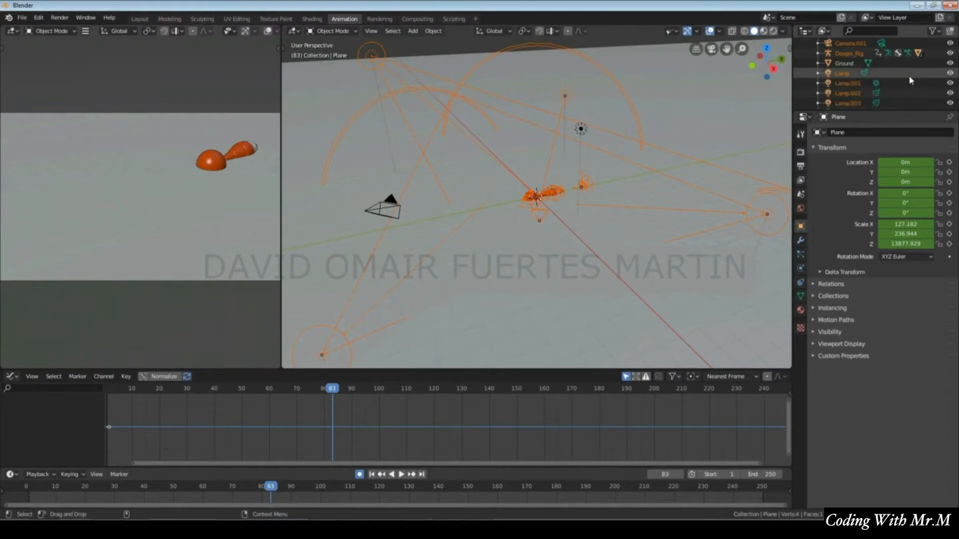
Hide all the lamps, the Ground plane, both cameras and the widgets object in the scene
left_click_drag(951, 103, 951, 85)
left_click(951, 84)
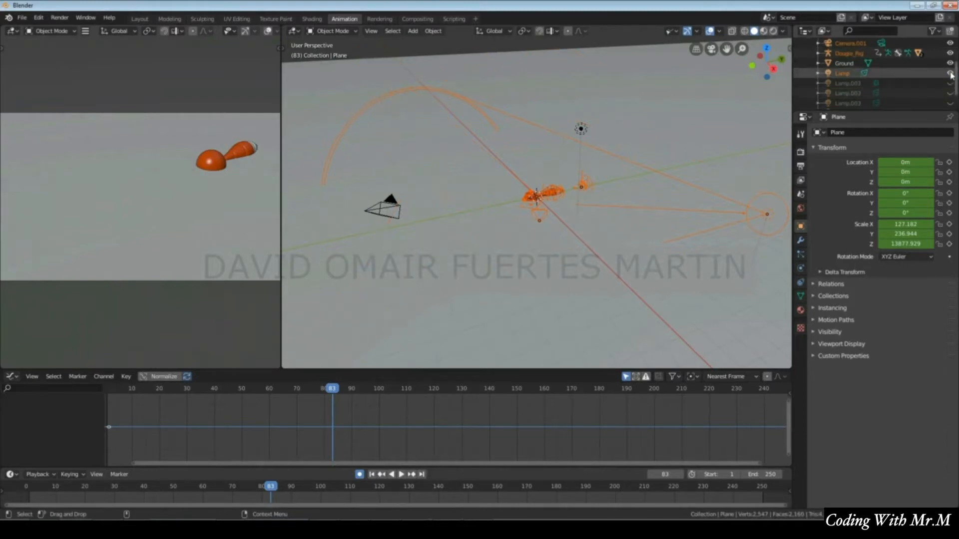
left_click(951, 74)
left_click(950, 65)
scroll(951, 65, "up", 2)
left_click(951, 84)
left_click(951, 74)
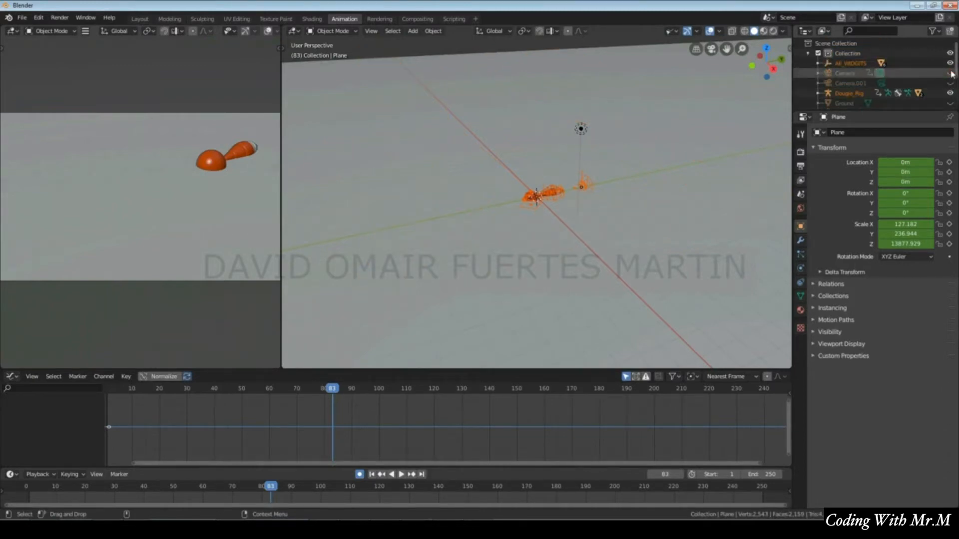
left_click(951, 64)
scroll(950, 66, "down", 3)
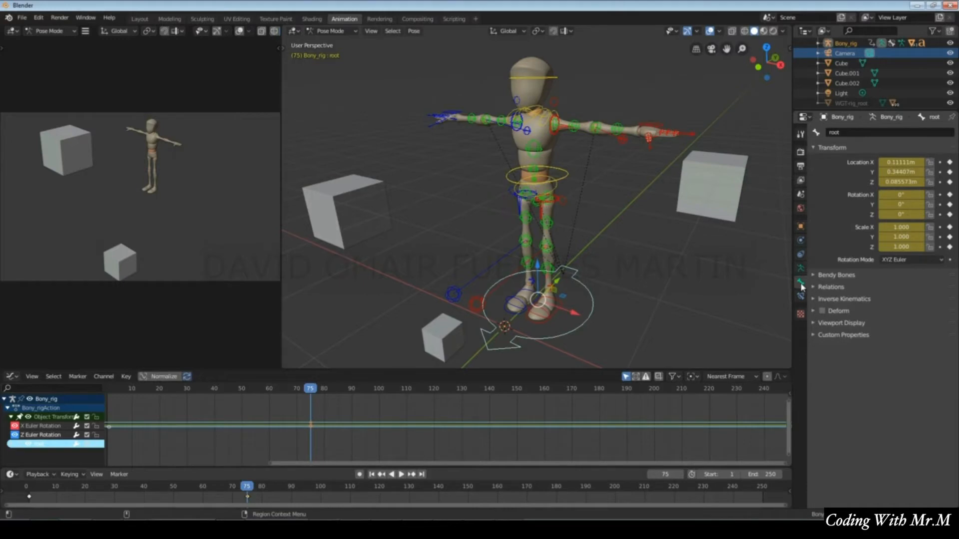
Select the character's root bone, move it to about X 0.048, Y 0.288, Z 0.046 m and rotate it to about -17.6°, 3.41°, 25.3°
left_click(558, 184)
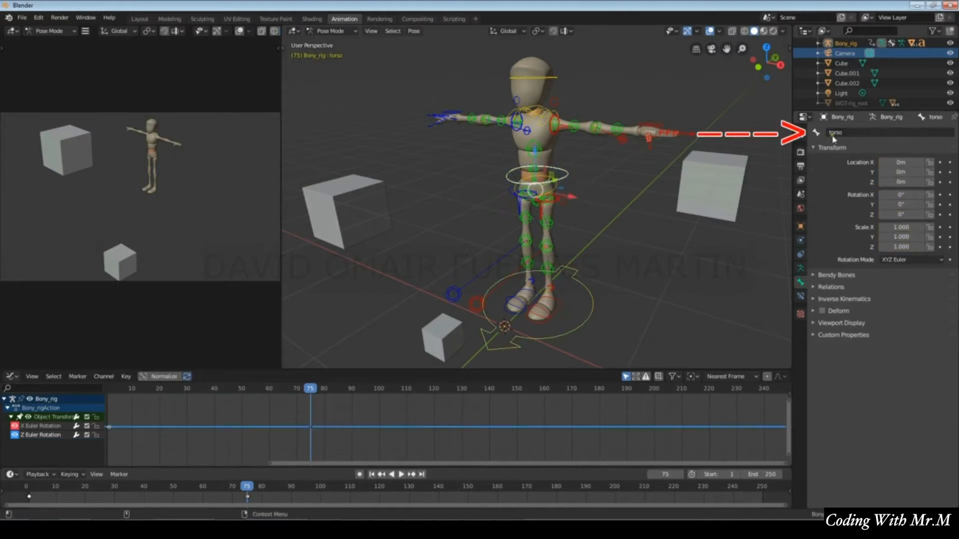
left_click(590, 320)
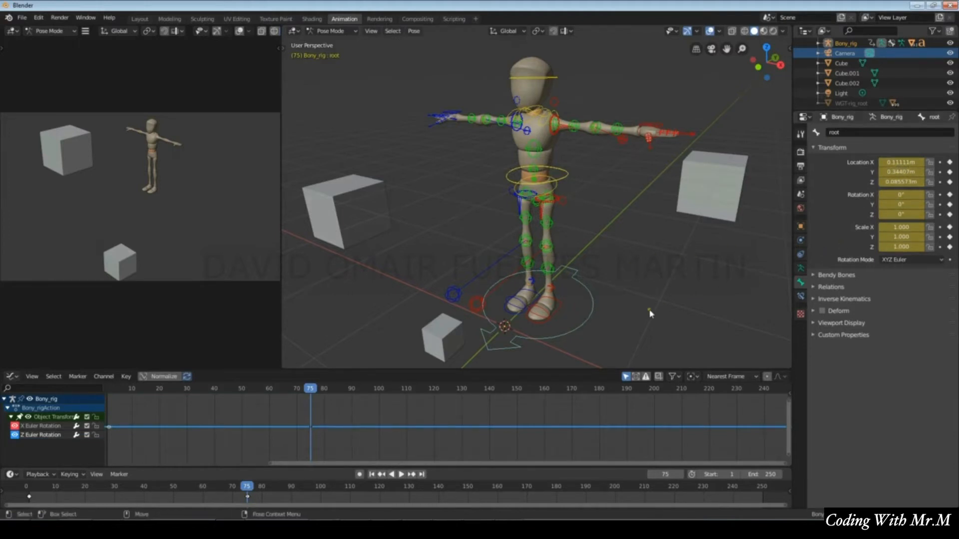
left_click(587, 325)
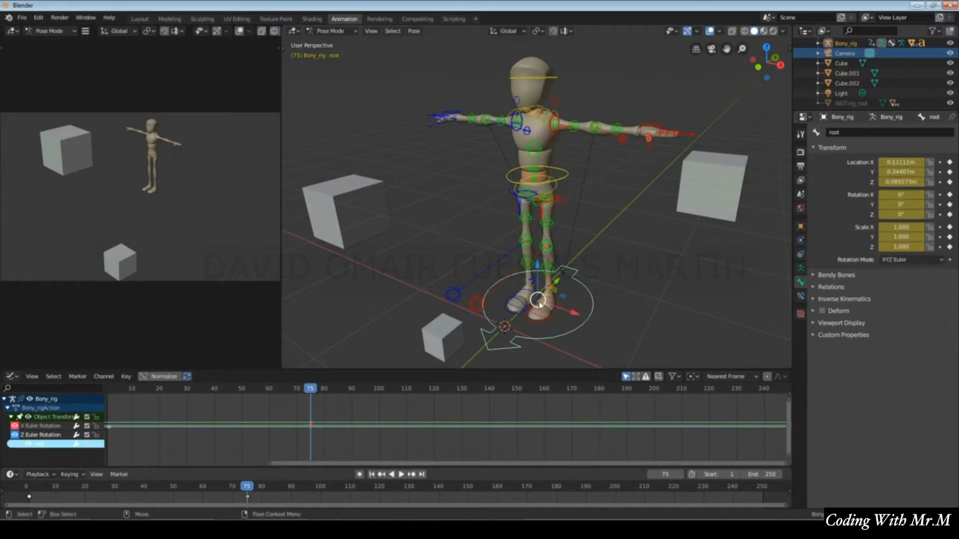
mouse_move(539, 304)
left_mouse_down()
mouse_move(555, 293)
mouse_move(541, 320)
mouse_move(528, 304)
mouse_move(553, 322)
mouse_move(550, 295)
mouse_move(566, 292)
mouse_move(562, 304)
mouse_move(530, 305)
left_mouse_up()
key("e")
key("w")
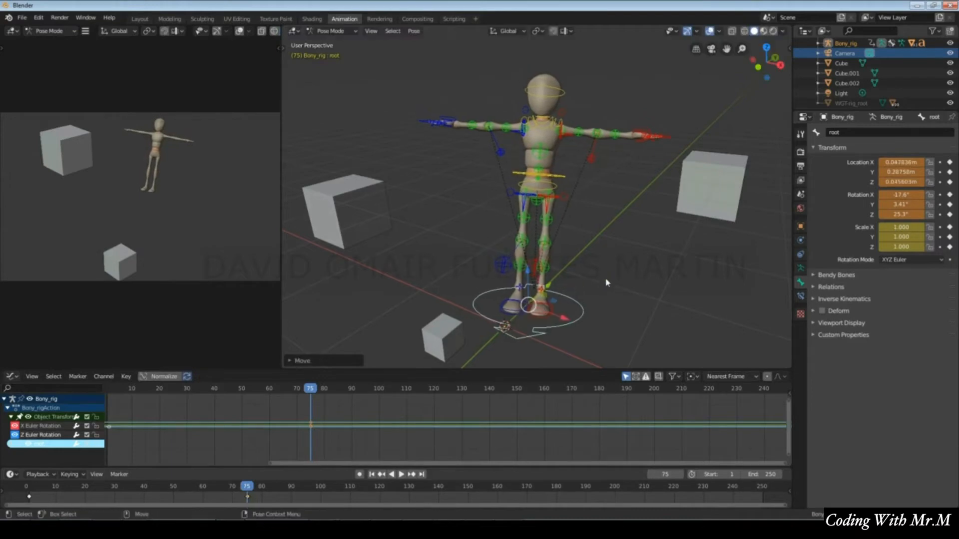
Change the root bone's location values to X -0.05889 m, Y 0.53758 m and Z 0.3356 m
double_click(902, 162)
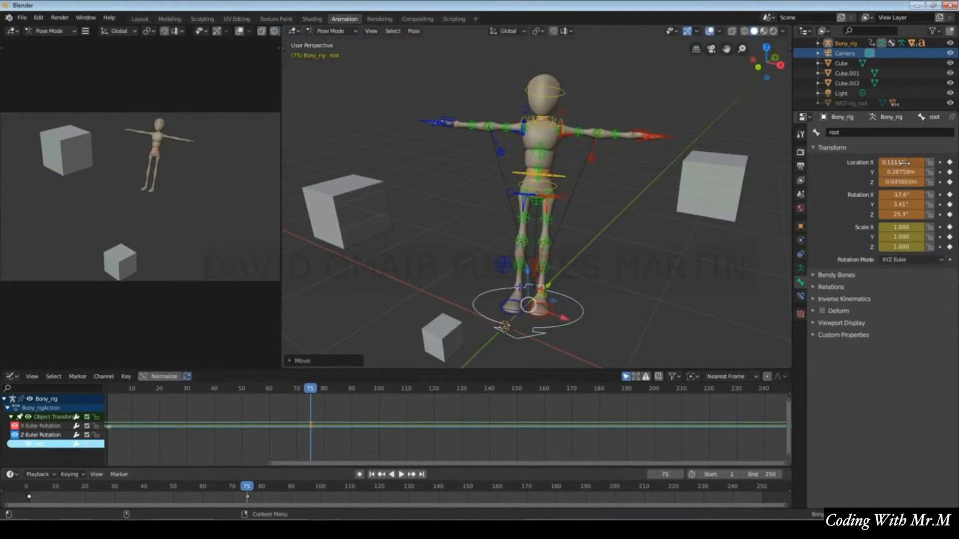
key("Return")
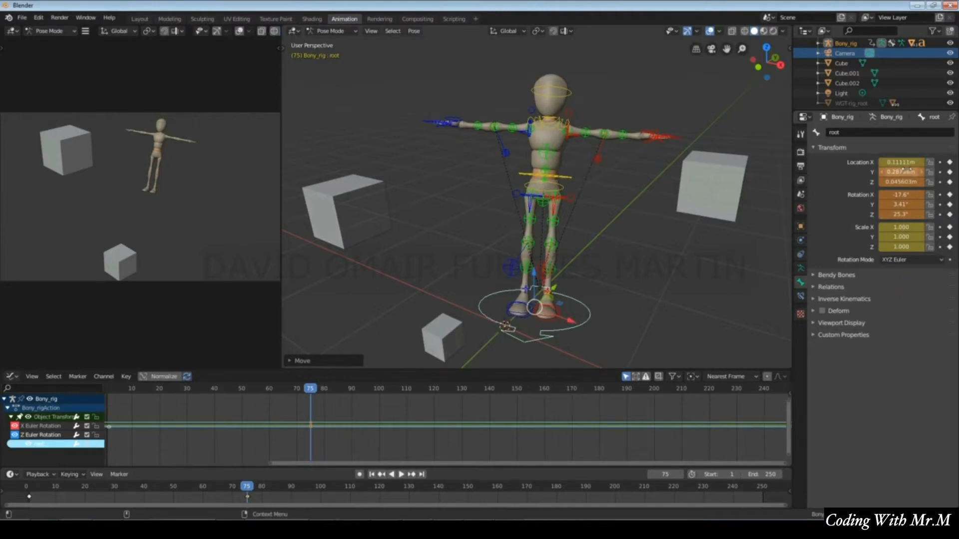
mouse_move(909, 170)
left_mouse_down()
mouse_move(915, 182)
mouse_move(889, 184)
mouse_move(902, 164)
left_mouse_up()
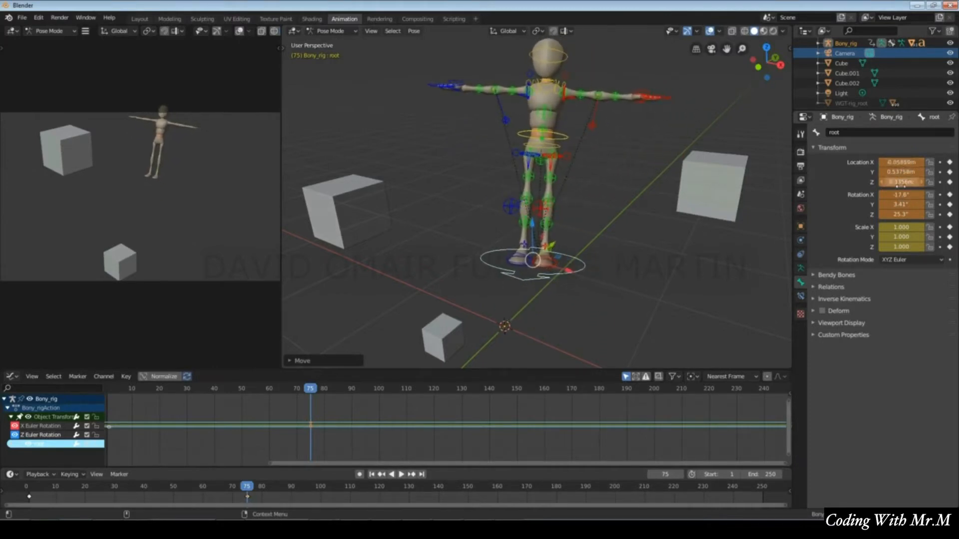
Lock X and Y and move the root to Z 0.13131 m, then lock Z instead of Y and move it to Y 0.35309 m
left_click(930, 172)
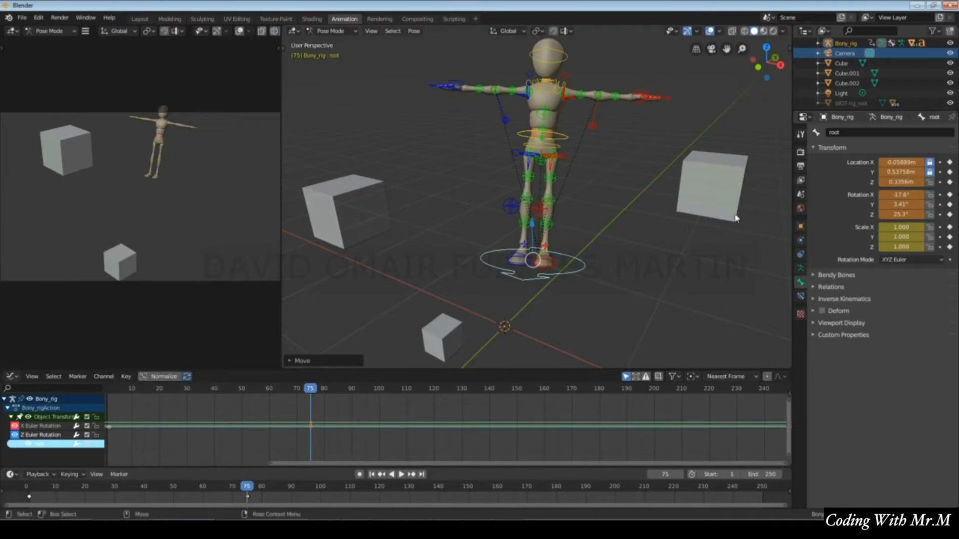
mouse_move(533, 260)
left_mouse_down()
mouse_move(542, 274)
mouse_move(574, 221)
mouse_move(490, 336)
mouse_move(599, 215)
mouse_move(505, 295)
mouse_move(599, 187)
mouse_move(452, 292)
mouse_move(632, 268)
mouse_move(529, 250)
left_mouse_up()
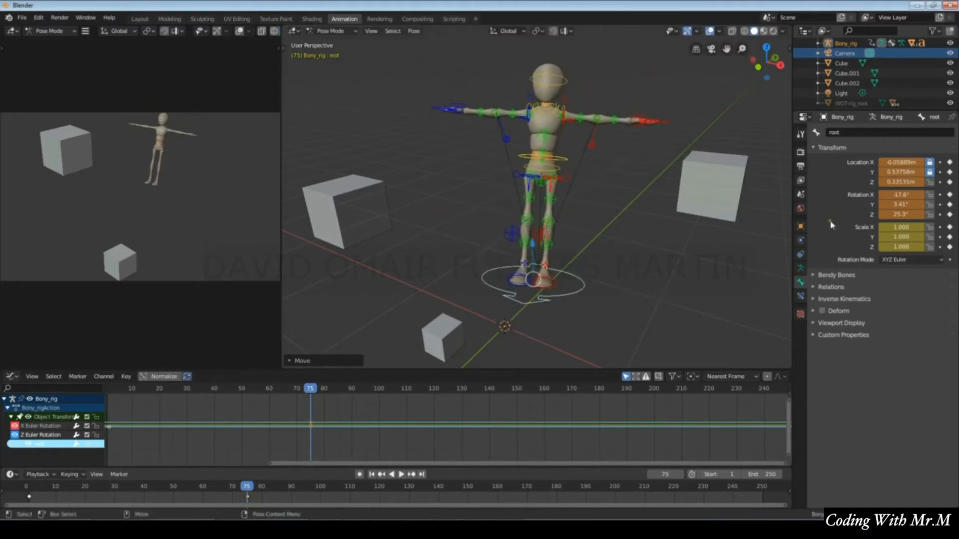
left_click(930, 183)
left_click_drag(533, 279, 510, 305)
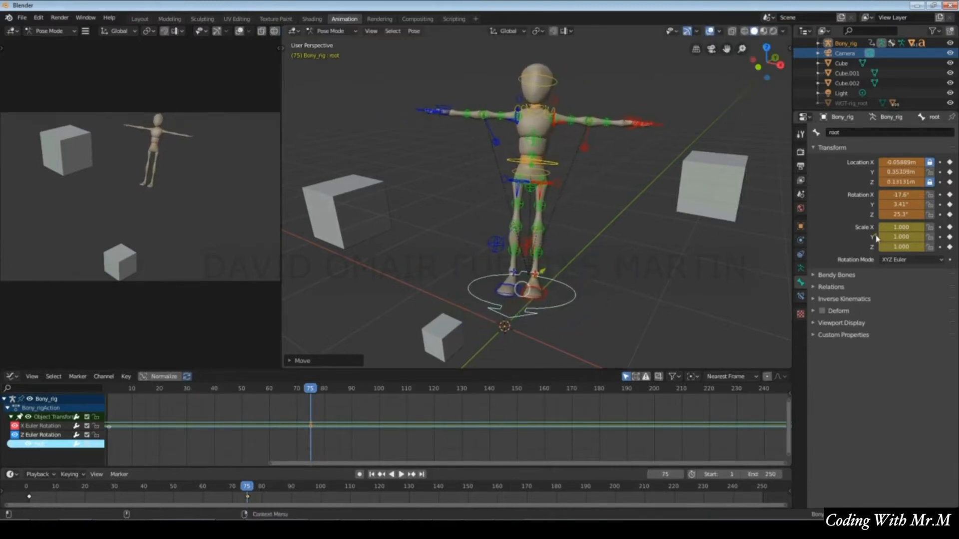
Toggle the root bone's location keyframes at frame 75 until X, Y and Z are all keyed at their current values
left_click(950, 172)
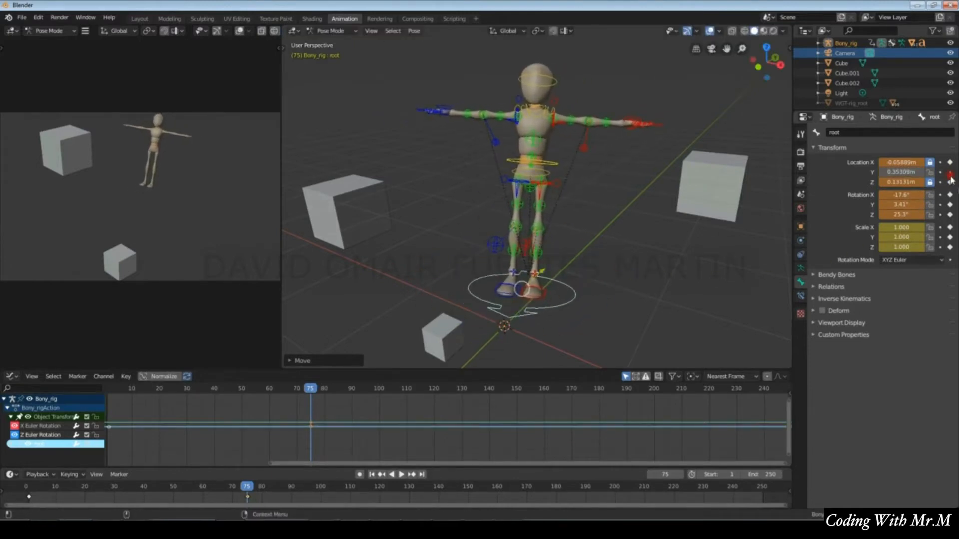
left_click(950, 173)
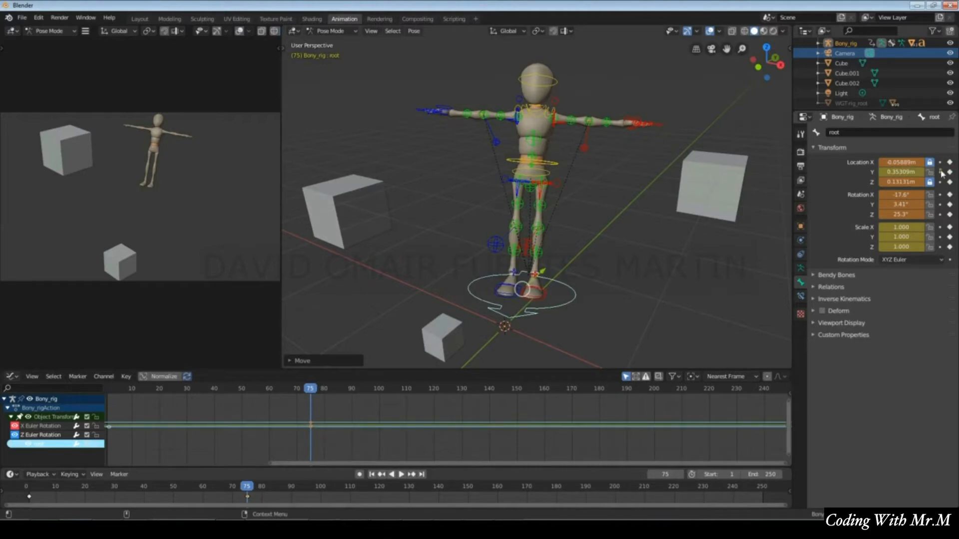
left_click(950, 173)
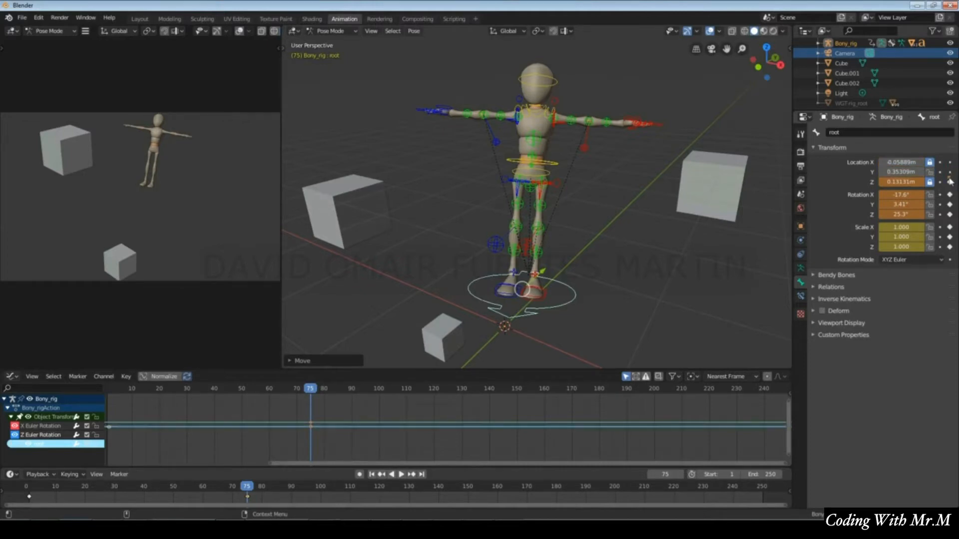
left_click(950, 172)
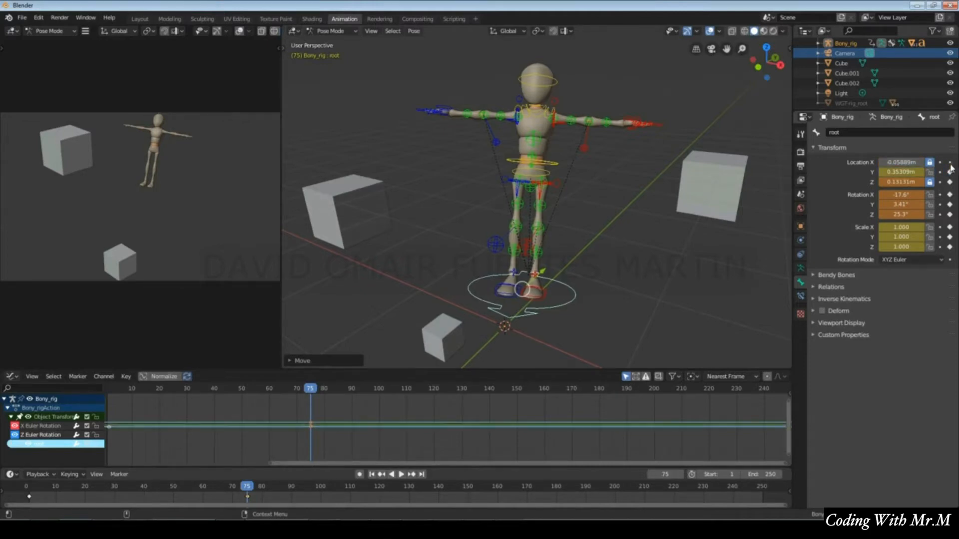
left_click(950, 163)
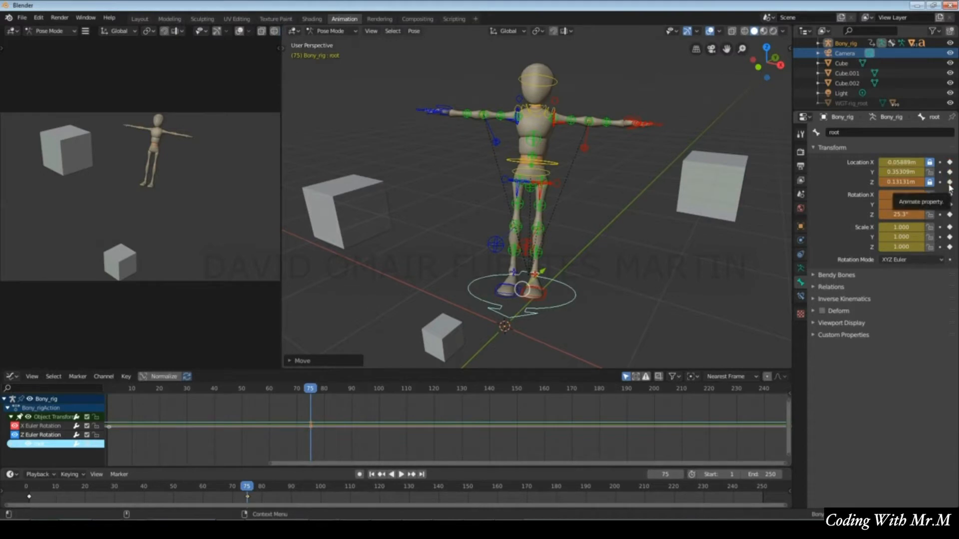
Remove the keyframes from all three location channels of the root bone and add them again
left_click(951, 183)
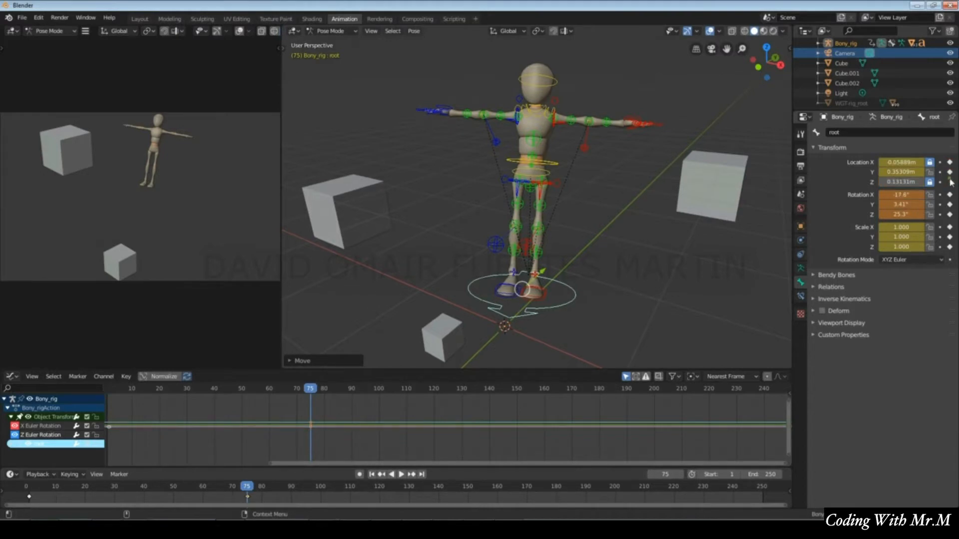
left_click(951, 172)
left_click(951, 163)
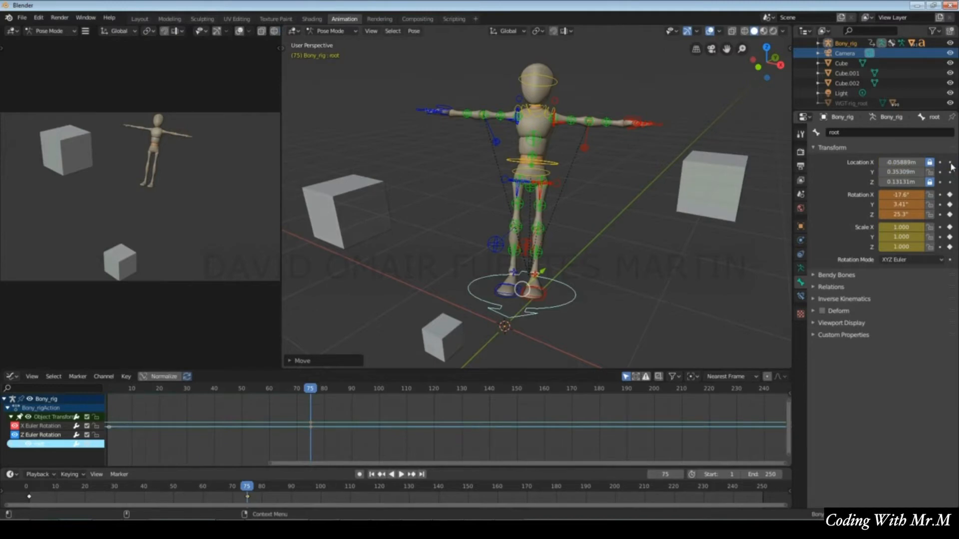
left_click(950, 172)
left_click(951, 183)
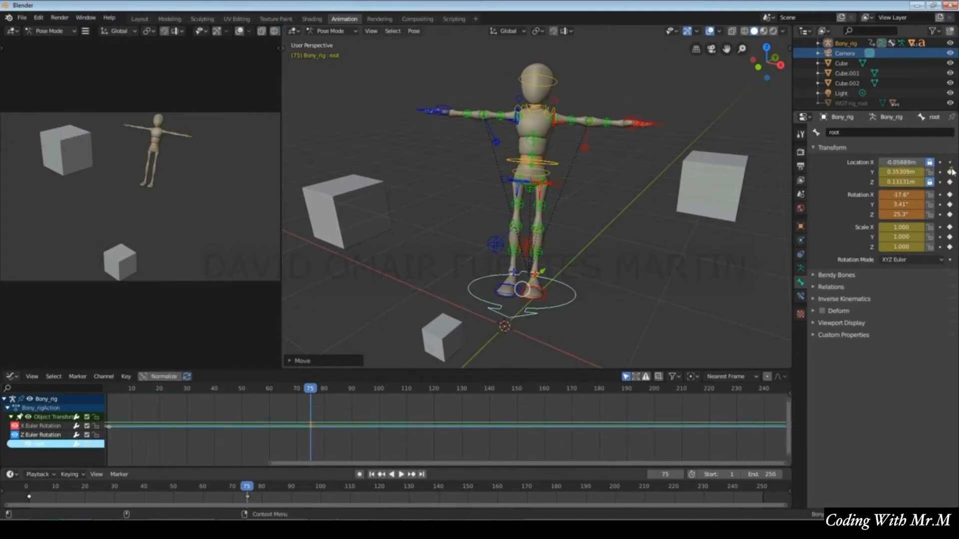
left_click(951, 163)
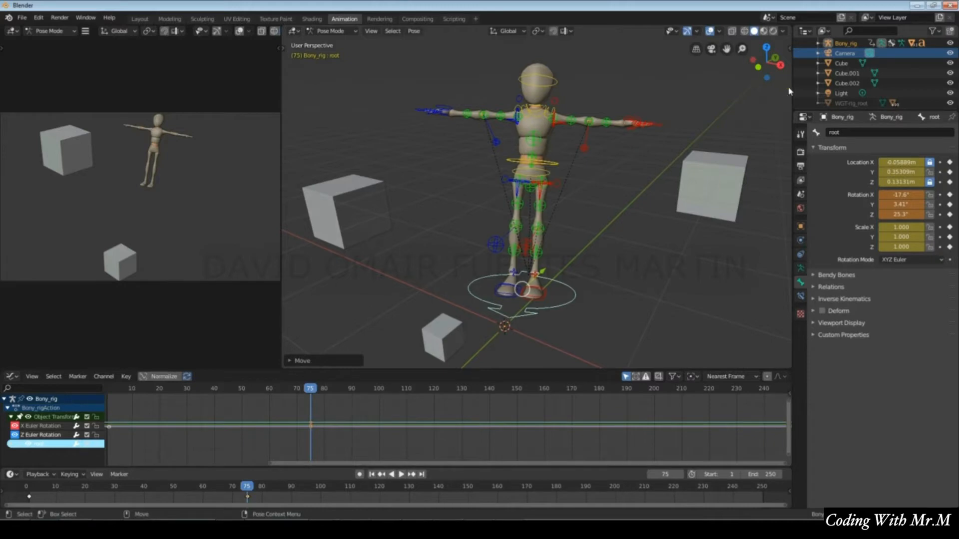
Widen the 3D viewport over the properties editor and show the sidebar with the root bone's transform values
left_click_drag(793, 86, 953, 108)
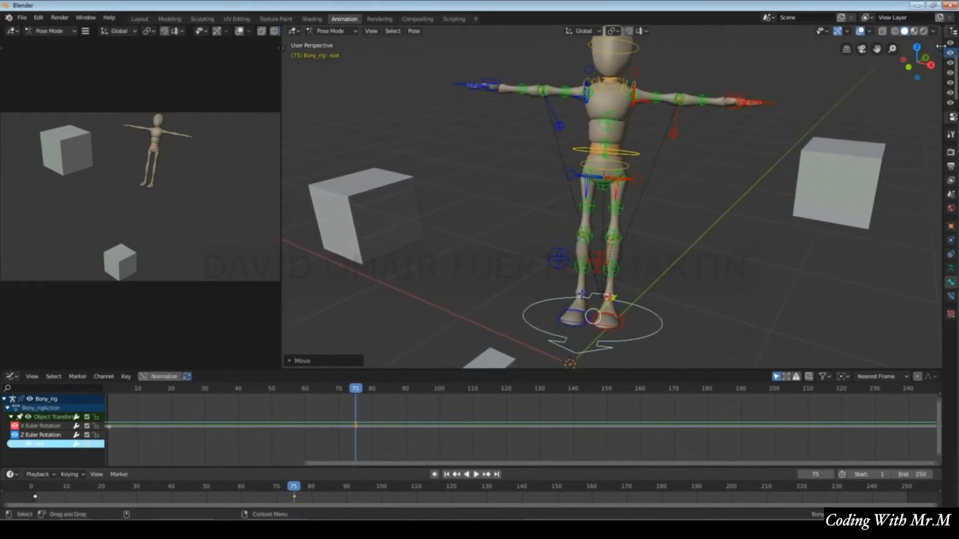
left_click_drag(939, 46, 830, 46)
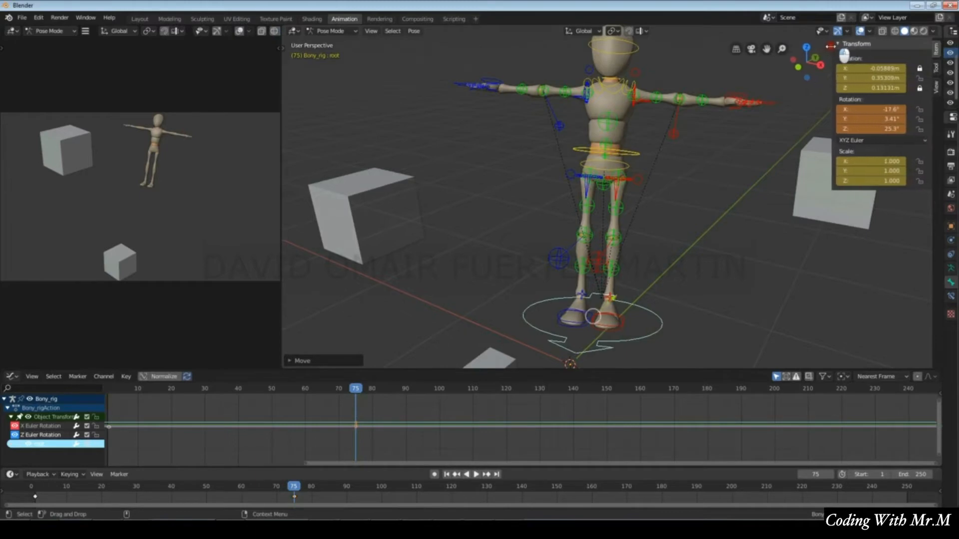
mouse_move(876, 68)
left_mouse_down()
mouse_move(886, 70)
mouse_move(864, 75)
left_mouse_up()
left_click_drag(888, 78, 911, 78)
left_click_drag(887, 88, 900, 110)
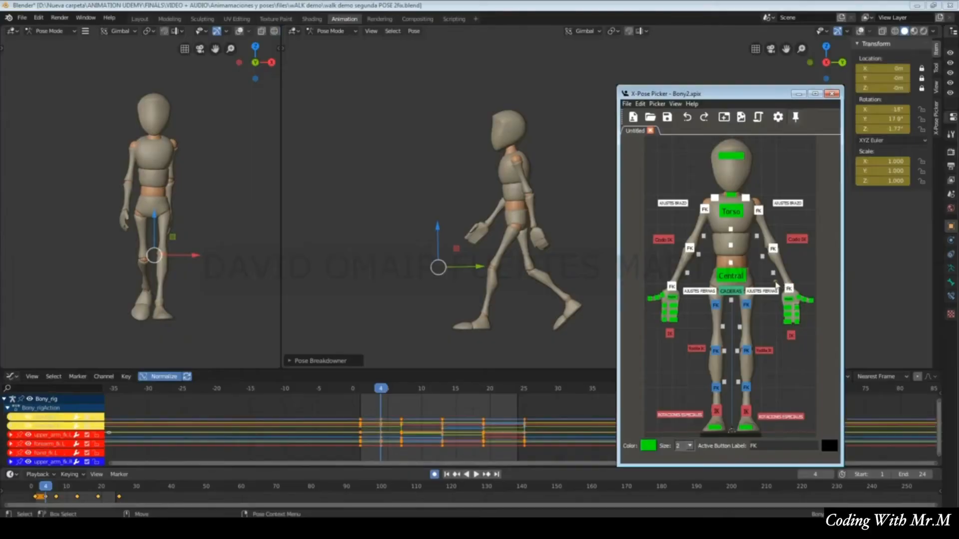
Apply the Pose Breakdowner in-between operation to the walking figure's pose at frame 4
left_click(413, 31)
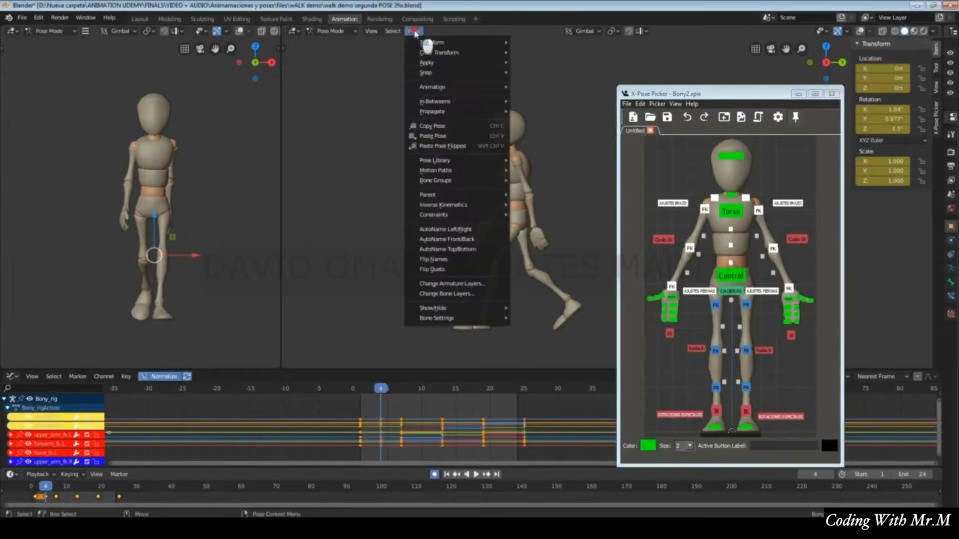
mouse_move(439, 102)
left_click(559, 143)
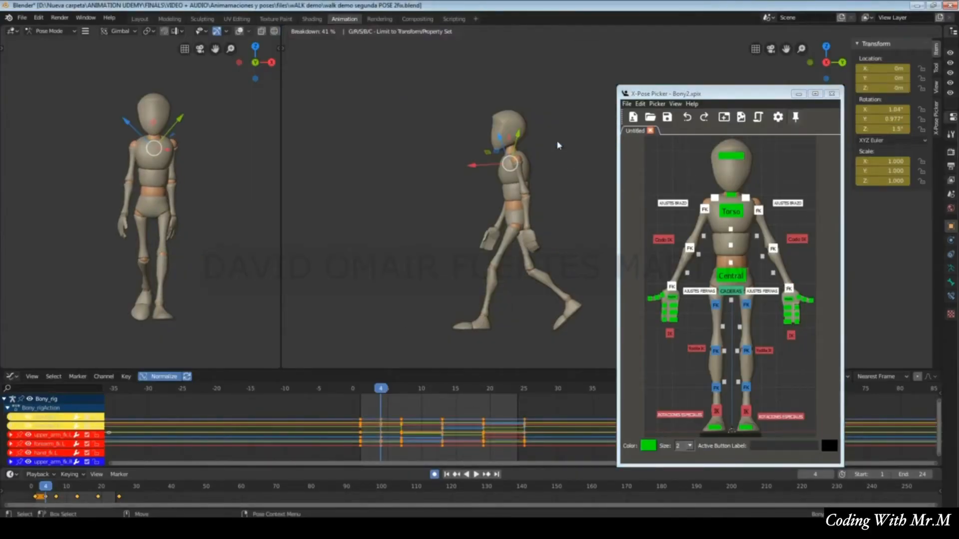
left_click(828, 430)
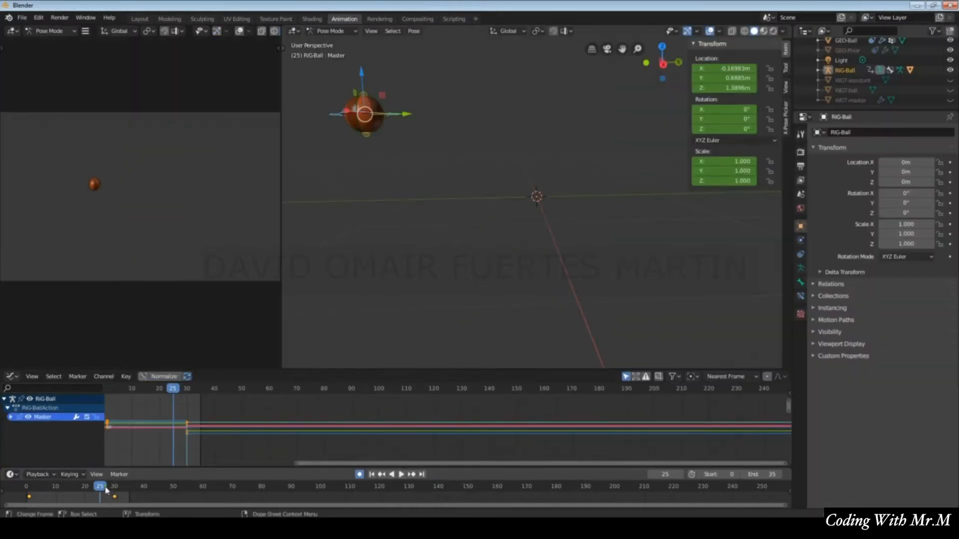
Create a ball in-between pose at frame 22 with Pose Breakdowner on the Master control, at about X -0.091, Y 0.351, Z 0.786 m, and play it
left_click_drag(106, 491, 29, 494)
key("space")
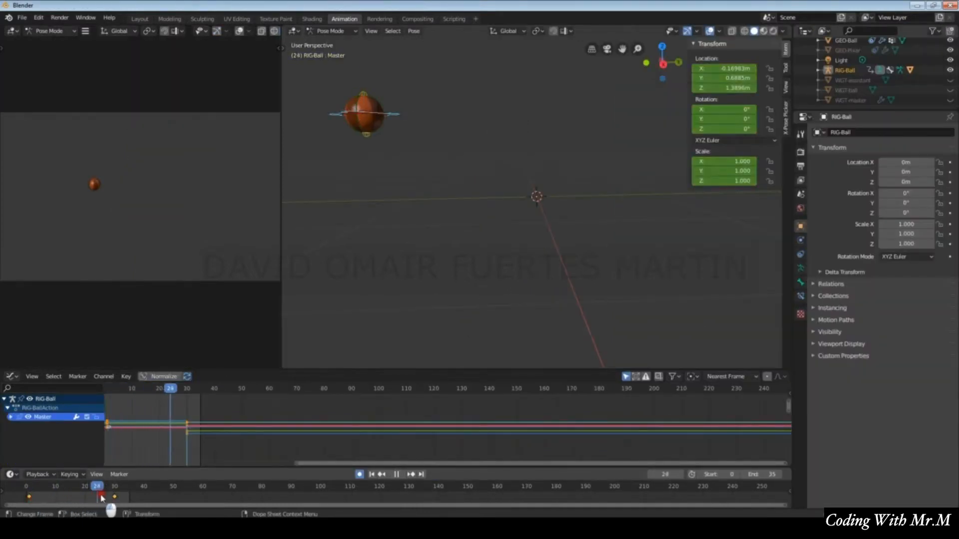
left_click_drag(46, 501, 92, 501)
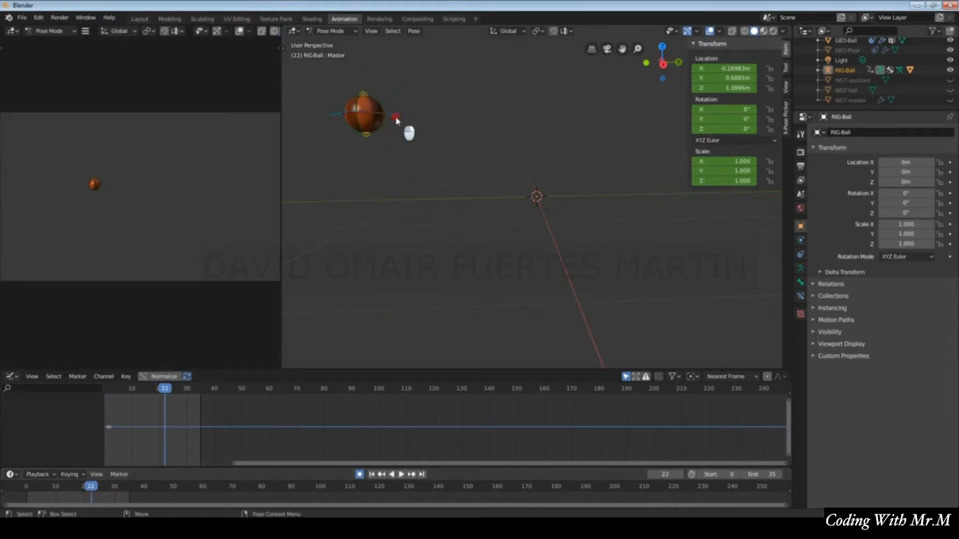
left_click(414, 31)
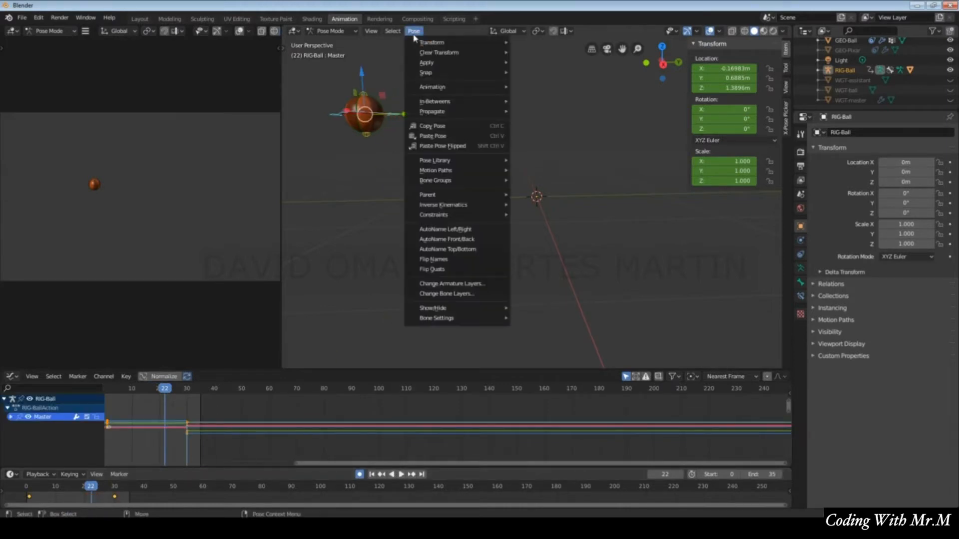
mouse_move(445, 101)
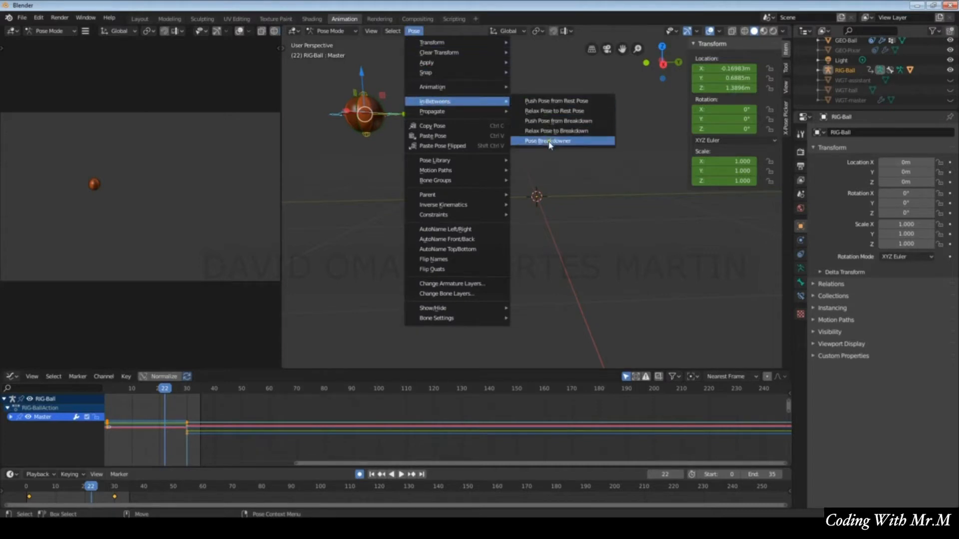
left_click(572, 142)
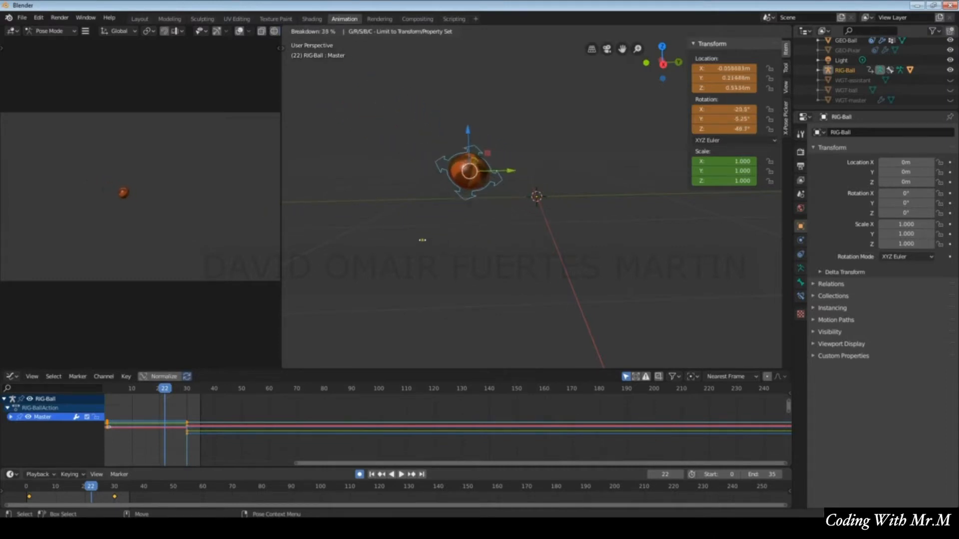
left_click(387, 235)
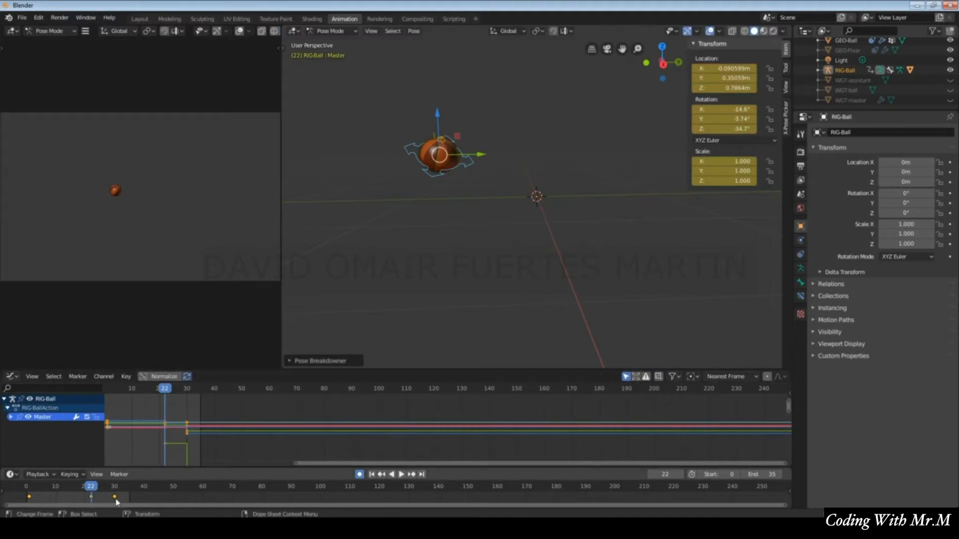
key("space")
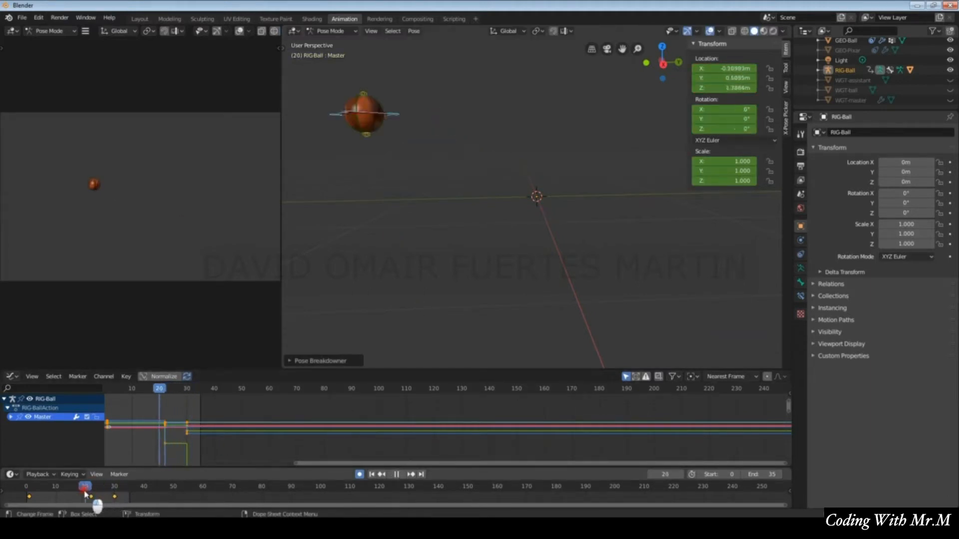
Create an in-between pose for the ball at frame 26 with Pose Breakdowner, at about X 0.083, Y -0.392, Z -0.539 m
key("space")
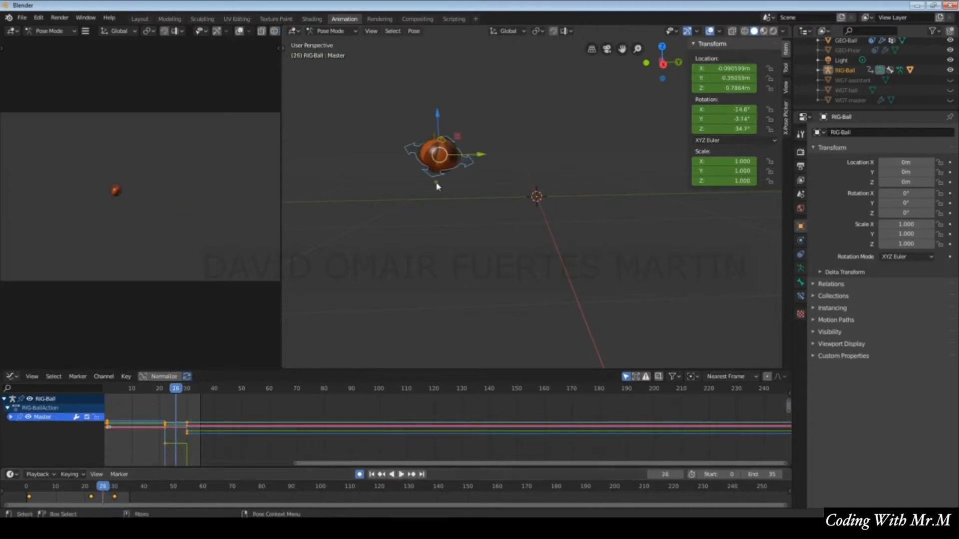
left_click(414, 31)
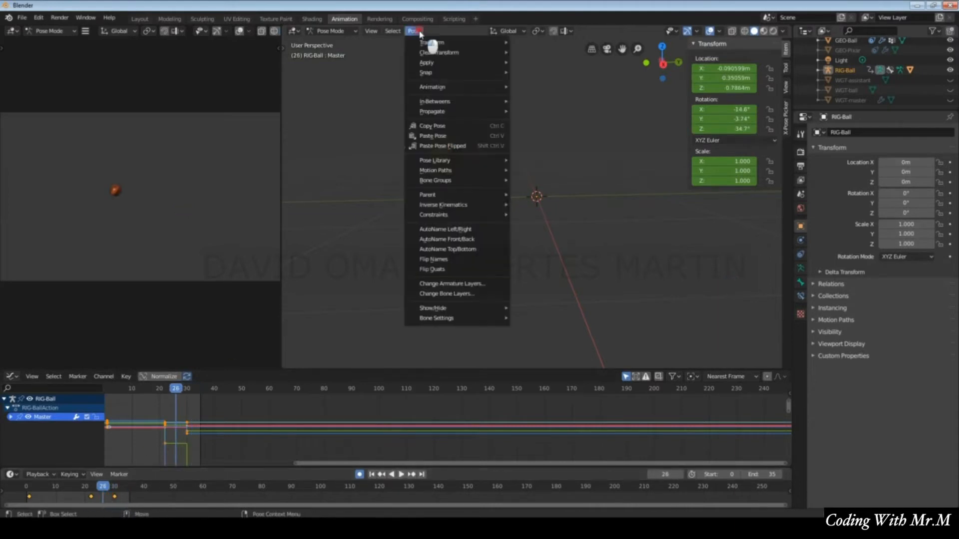
left_click(463, 102)
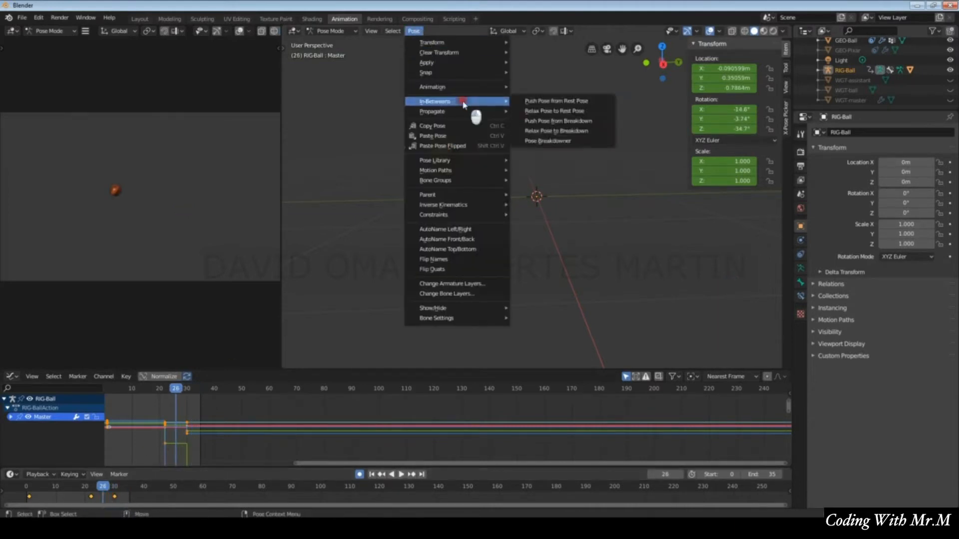
left_click(573, 142)
left_click(573, 146)
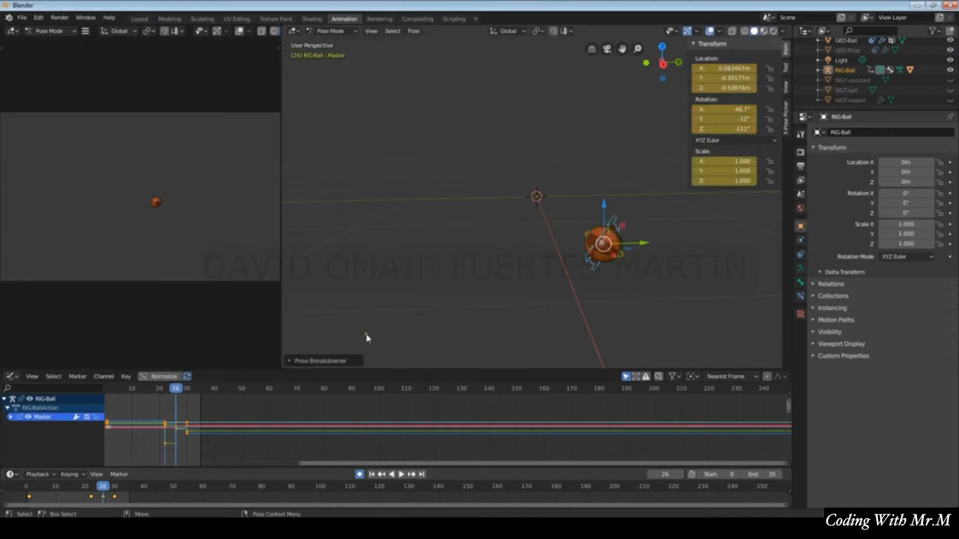
Scrub and play the ball animation to review its in-between poses
key("space")
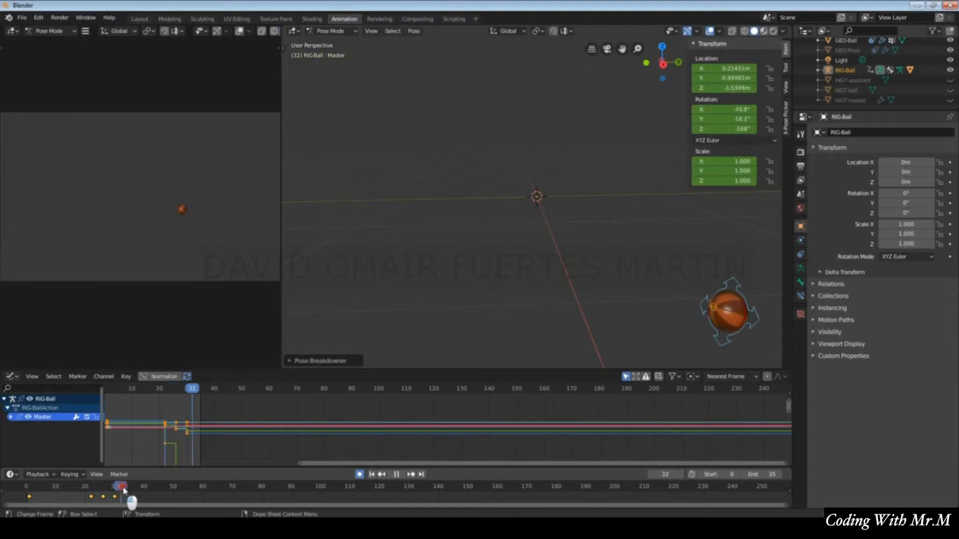
left_click_drag(124, 490, 98, 491)
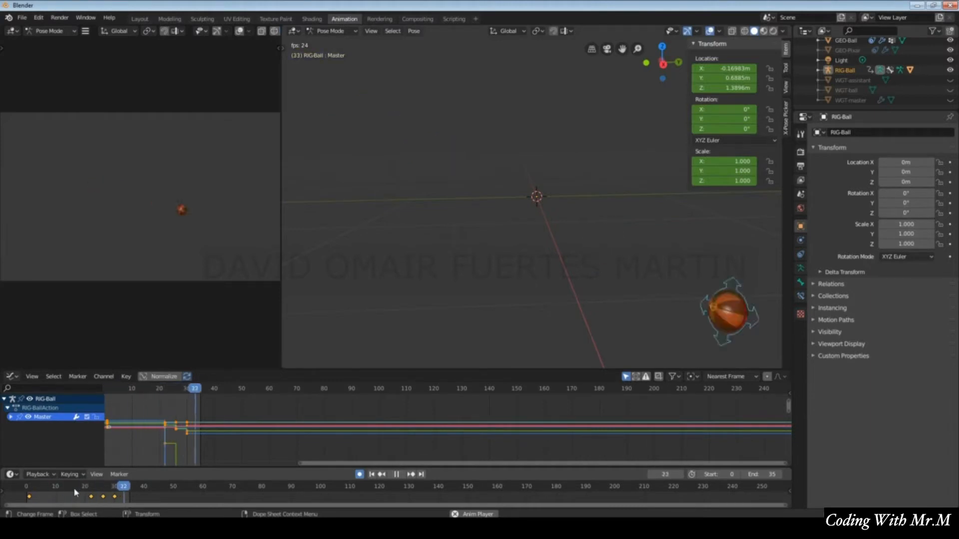
key("Escape")
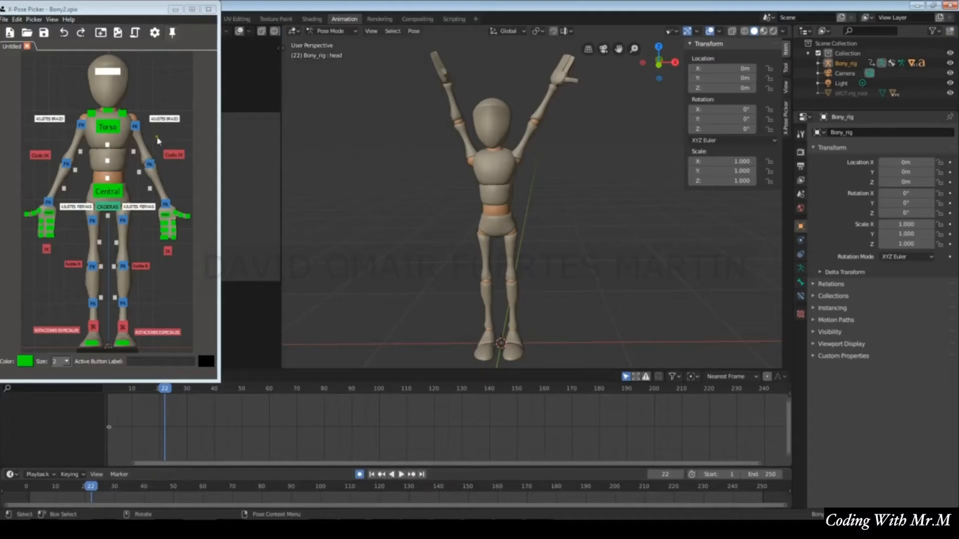
Select the left arm's settings control in X-Pose Picker and put its IK_FK property at 1.000
left_click(164, 119)
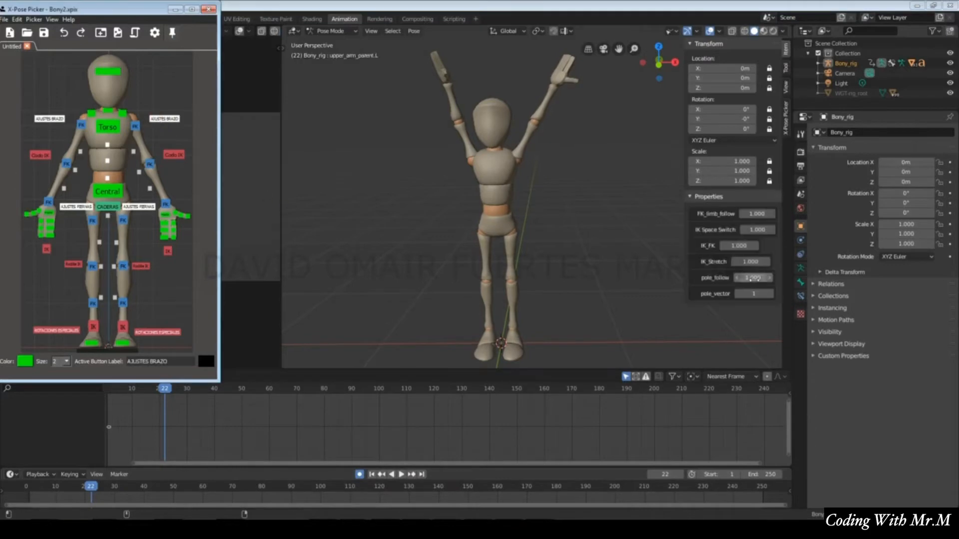
left_click_drag(740, 244, 813, 244)
left_click_drag(678, 251, 801, 234)
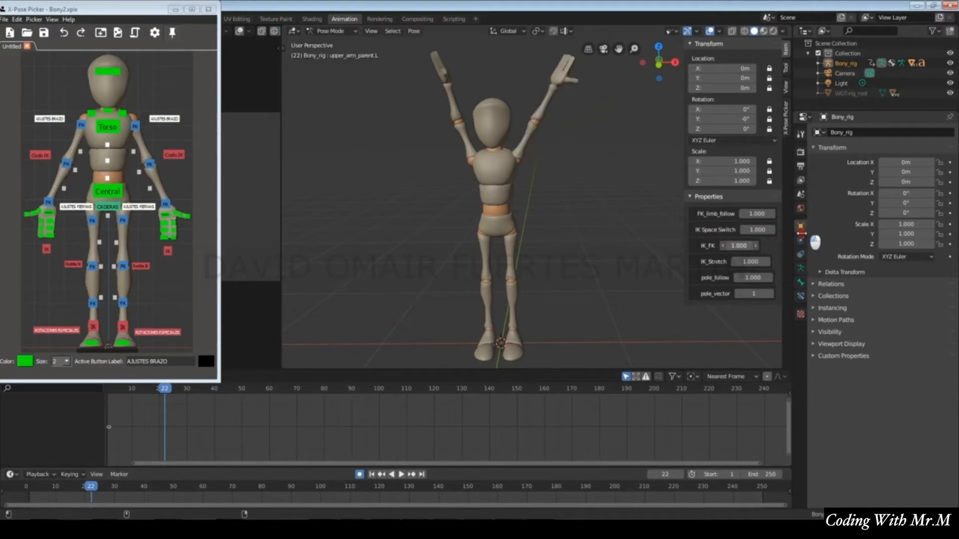
Pose the left arm through its upper arm, forearm and hand FK controls, rotating the hand to about X 49.1°, Y -11.8°, Z 37°
left_click(135, 127)
left_click_drag(540, 143, 560, 160)
left_click(150, 164)
left_click(166, 203)
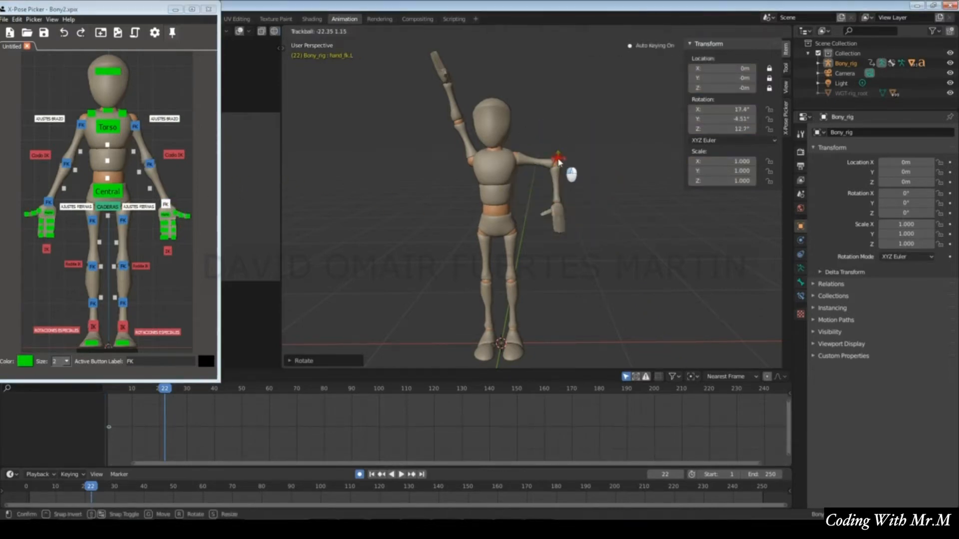
left_click_drag(553, 102, 553, 102)
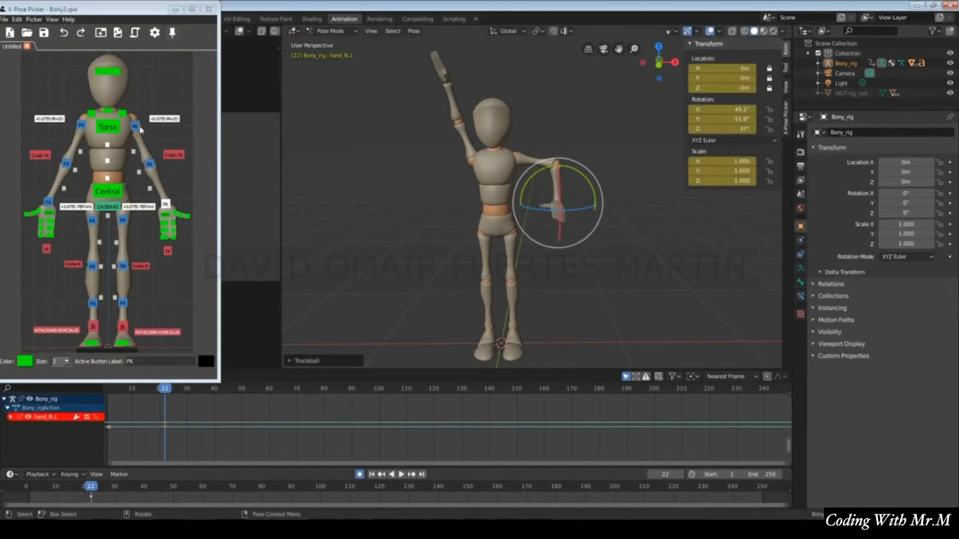
Raise the left arm outward with its upper arm FK control and select the forearm FK control
left_click(136, 127)
left_click(581, 185)
left_click_drag(582, 186, 630, 164)
left_click(151, 166)
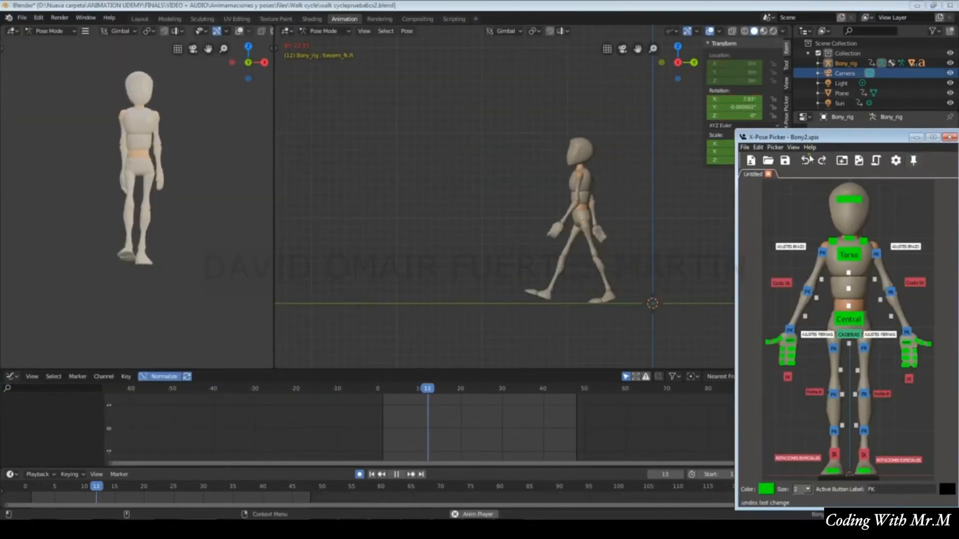
Select the upper arm, forearm and hand FK controls of both arms together on the walking figure
left_click(822, 253)
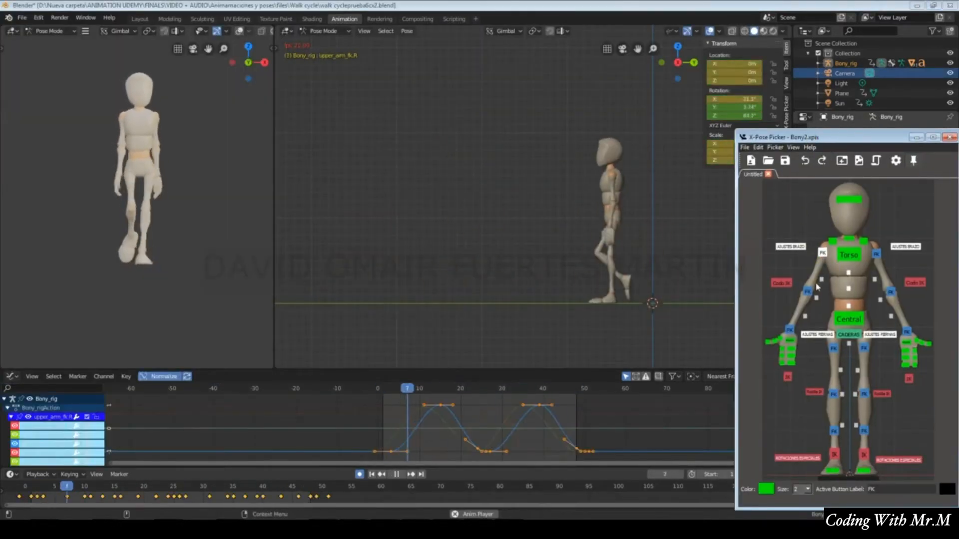
left_click(808, 292, "shift")
left_click(790, 330, "shift")
left_click(876, 254, "shift")
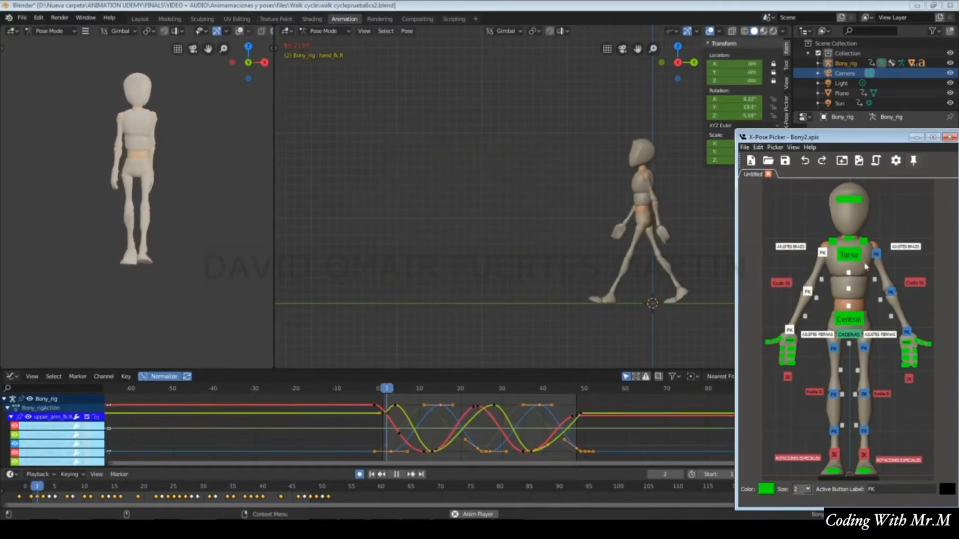
left_click(891, 294, "shift")
left_click(906, 332, "shift")
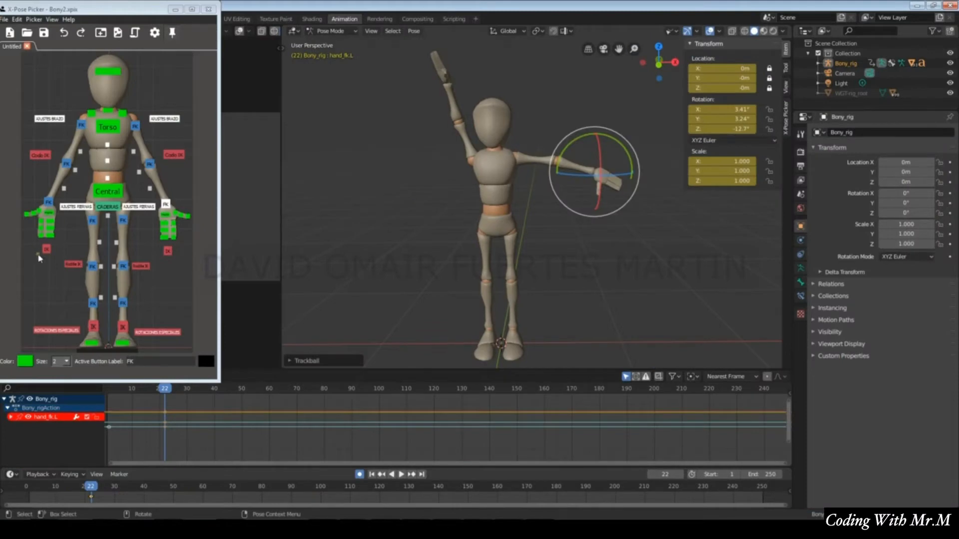
Move the right hand's IK control down to about X -0.433, Y -0.184, Z 0.059 m
left_click(45, 249)
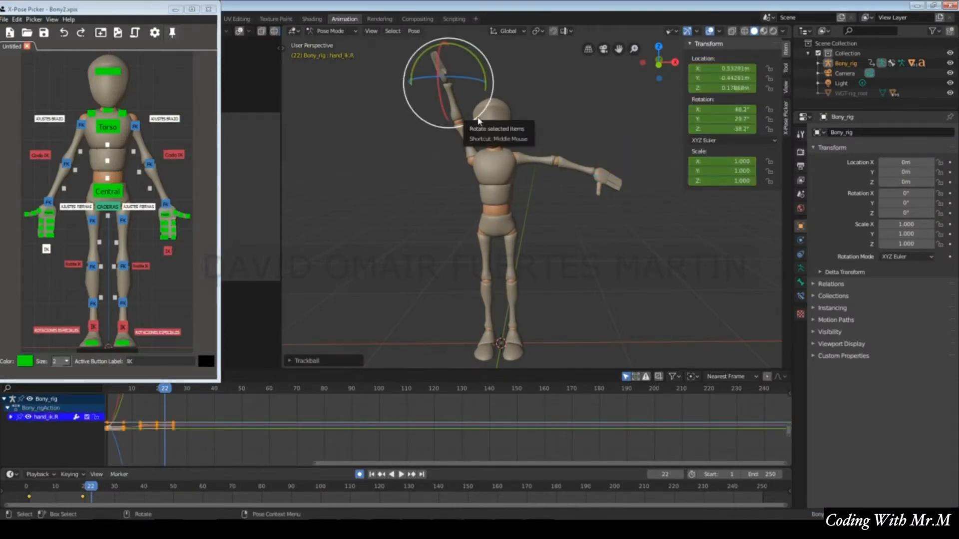
key("g")
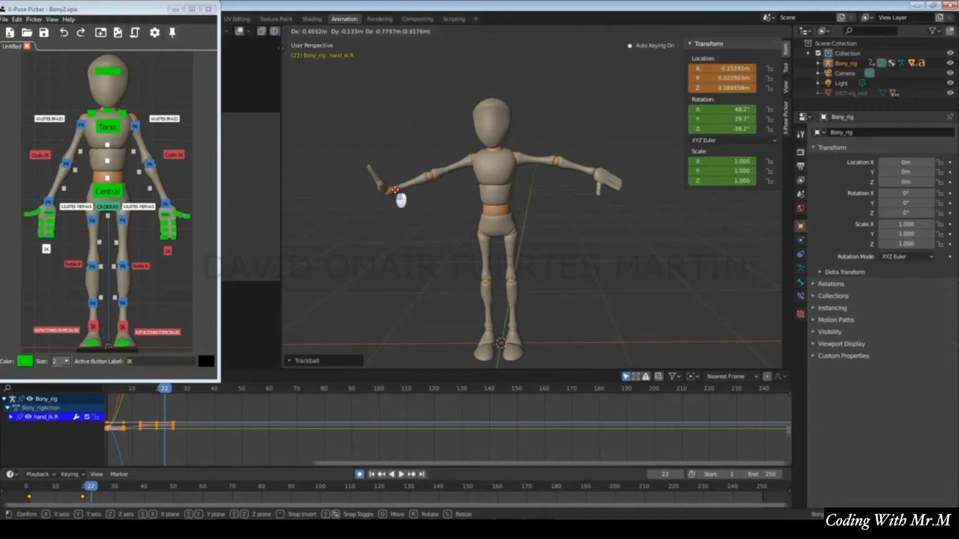
left_click(427, 226)
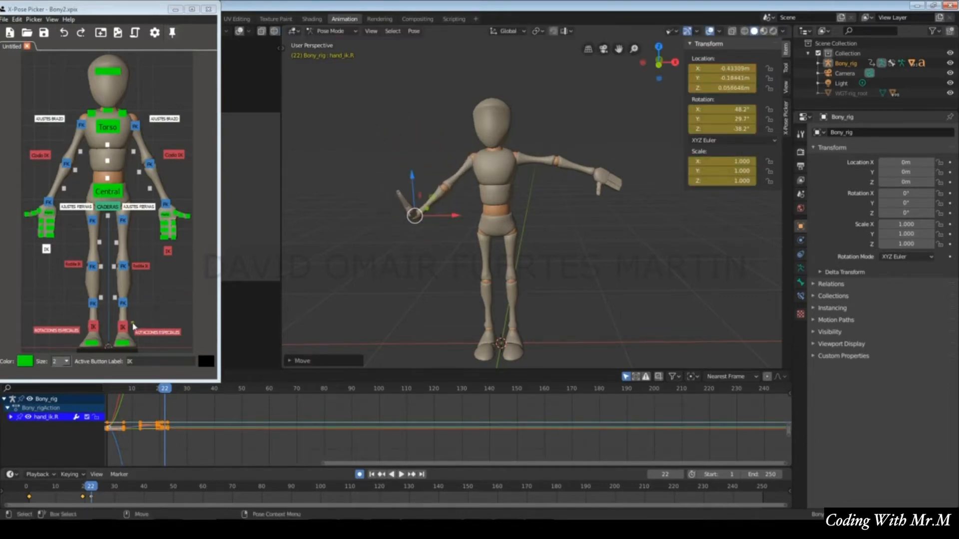
Move the left foot's IK control up and outward to about X 0.482, Y 0.105, Z 0.604 m
left_click(123, 327)
key("g")
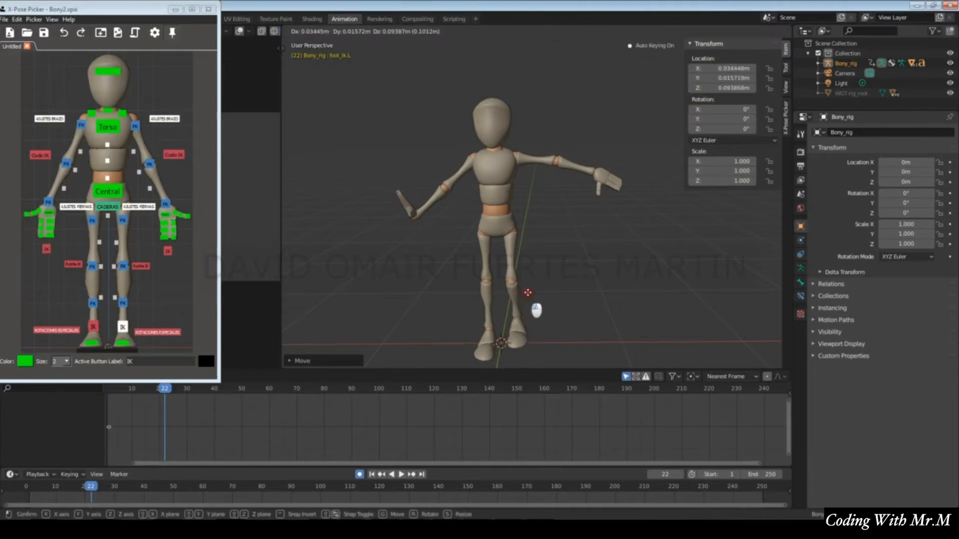
left_click(572, 274)
Move the right foot's IK control to about X -0.500, Y 0.063, Z 0.426 m and adjust the body with the Central control
left_click(93, 327)
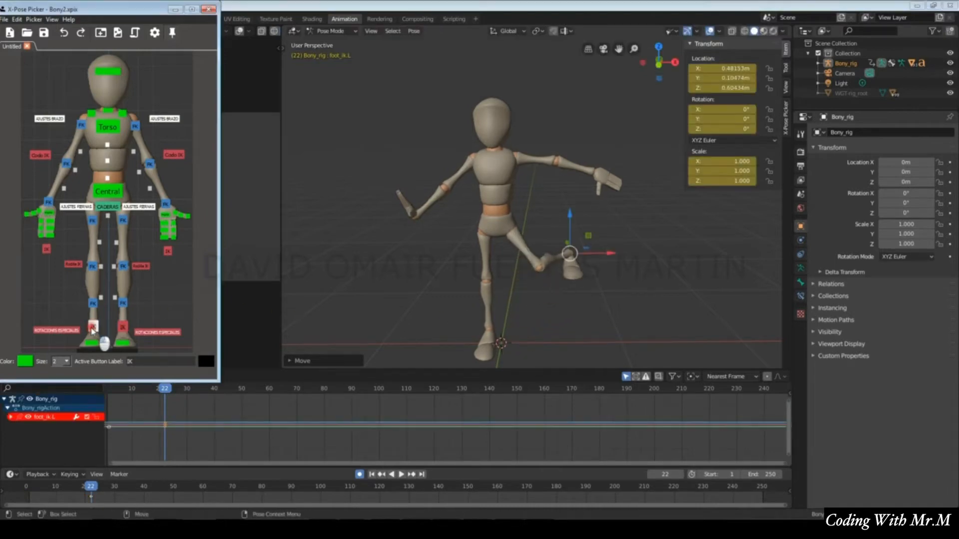
key("g")
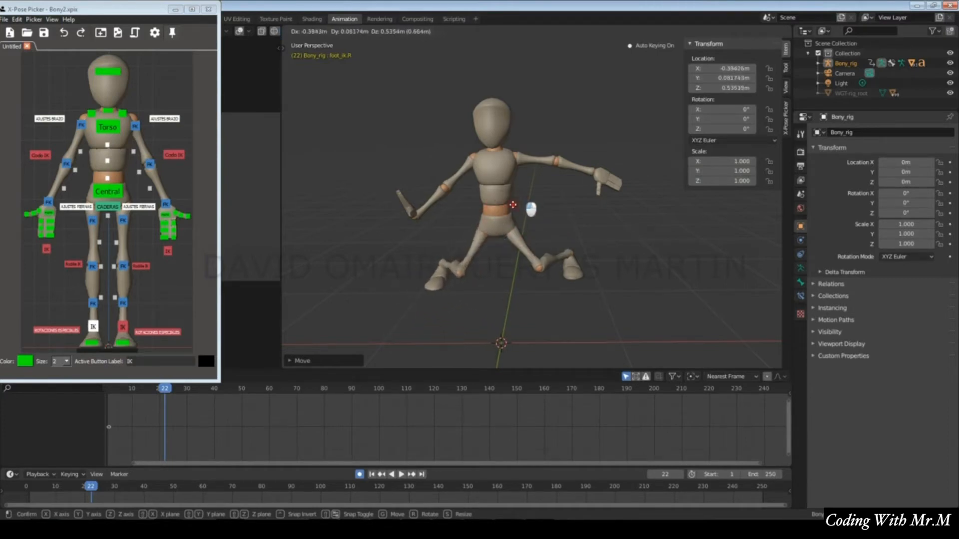
left_click(509, 225)
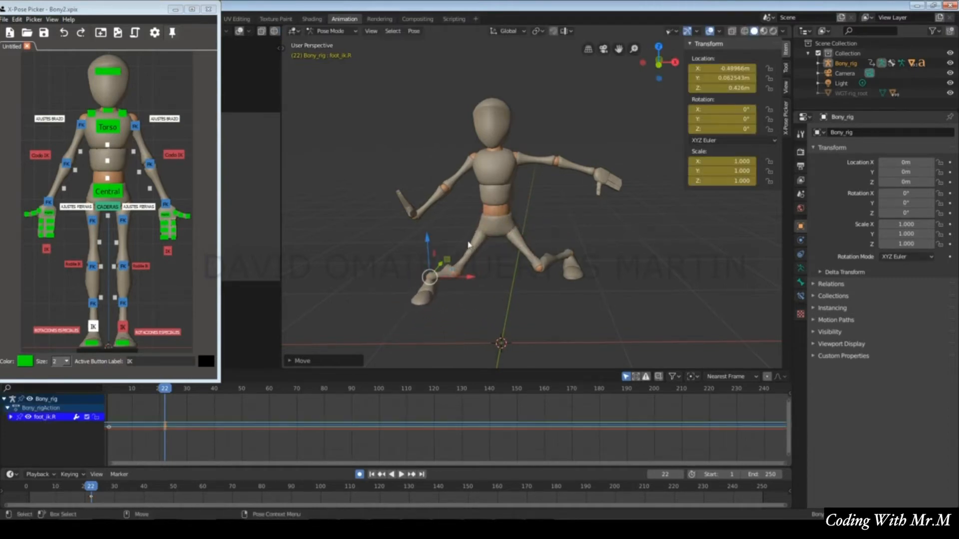
left_click(113, 193)
mouse_move(496, 225)
left_mouse_down()
mouse_move(512, 220)
mouse_move(488, 252)
mouse_move(520, 229)
mouse_move(475, 268)
mouse_move(528, 236)
mouse_move(477, 260)
mouse_move(516, 250)
mouse_move(473, 261)
mouse_move(512, 232)
mouse_move(497, 215)
mouse_move(499, 253)
mouse_move(503, 220)
left_mouse_up()
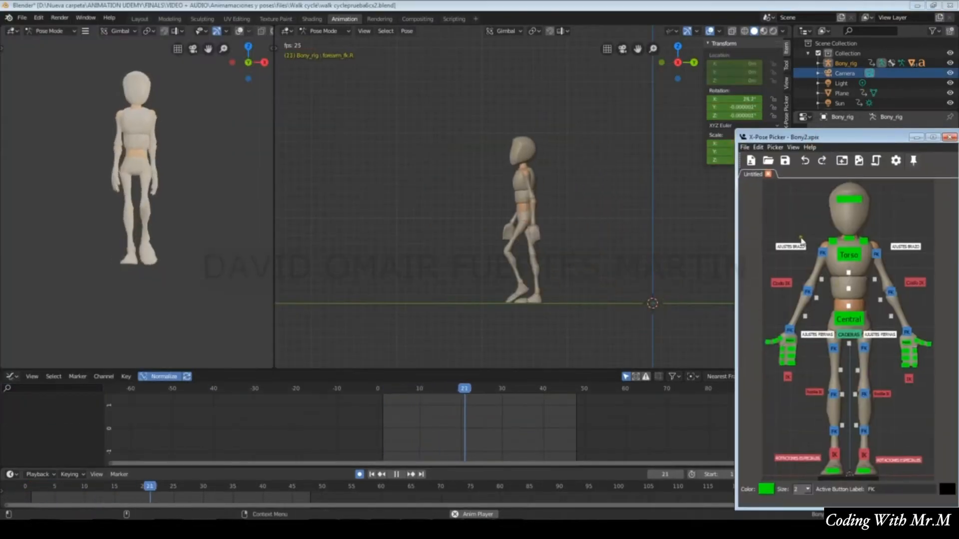
Select all FK controls of the right arm and add those of the left arm in the walk cycle file
left_click(823, 254)
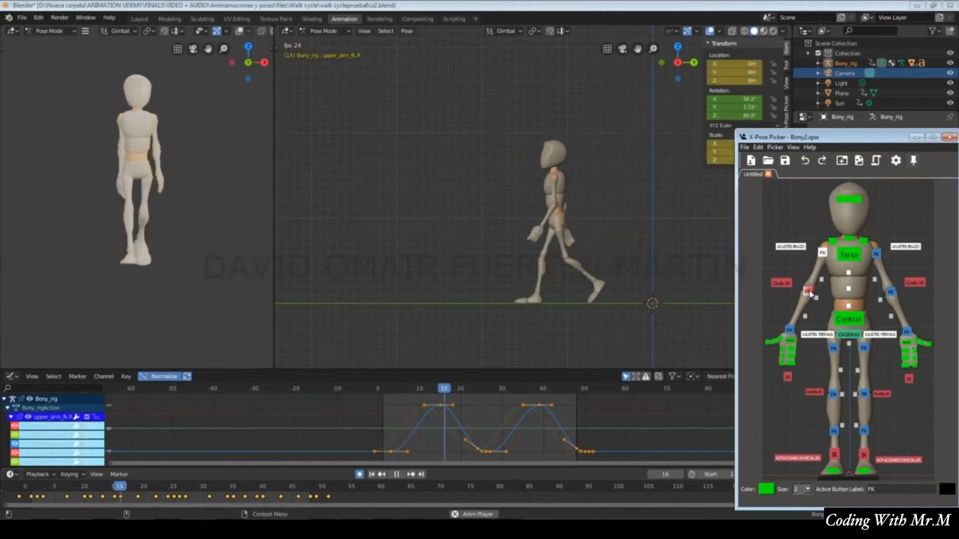
left_click(809, 292, "shift")
left_click(791, 330, "shift")
left_click(877, 255, "shift")
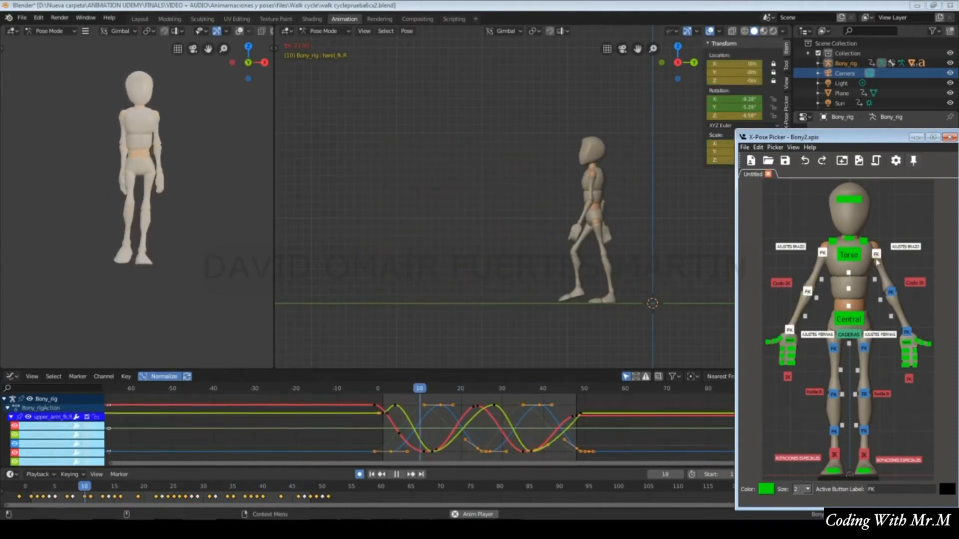
left_click(892, 293, "shift")
left_click(905, 330, "shift")
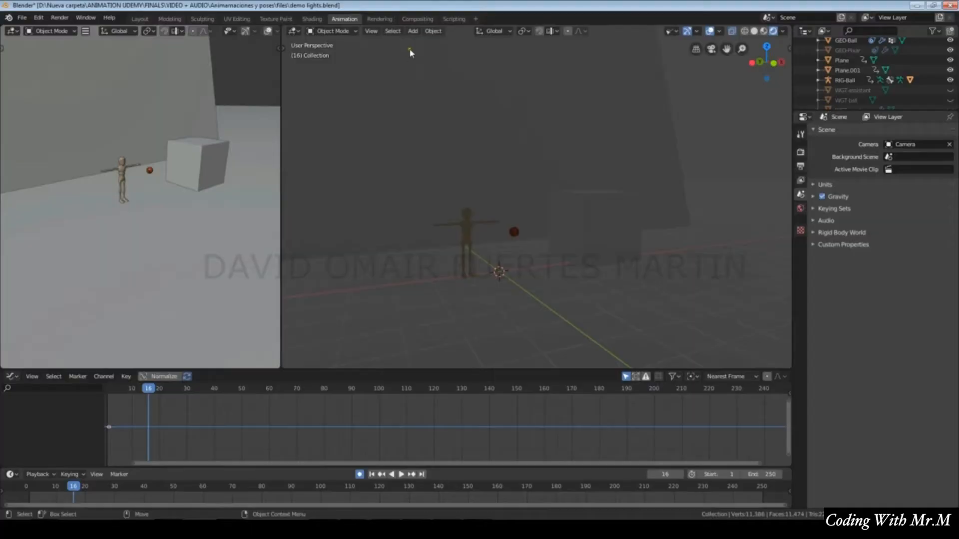
Add a point light at the 3D cursor in the demo lights scene and open its light settings
left_click(413, 31)
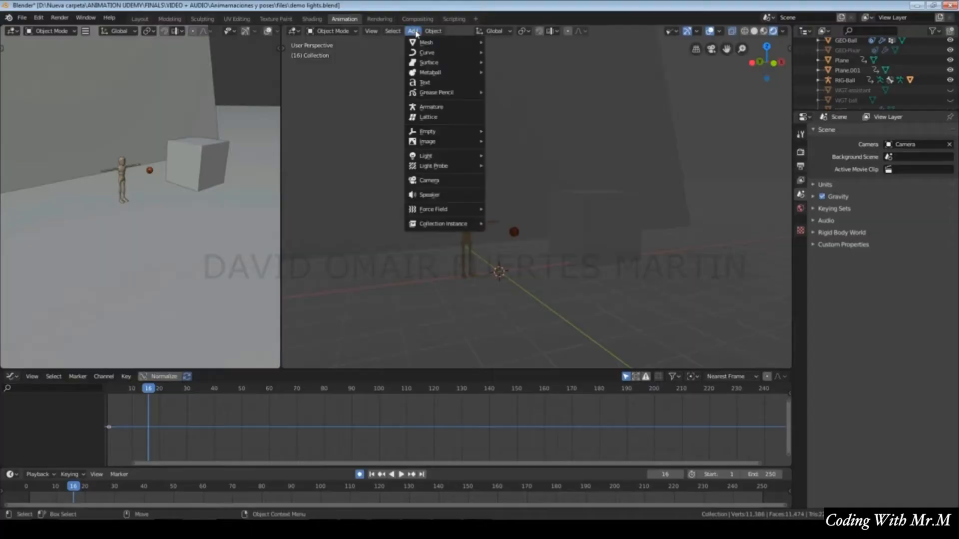
mouse_move(443, 156)
left_click(507, 158)
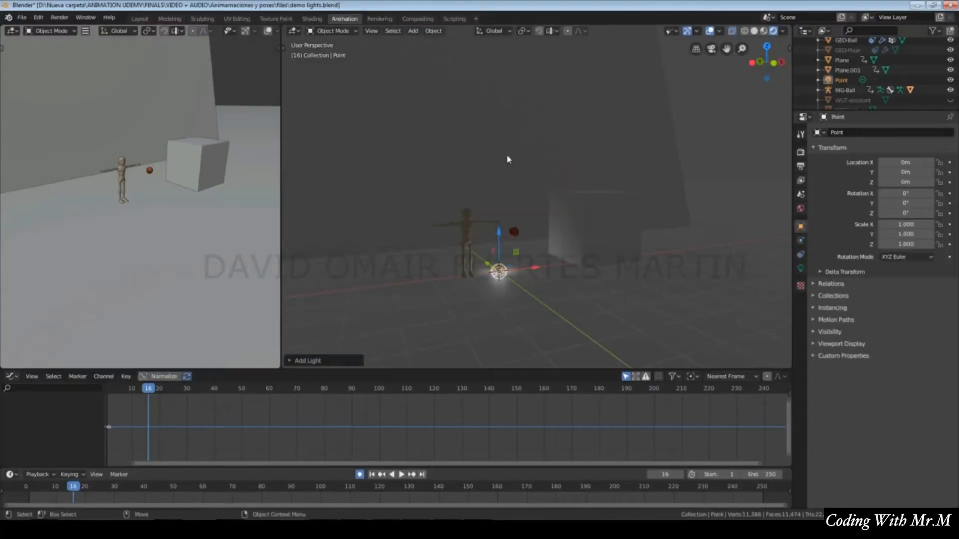
left_click(800, 269)
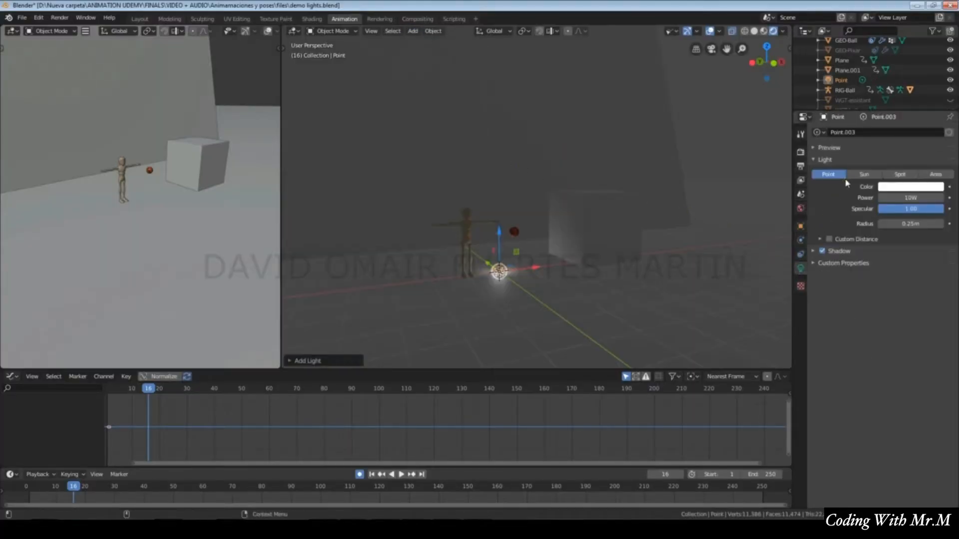
Try the Sun, Spot and Area types on the new light and return it to Point
left_click(863, 175)
left_click(902, 175)
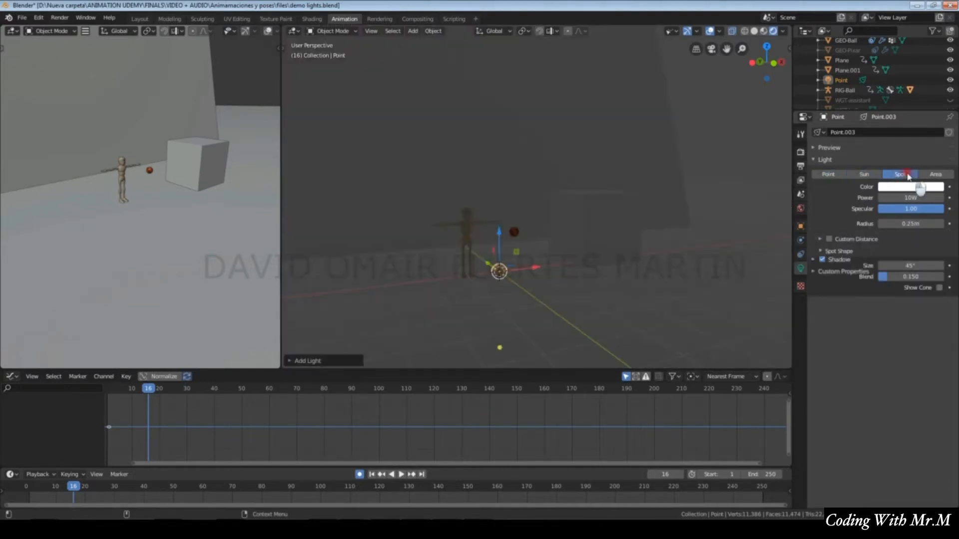
left_click(934, 175)
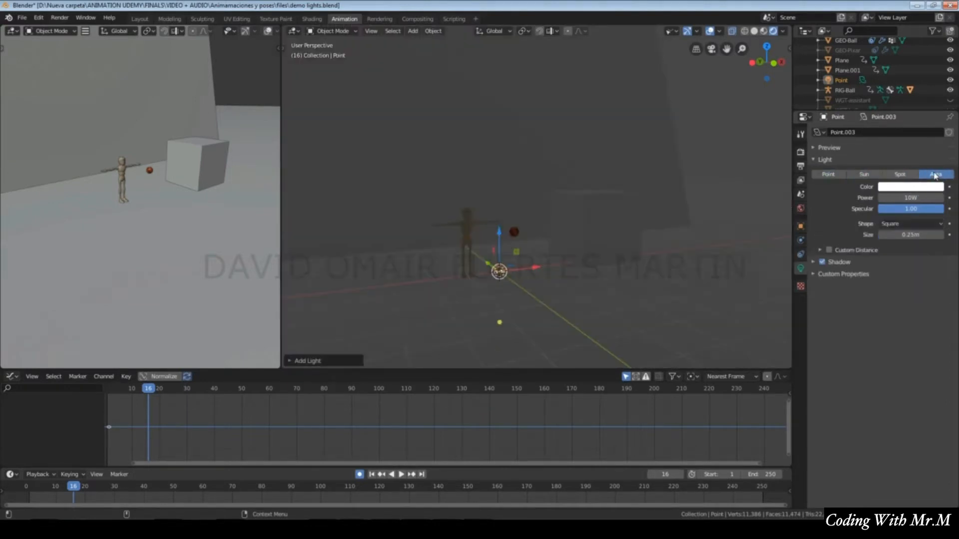
left_click(835, 175)
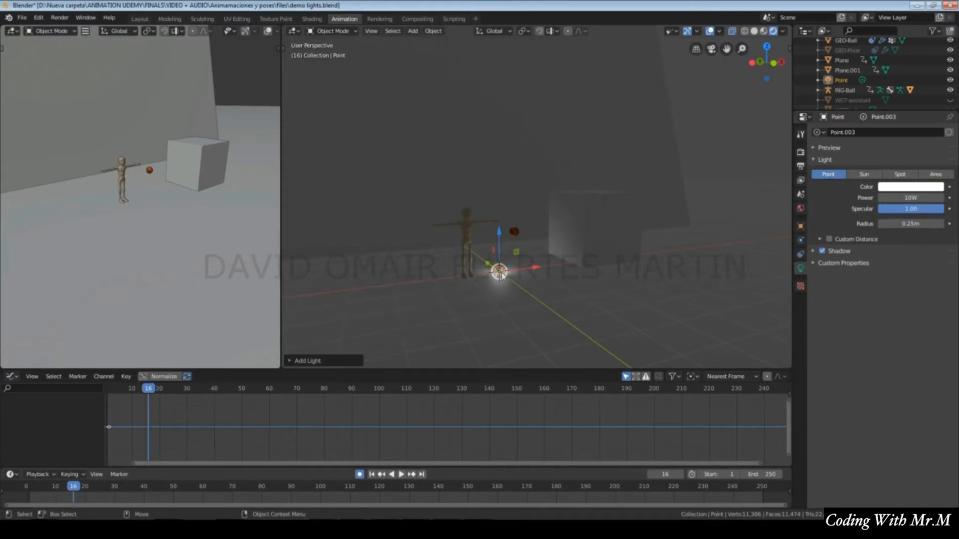
Raise the point light above the figure, set its power to 1000 W and shift it slightly sideways
left_click_drag(502, 275, 492, 143)
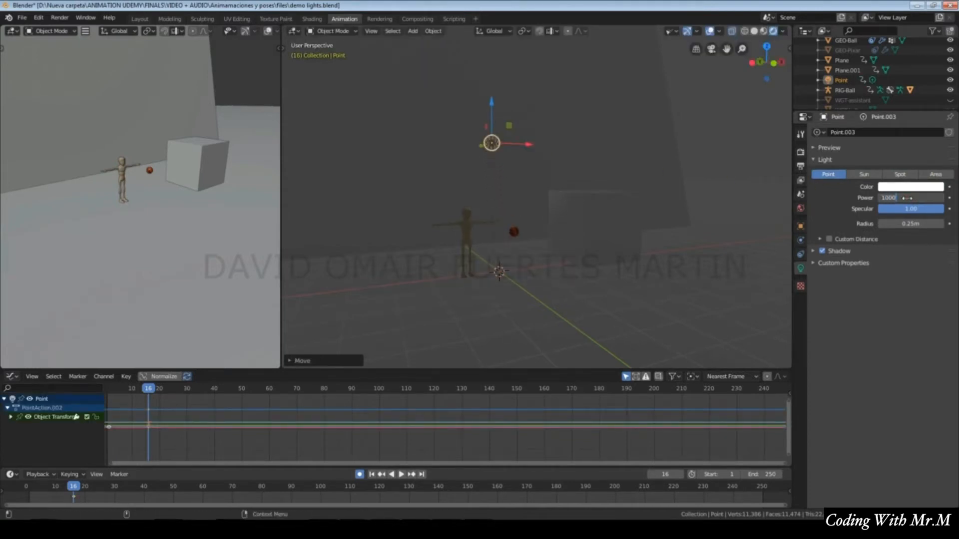
key("Return")
left_click_drag(491, 141, 455, 153)
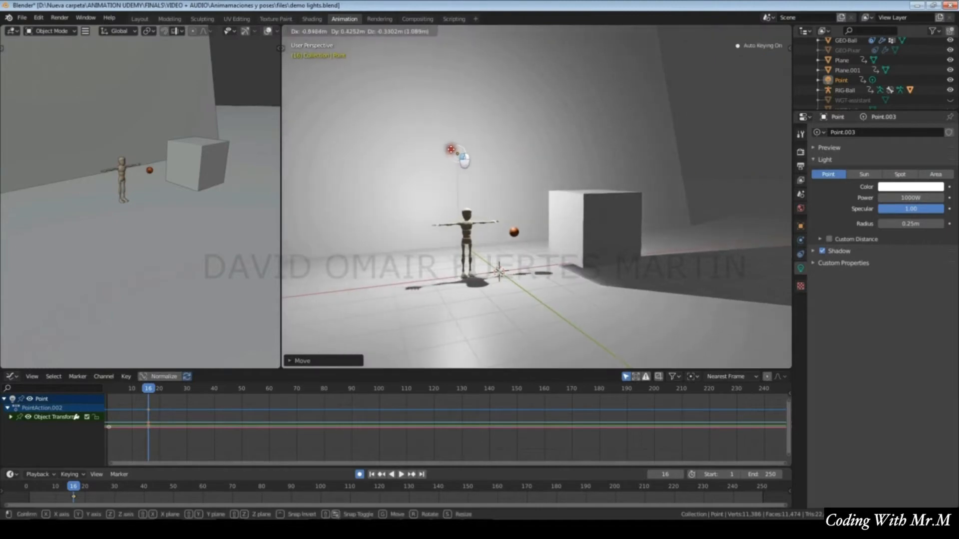
Change the light's type to Sun
left_click(864, 174)
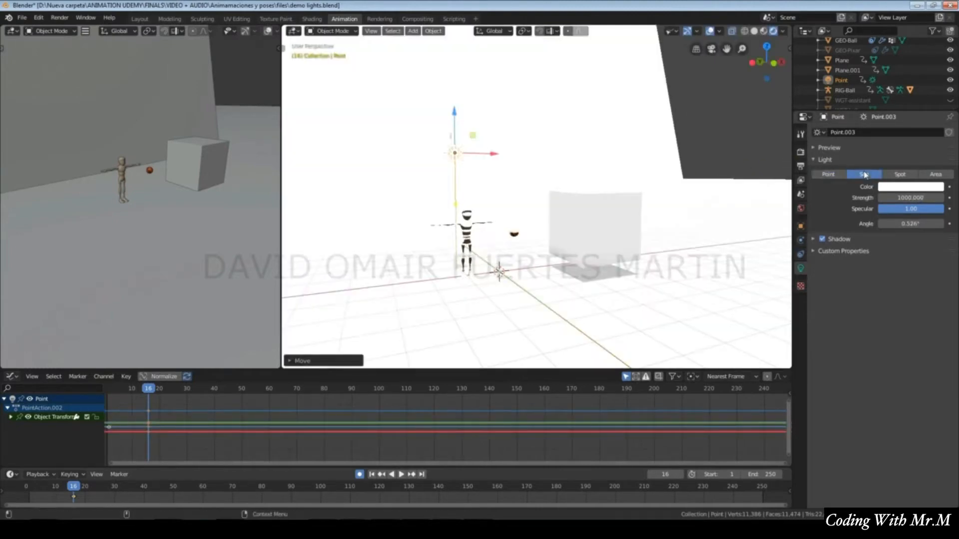
Set the sun light's strength to 10
left_click(892, 198)
type("10")
key("Return")
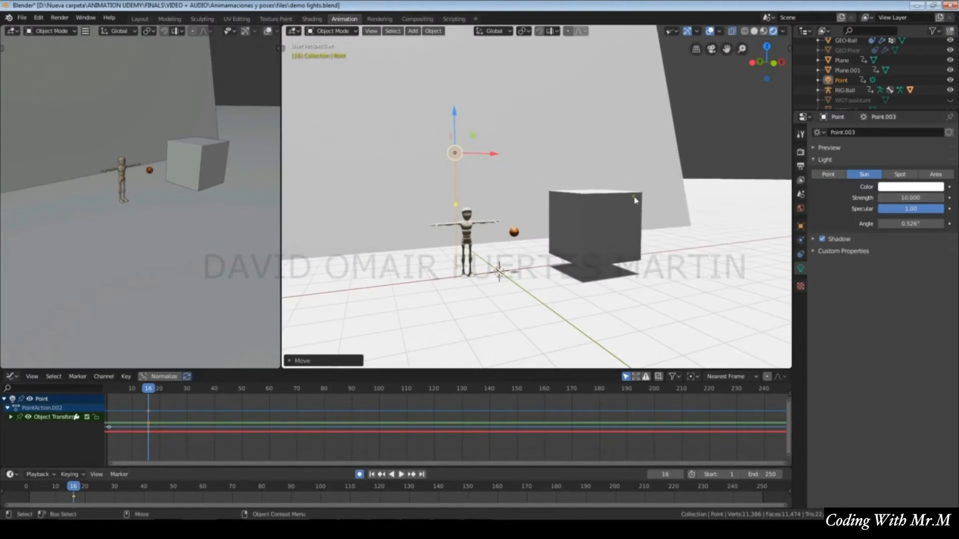
Switch the light to Spot with 1000 W power and raise it high above the figure
left_click(900, 174)
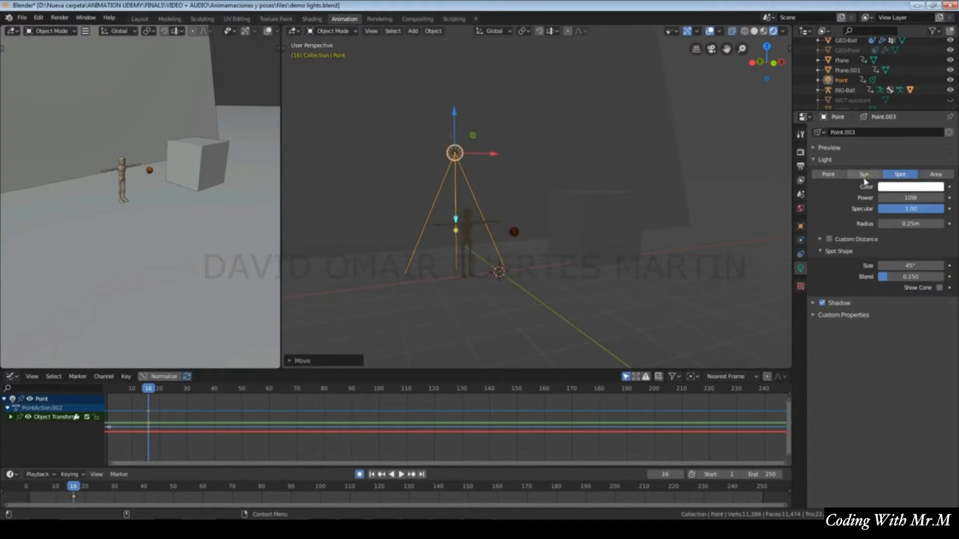
left_click(890, 197)
type("1000")
key("Return")
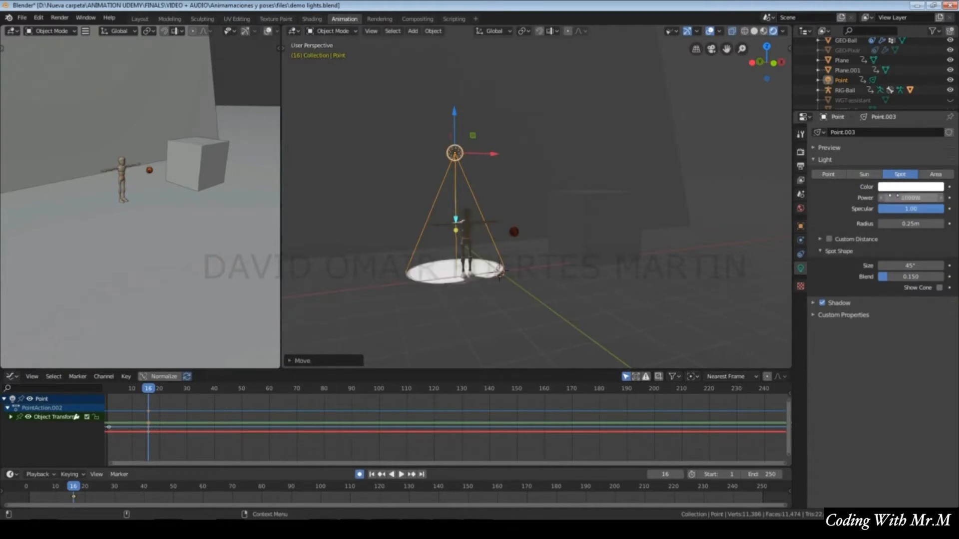
left_click_drag(453, 149, 479, 347)
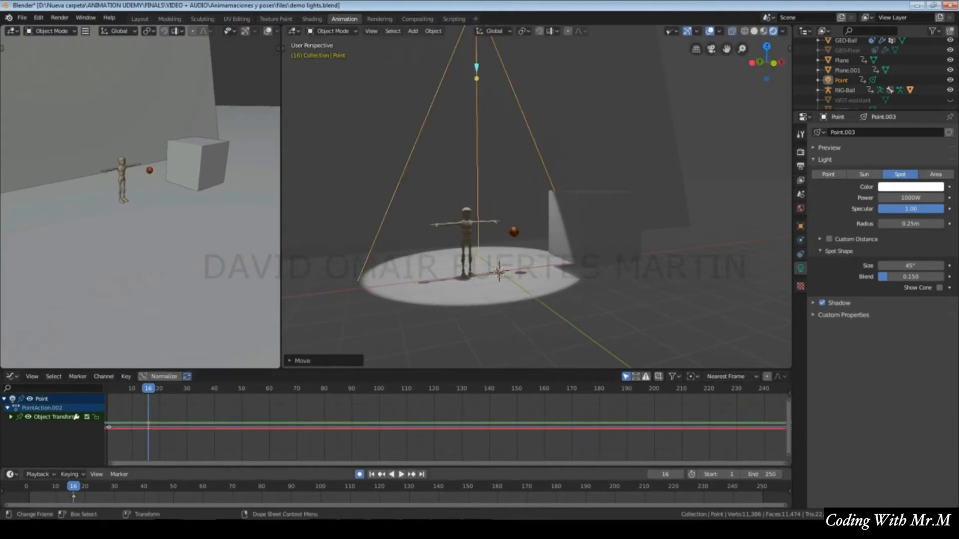
Make the light an Area light lowered above the figure and tilted towards the cube
left_click(934, 175)
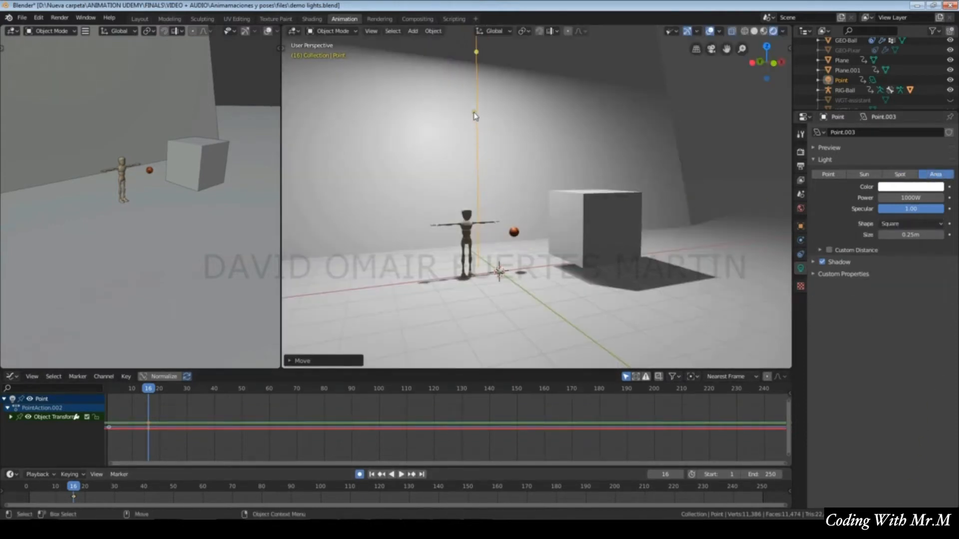
scroll(504, 87, "down", 2)
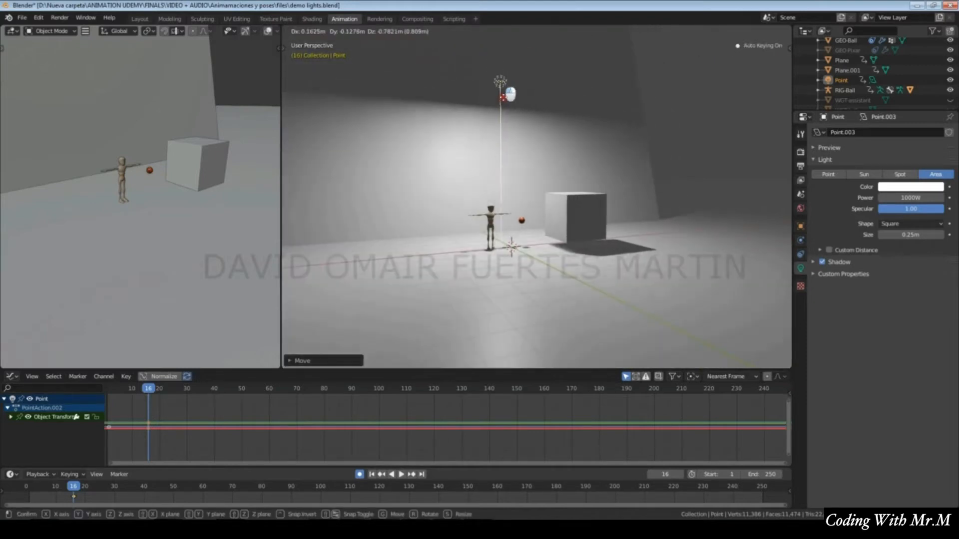
key("g")
left_click(509, 143)
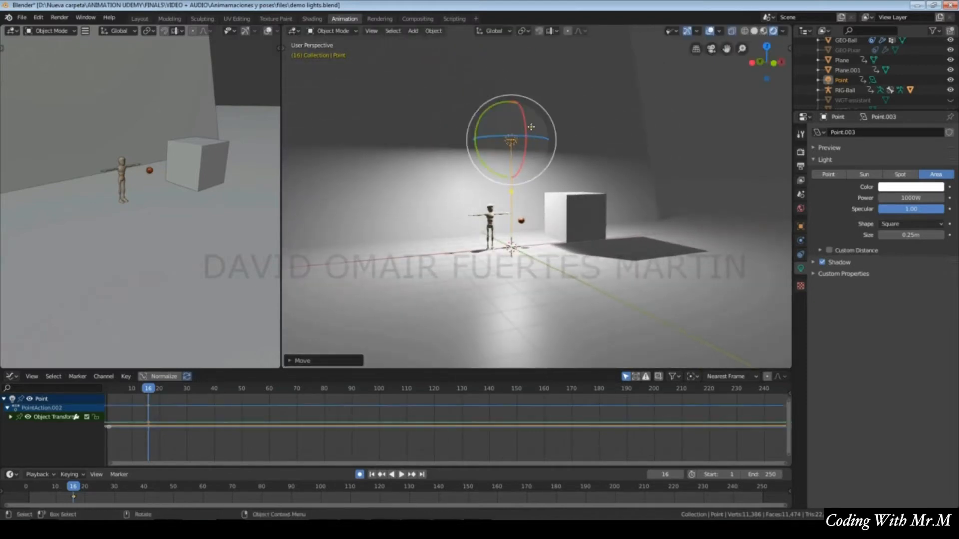
left_click_drag(531, 127, 501, 79)
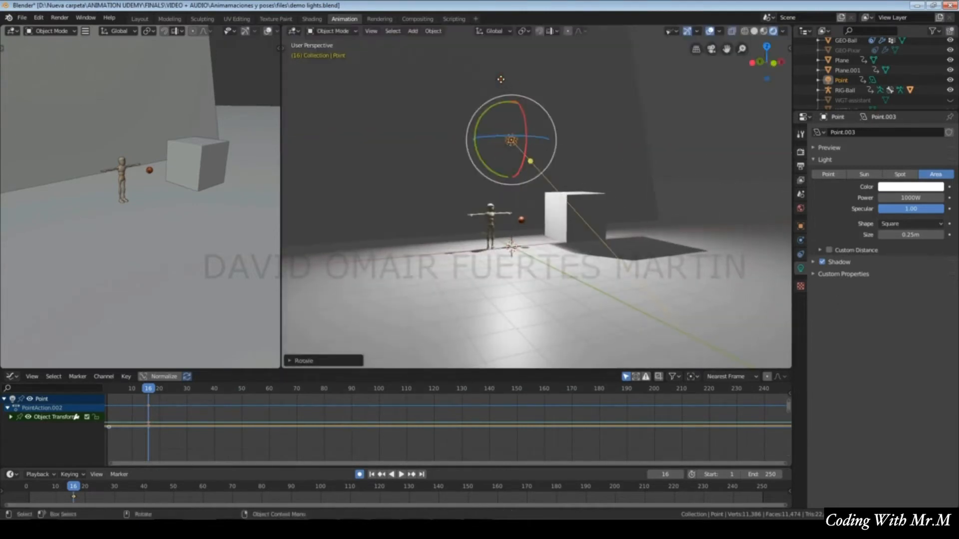
Compare the Point, Sun, Spot and Area types on the tilted light and leave it as Point
left_click(828, 173)
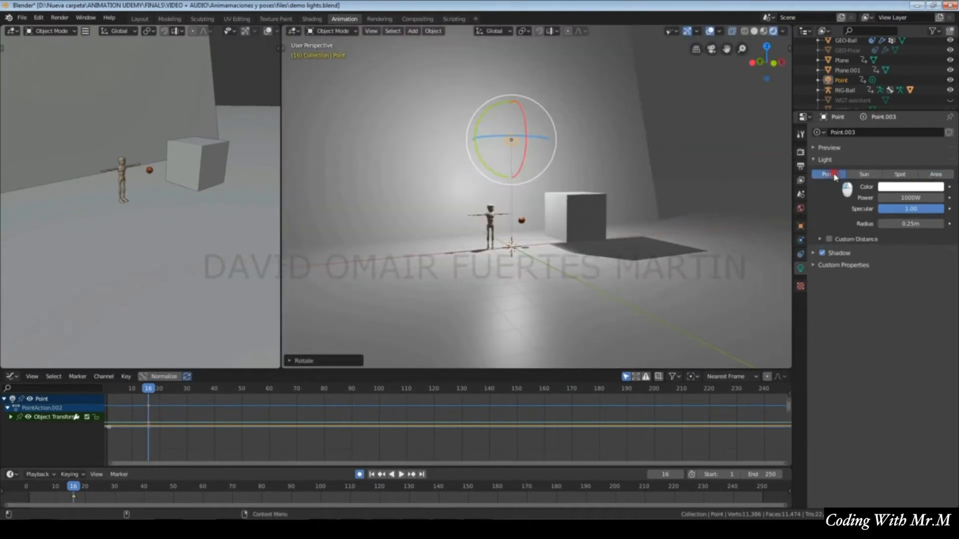
left_click(863, 174)
left_click(899, 174)
left_click(929, 175)
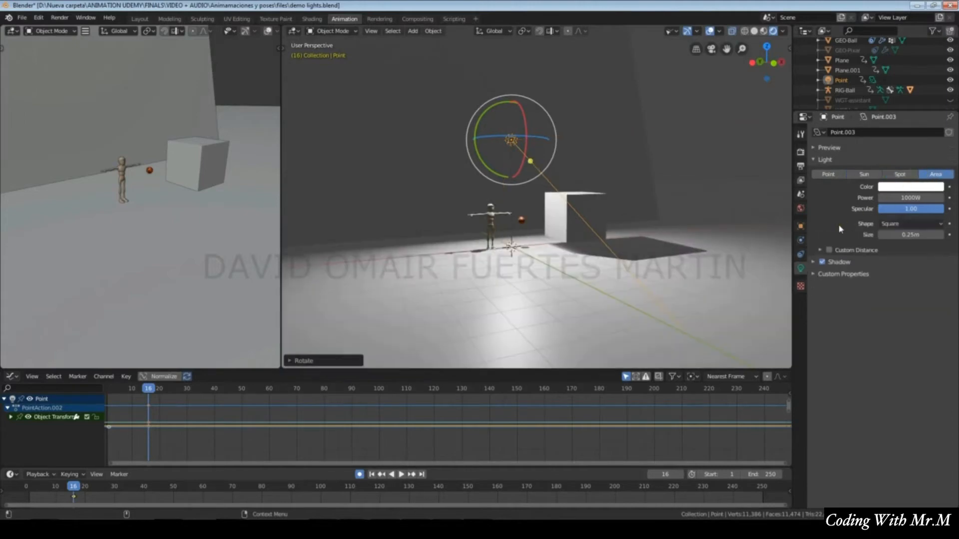
left_click(829, 175)
Try a pinkish-red colour and varying power values on the point light, and undo these changes
left_click(894, 188)
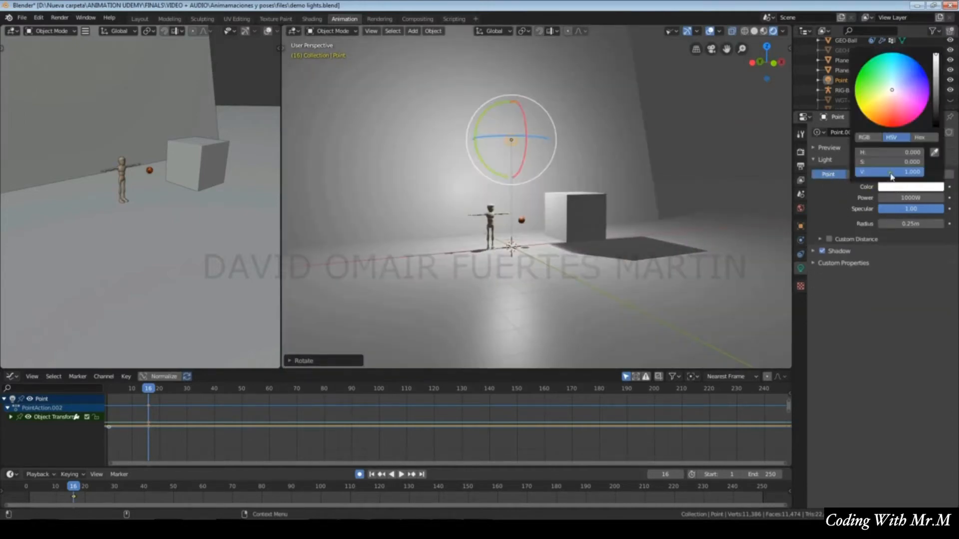
left_click(903, 116)
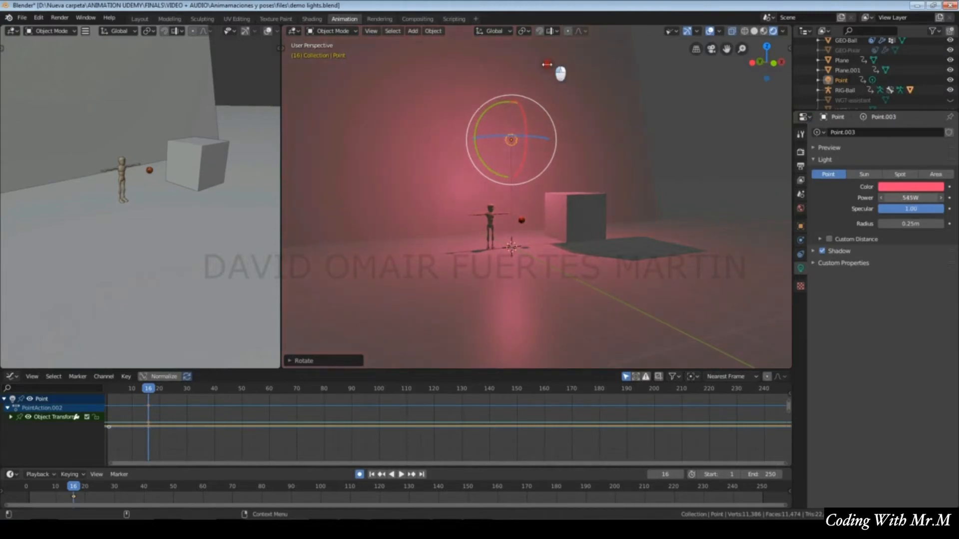
left_click_drag(547, 64, 188, 51)
left_click_drag(752, 151, 470, 456)
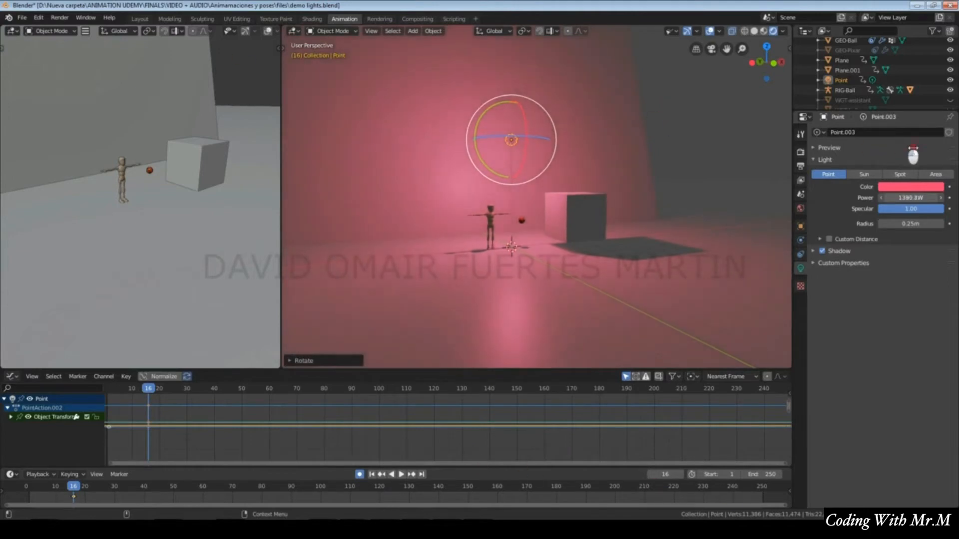
key("ctrl+z")
key("ctrl+z")
key("ctrl+z")
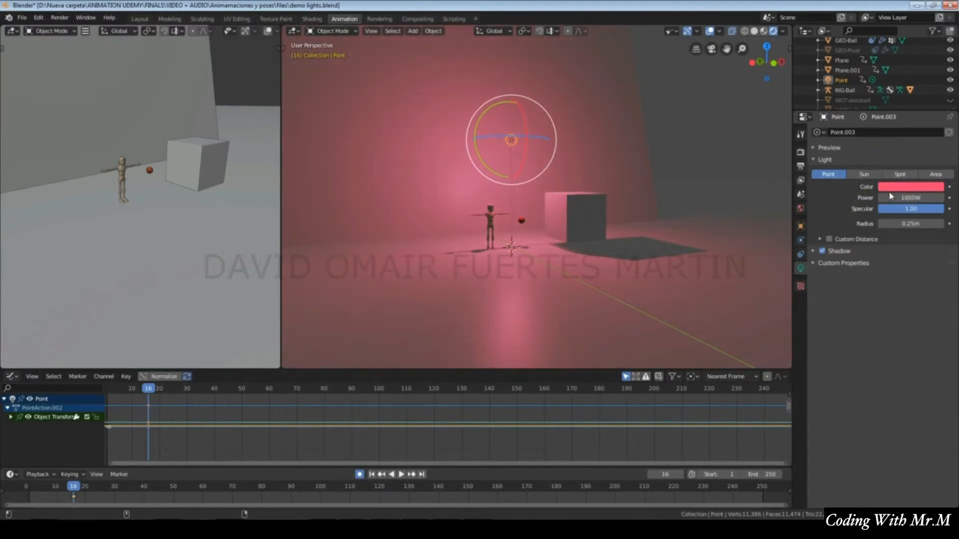
Try the light as a Sun with strength 10 and return it to Point with 1000 W power
left_click(871, 174)
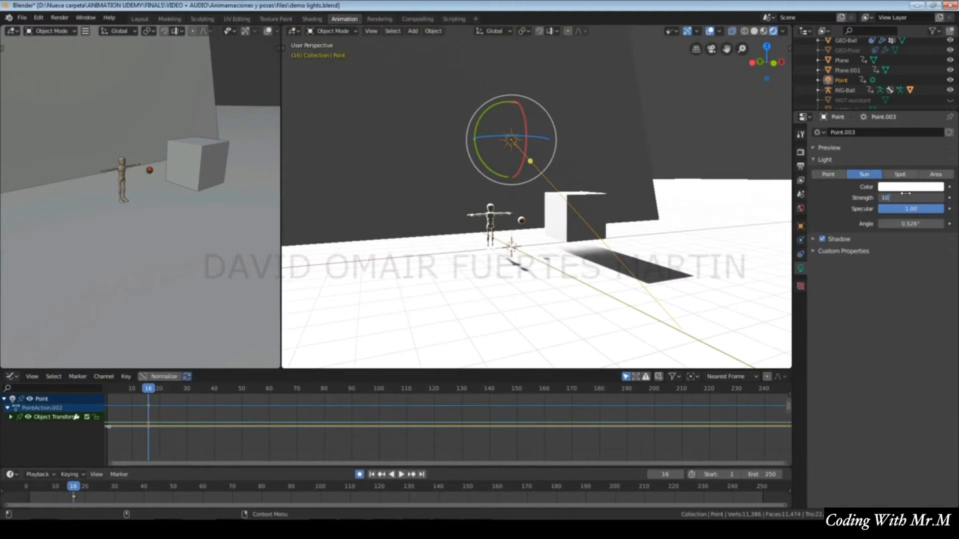
key("Return")
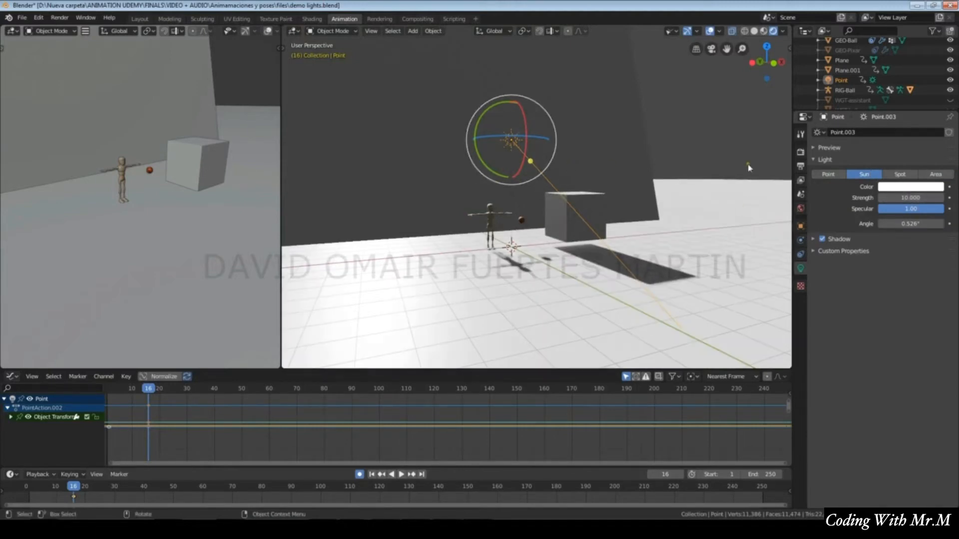
left_click(831, 175)
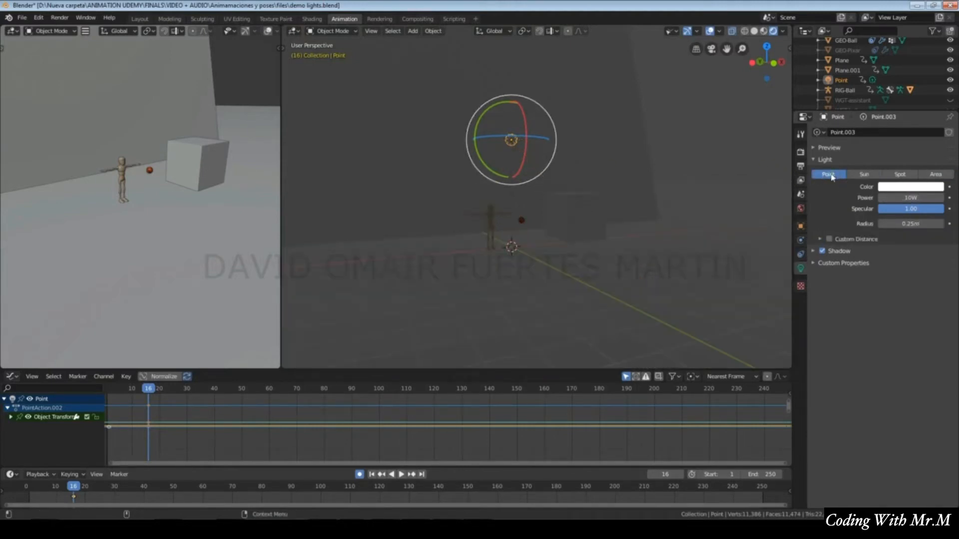
left_click(902, 196)
type("1000")
key("Return")
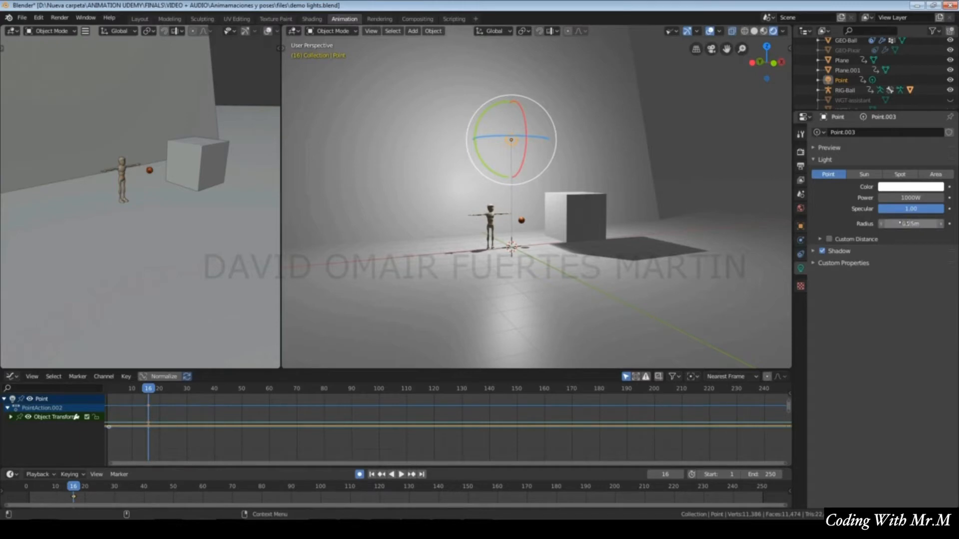
Try larger radius values on the point light and return the radius to 0.25 m
left_click_drag(935, 212, 33, 222)
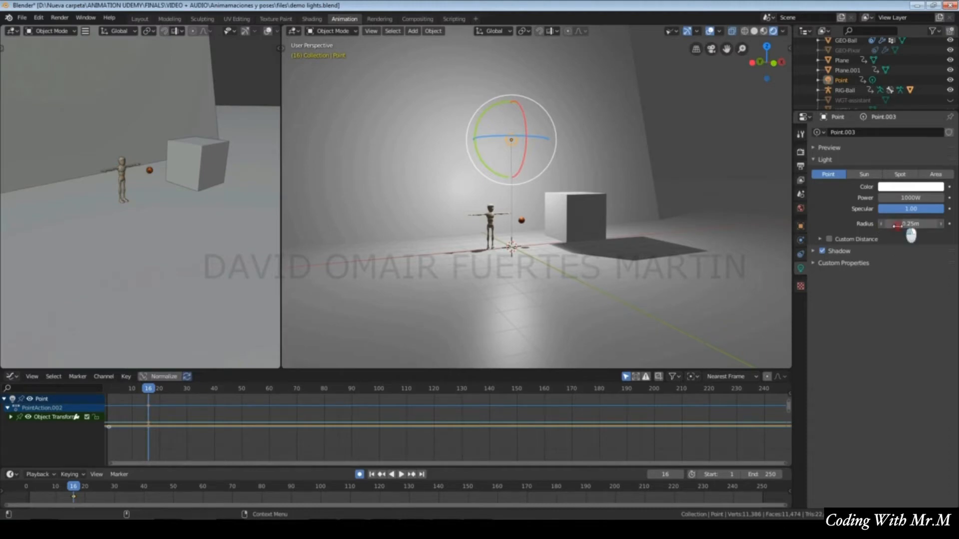
left_click_drag(910, 224, 581, 434)
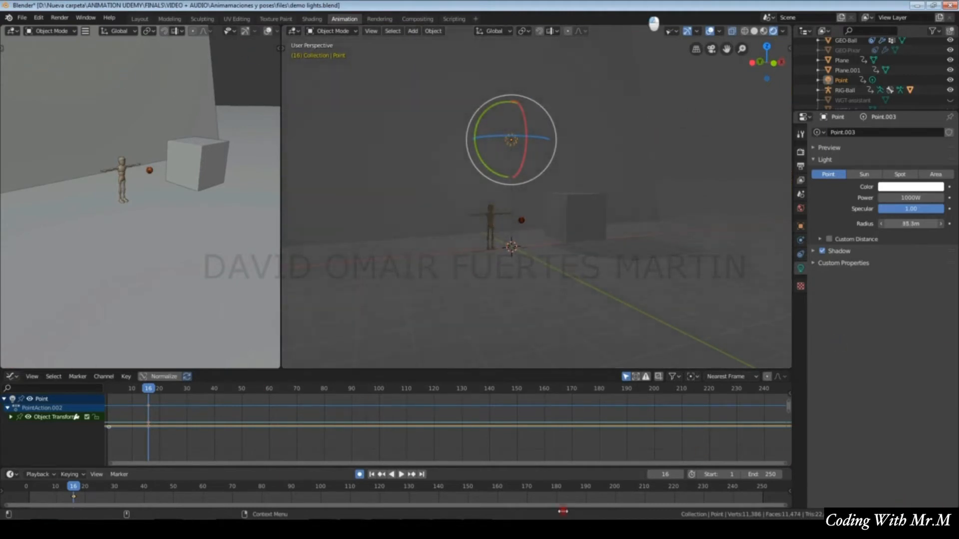
left_click_drag(563, 511, 701, 184)
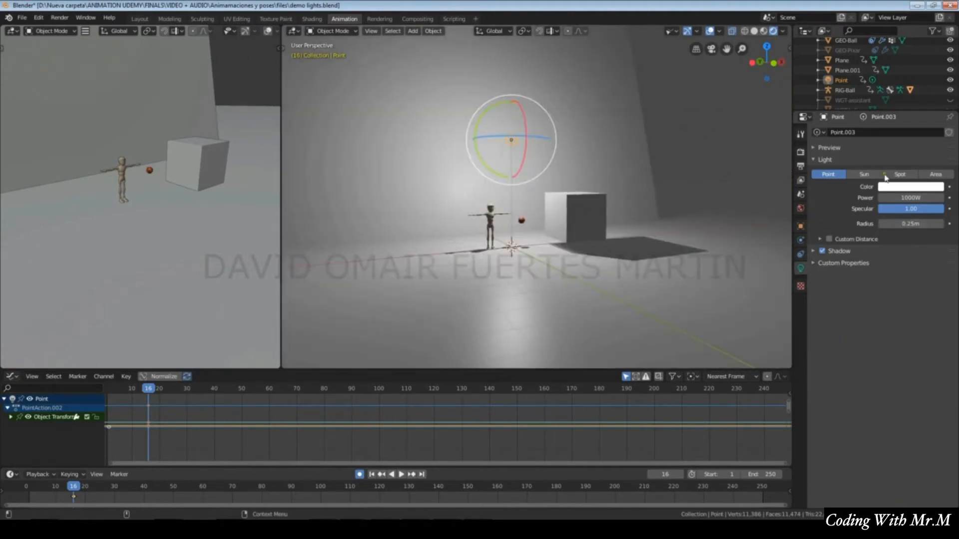
Switch the light to Sun with strength 10 and widen its angle to 179°
left_click(860, 176)
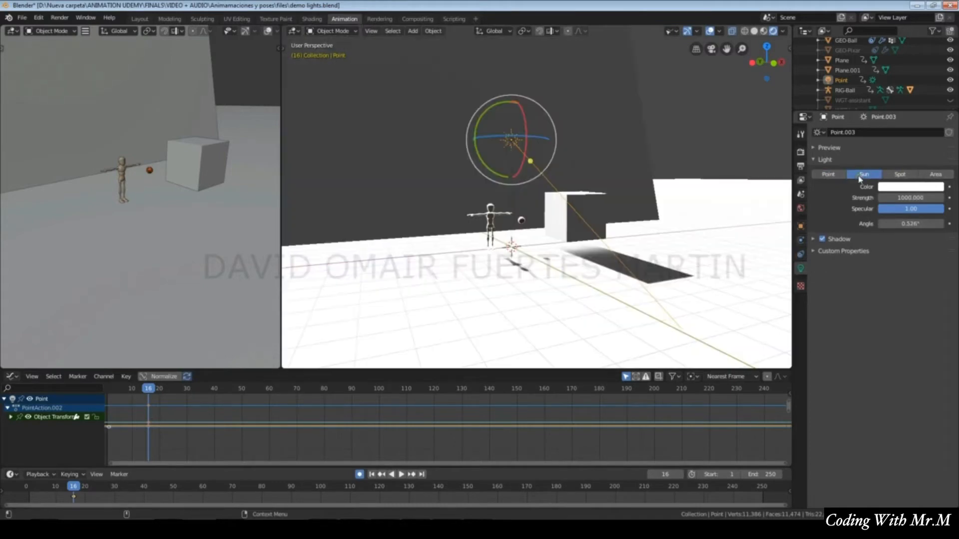
double_click(907, 196)
type("10")
key("Return")
left_click_drag(902, 221, 126, 388)
Re-aim the sun light away from the cube, towards the floor on the figure's other side
middle_click_drag(580, 250, 539, 269)
scroll(542, 254, "up", 1)
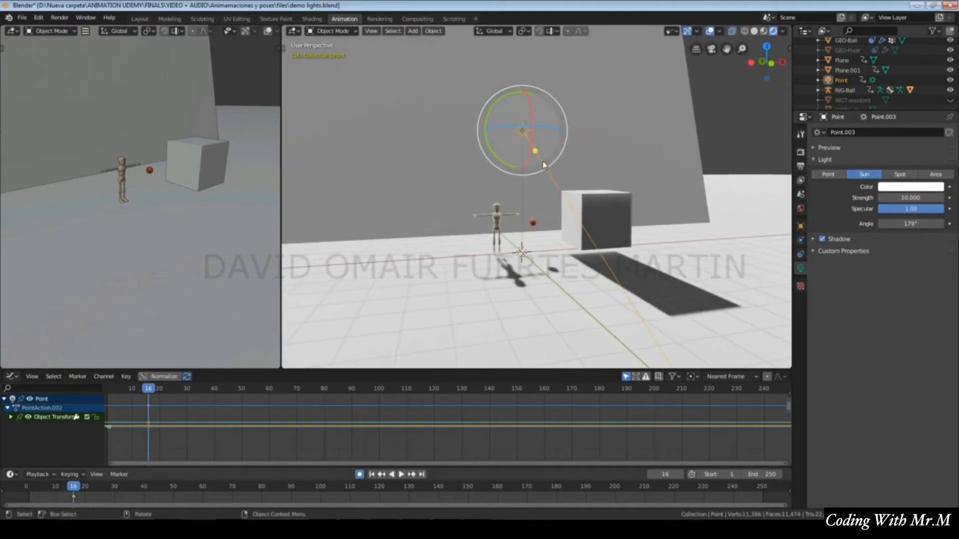
left_click_drag(537, 152, 400, 252)
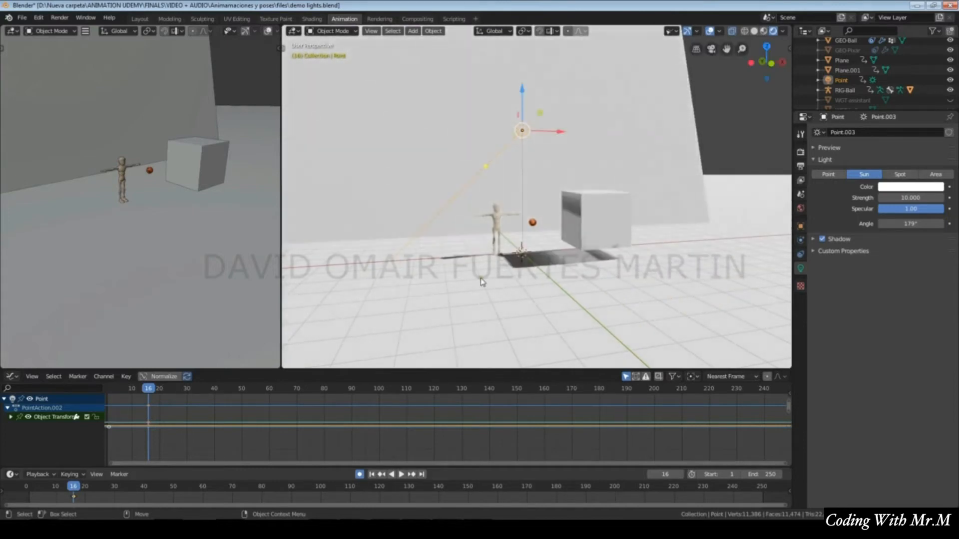
Switch the light to Spot with 1000 W power and widen its spot size to 171°
left_click(900, 175)
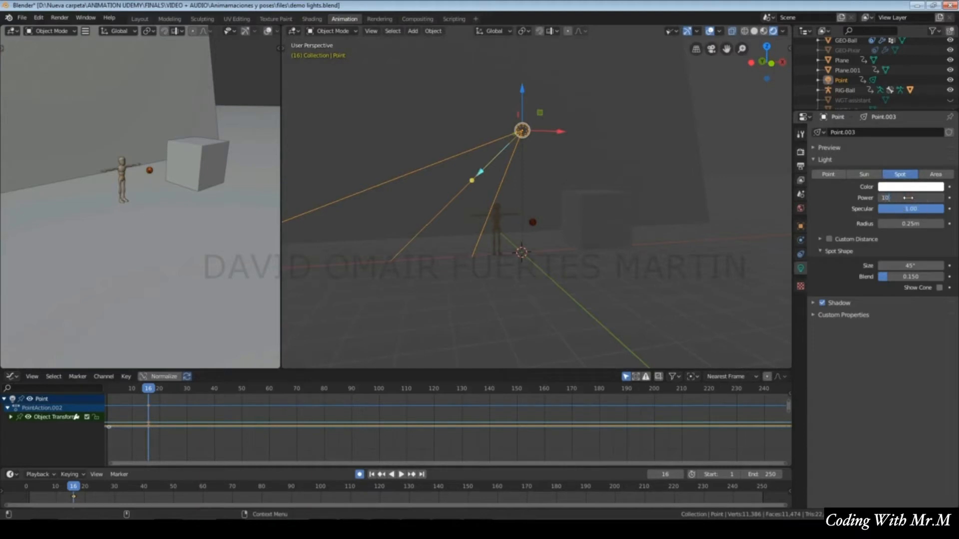
key("Return")
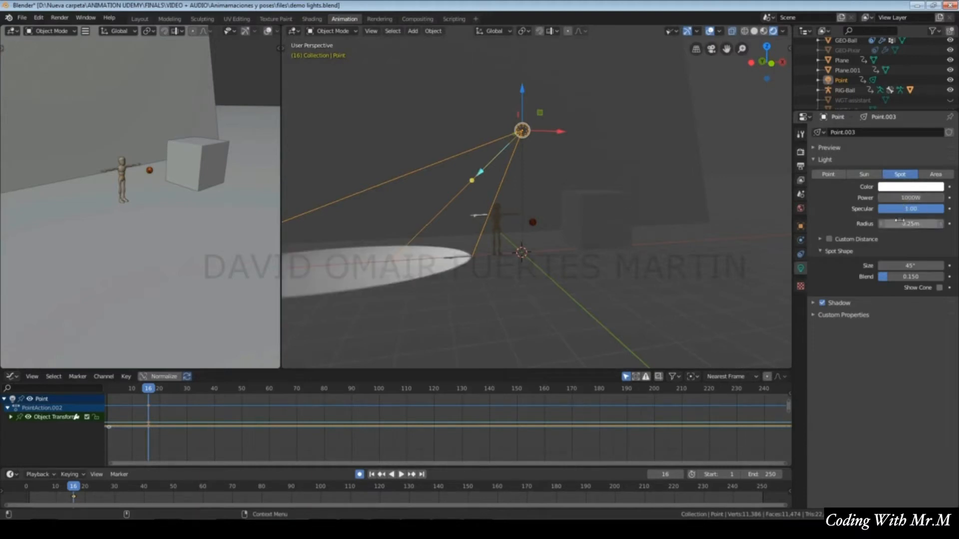
left_click_drag(890, 267, 401, 325)
left_click(889, 266)
Reduce the spot light's blend to 0 for a hard-edged beam
left_click(896, 279)
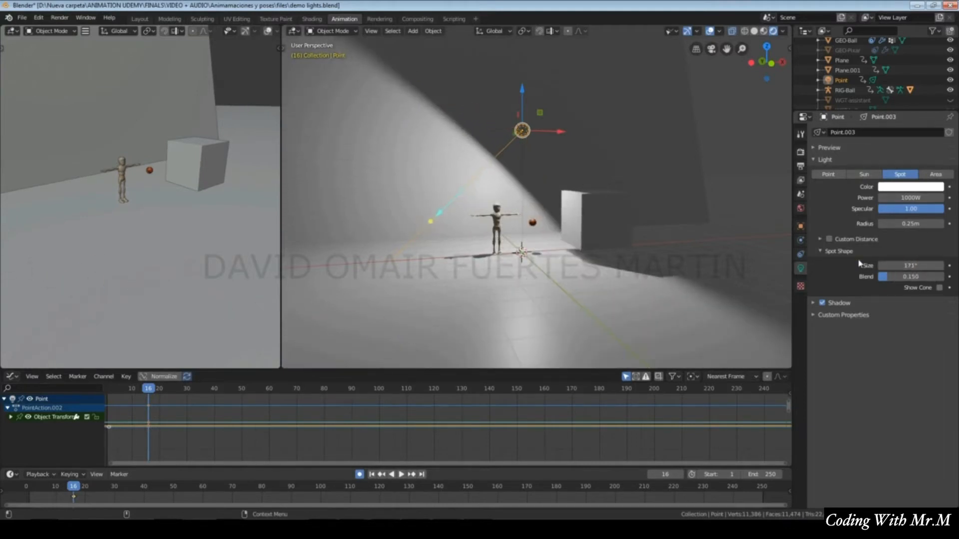
left_click_drag(897, 281, 796, 280)
scroll(675, 288, "down", 4)
scroll(711, 277, "up", 3)
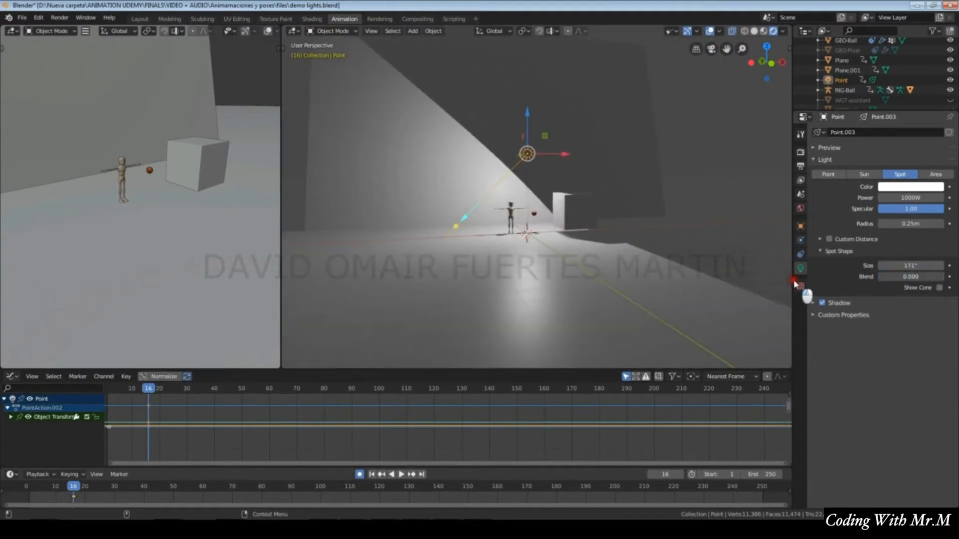
scroll(720, 242, "up", 2)
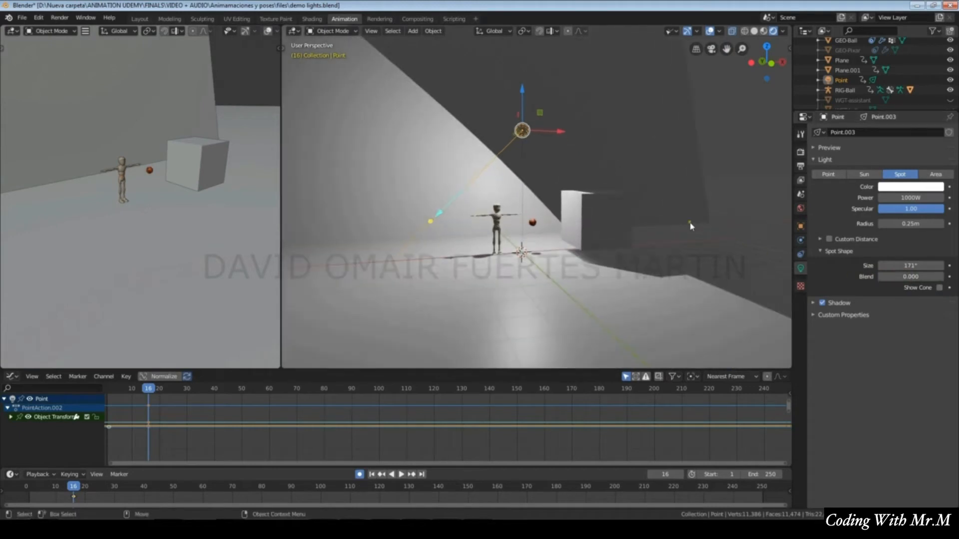
Change the light to an Area light with a Rectangle shape measuring about 2.14 m in X by 8.18 m in Y
left_click(938, 176)
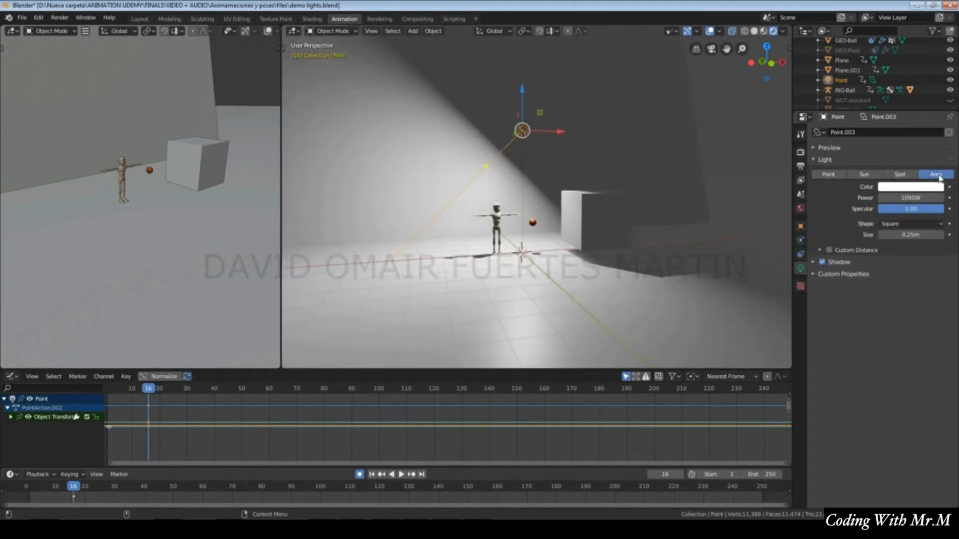
left_click(904, 225)
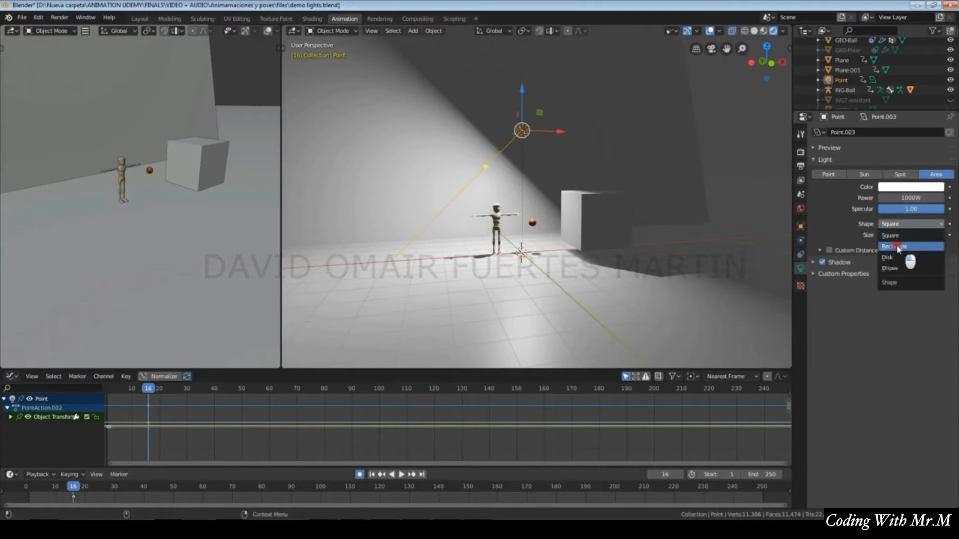
left_click(898, 246)
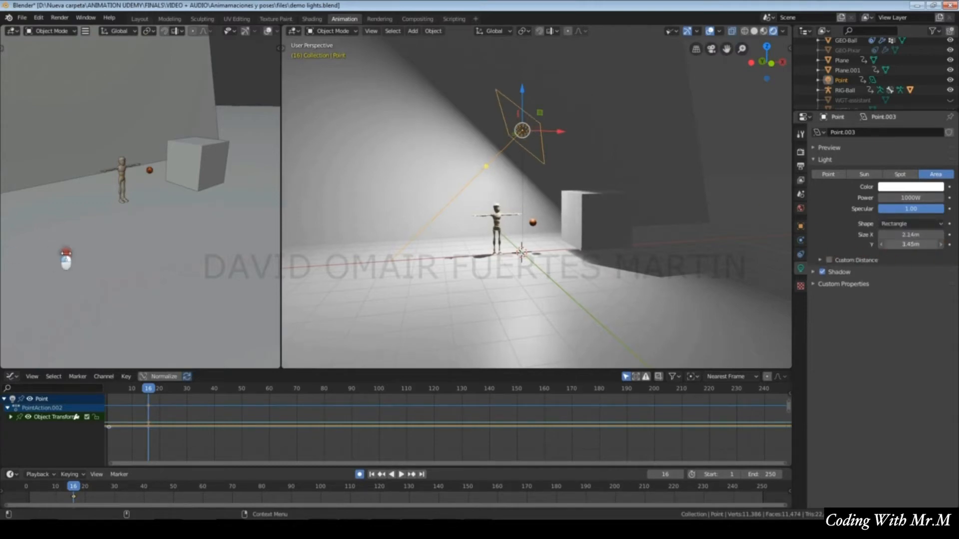
left_click_drag(911, 244, 944, 244)
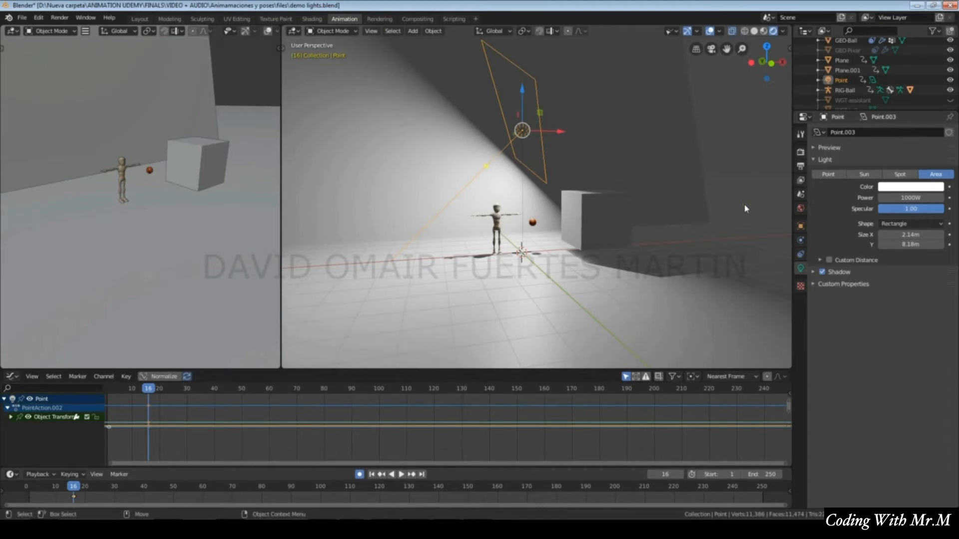
Enable Custom Distance on the area light and set the distance to about 8.3 m
left_click(832, 260)
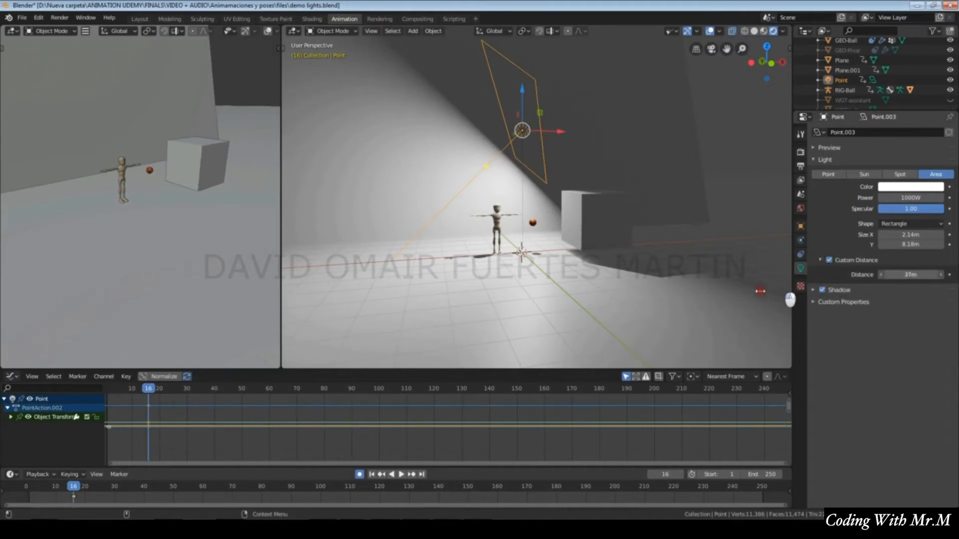
left_click_drag(537, 278, 281, 128)
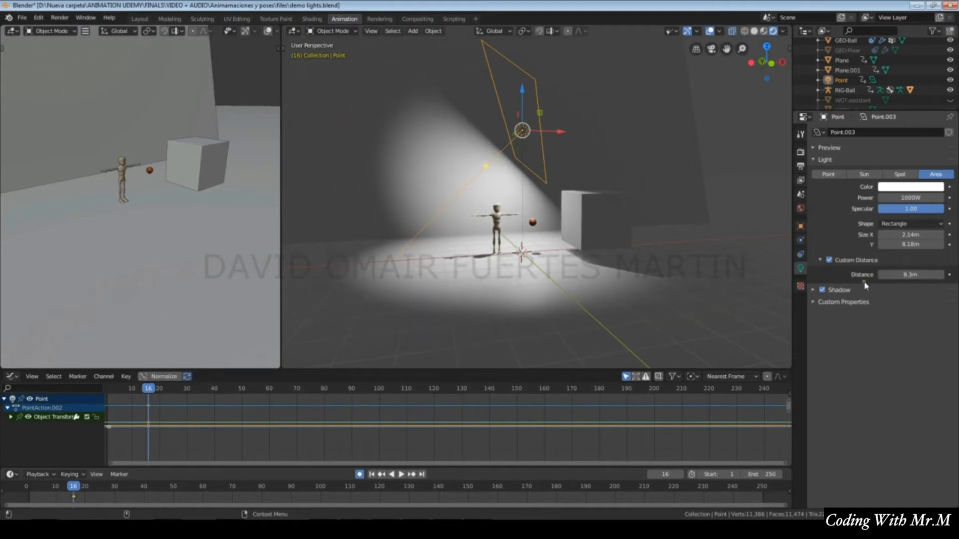
Switch the area light's shadow off and on repeatedly to compare the scene with and without it
left_click(823, 291)
left_click(823, 290)
left_click(823, 290)
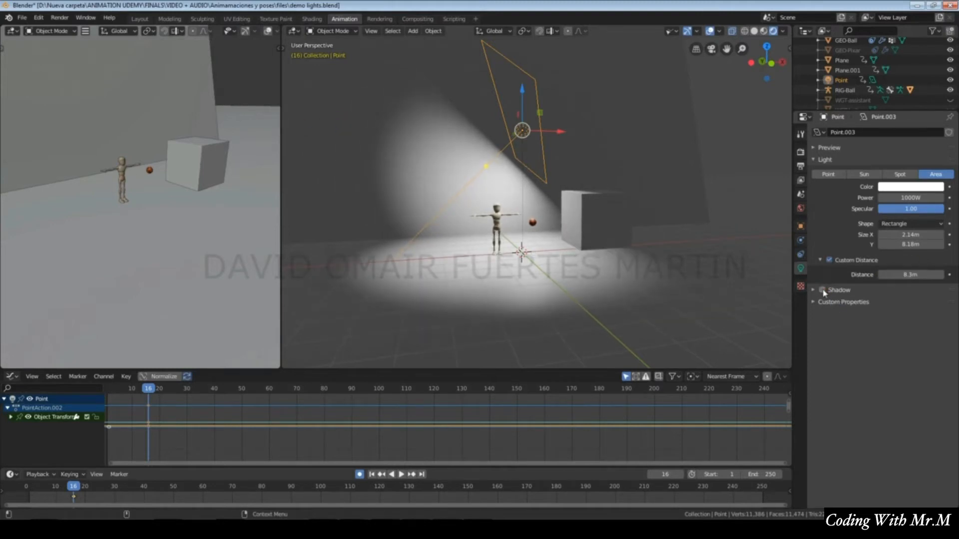
left_click(823, 291)
left_click(822, 290)
left_click(823, 290)
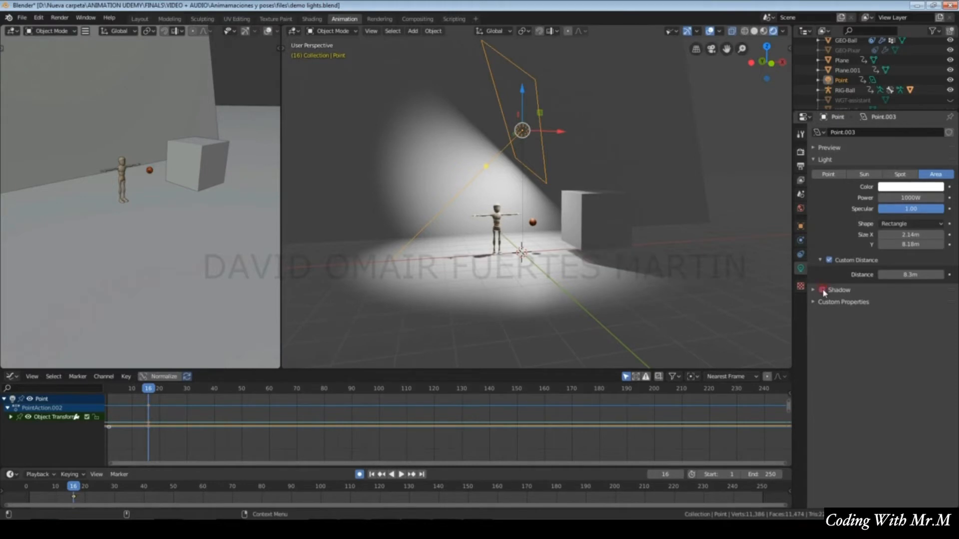
left_click(823, 291)
left_click(823, 291)
left_click(823, 290)
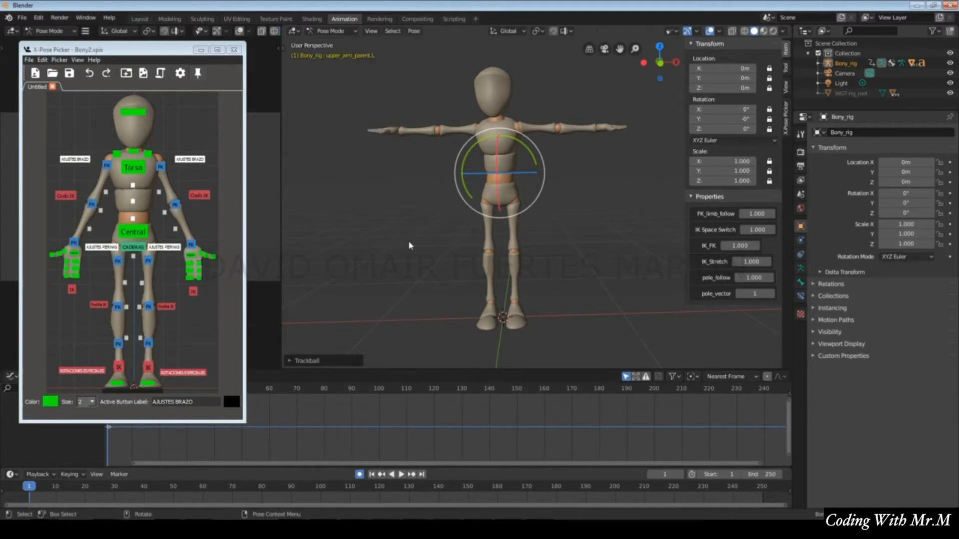
Set the Bony rig's left arm FK_limb_follow to 0 and rotate the torso control slightly to test it
left_click(164, 247)
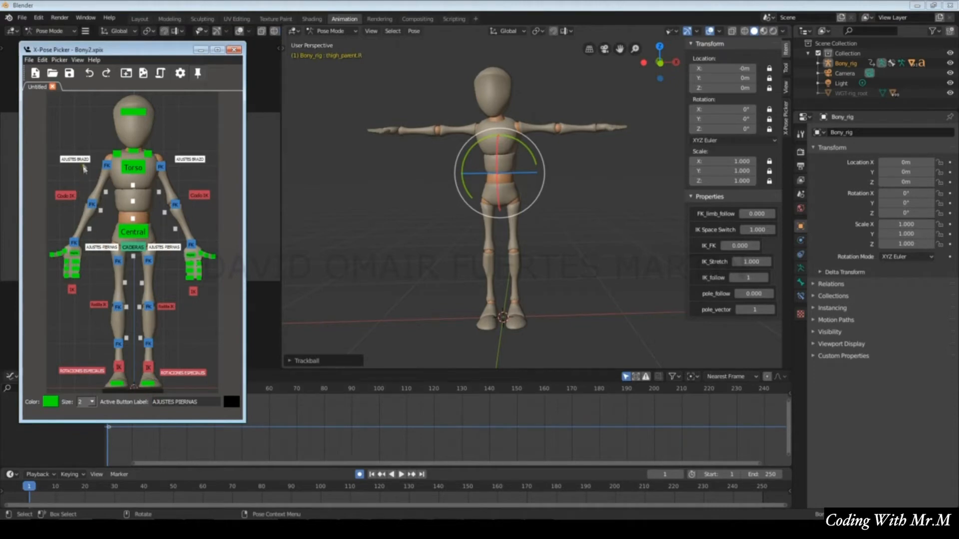
left_click(76, 159)
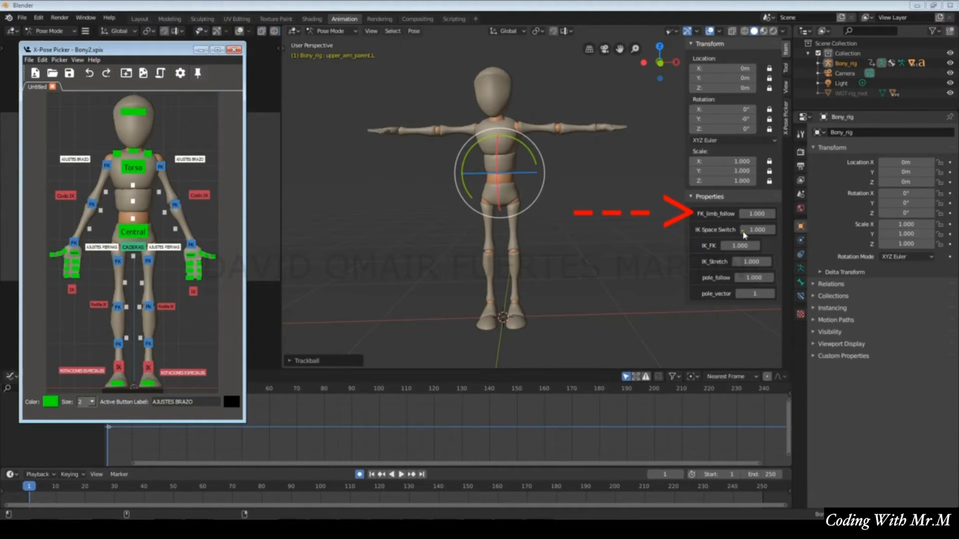
left_click_drag(763, 218, 725, 218)
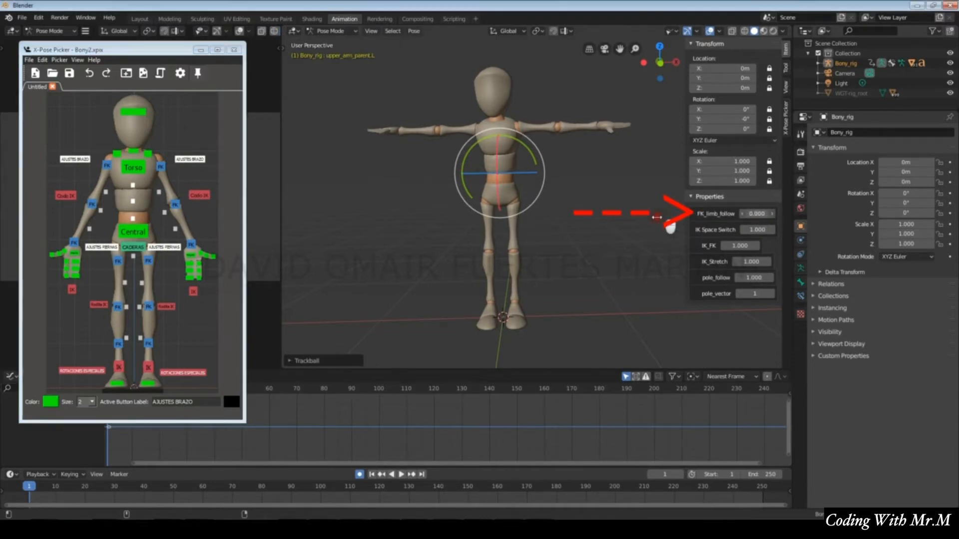
left_click(133, 168)
left_click_drag(521, 159, 540, 150)
Set the left arm's FK_limb_follow to 1 and rotate the torso control to compare how the arm follows
left_click(189, 160)
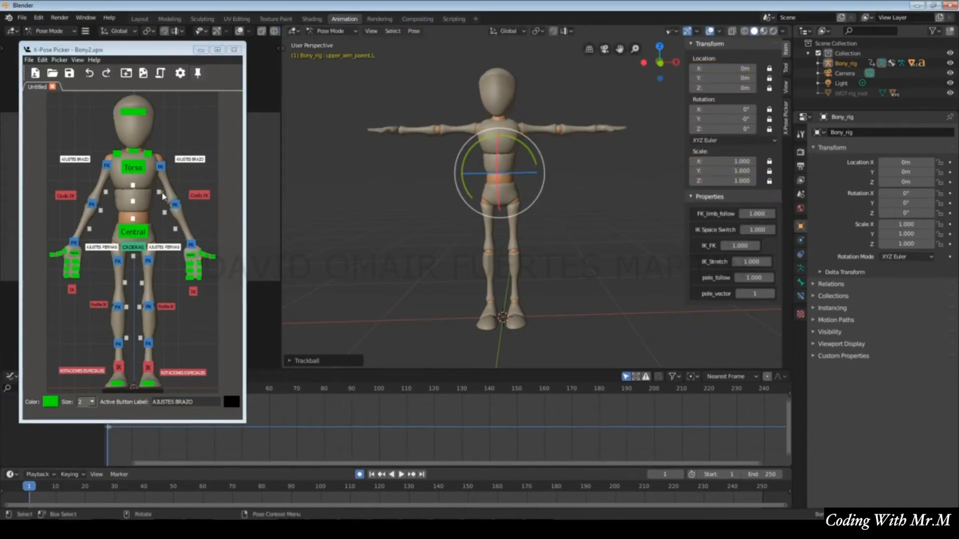
left_click(133, 167)
left_click_drag(515, 154, 545, 128)
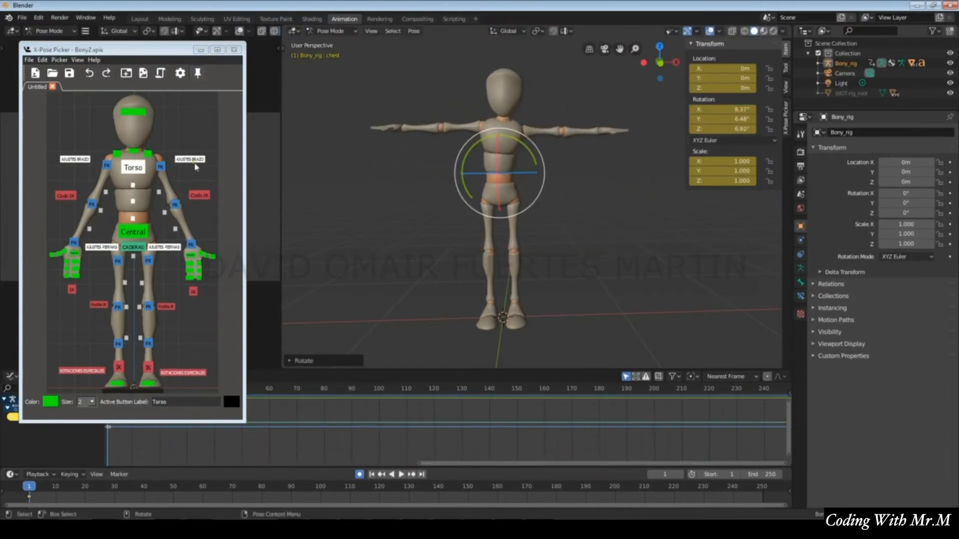
Set the left arm's IK_FK to 0 and bend the torso control far toward the character's right side
left_click(189, 159)
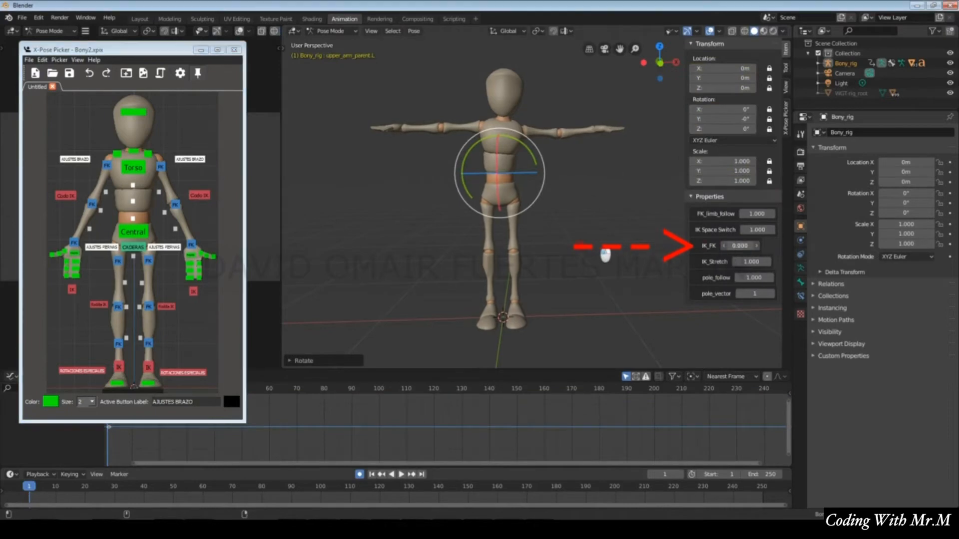
left_click(133, 167)
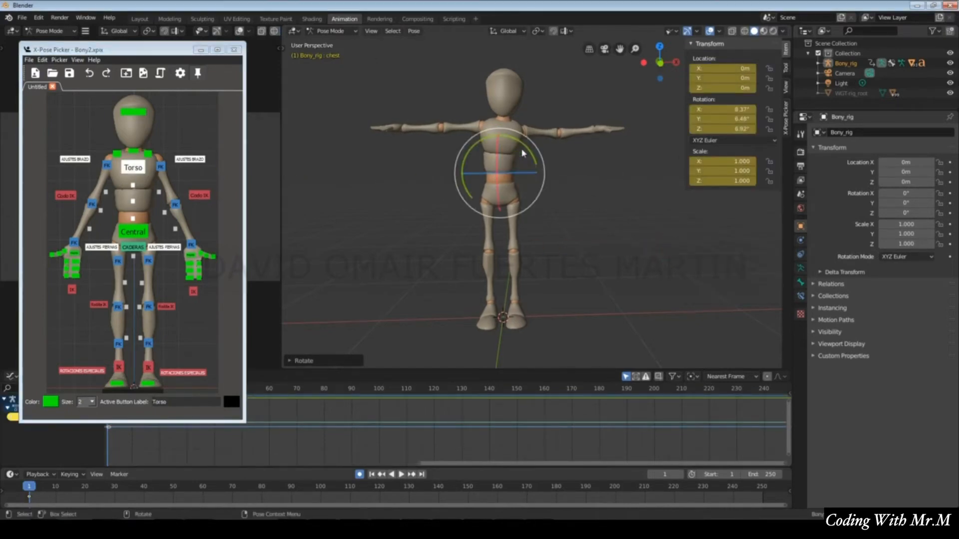
left_click_drag(515, 156, 561, 163)
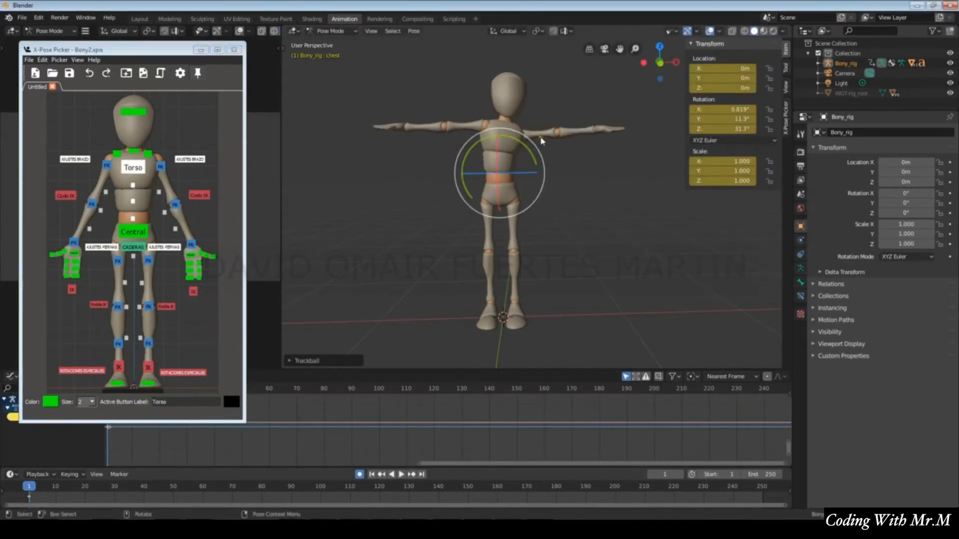
left_click_drag(500, 165, 461, 123)
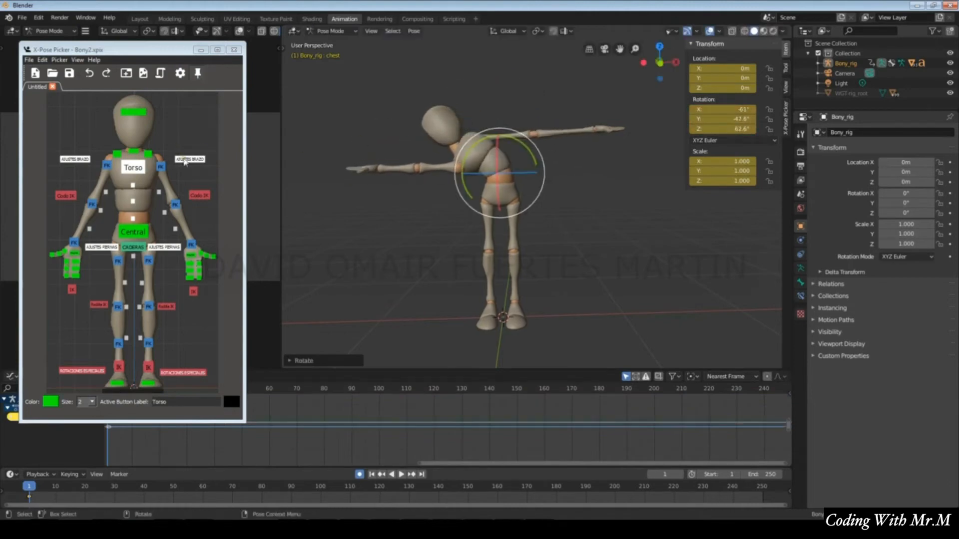
Check the left arm's IK_Stretch setting and pull its hand IK control up and away from the body to stretch the arm
left_click(186, 159)
mouse_move(762, 261)
left_mouse_down()
mouse_move(729, 258)
mouse_move(749, 258)
left_mouse_up()
left_click(197, 291)
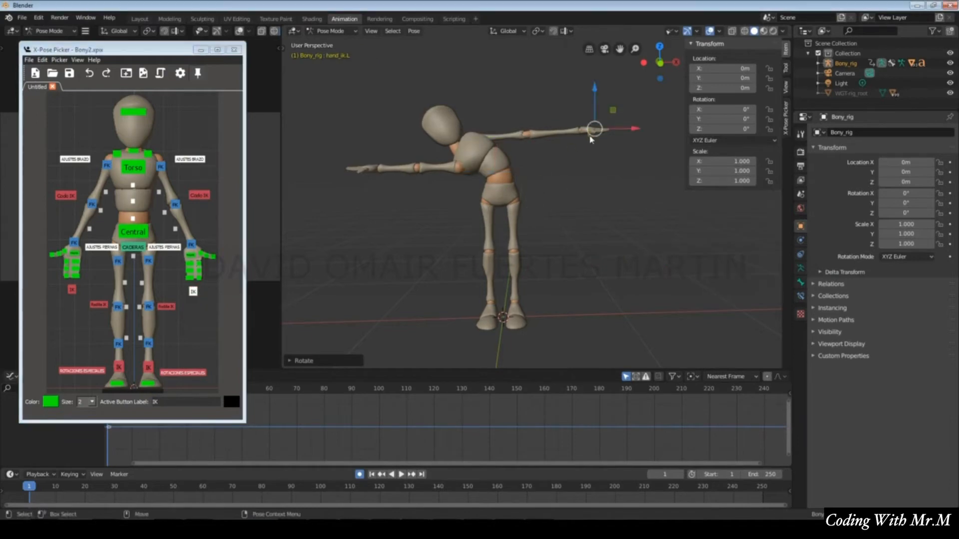
left_click_drag(597, 129, 669, 69)
Set the left arm's IK_Stretch to 0 and move its hand IK control back toward the body
left_click(194, 161)
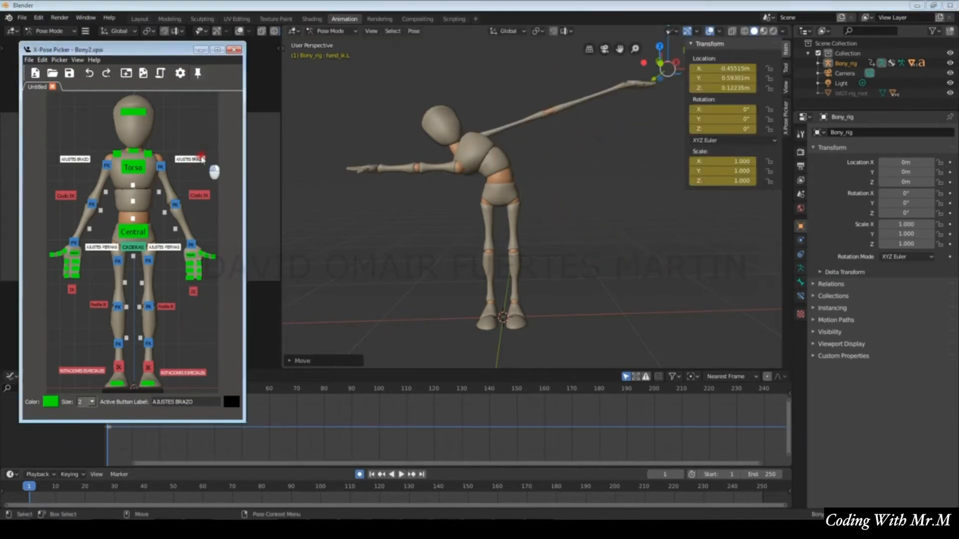
left_click_drag(763, 261, 608, 268)
left_click(194, 291)
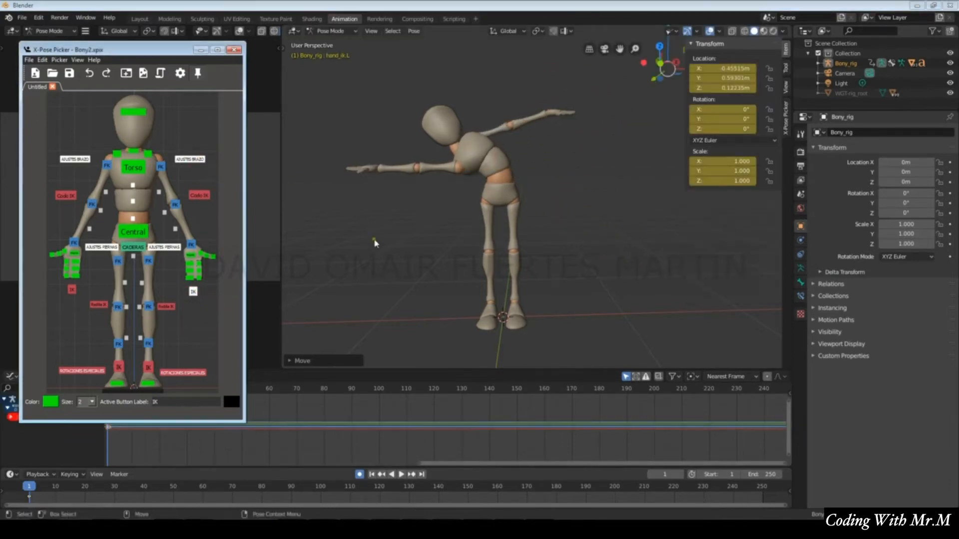
key("g")
left_click(503, 151)
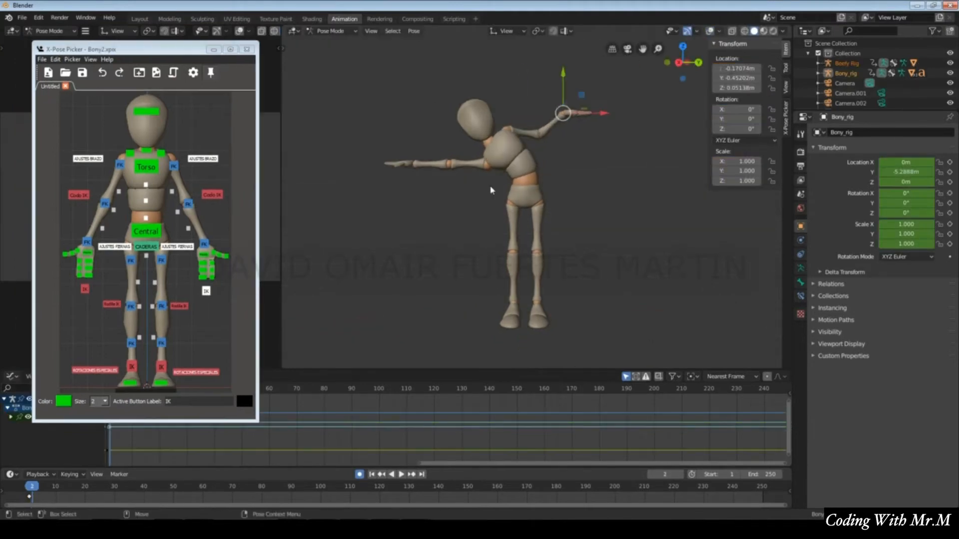
Check the arm settings and lower the Beefy Rig's Central control by about 0.27 m to test the root/parent behaviour
left_click(203, 159)
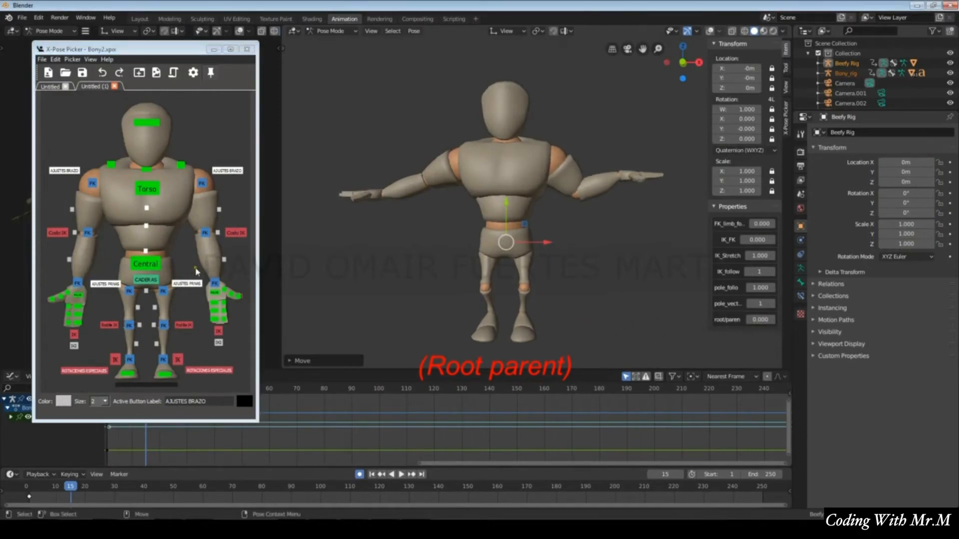
left_click(145, 264)
key("g")
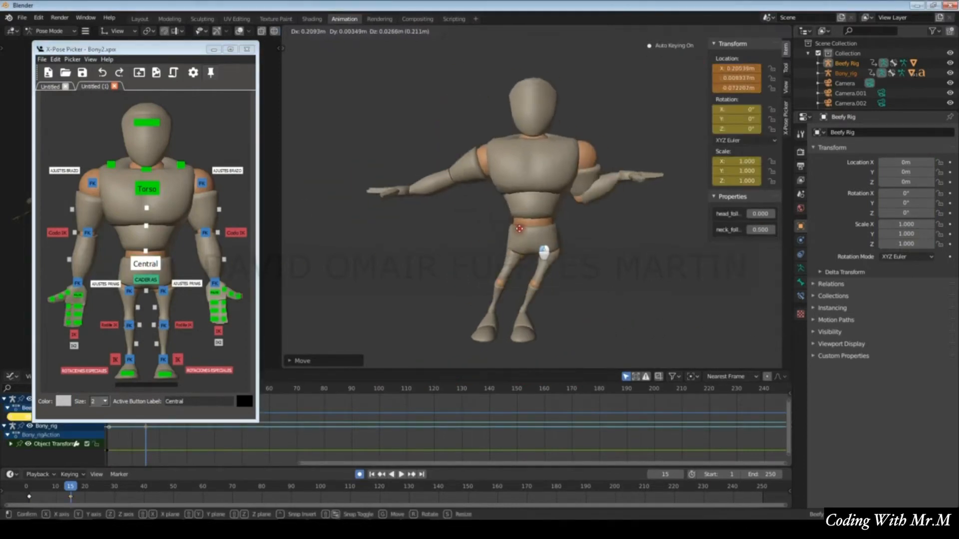
left_click_drag(497, 254, 483, 271)
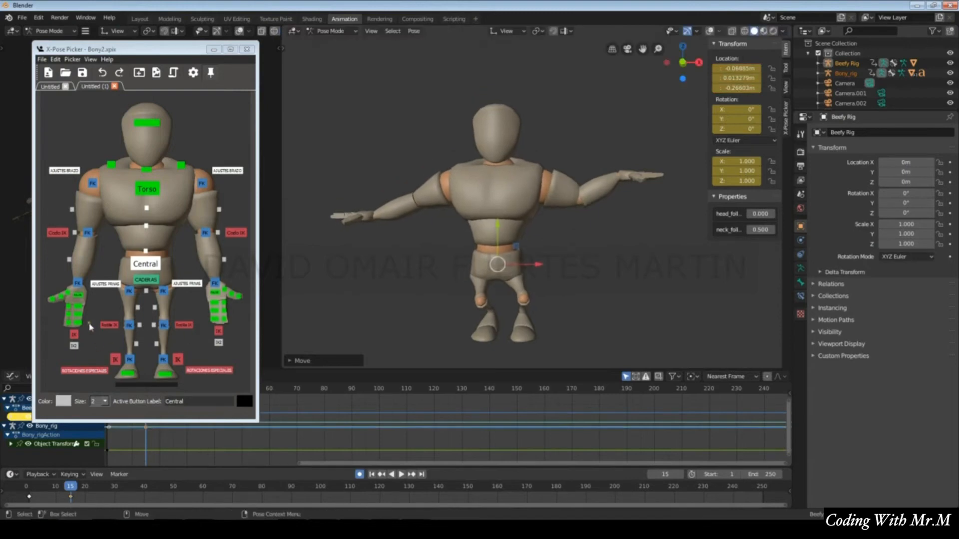
Set the Beefy Rig's right arm root/parent to 1 and move the Central control to test whether the hand follows
left_click(79, 170)
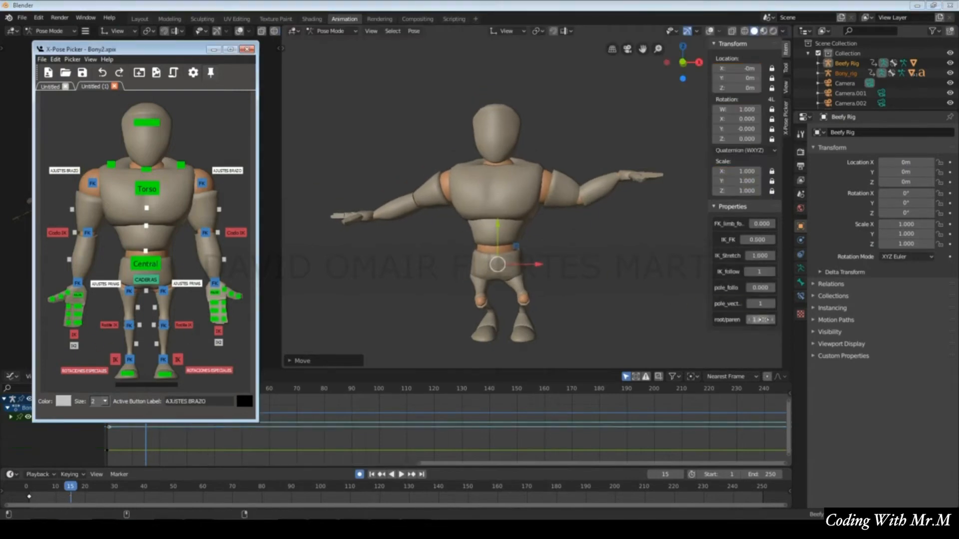
left_click_drag(760, 321, 752, 324)
left_click(145, 264)
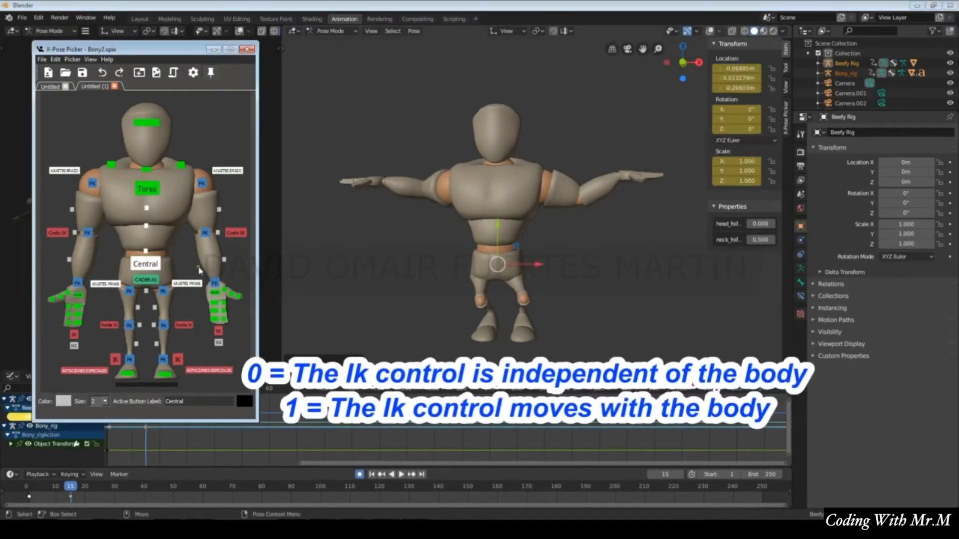
key("g")
left_click_drag(470, 275, 494, 268)
Lower the Beefy Rig's left and right hand IK controls
left_click(219, 331)
middle_click_drag(608, 193, 593, 272)
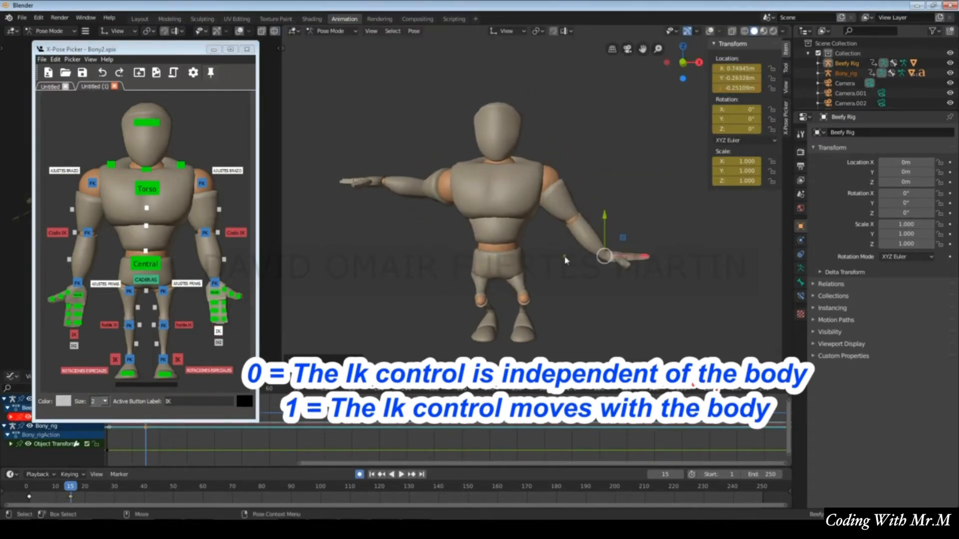
left_click(74, 335)
middle_click_drag(384, 194, 383, 233)
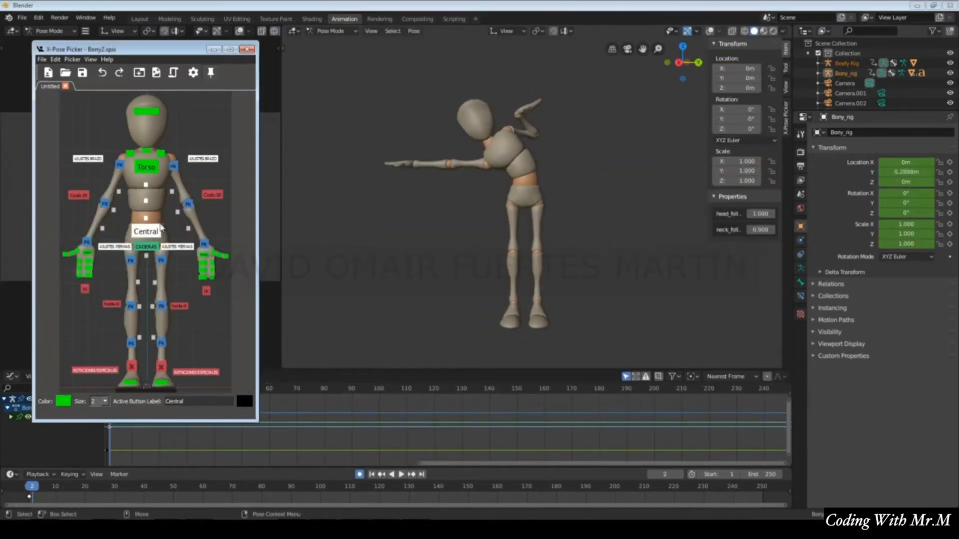
Shift the Bony rig's Central control toward its right side and reposition the left hand's IK control above the shoulder
left_click_drag(521, 200, 500, 197)
left_click_drag(505, 125, 536, 94)
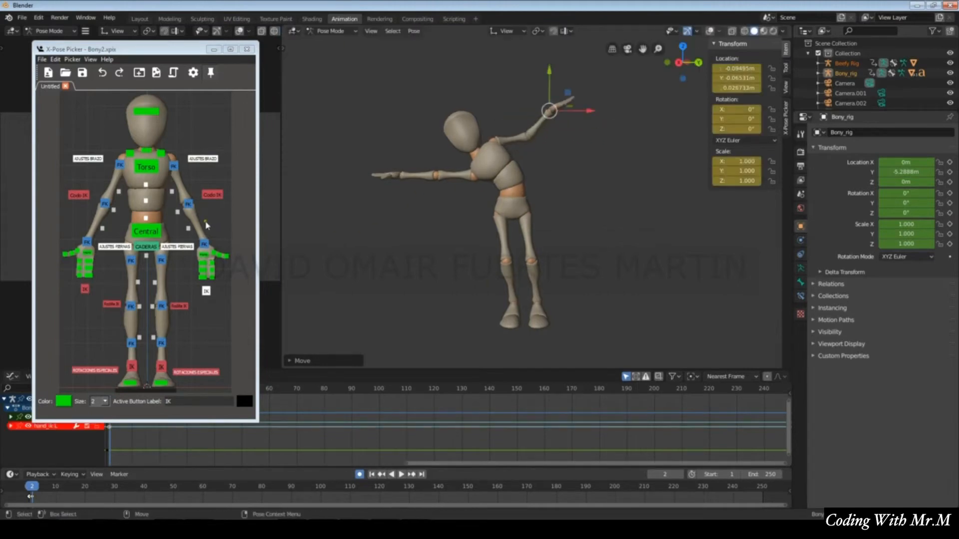
Set the Bony rig's left arm IK Space Switch to 0 and shift the Central control farther toward its right side
left_click(204, 159)
left_click_drag(762, 229, 294, 246)
left_click(156, 233)
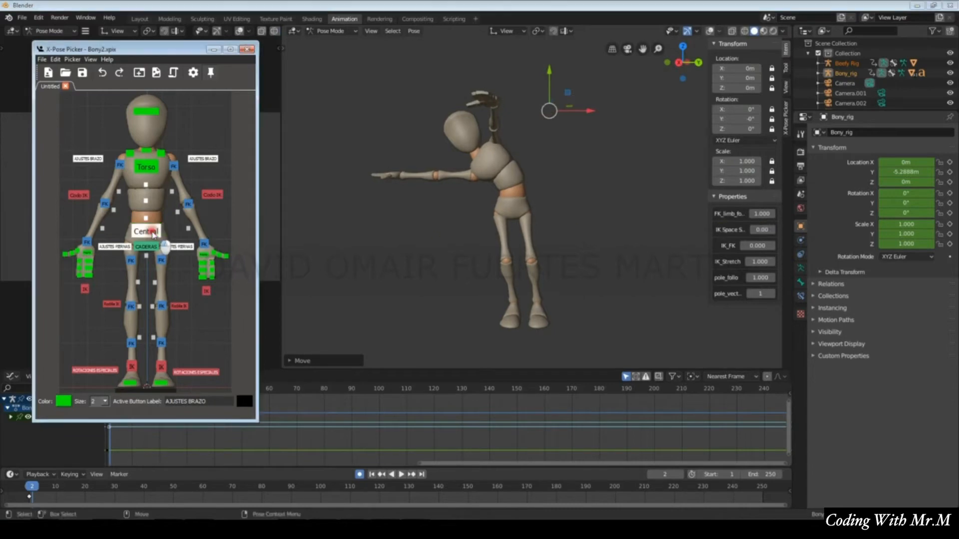
left_click_drag(492, 237, 484, 219)
Extend the Bony rig's left hand IK control outward from the body and try lowering the Central control
left_click(206, 291)
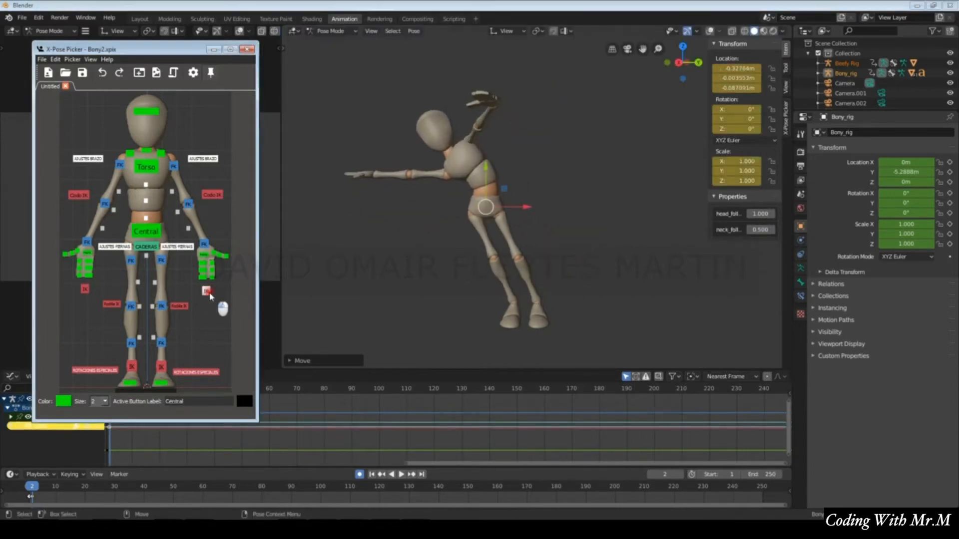
left_click_drag(492, 98, 638, 120)
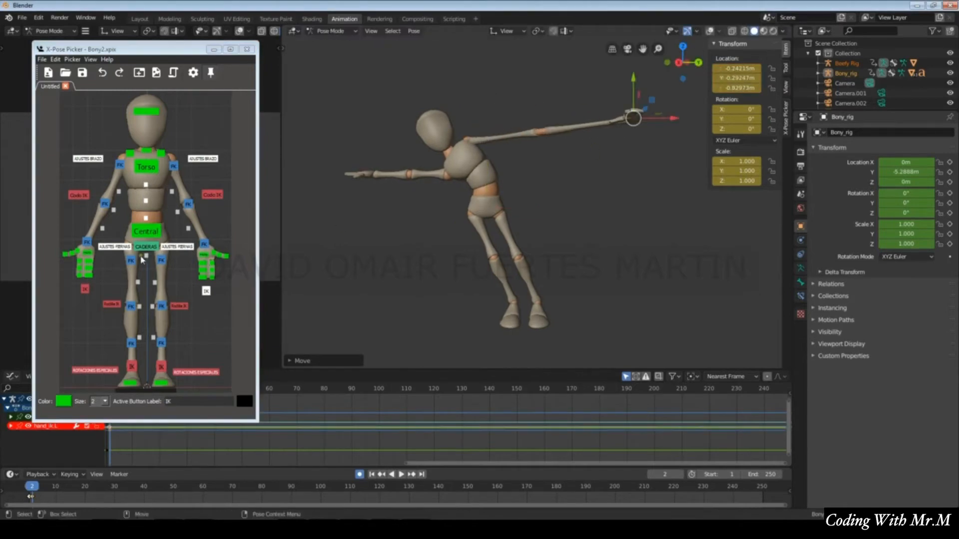
left_click(145, 231)
left_click_drag(481, 209, 475, 318)
right_click(475, 318)
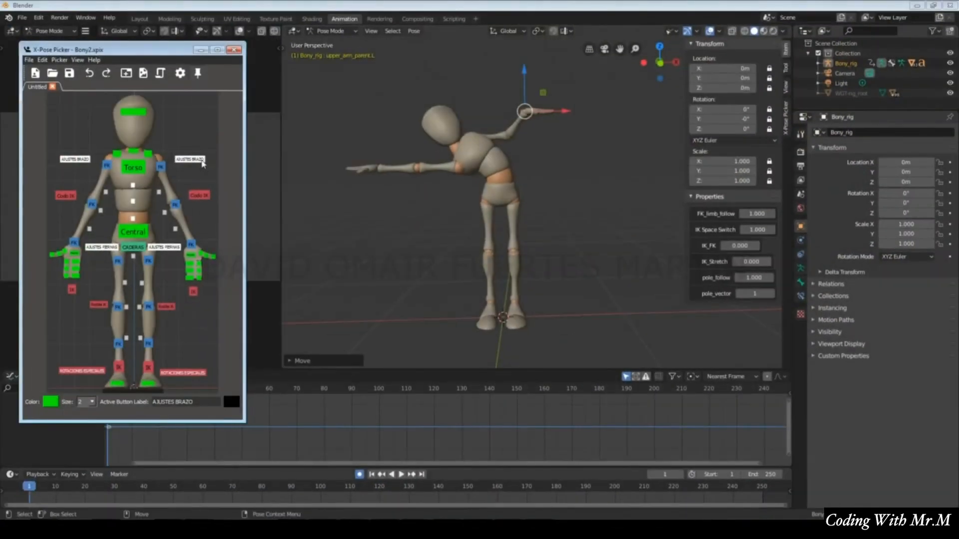
Select the left arm's FK controls one by one, and rotate the right upper arm's FK control downward
left_click(159, 166)
left_click(174, 206)
left_click(190, 244)
left_click(108, 167)
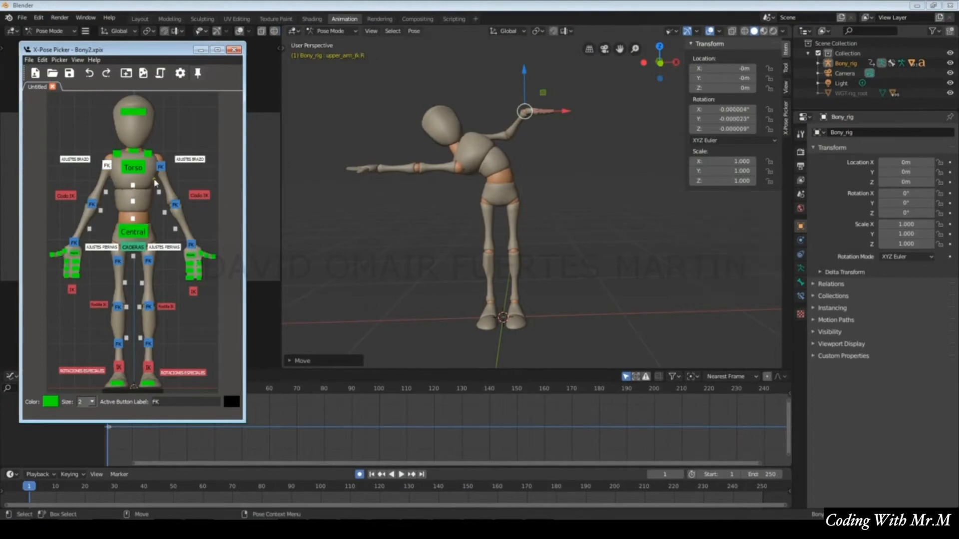
key("r")
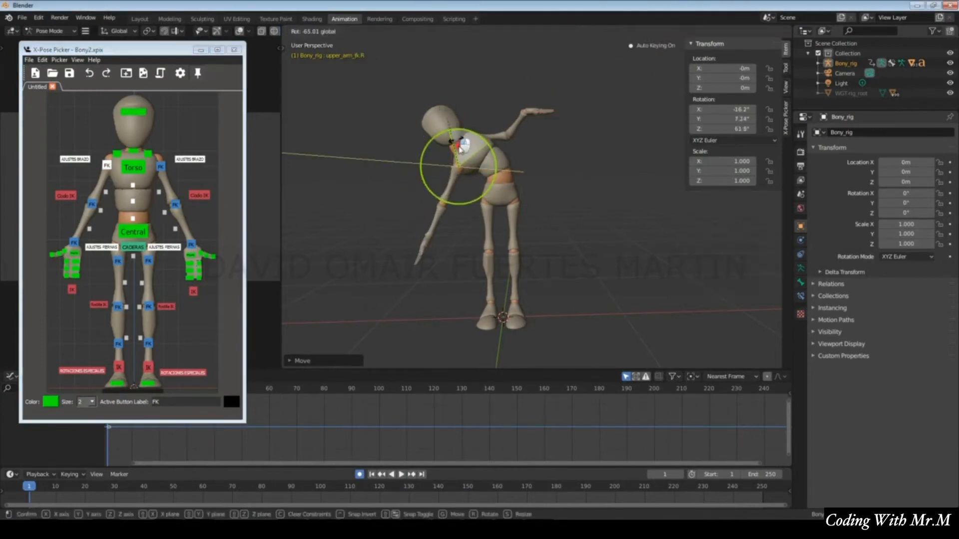
left_click(467, 150)
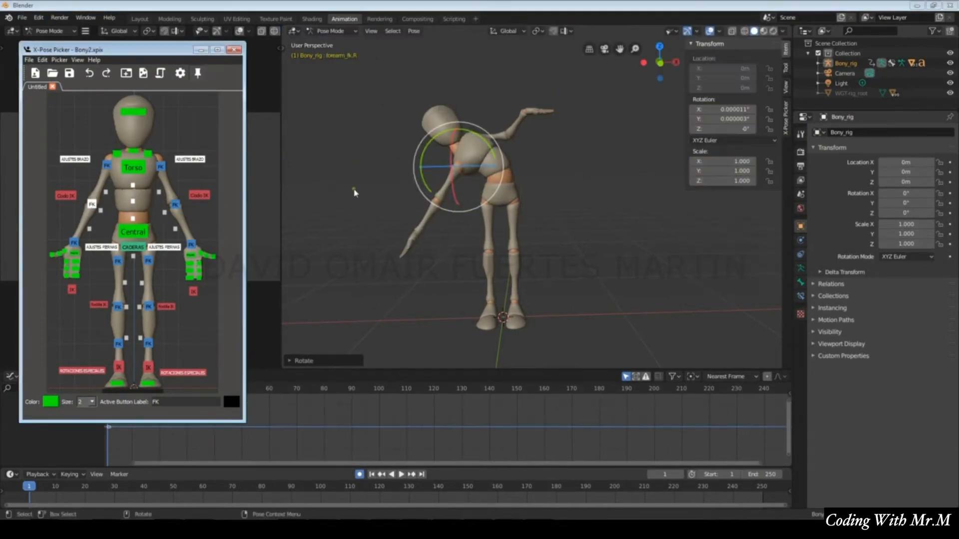
Rotate the right forearm's FK control to about 78° in X, 24° in Y and 41° in Z
left_click(92, 203)
key("r")
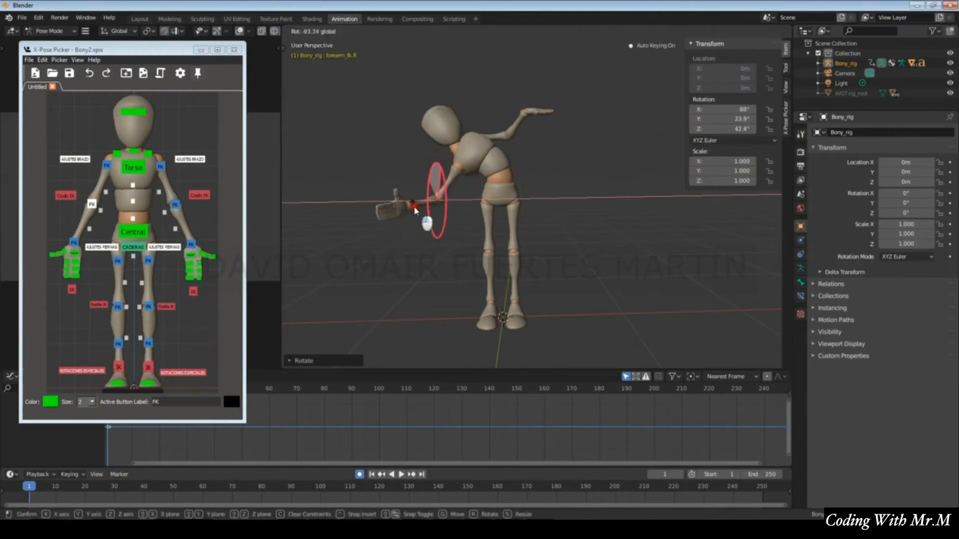
left_click(387, 206)
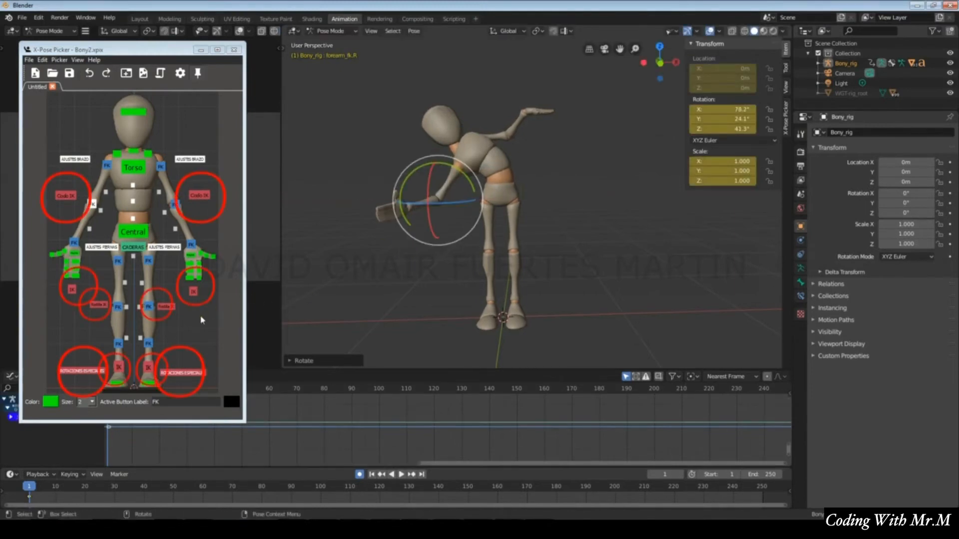
Select the right hand's IK control and the left foot's IK control to point out the rig's IK controls
left_click(73, 291)
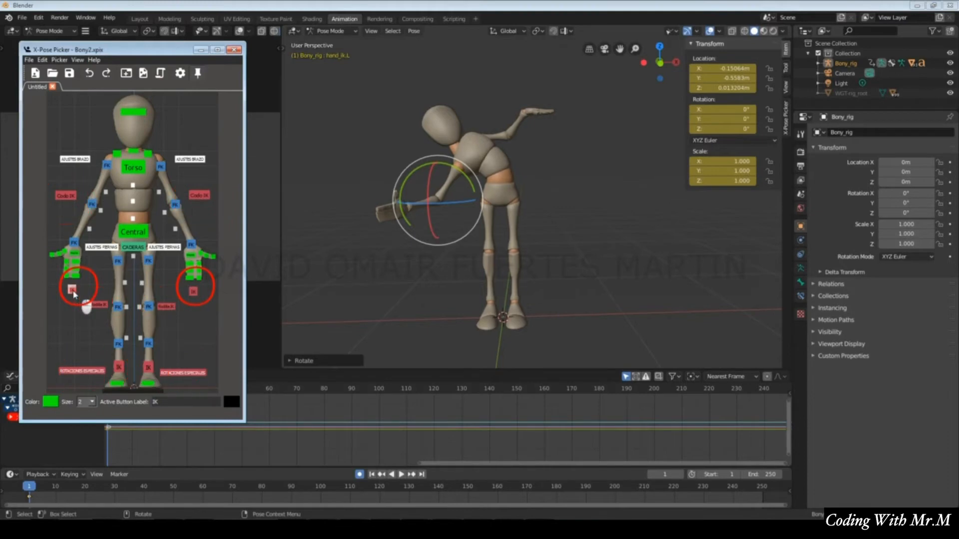
left_click(148, 369)
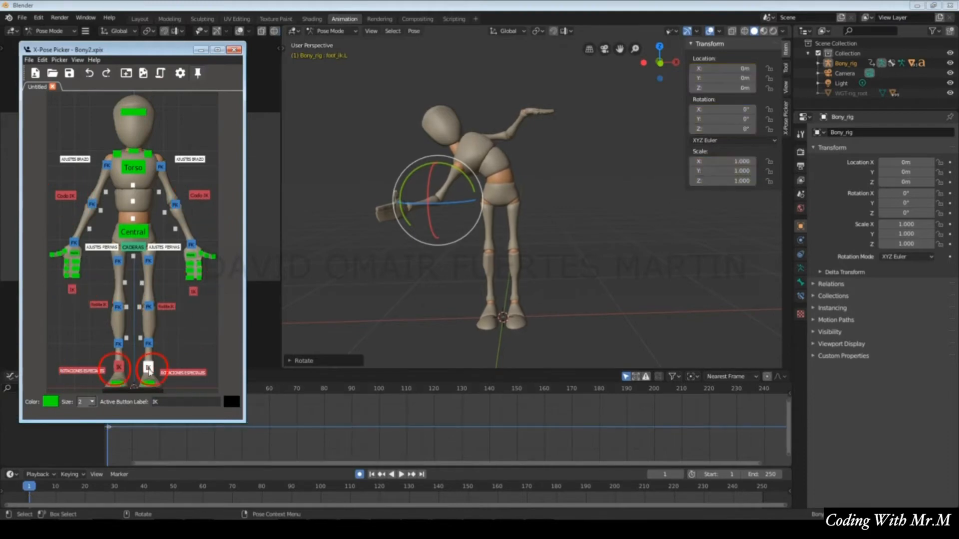
Move the right foot's IK control upward and outward from the body
left_click(118, 367)
key("g")
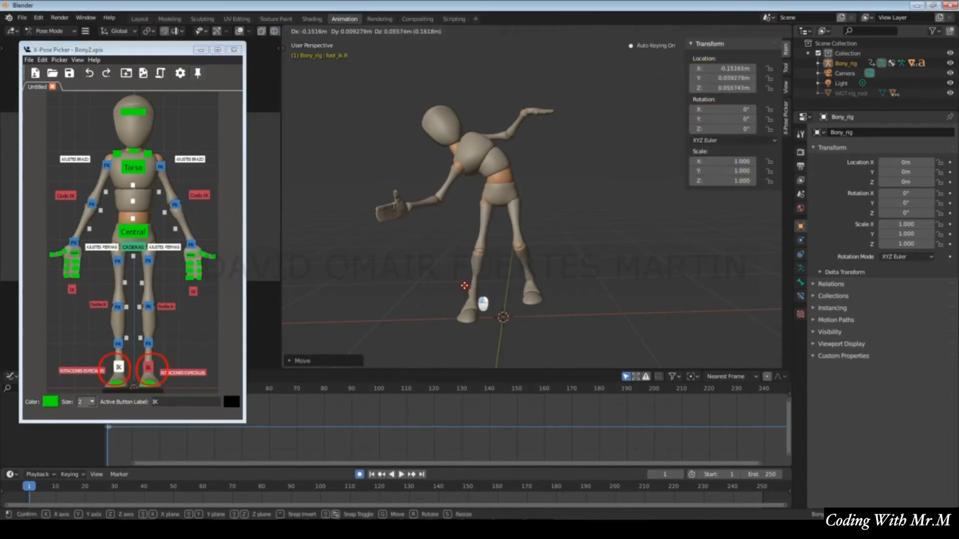
left_click(450, 261)
Move the left elbow's IK target above the head and the left knee's IK target about 0.31 m in negative X
left_click(199, 196)
key("g")
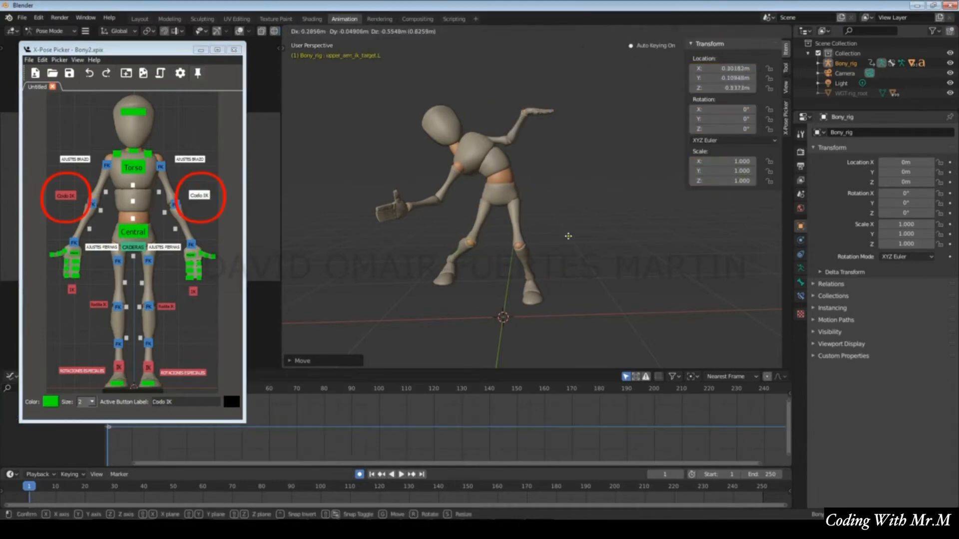
left_click(458, 86)
left_click(165, 307)
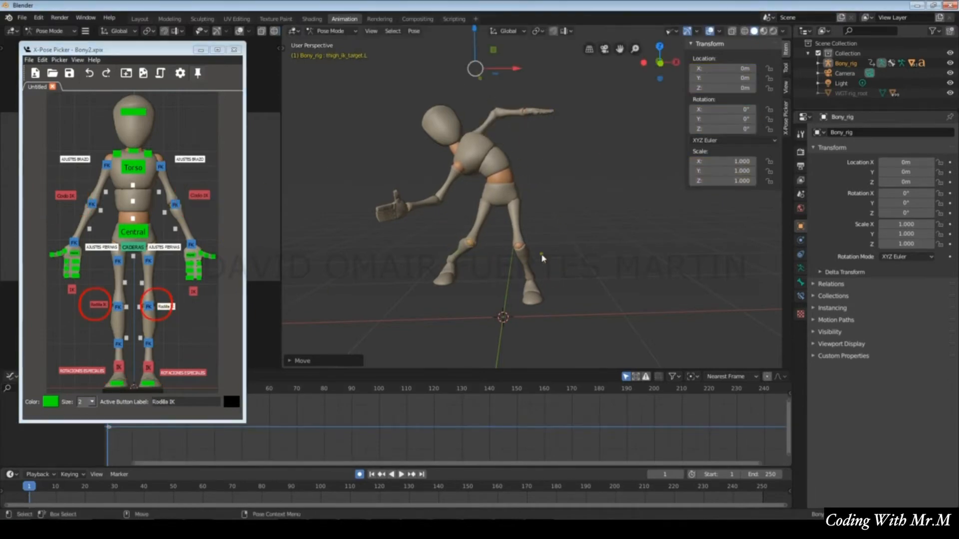
key("g")
left_click(454, 301)
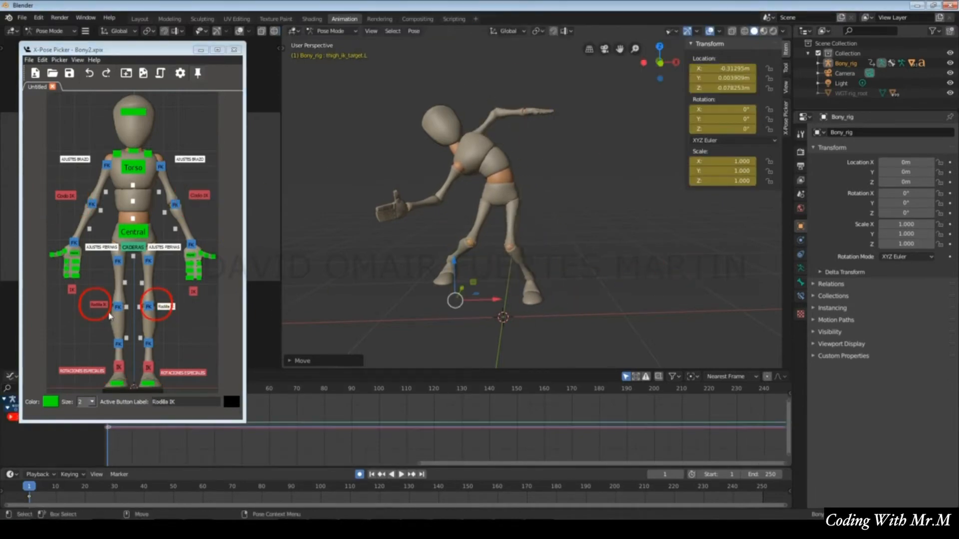
Rotate the left foot's ROTACIONES ESPECIALES heel control to demonstrate how the heel rolls
left_click(181, 372)
key("r")
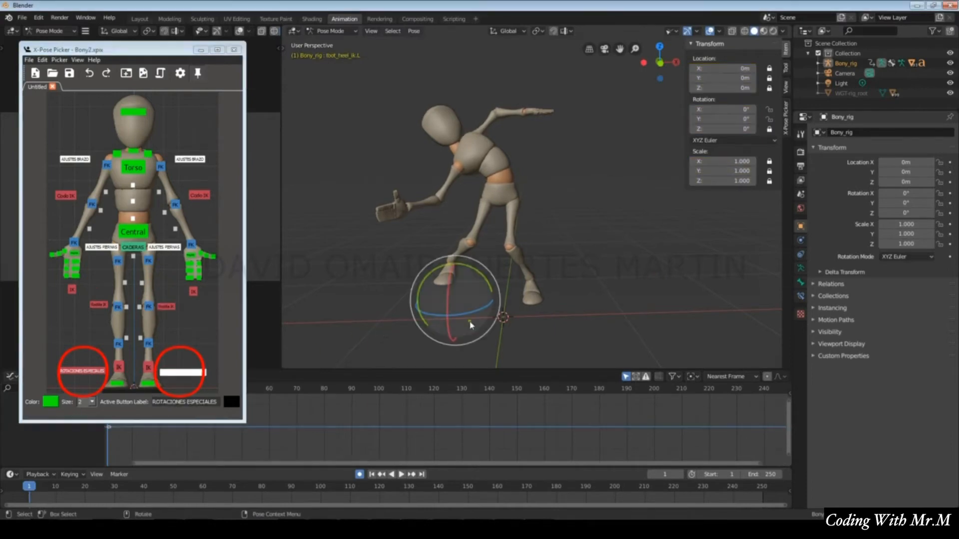
mouse_move(531, 272)
left_mouse_down()
mouse_move(530, 249)
mouse_move(529, 274)
left_mouse_up()
middle_click_drag(574, 306, 514, 305)
left_click_drag(523, 271, 522, 350)
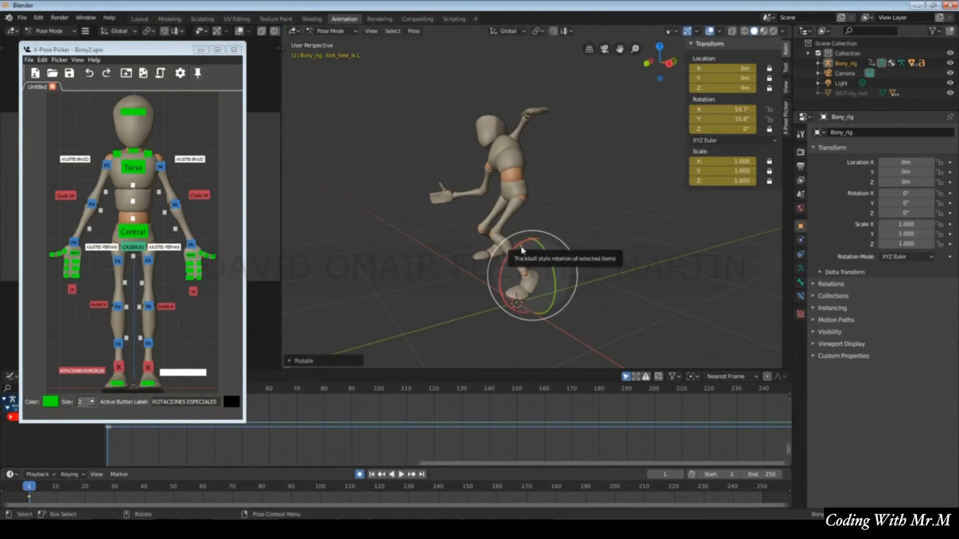
mouse_move(522, 251)
left_mouse_down()
mouse_move(516, 265)
mouse_move(507, 254)
left_mouse_up()
Rotate the left foot's IK control around X and freely to compare it with the heel control
left_click(149, 367)
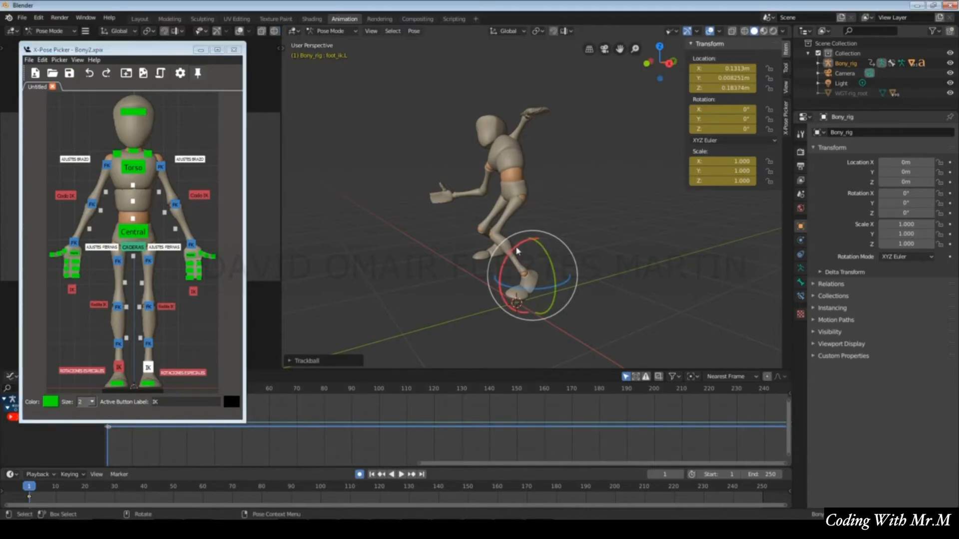
mouse_move(508, 277)
left_mouse_down()
mouse_move(496, 274)
mouse_move(536, 222)
mouse_move(511, 279)
left_mouse_up()
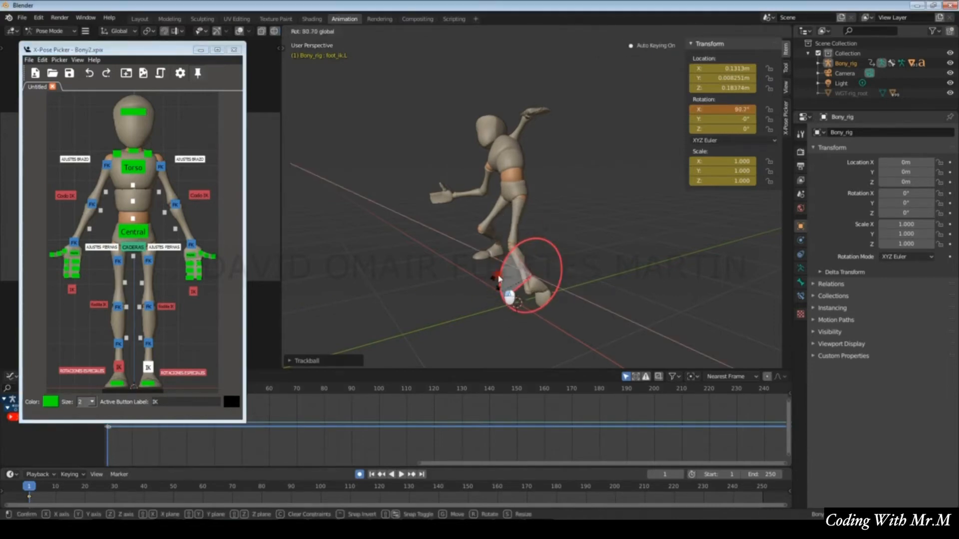
left_click_drag(589, 233, 505, 256)
key("r")
key("r")
Reset the left heel control's X and Y rotation to 0°, and rotate the left foot's IK control to about 45.5° X, 18.6° Y and -17.2° Z
left_click(183, 373)
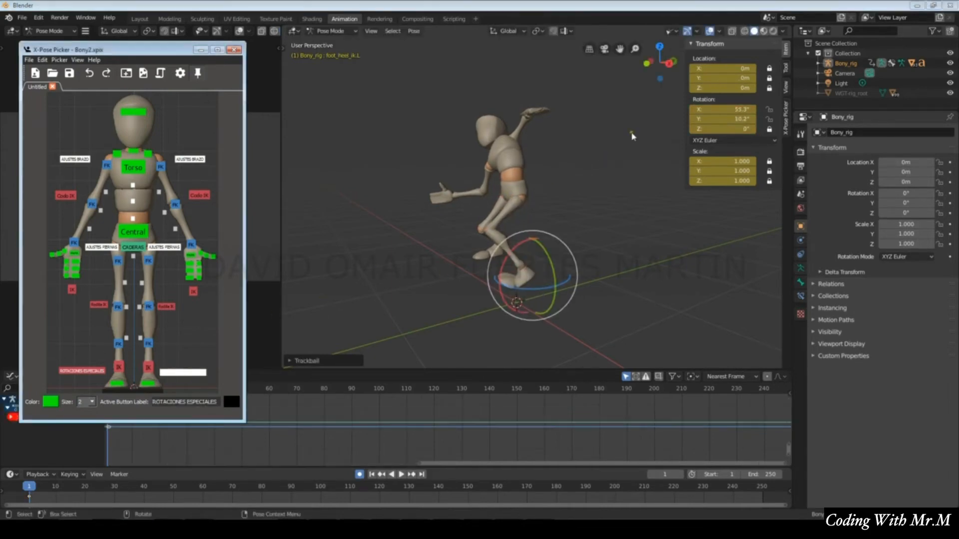
left_click(731, 110)
type("0")
key("Tab")
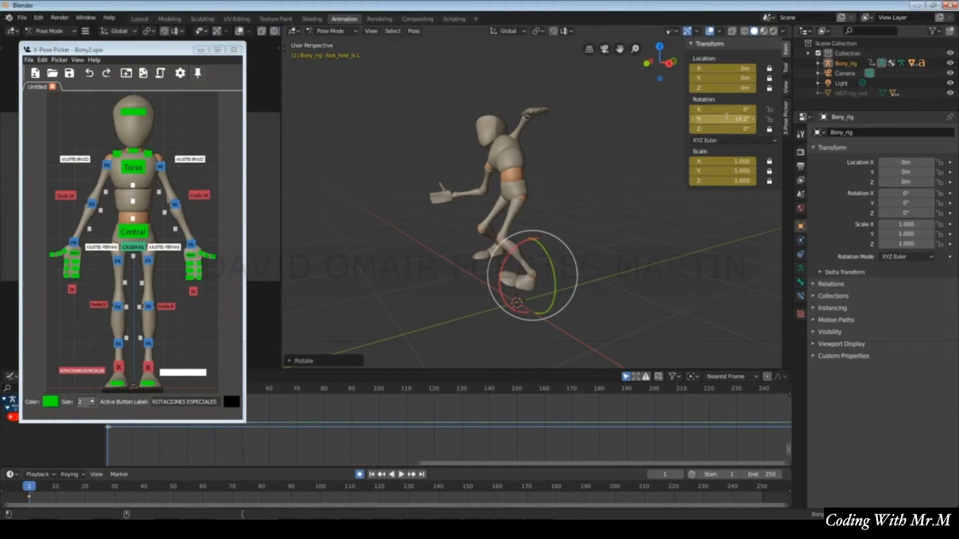
type("0")
key("Tab")
key("Return")
left_click(148, 368)
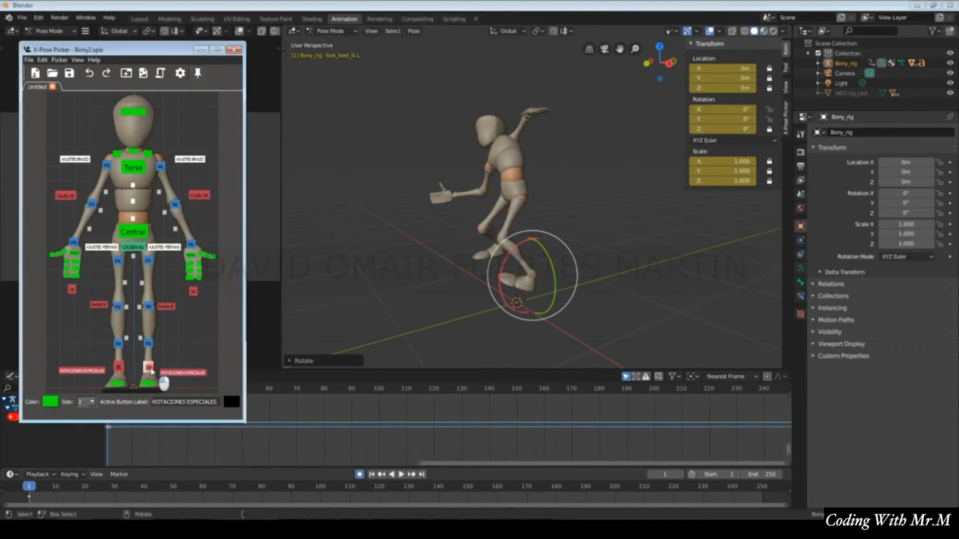
left_click_drag(509, 255, 539, 262)
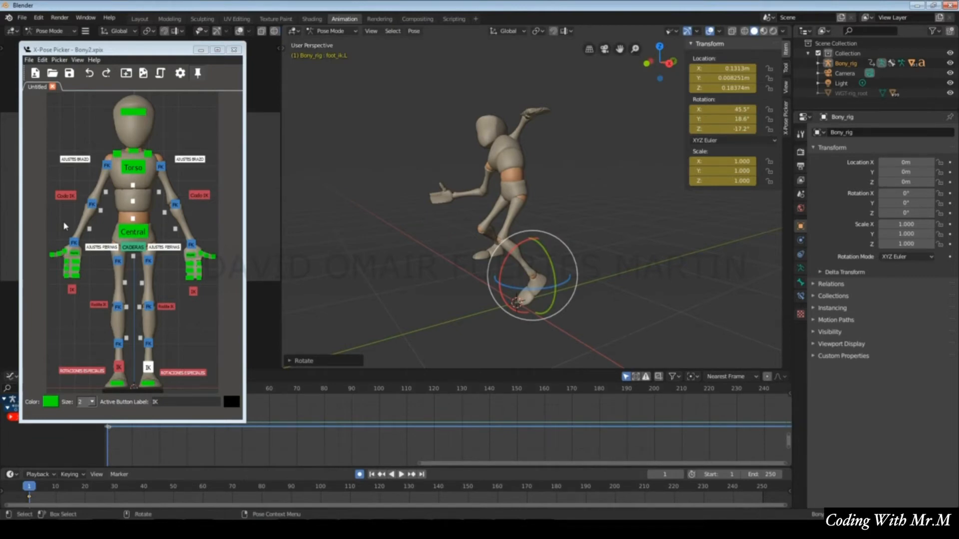
Select the head, Torso, Central, CADERAS, finger and left toe controls in turn to point out the rig's general controls
left_click(130, 116)
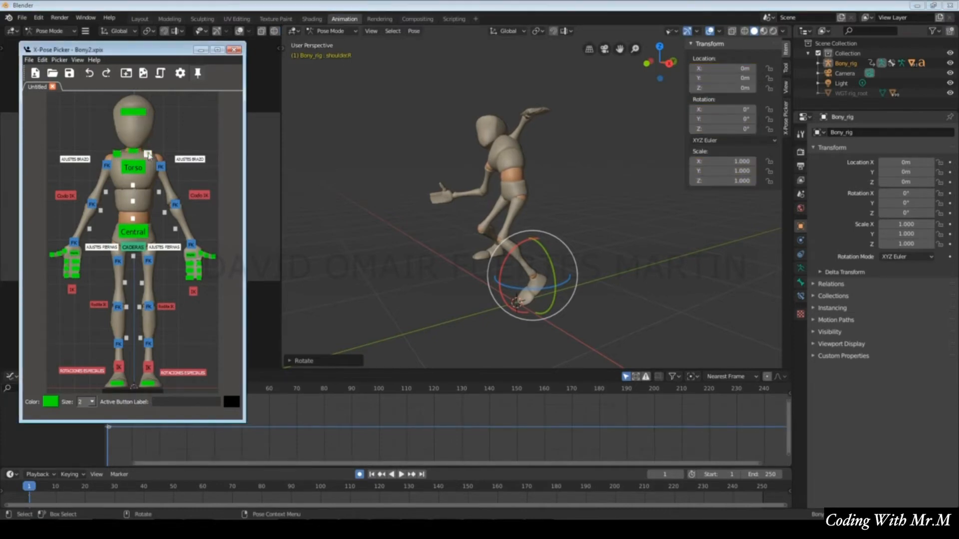
left_click(132, 169)
left_click(133, 237)
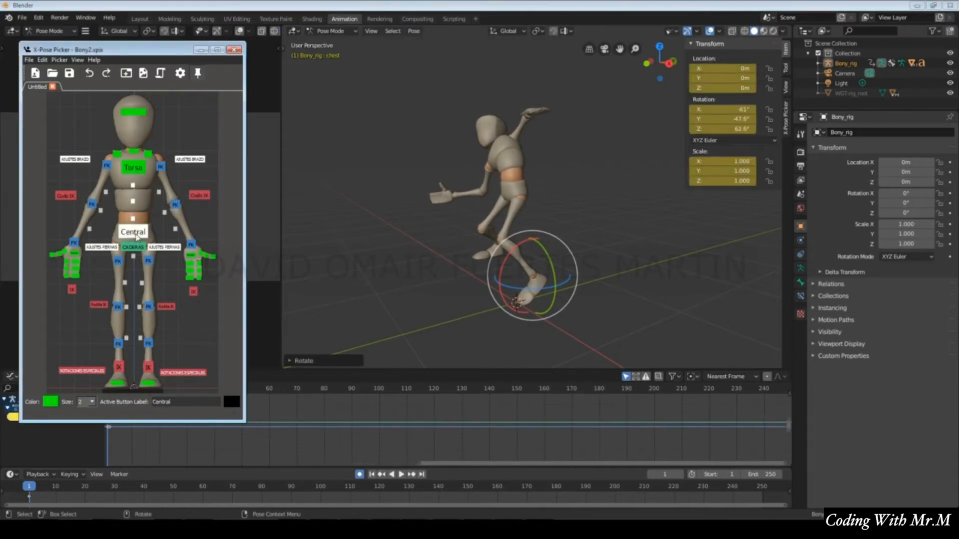
left_click(133, 247)
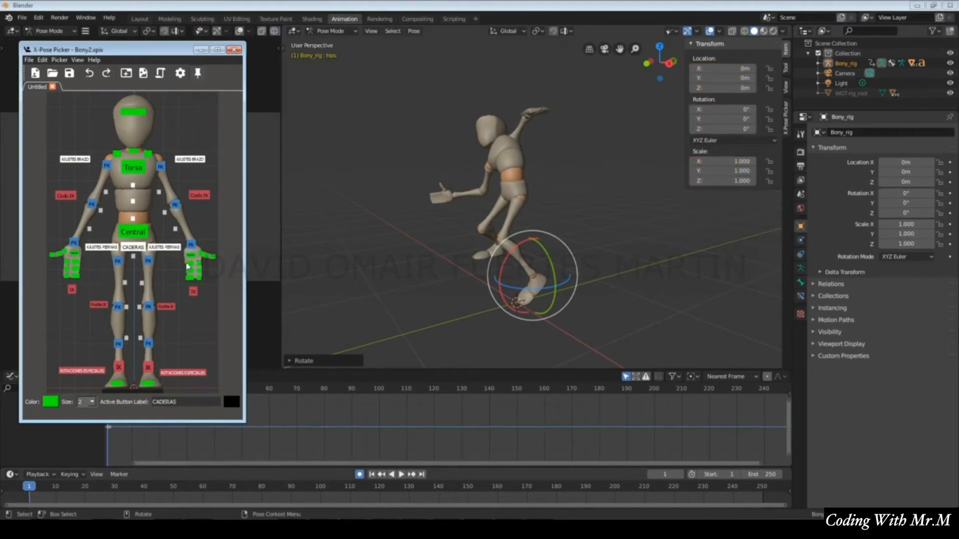
left_click_drag(184, 251, 221, 280)
left_click_drag(46, 247, 100, 299)
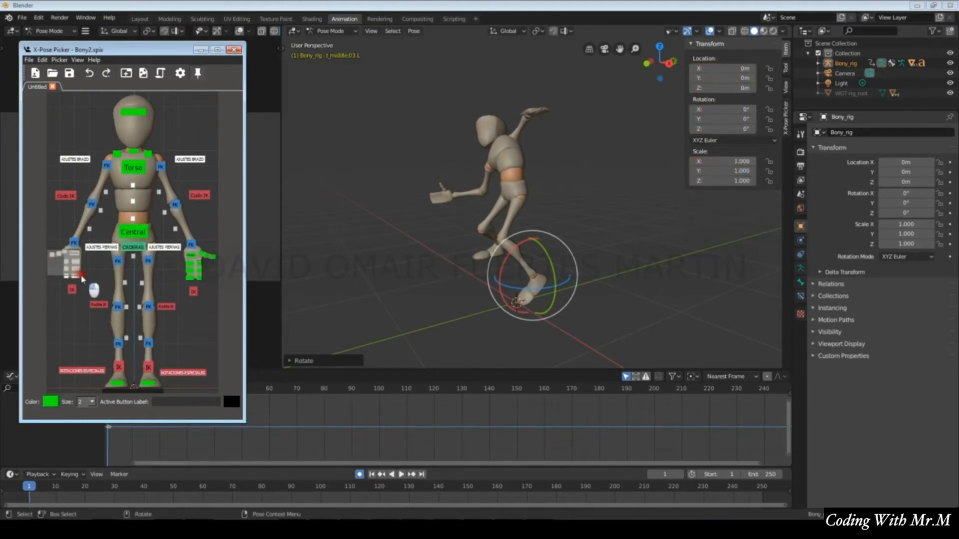
left_click(146, 384)
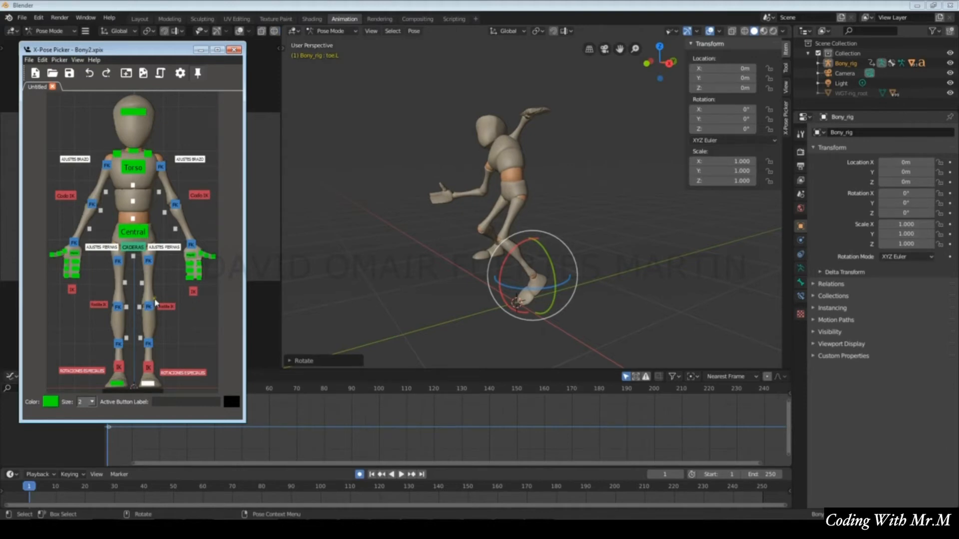
Set head_follow and neck_follow to 0.000 on the Central control
left_click(142, 233)
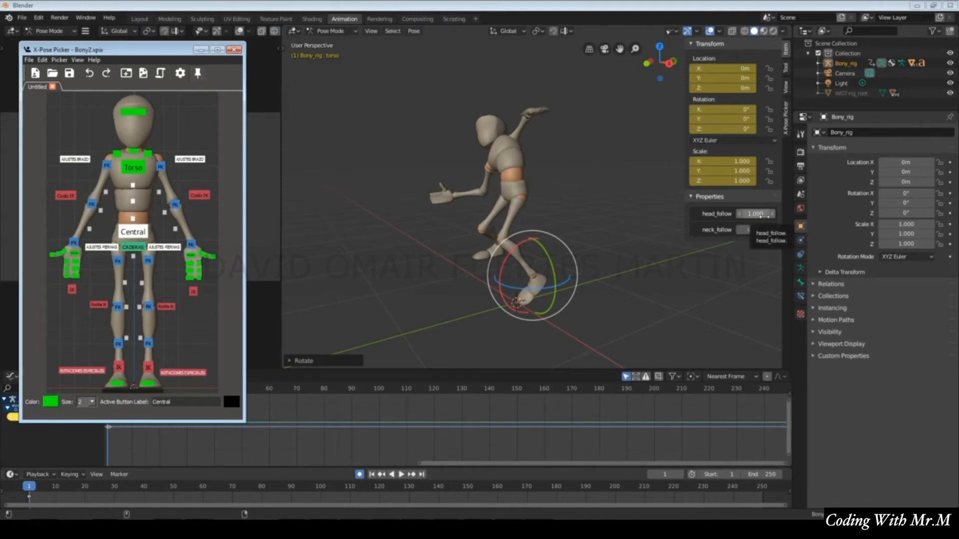
left_click_drag(761, 216, 621, 216)
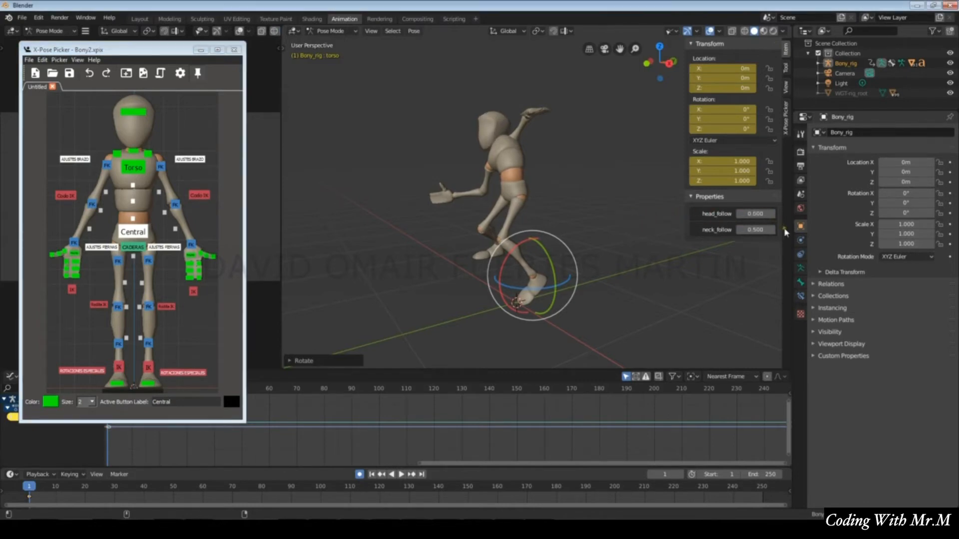
left_click_drag(755, 230, 624, 245)
Rotate the Torso control freely to test the head and neck following, and undo the rotation
left_click(133, 173)
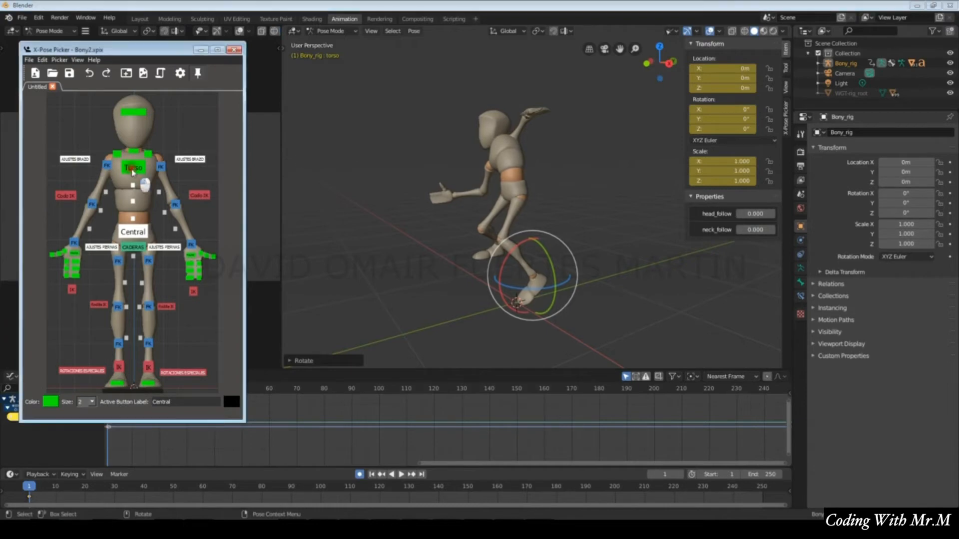
key("r")
key("r")
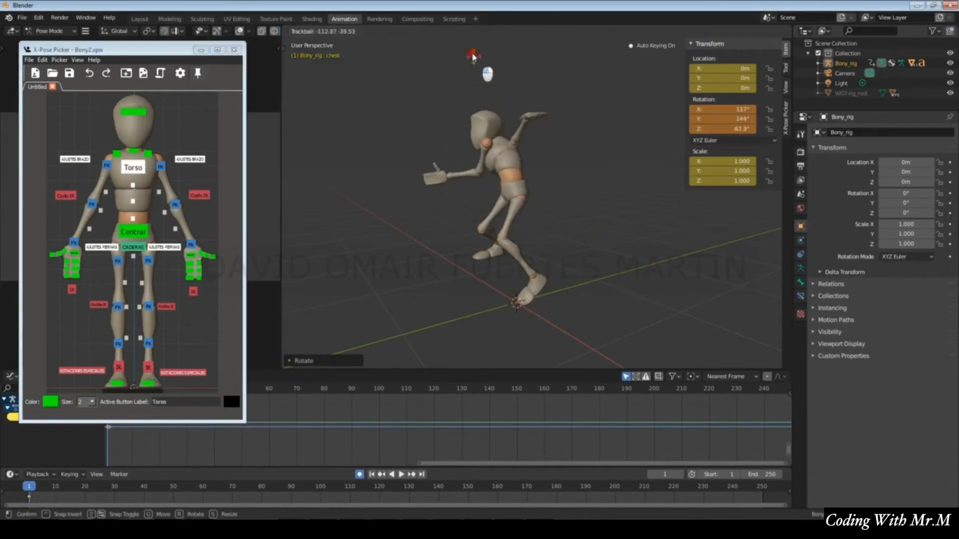
left_click(478, 154)
key("ctrl+z")
key("ctrl+z")
key("ctrl+z")
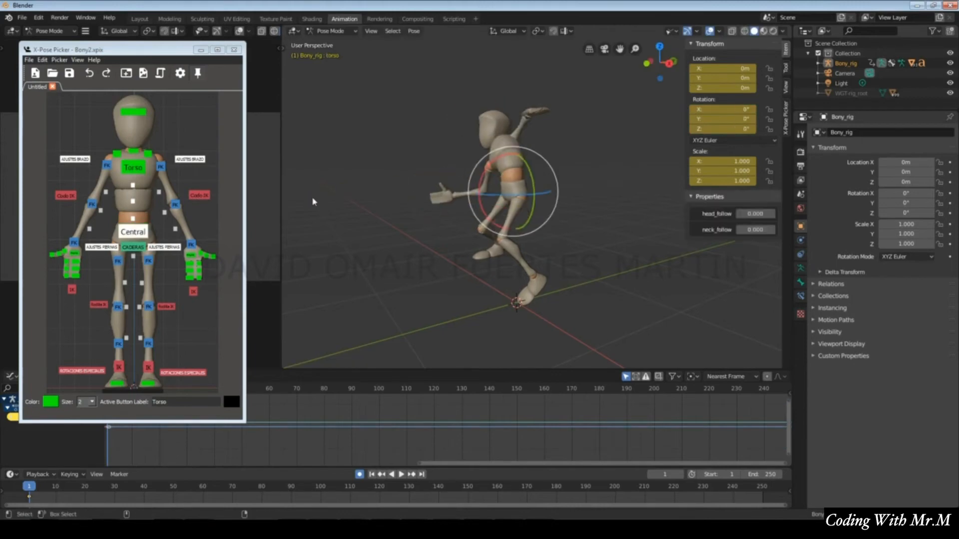
Set both head_follow and neck_follow to 1.000 on the Central control
left_click(141, 233)
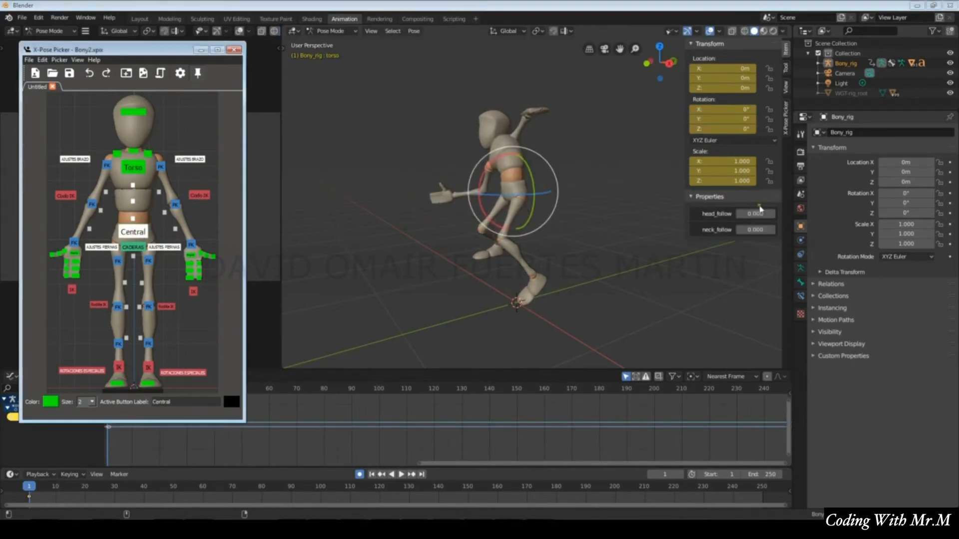
left_click_drag(758, 214, 865, 214)
left_click_drag(741, 232, 823, 240)
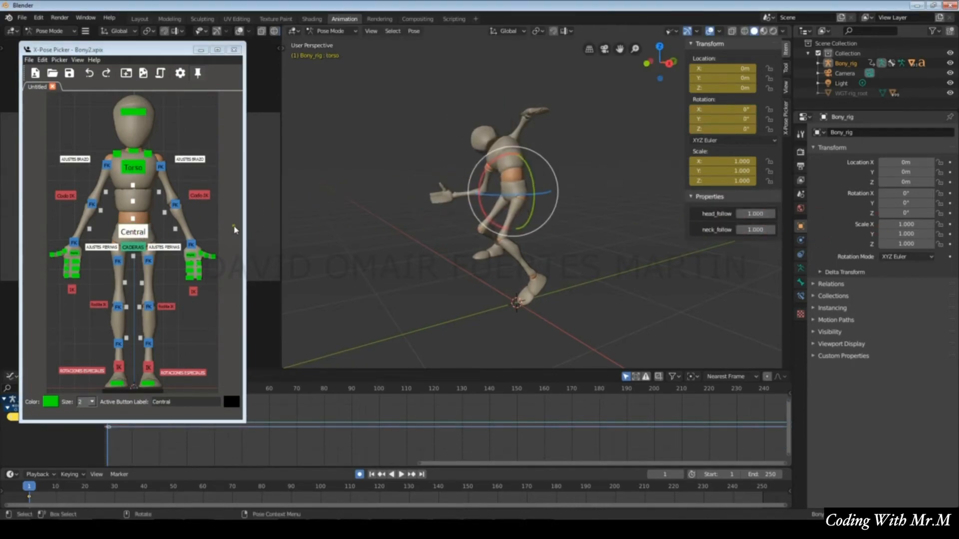
Bend the torso forward by rotating the Torso control to about 76.4° in X, -8.9° in Y and -42.4° in Z
left_click(145, 170)
key("r")
key("r")
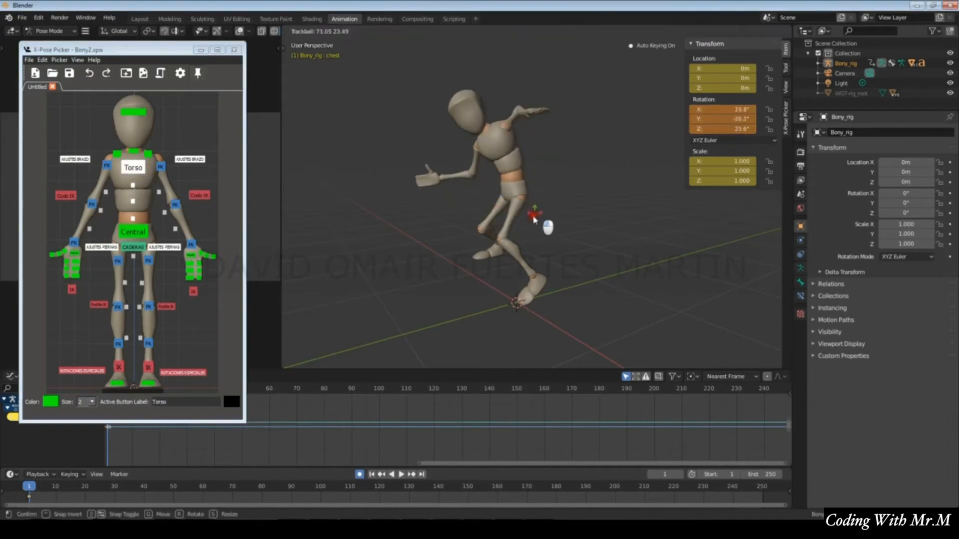
left_click(529, 155)
key("r")
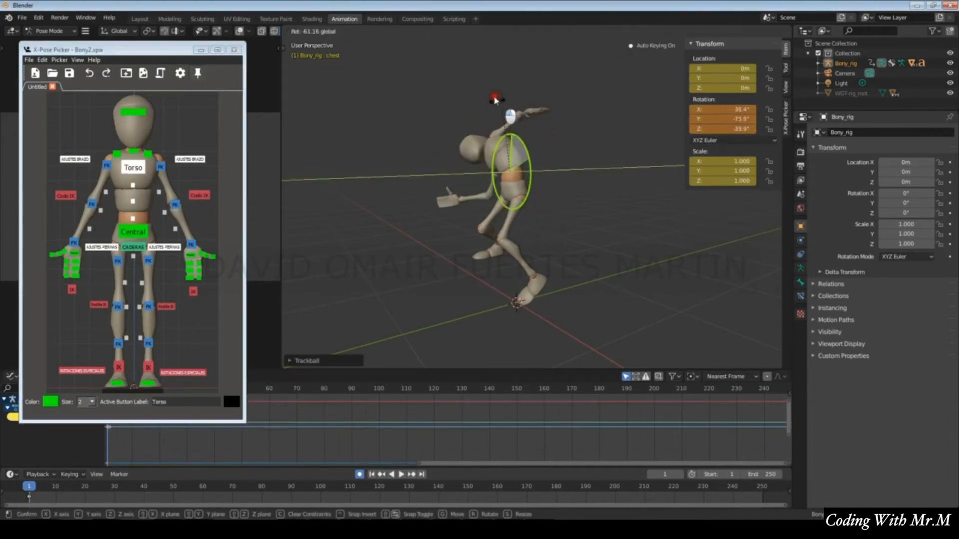
left_click(489, 156)
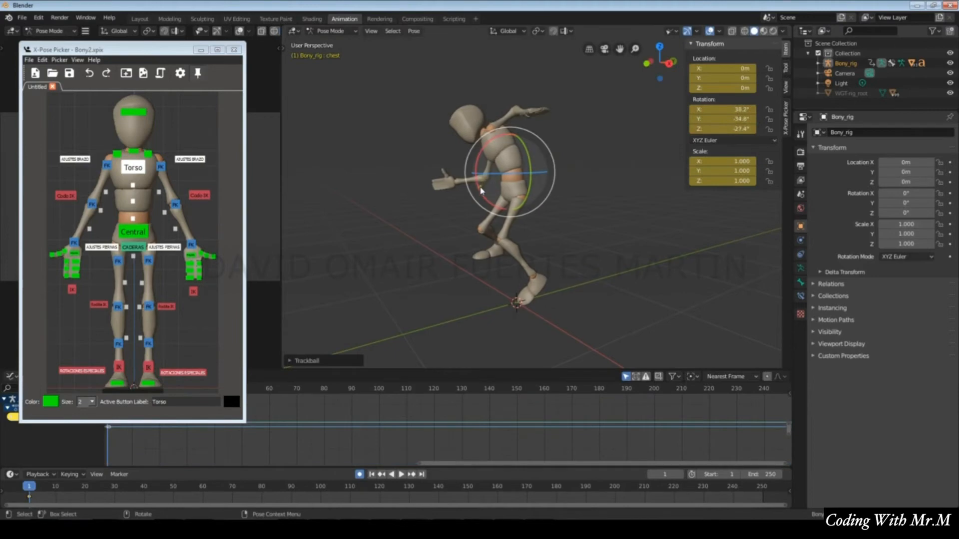
left_click_drag(489, 156, 497, 210)
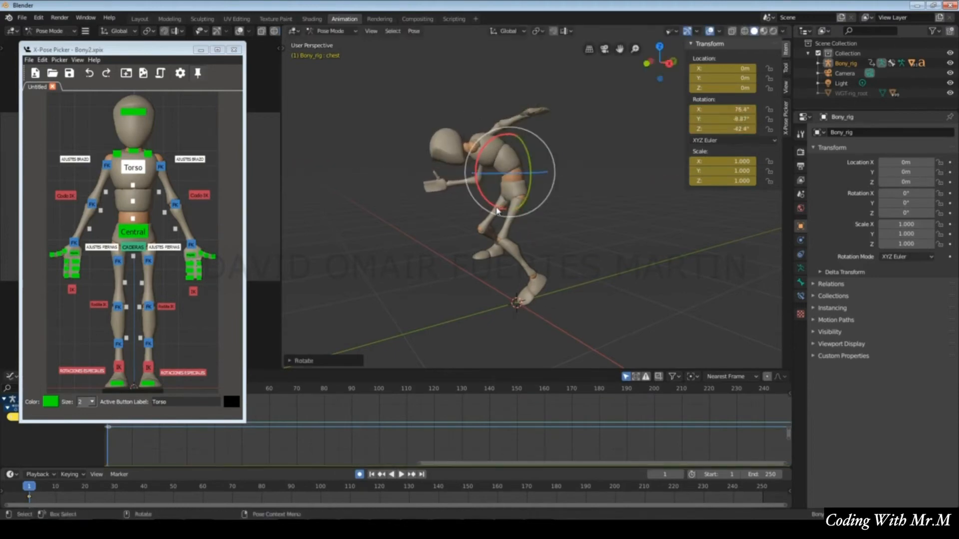
Offset the waist's spine tweak control slightly, and move the left elbow's tweak control to about -0.135 m X, -0.007 m Y and -0.077 m Z
left_click(132, 218)
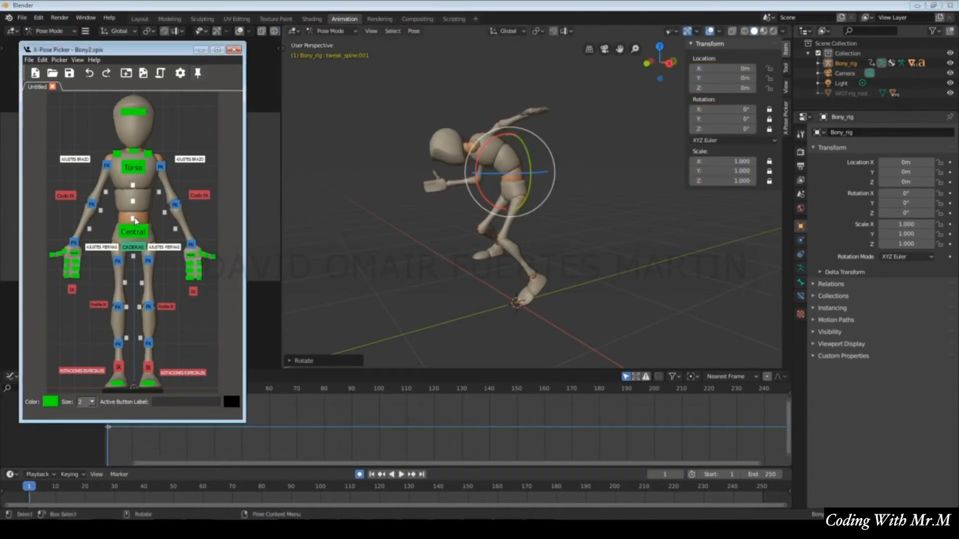
key("g")
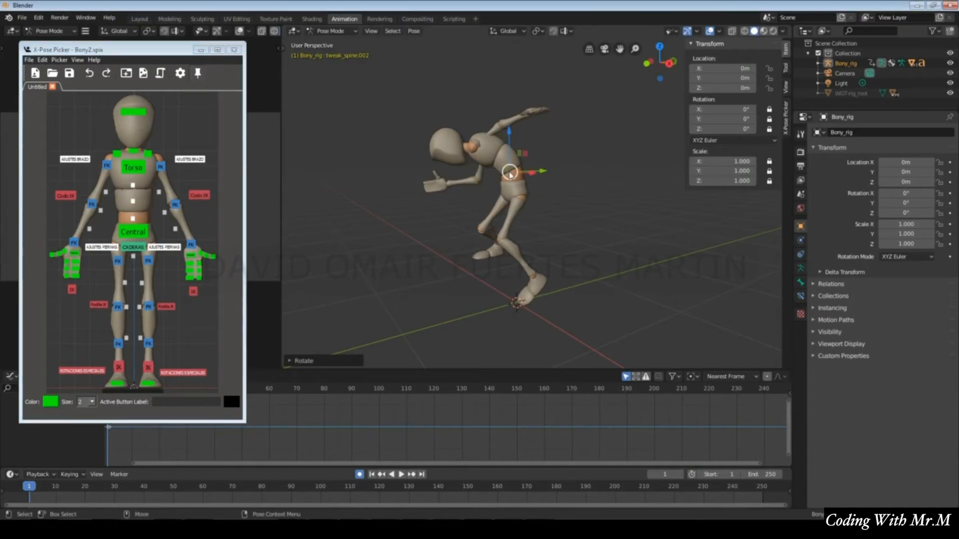
left_click(311, 193)
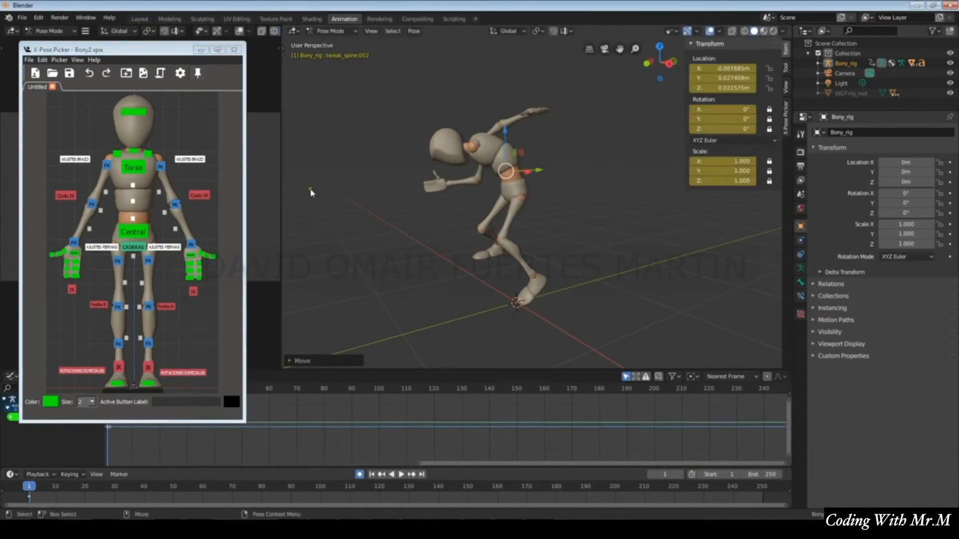
left_click(166, 212)
key("g")
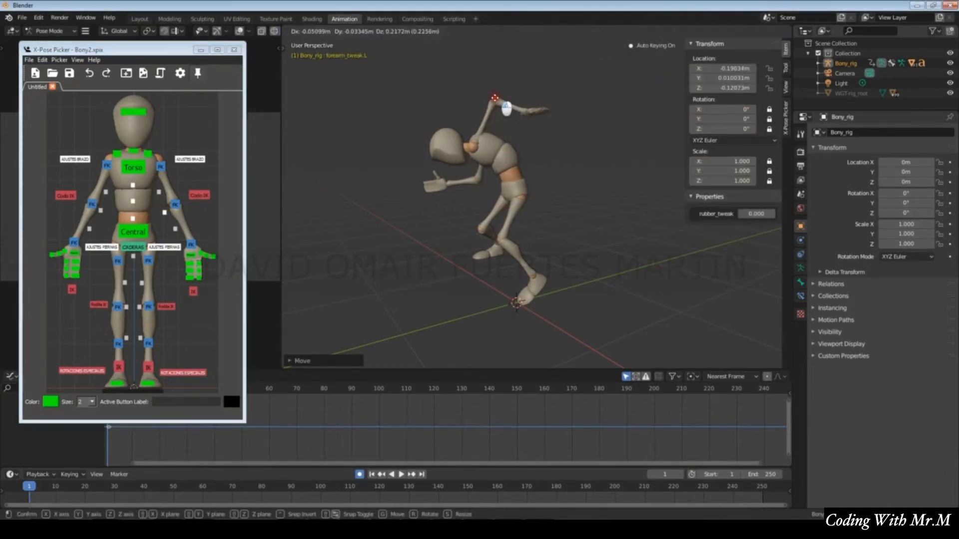
left_click(506, 107)
Slightly offset the right forearm's mid tweak control and the left thigh's mid tweak control
left_click(91, 230)
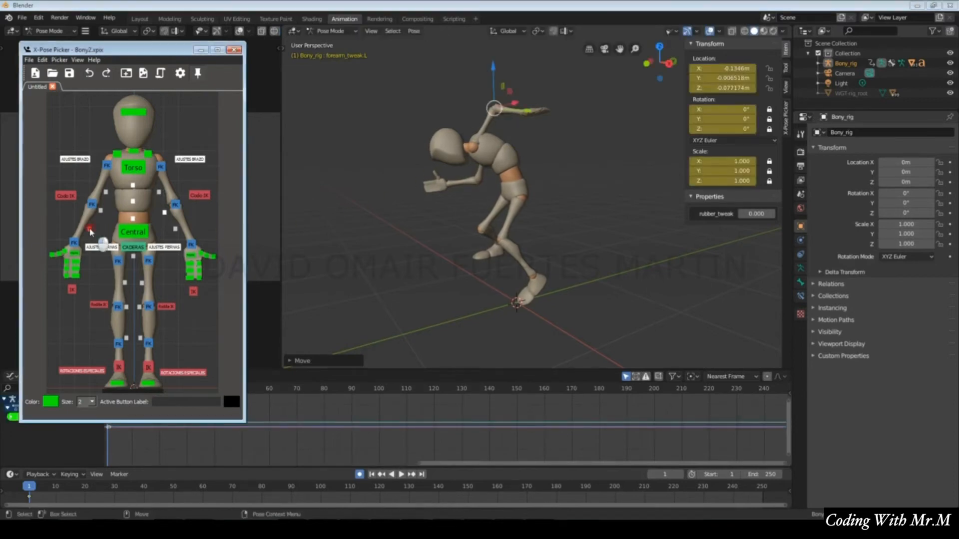
key("g")
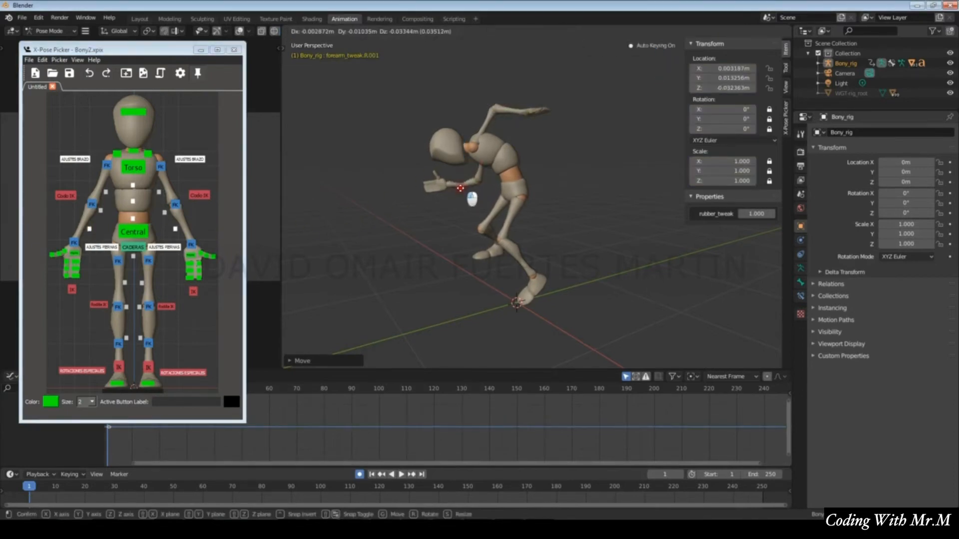
left_click(460, 188)
left_click(143, 284)
key("g")
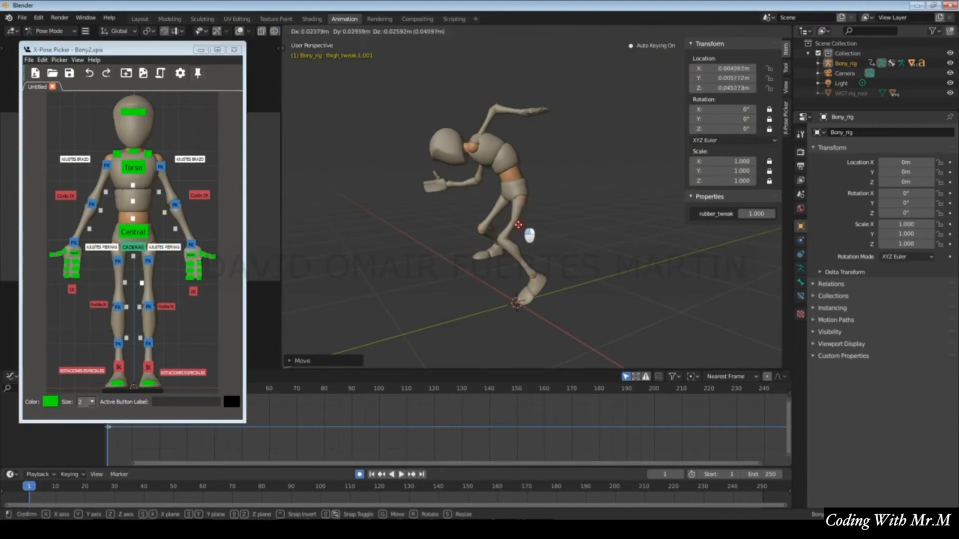
left_click(507, 223)
Move the left knee's tweak to about -0.002, 0.007, -0.017 m and the left mid-shin tweak to about -0.007, 0.013, -0.053 m
left_click(140, 308)
key("g")
left_click(505, 244)
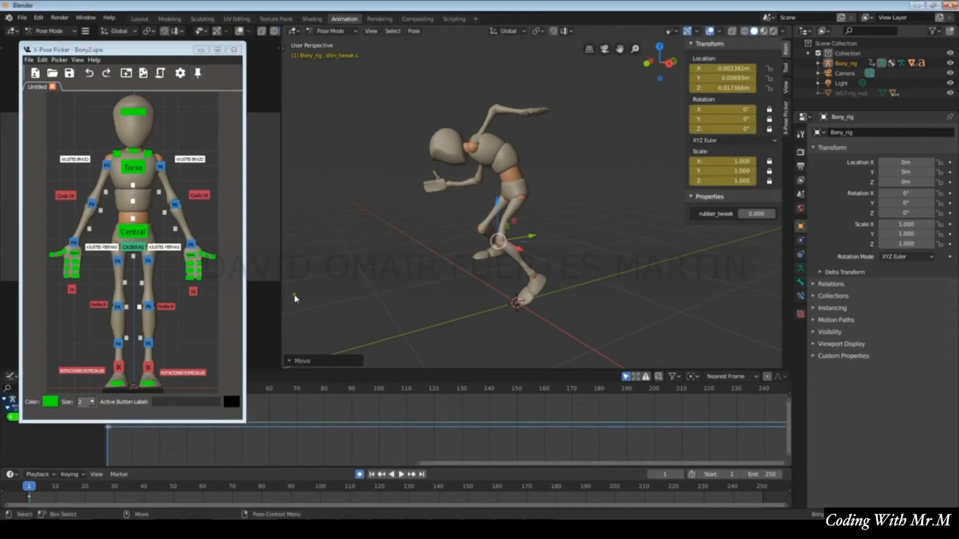
left_click(140, 337)
key("g")
left_click(482, 277)
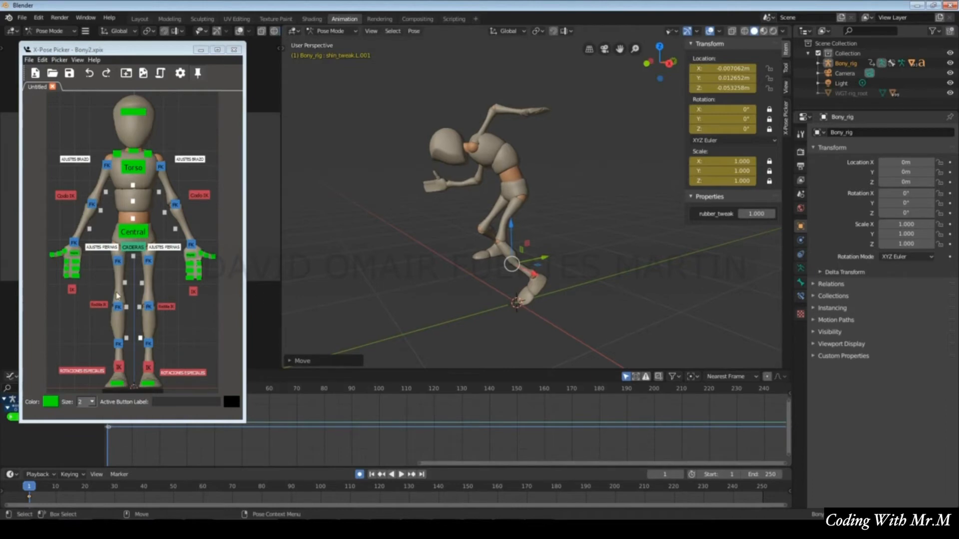
Move the whole character with its root control to about -0.485 m X, 0.310 m Y and 0.049 m Z
left_click(134, 389)
key("g")
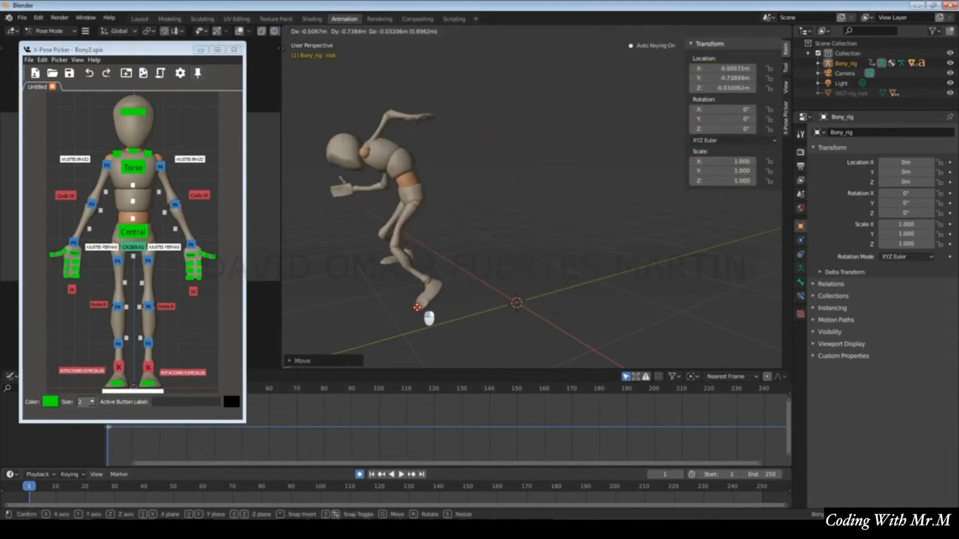
left_click(418, 308)
scroll(417, 310, "down", 3)
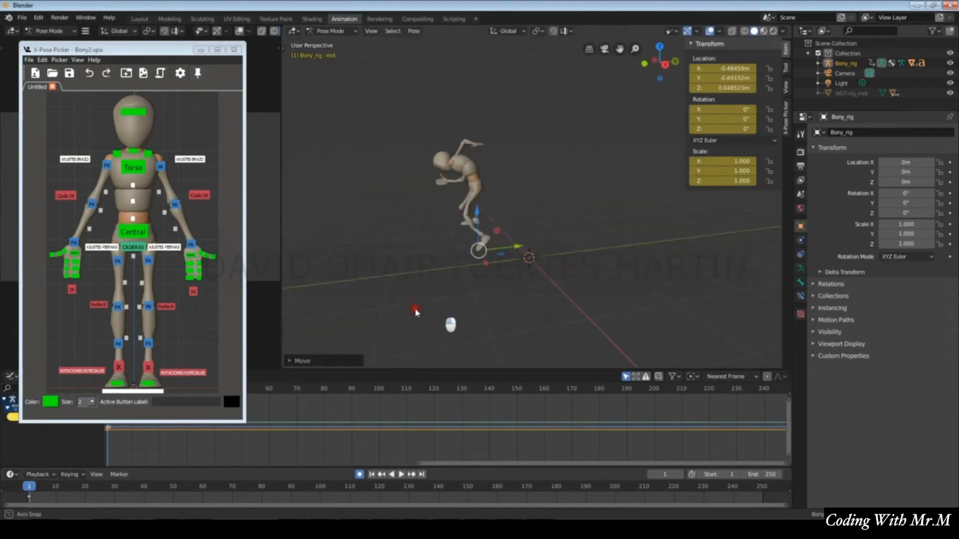
middle_click_drag(416, 311, 392, 306)
left_click_drag(534, 247, 593, 266)
middle_click_drag(547, 280, 610, 284)
Turn the whole character by rotating its root control about the Z axis
key("e")
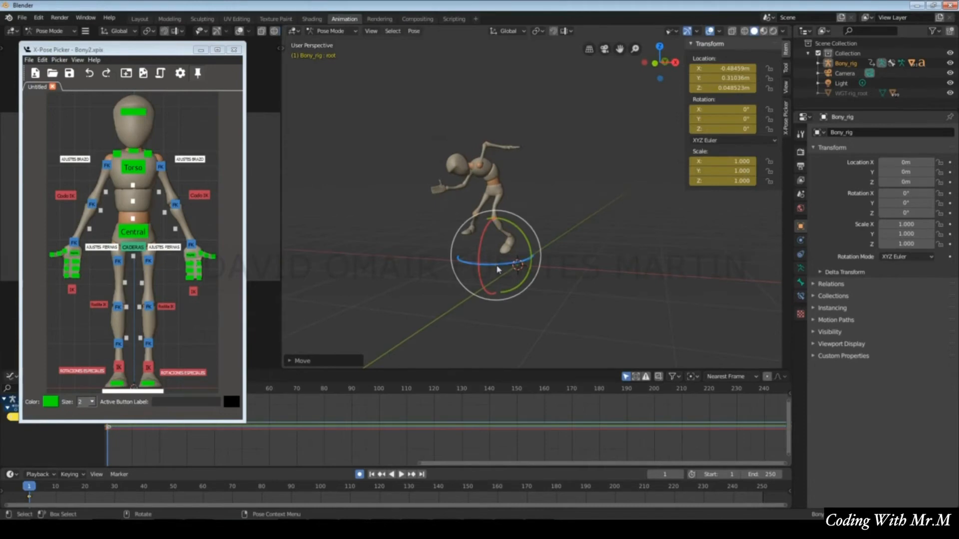
left_click_drag(497, 266, 535, 261)
left_click_drag(539, 261, 372, 276, "alt")
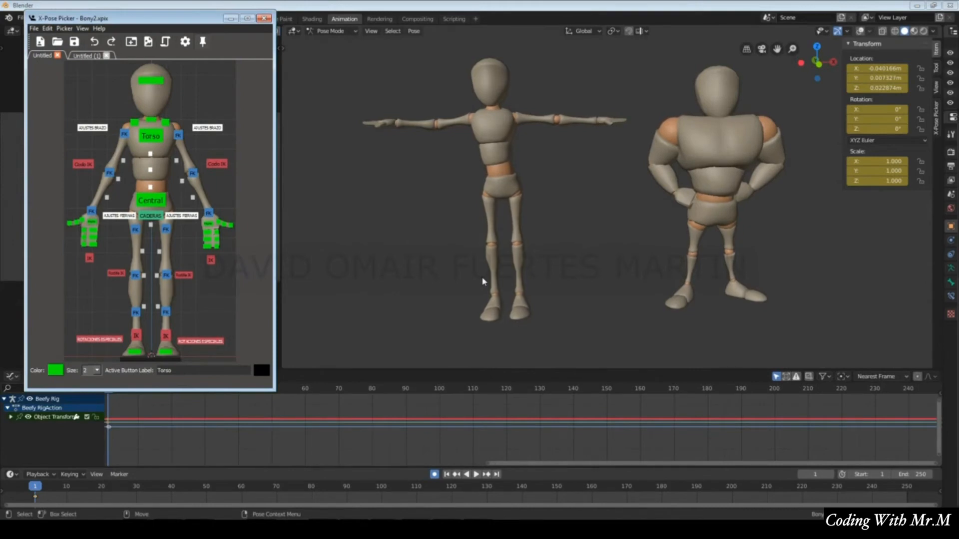
Move the slim rig's Torso control to about 0.030 m X and 0.030 m Z, and raise the muscular rig's Torso control slightly
left_click(161, 147)
mouse_move(499, 163)
left_mouse_down()
mouse_move(517, 162)
mouse_move(505, 164)
left_mouse_up()
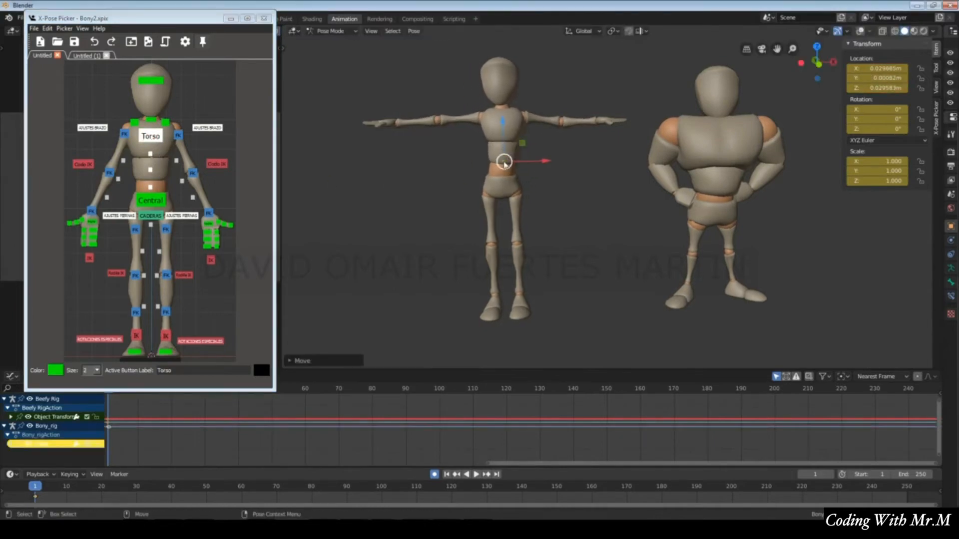
left_click(417, 190)
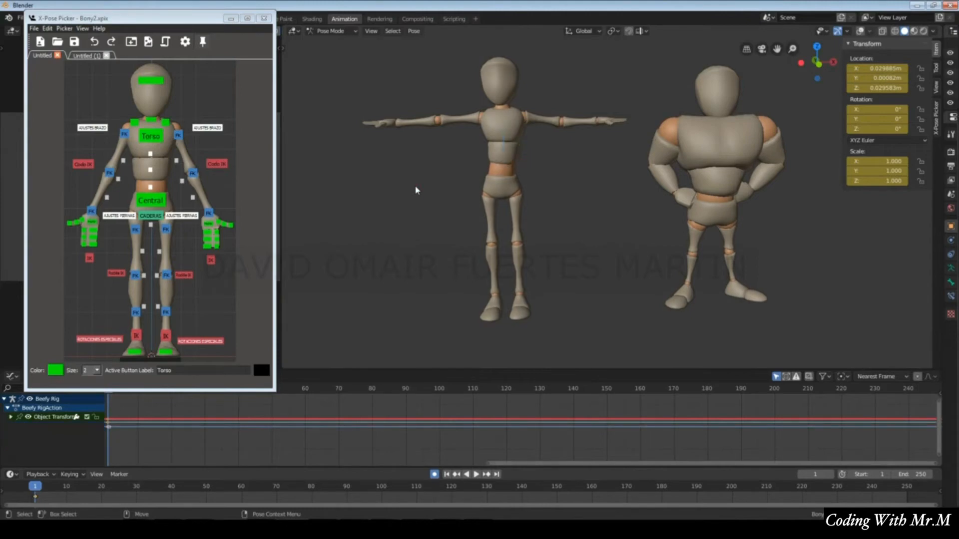
left_click(86, 55)
left_click(151, 158)
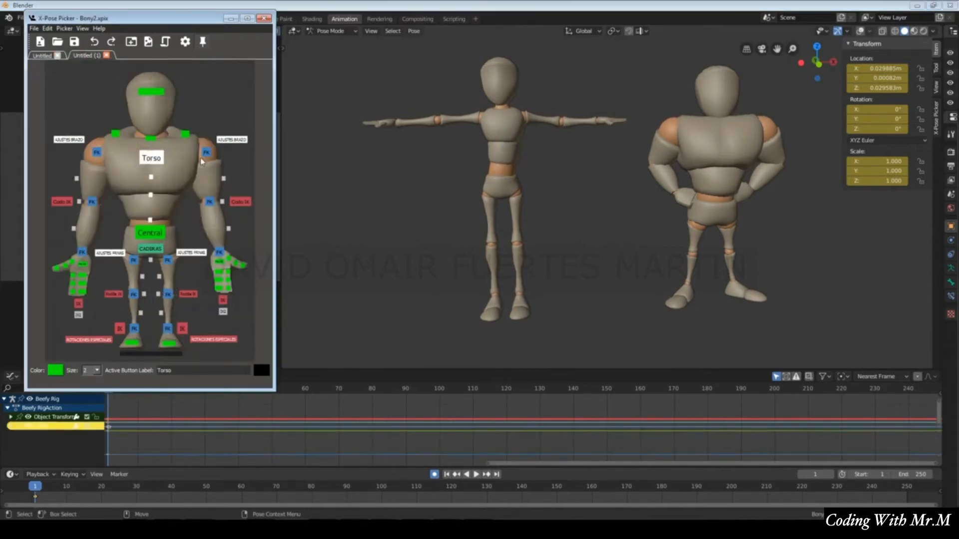
mouse_move(718, 171)
left_mouse_down()
mouse_move(730, 184)
mouse_move(735, 168)
mouse_move(715, 161)
left_mouse_up()
left_click(428, 167)
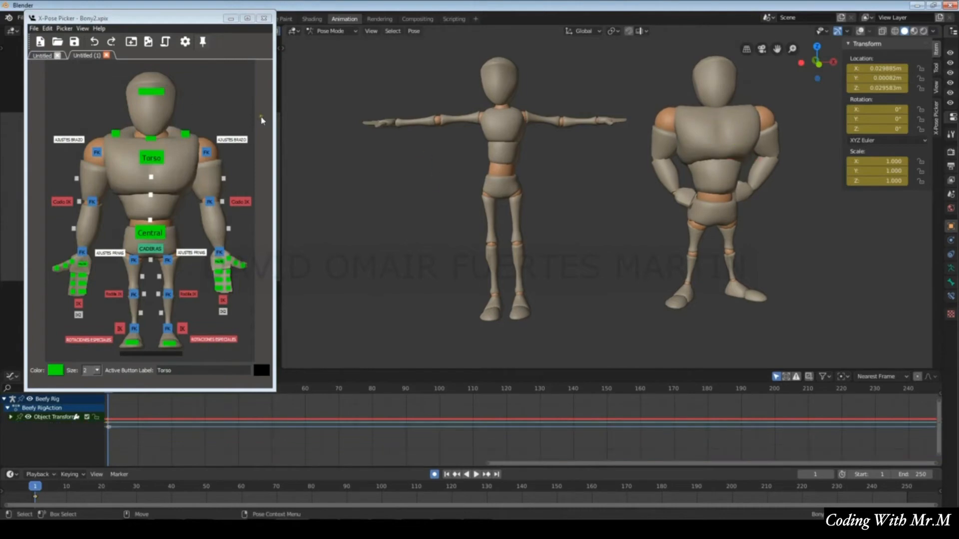
Move the slim rig's Torso control to about -0.025, 0.006, 0.023 m, and shift both rigs' Torso controls slightly together
left_click(45, 55)
left_click(152, 135)
left_click_drag(499, 162, 509, 170)
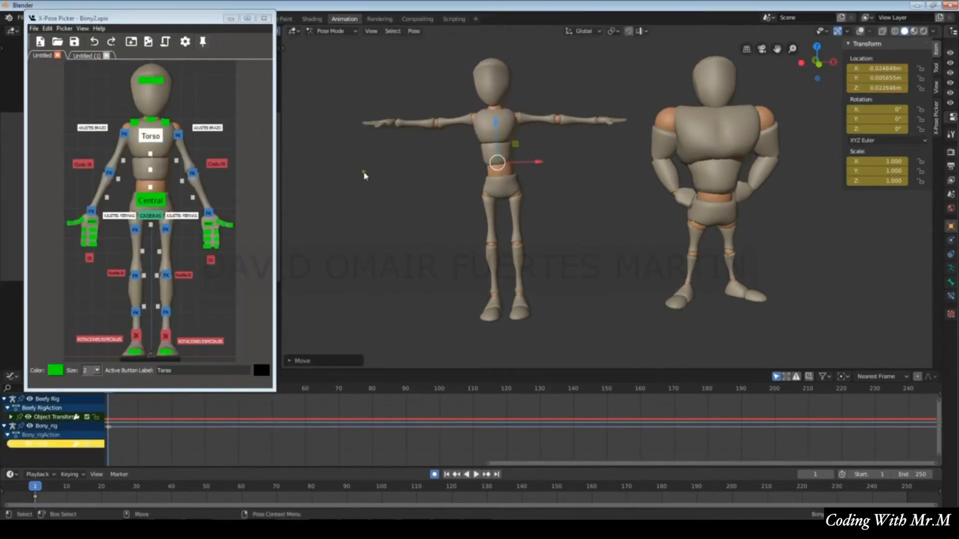
left_click(89, 55)
left_click(159, 165)
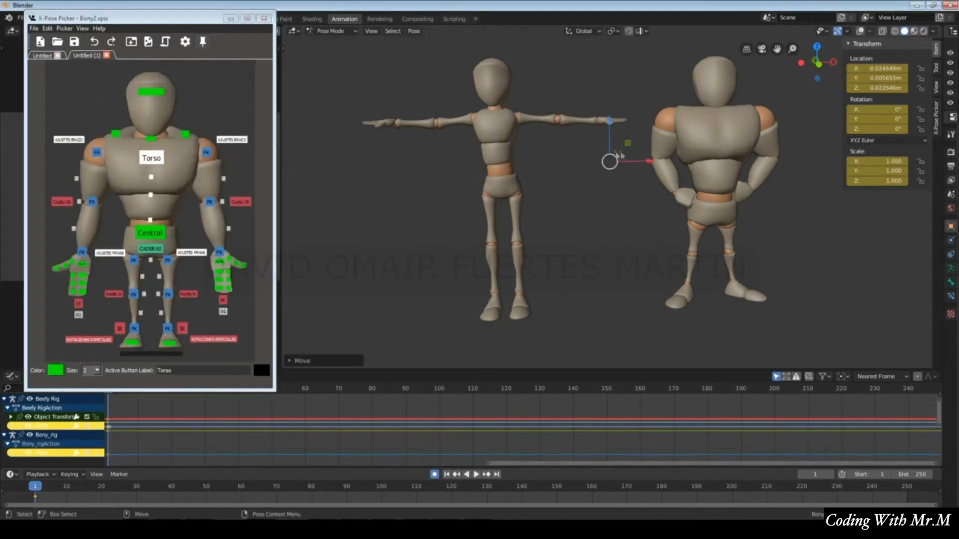
mouse_move(613, 162)
left_mouse_down()
mouse_move(628, 160)
mouse_move(619, 165)
left_mouse_up()
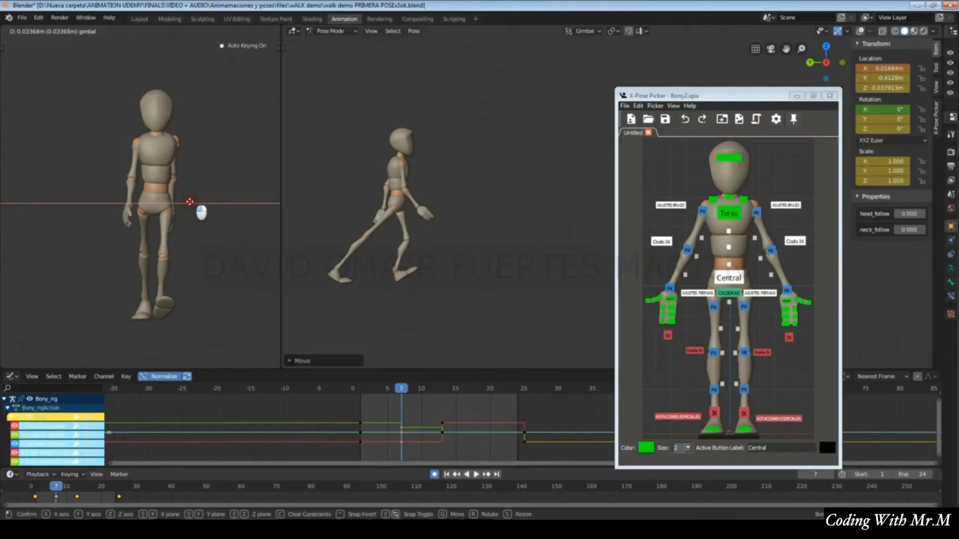
Set the X and Y rotation of the left foot's ROTACIONES ESPECIALES control to 0° at frame 7
left_click(760, 419)
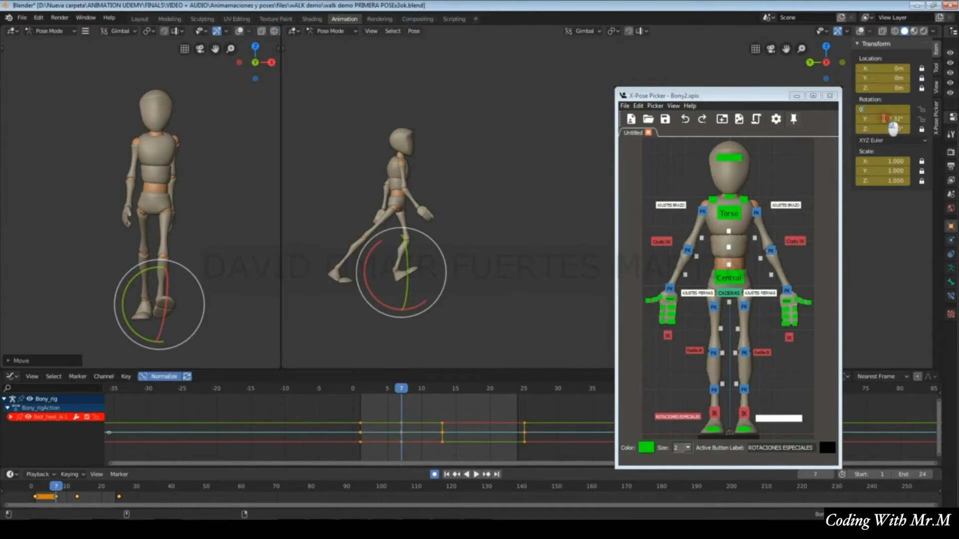
key("Return")
double_click(890, 122)
type("0")
key("Return")
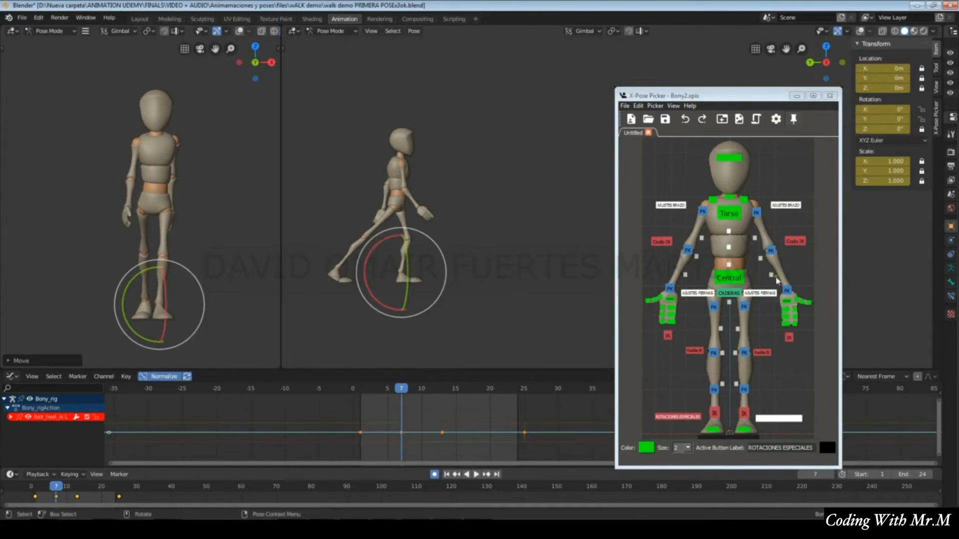
Raise the Central control along Z to about 0.006 m at frame 7
left_click(729, 278)
key("g")
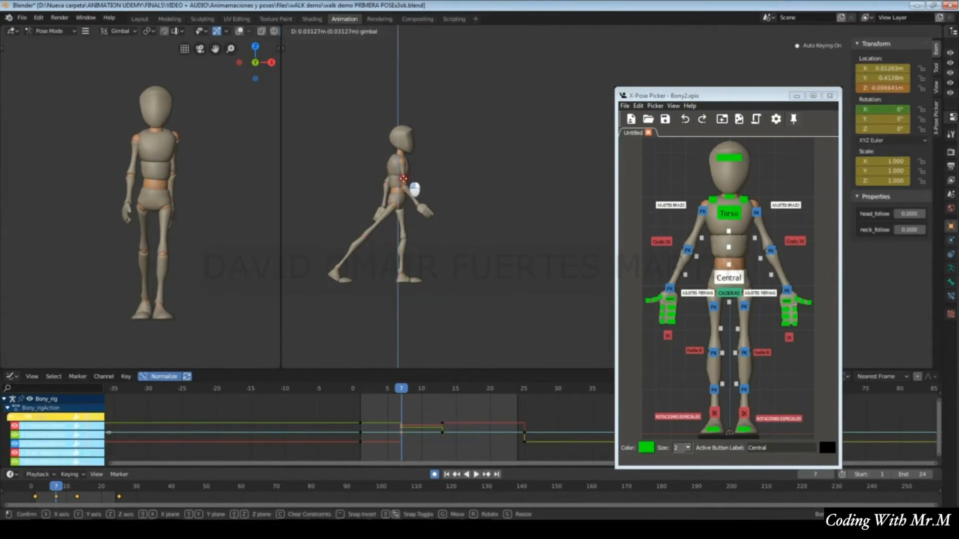
left_click(405, 185)
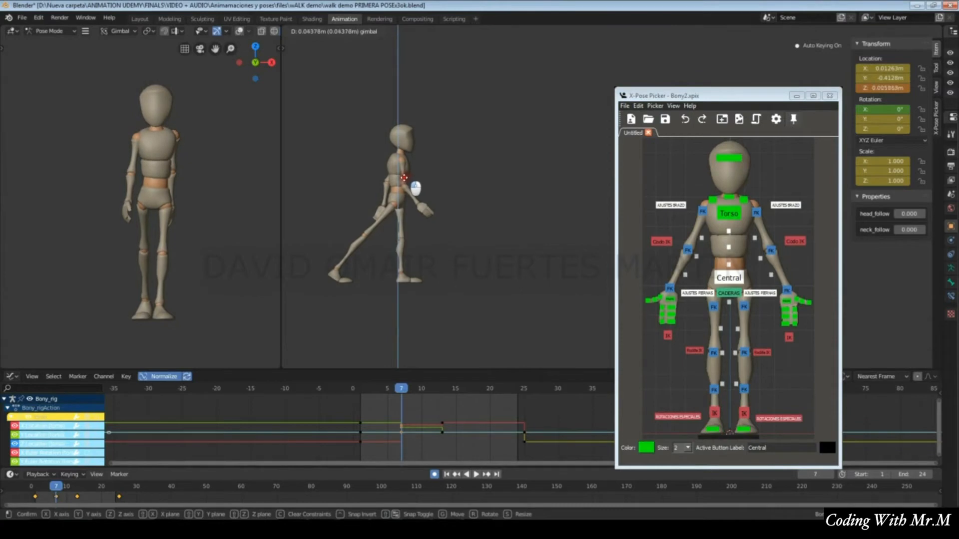
Set the CADERAS control's Z rotation to 0° and adjust its tilt slightly about Y at frame 7
left_click(729, 293)
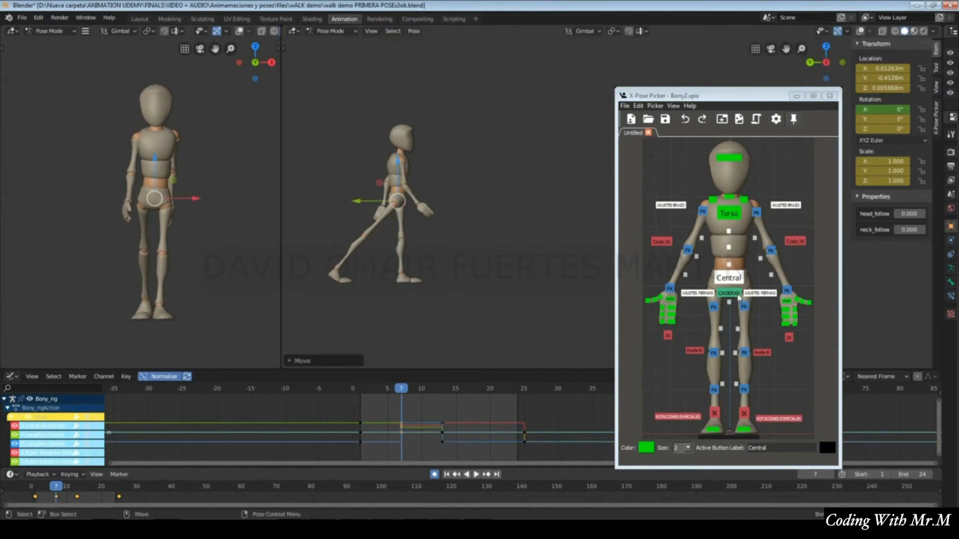
left_click(884, 129)
type("0")
key("Return")
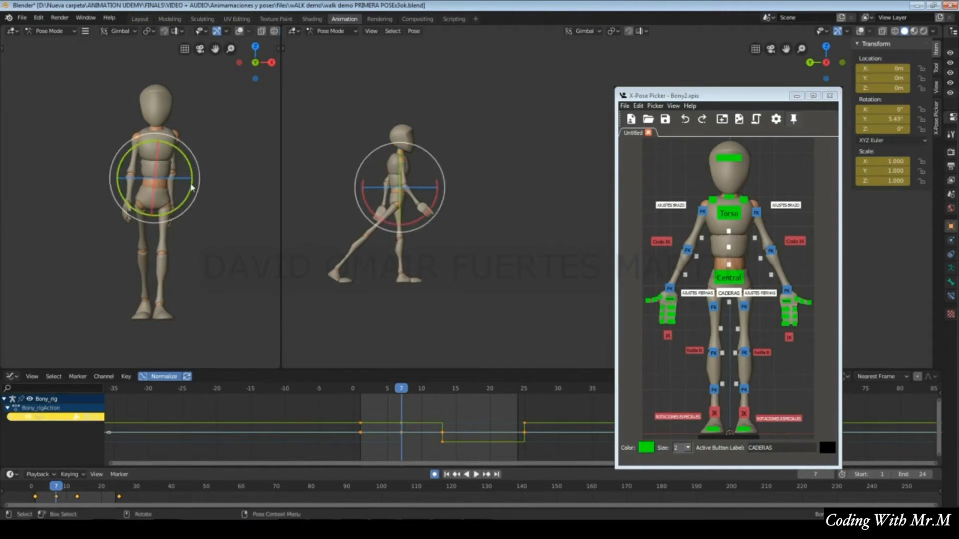
left_click_drag(193, 186, 193, 182)
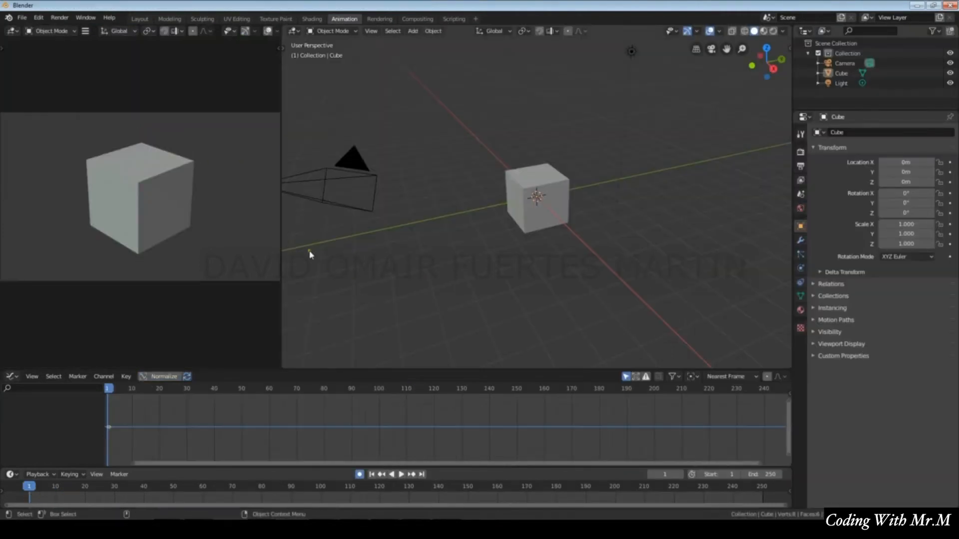
Install the add-on from the file xtrapicker_win new.zip through the preferences
left_click(38, 18)
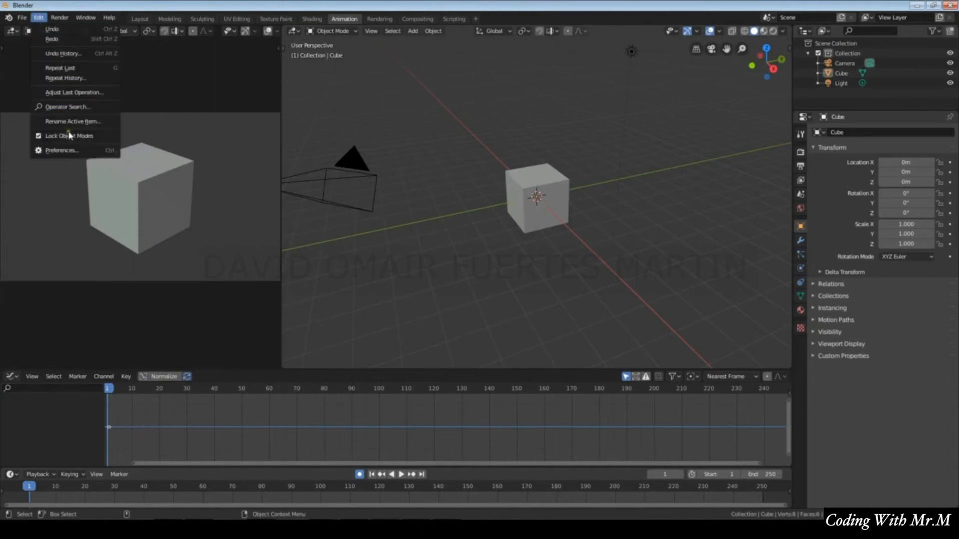
left_click(70, 150)
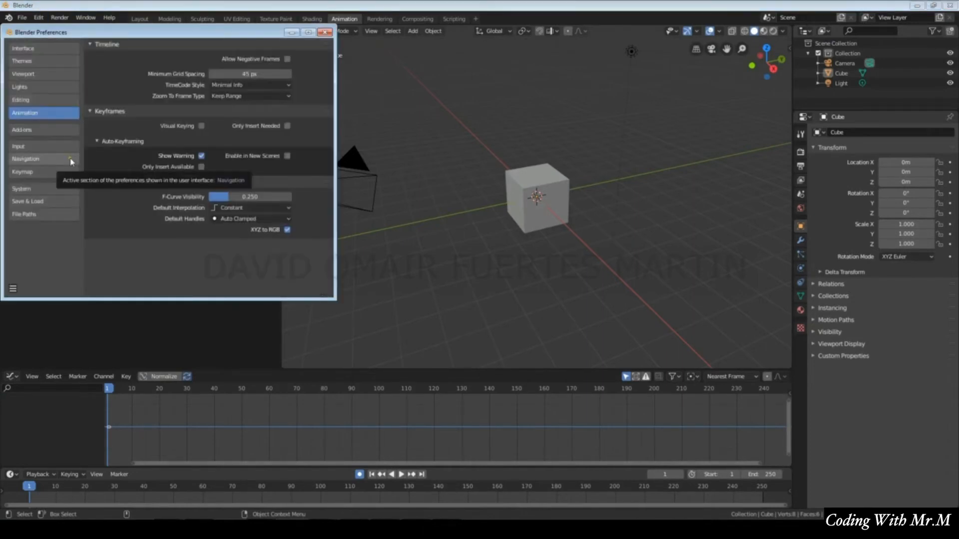
left_click(51, 129)
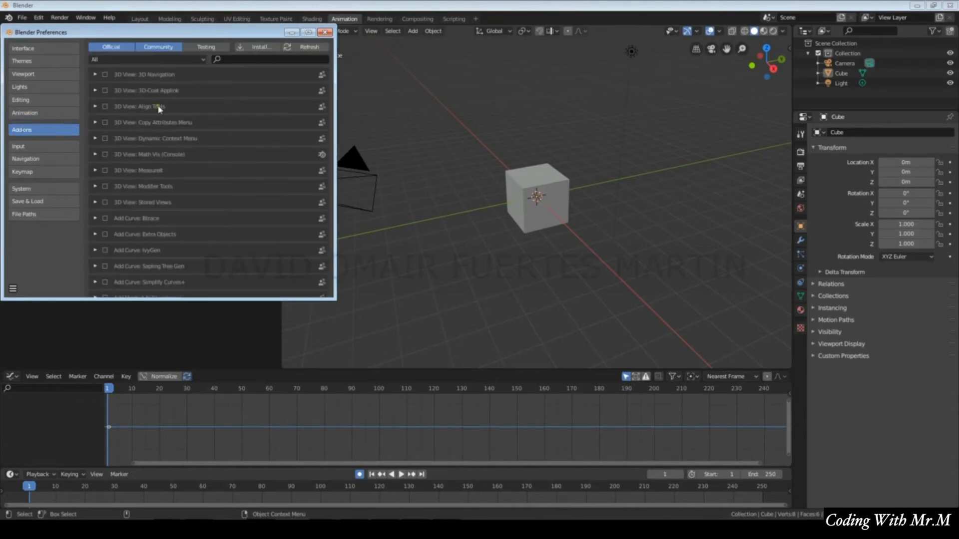
left_click(261, 47)
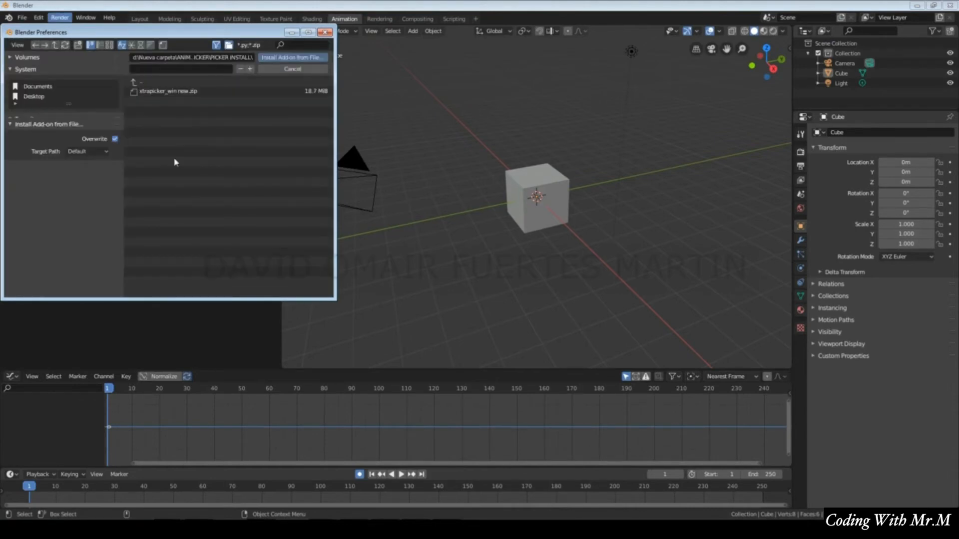
left_click(153, 96)
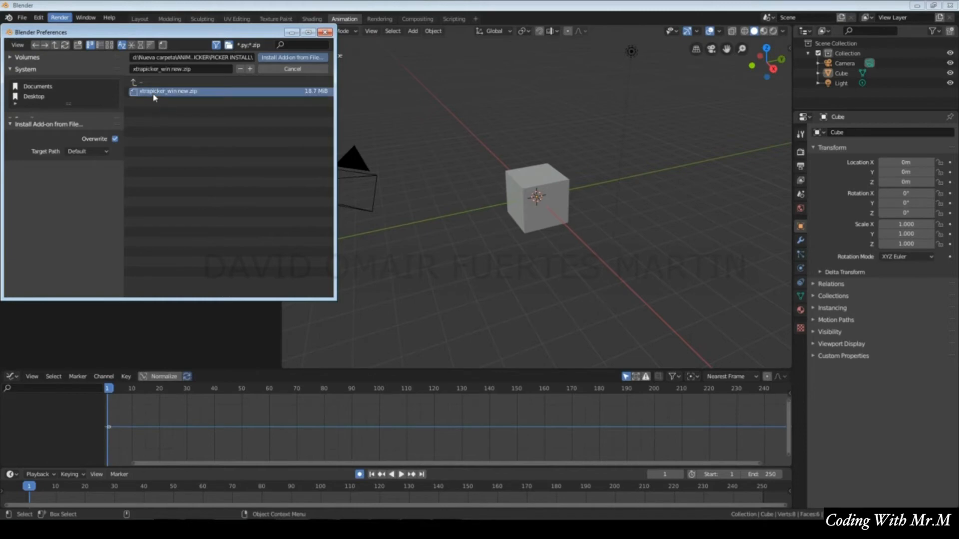
left_click(294, 59)
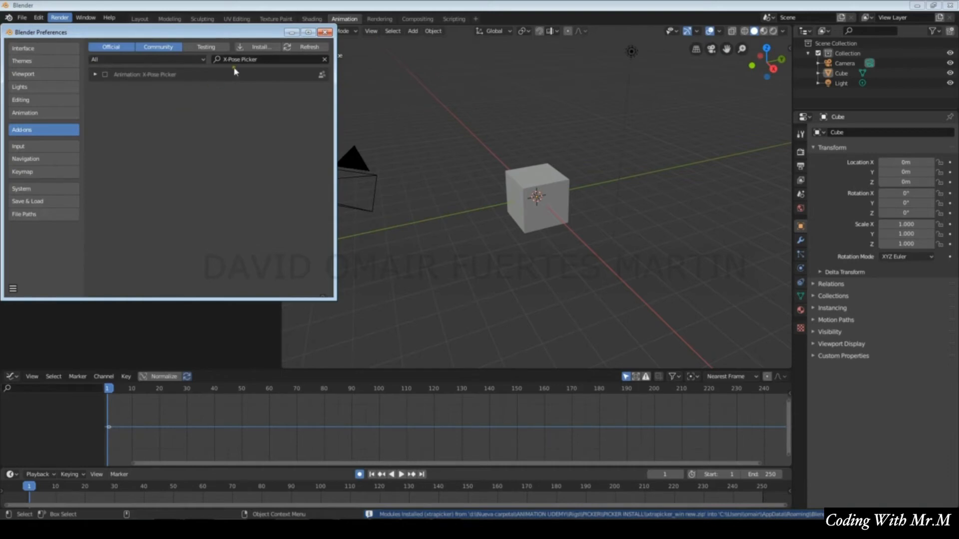
Search the add-ons for "picker", expand the X-Pose Picker entry, enable it and close the preferences
left_click(248, 59)
key("BackSpace")
type("p")
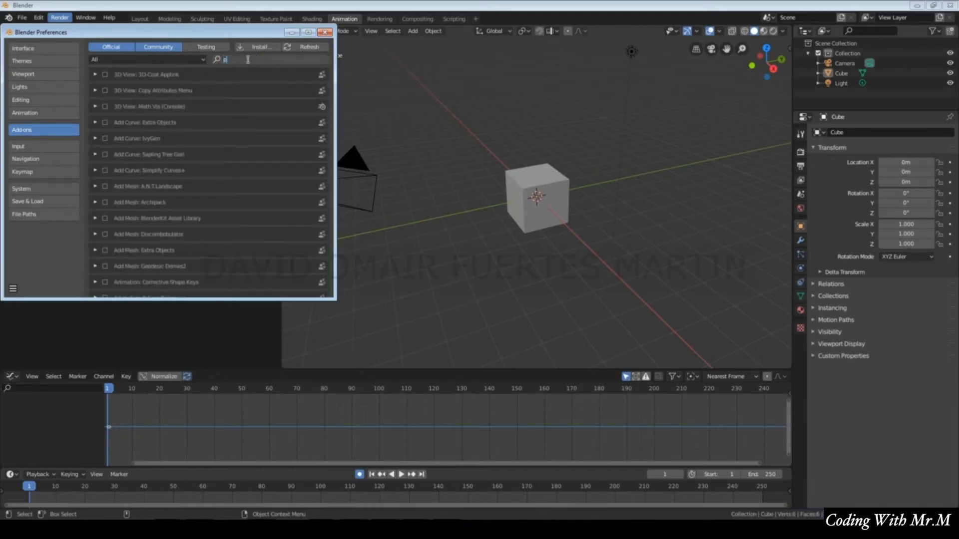
type("icker")
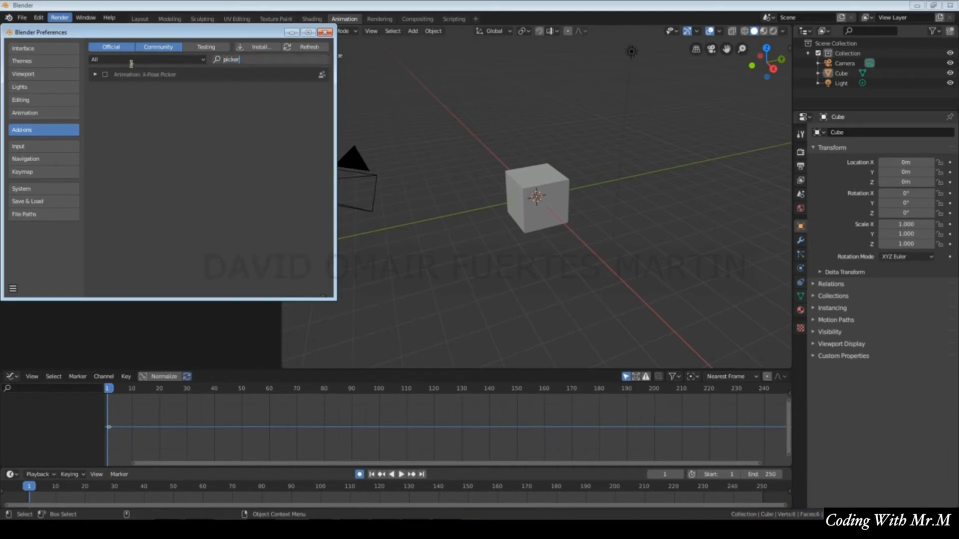
left_click(95, 75)
left_click(95, 75)
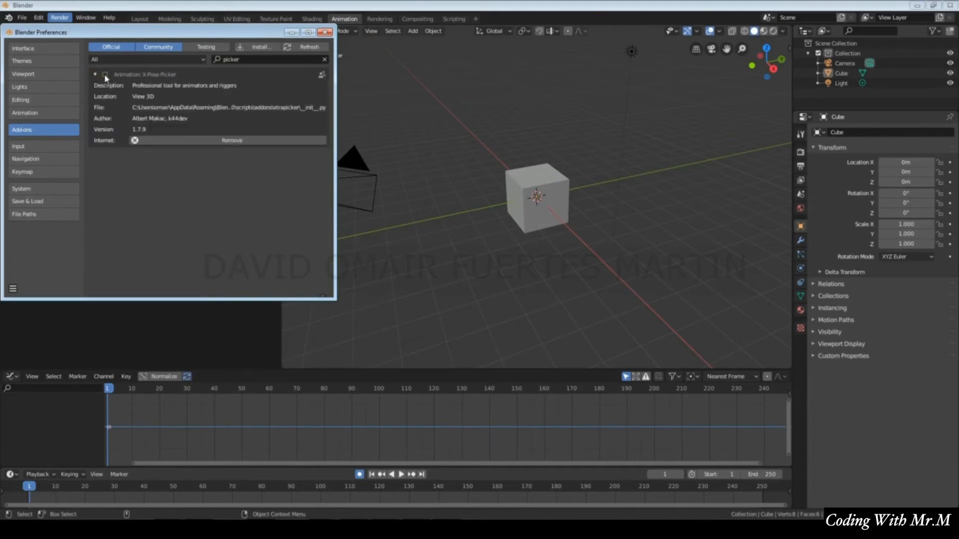
left_click(104, 75)
left_click(325, 32)
Show the viewport's sidebar and start the X-Pose Picker from it
left_click_drag(793, 62, 707, 62)
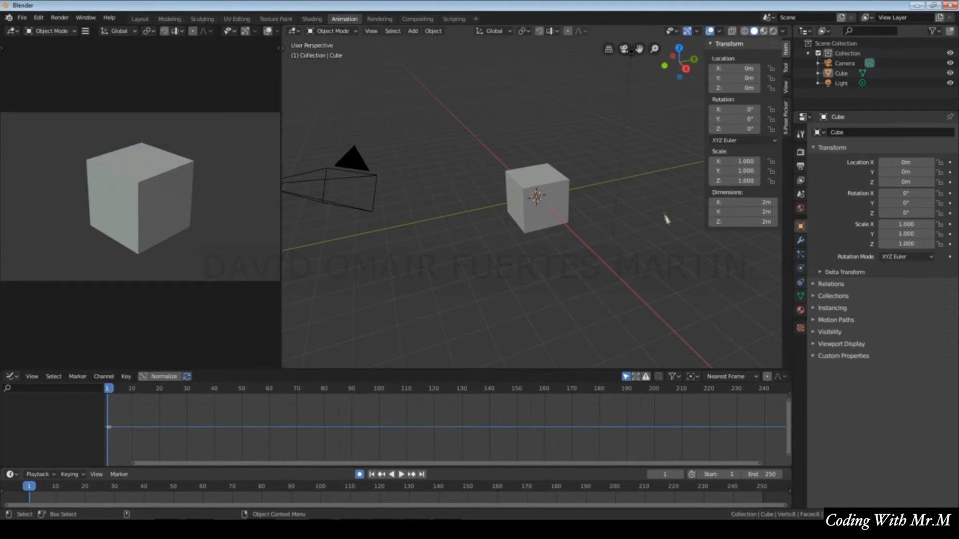
left_click(786, 120)
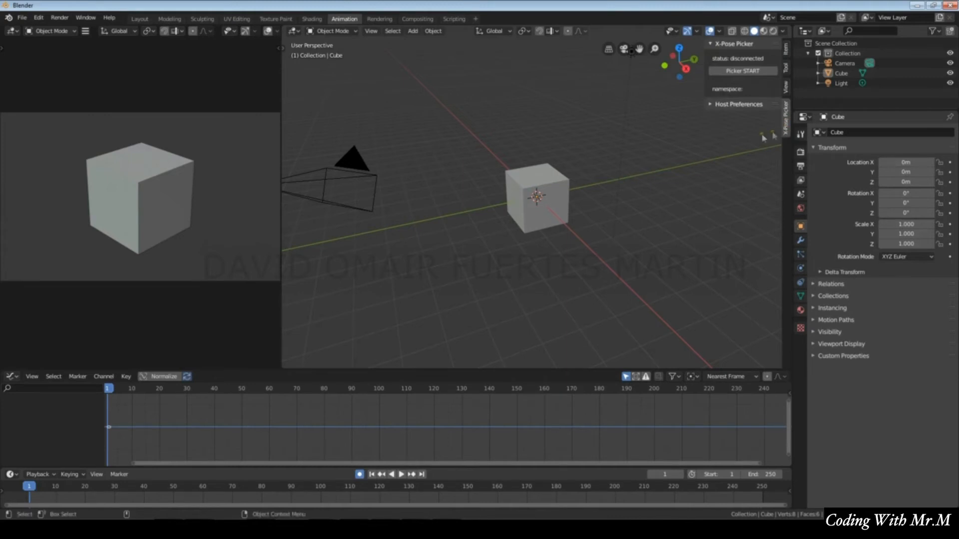
left_click(723, 74)
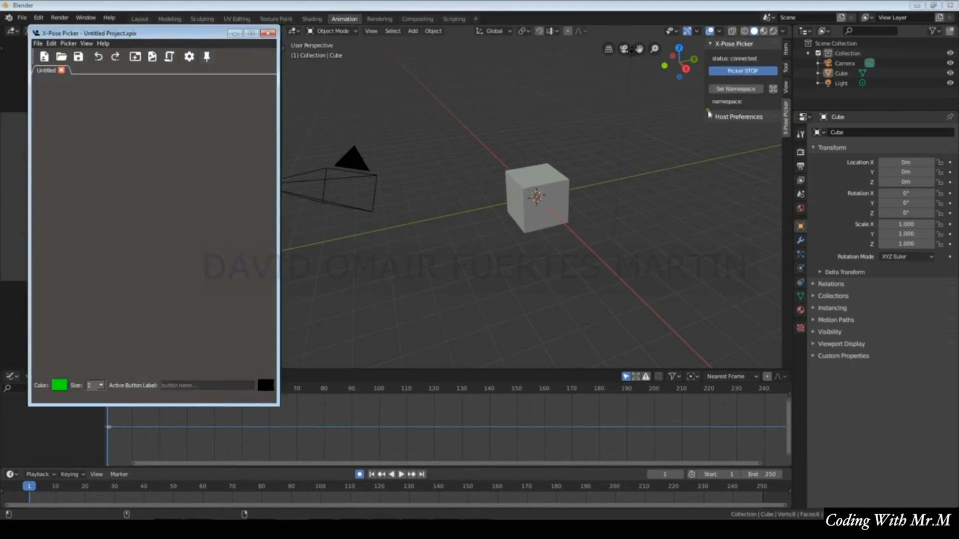
Enable gizmos on transforms in the host preferences, and open the picker project beefy.xpix at its first tab
left_click(714, 118)
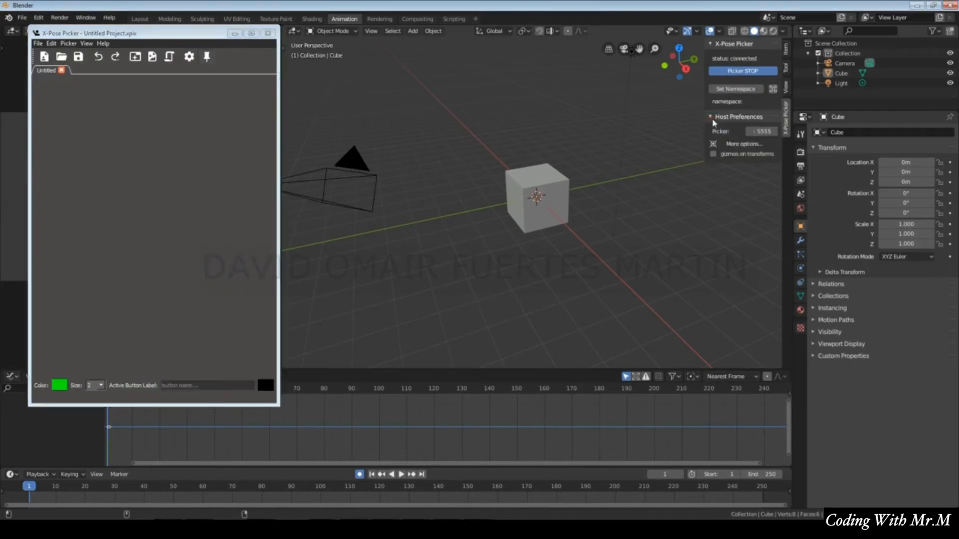
left_click(715, 156)
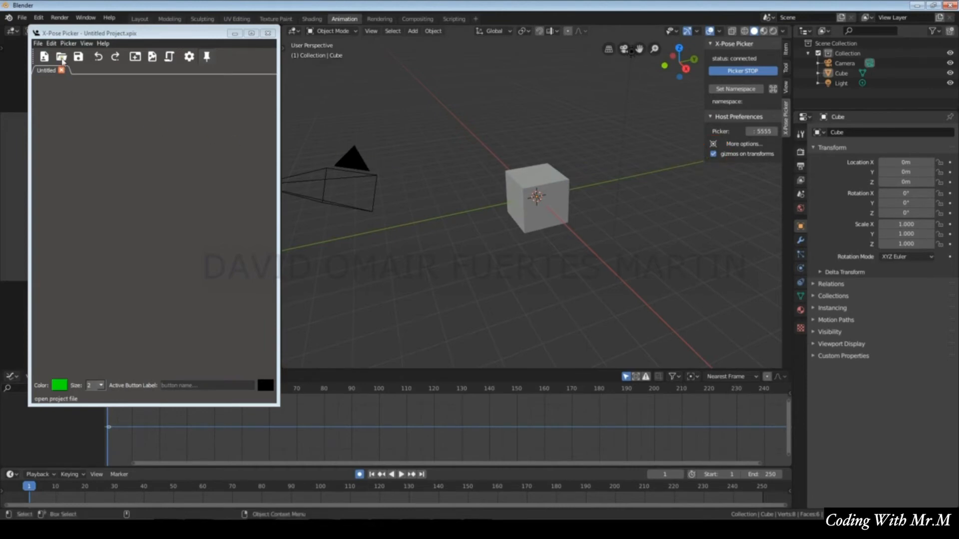
left_click(61, 56)
left_click(129, 107)
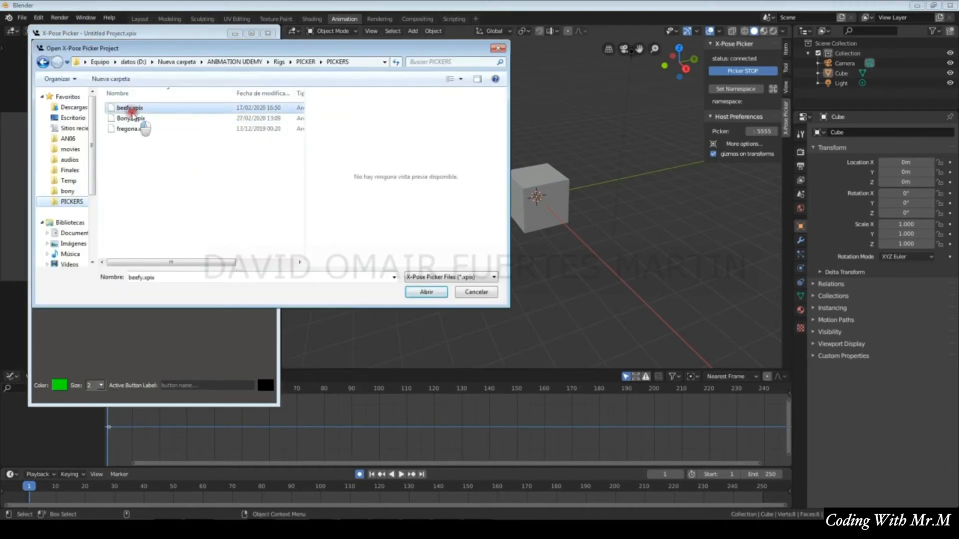
left_click(426, 292)
left_click(193, 235)
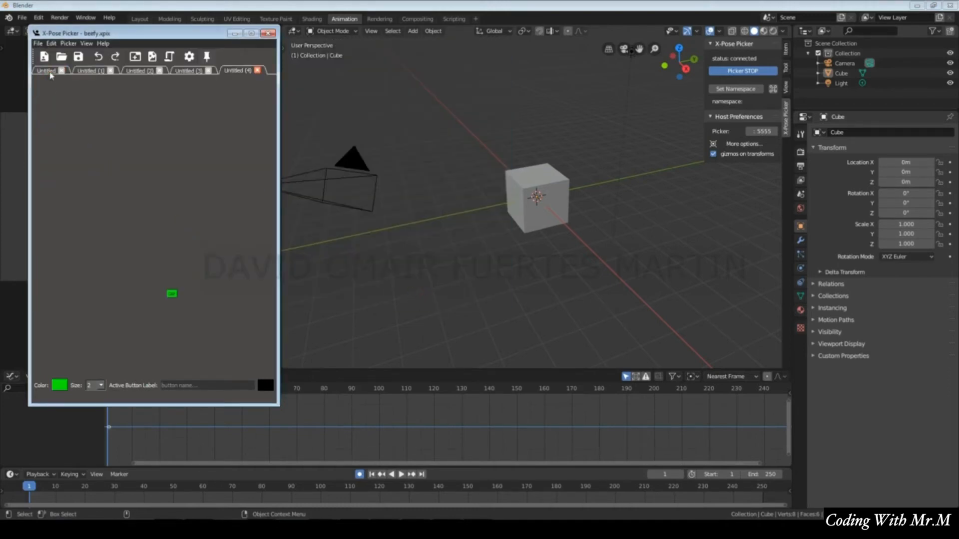
left_click(46, 71)
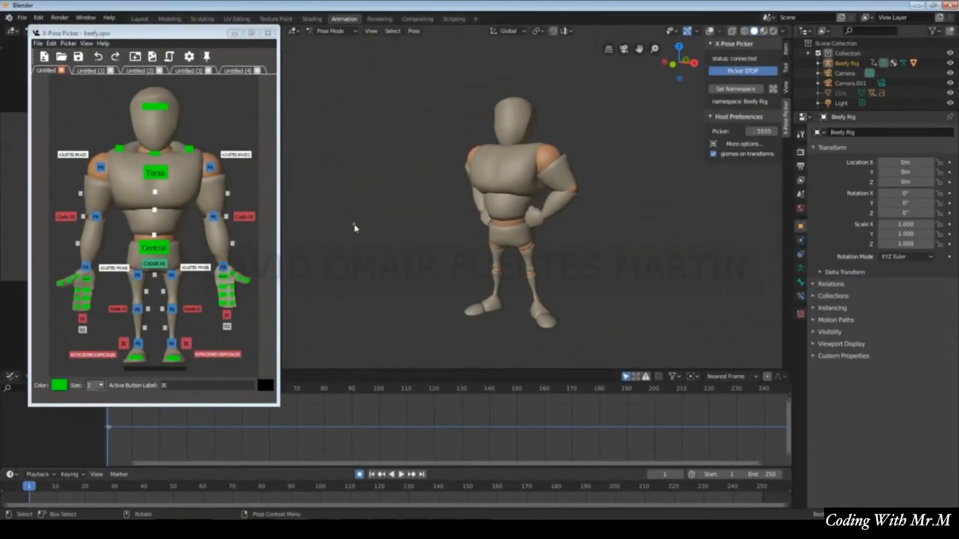
Pick the Torso control and show its Move gizmo, and pick the head control for the Rotate gizmo
left_click(163, 174)
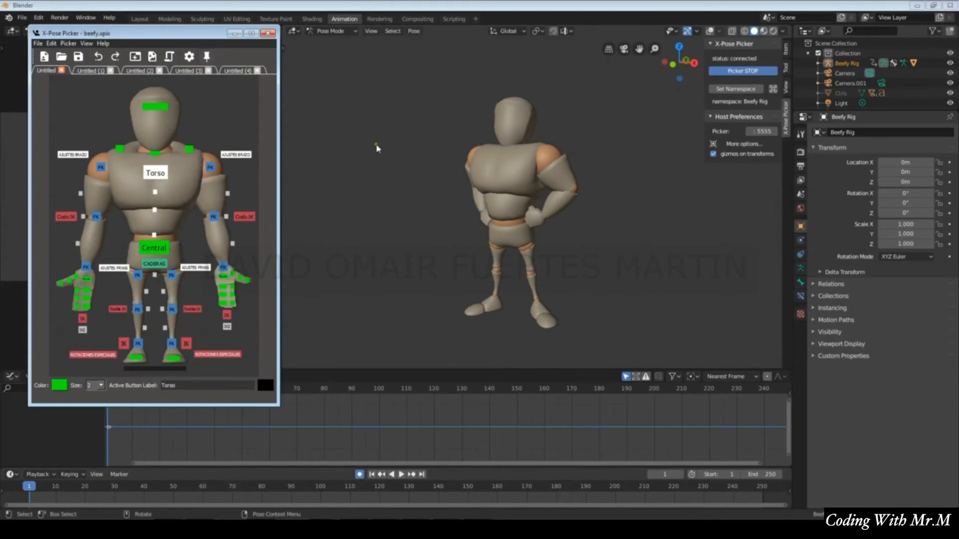
left_click(283, 48)
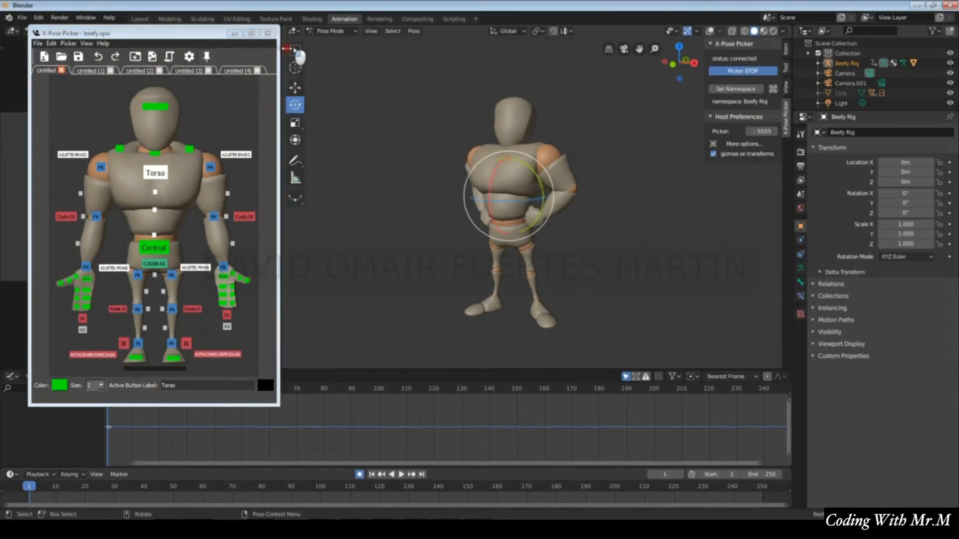
left_click(295, 88)
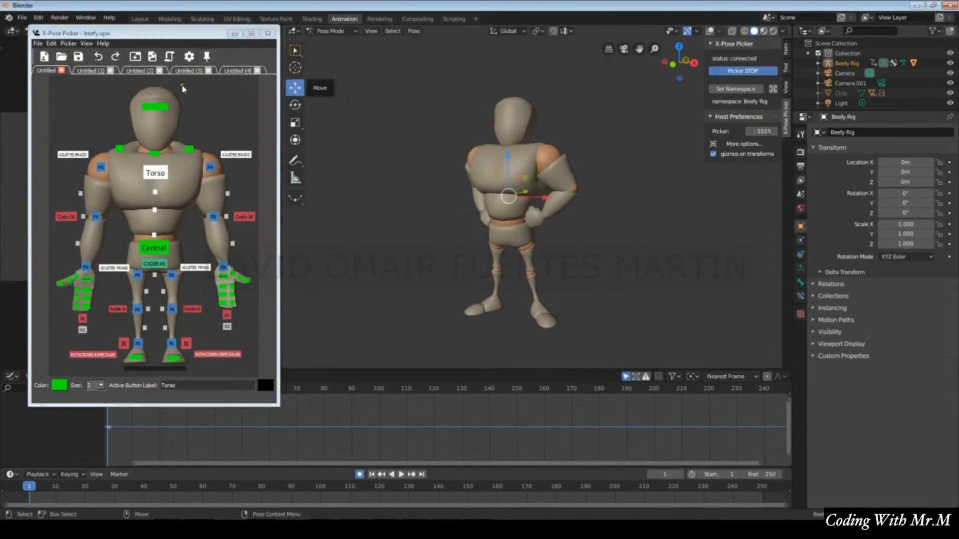
left_click(163, 107)
left_click(295, 104)
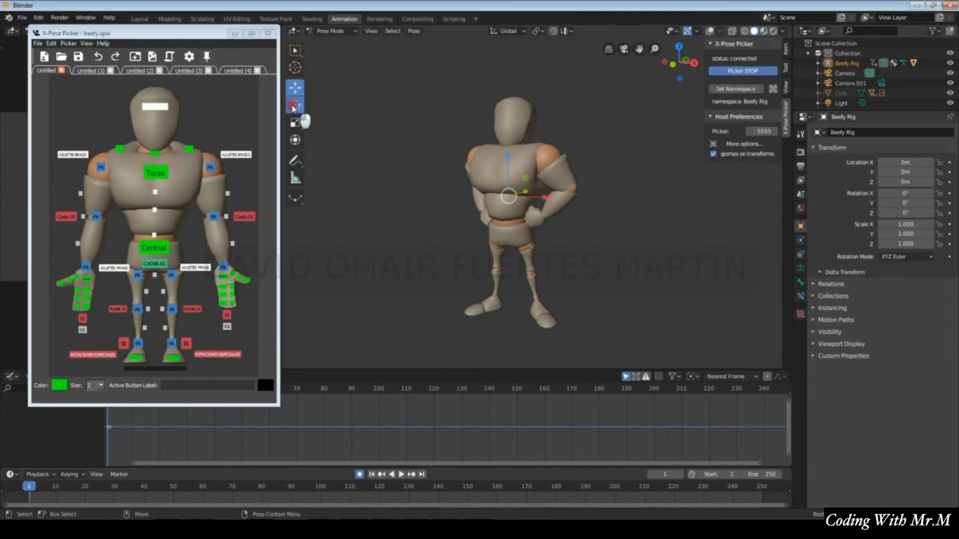
Pick the IK control of the character's left foot and cycle its gizmo through Scale, Move and Rotate, ending on Scale
left_click(186, 343)
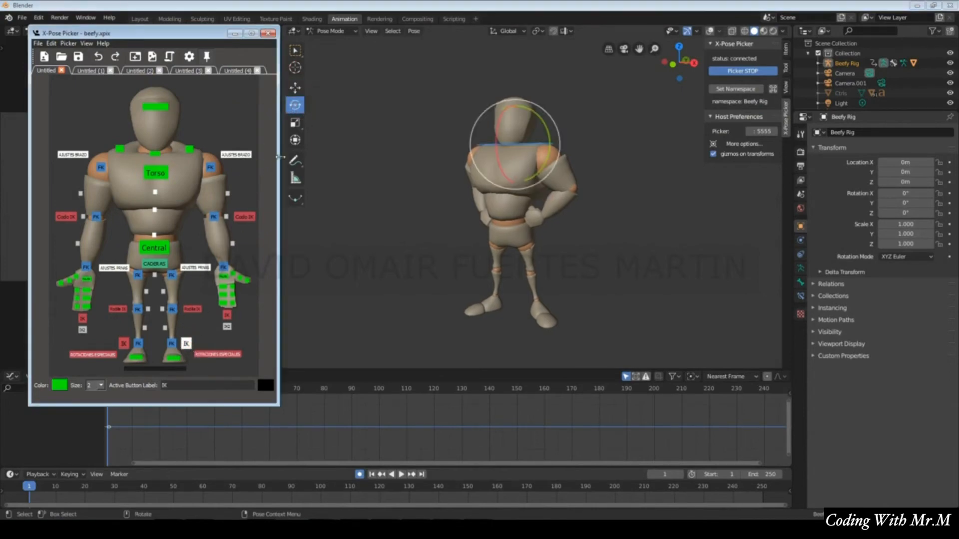
left_click(296, 124)
left_click(297, 123)
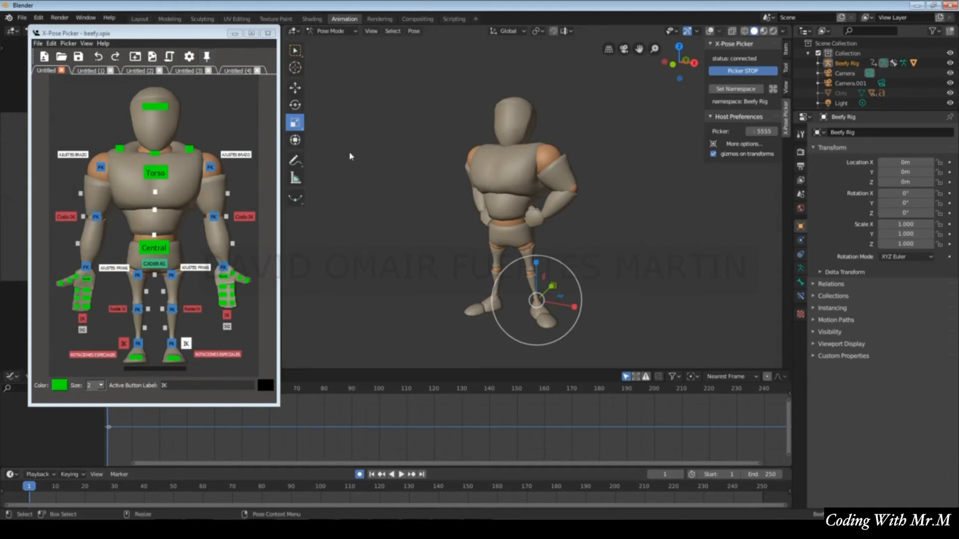
key("g")
key("r")
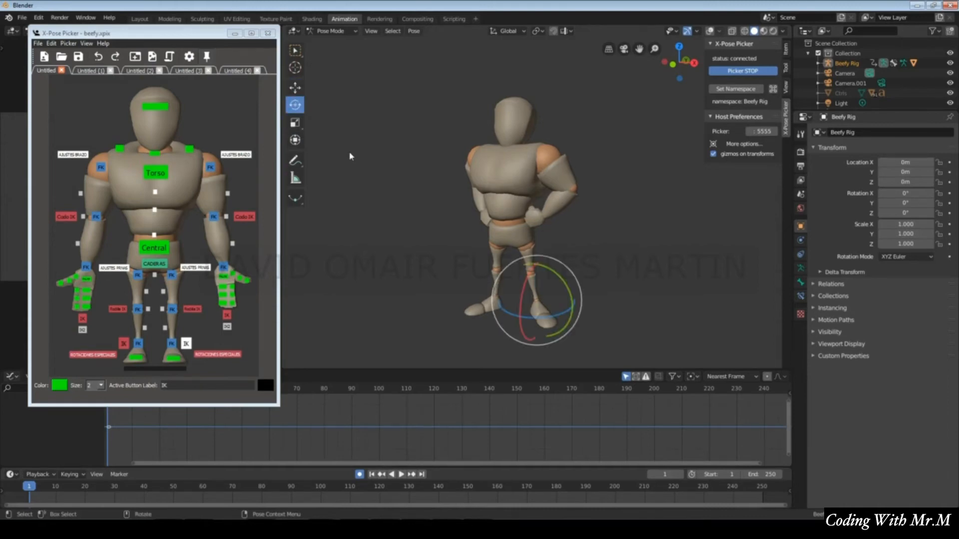
key("s")
Pick the Torso control in the picker, activate Rotate, and pick the head control
left_click(157, 177)
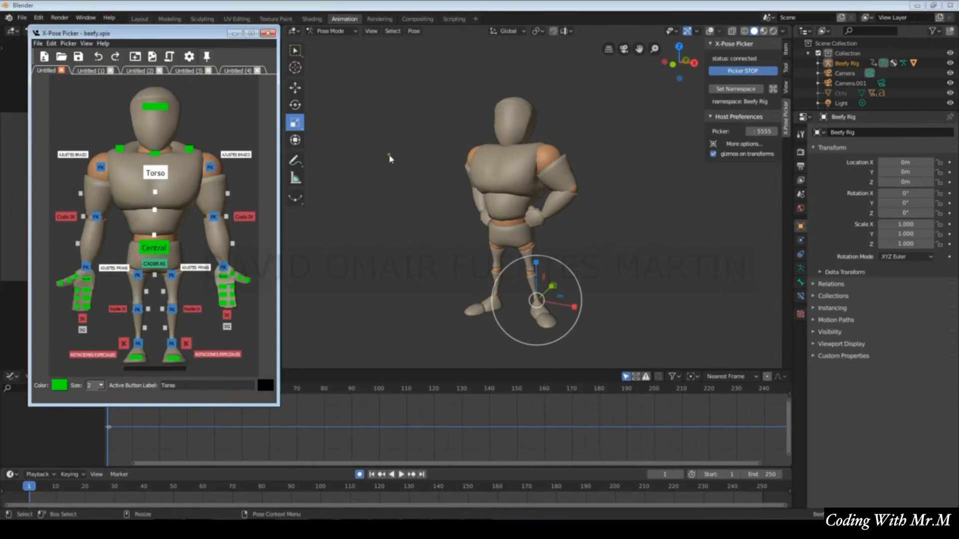
key("r")
left_click(154, 107)
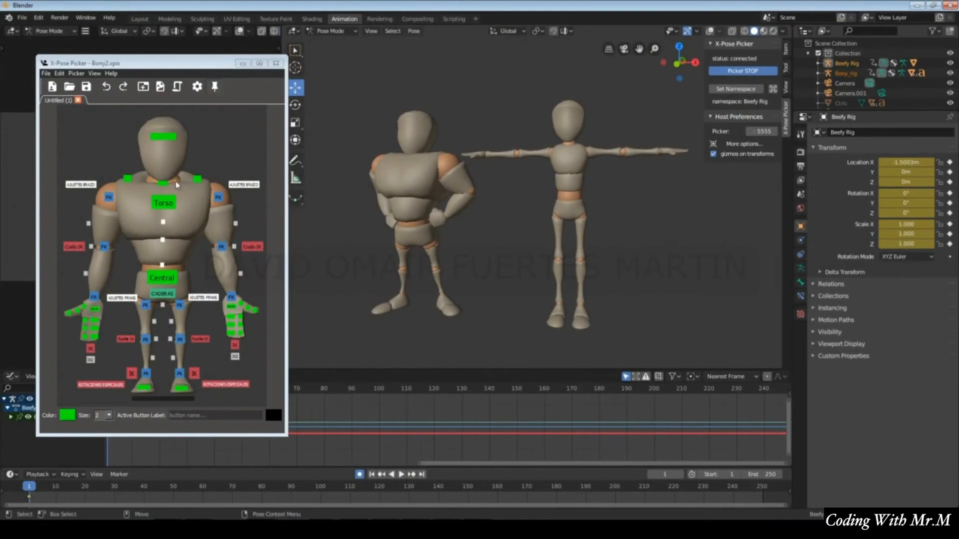
Append the Untitled tab from Bony2.xpix in the Nueva carpeta folder to the open picker project
left_click(45, 72)
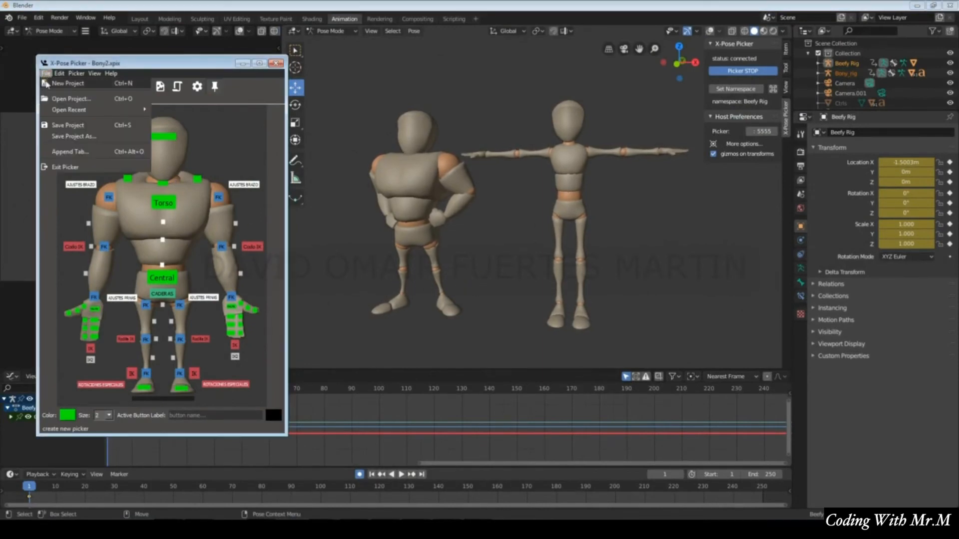
left_click(70, 152)
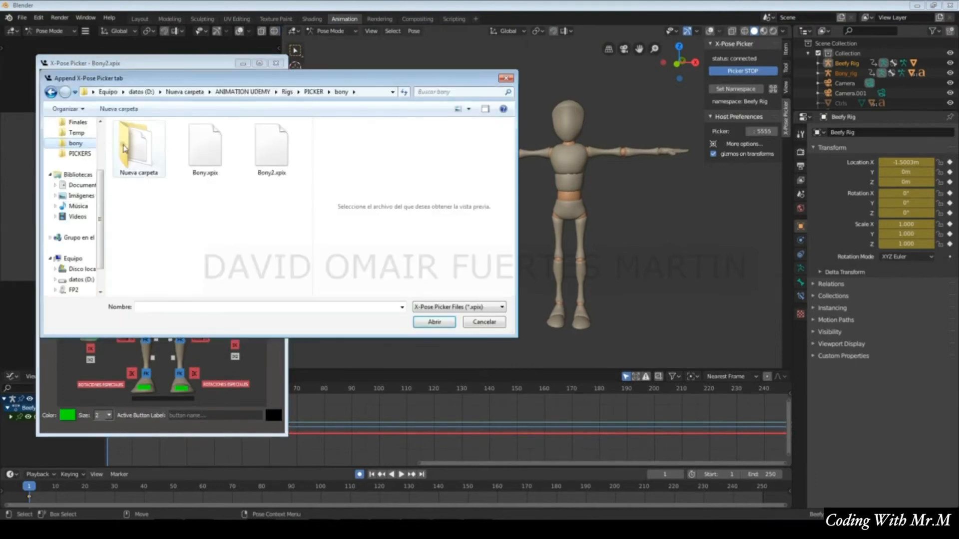
left_click(143, 144)
double_click(142, 145)
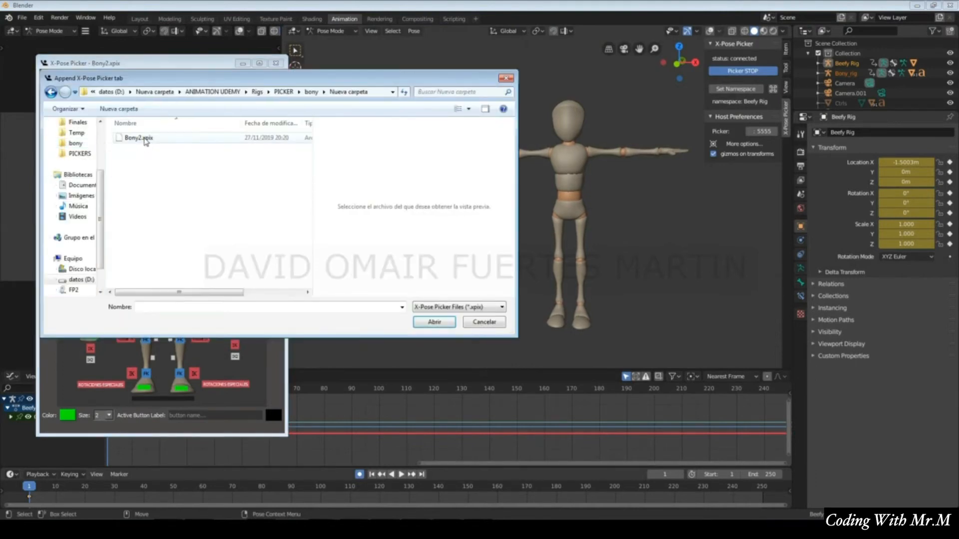
left_click(145, 141)
left_click(437, 325)
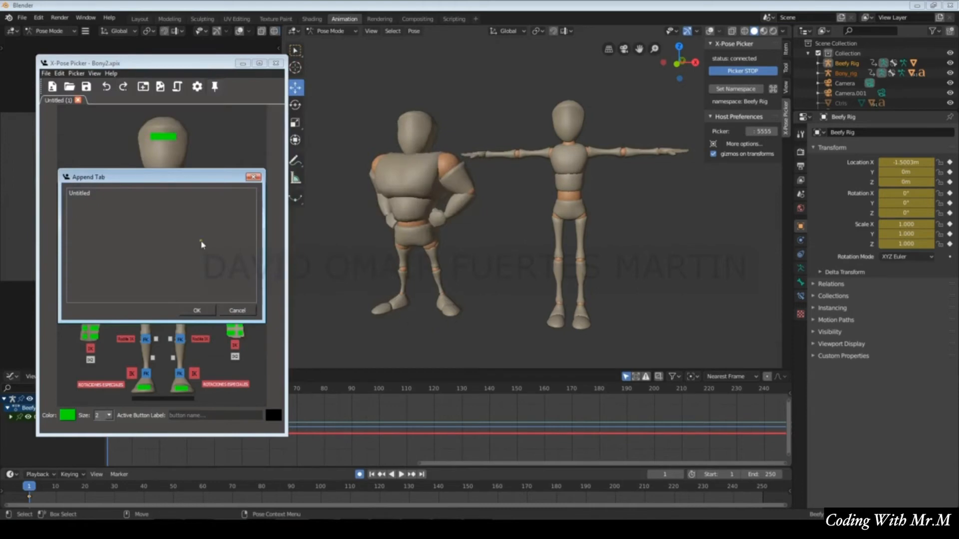
left_click(89, 195)
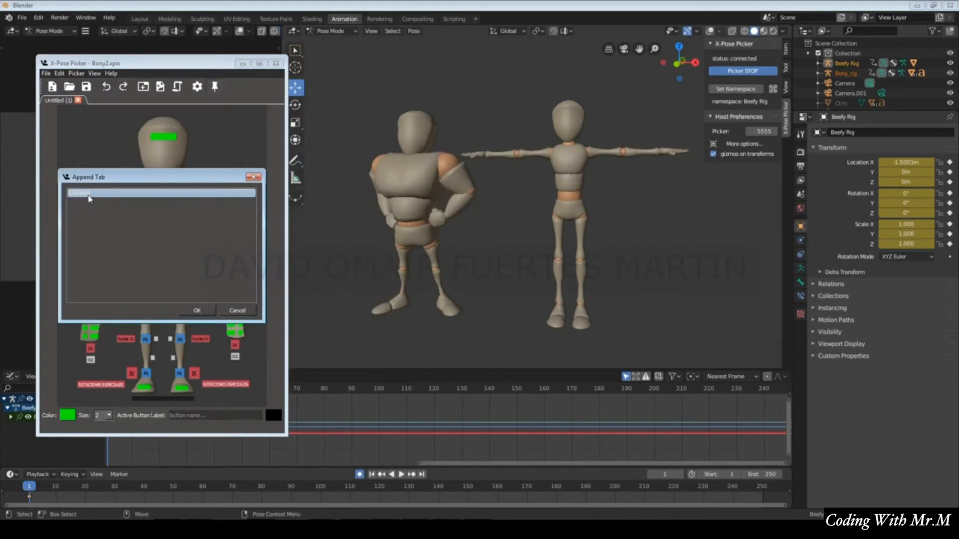
left_click(206, 310)
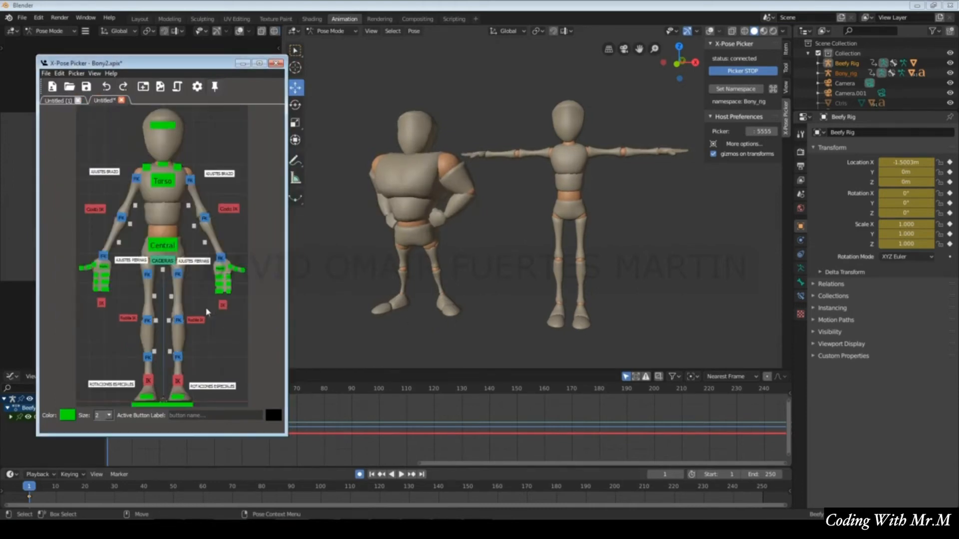
Switch between the Beefy and Bony picker tabs, ending on Bony's, and move the picker window closer to the characters
left_click(61, 101)
left_click(107, 101)
left_click(62, 101)
left_click(106, 101)
left_click_drag(193, 71, 236, 78)
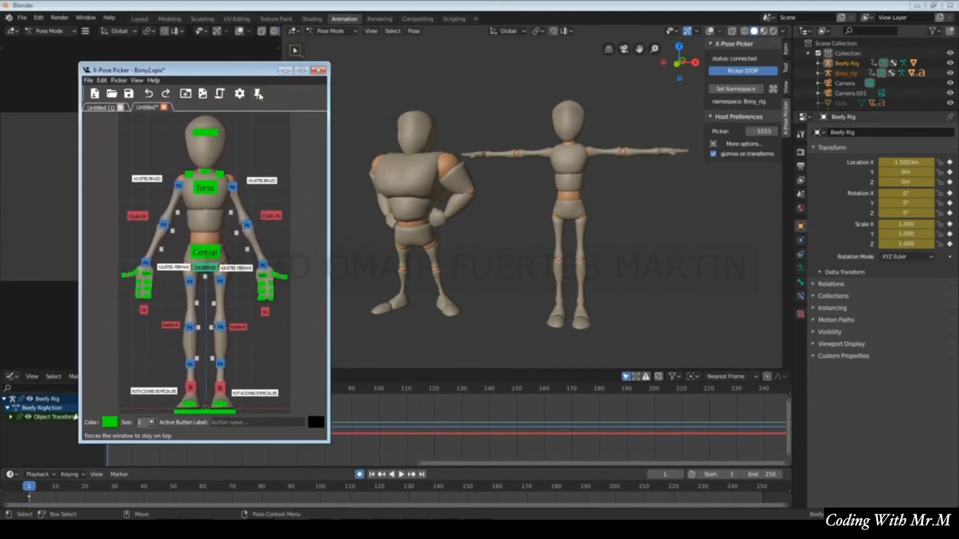
Bring the picker window back to the front and toggle its stay-on-top option, testing it against the viewport
left_click(397, 107)
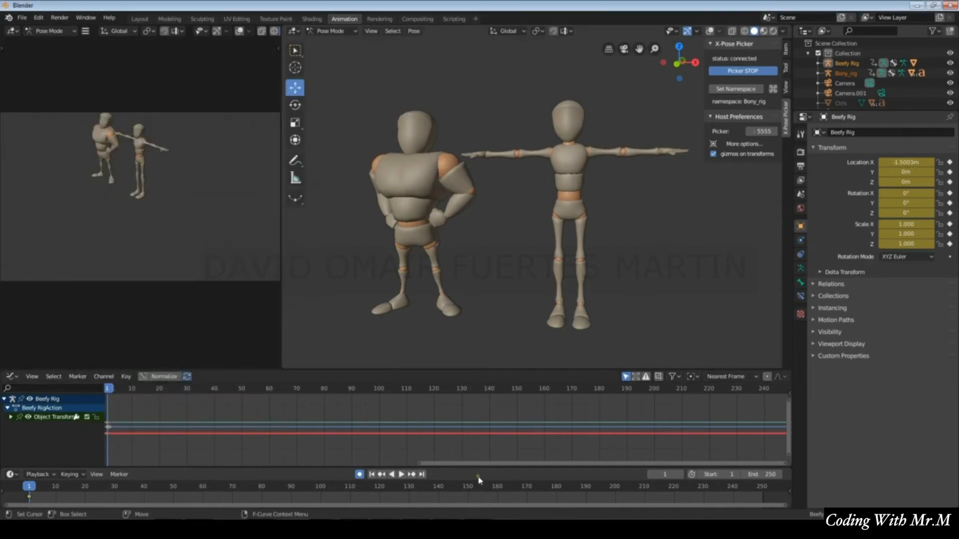
left_click(492, 529)
left_click(256, 94)
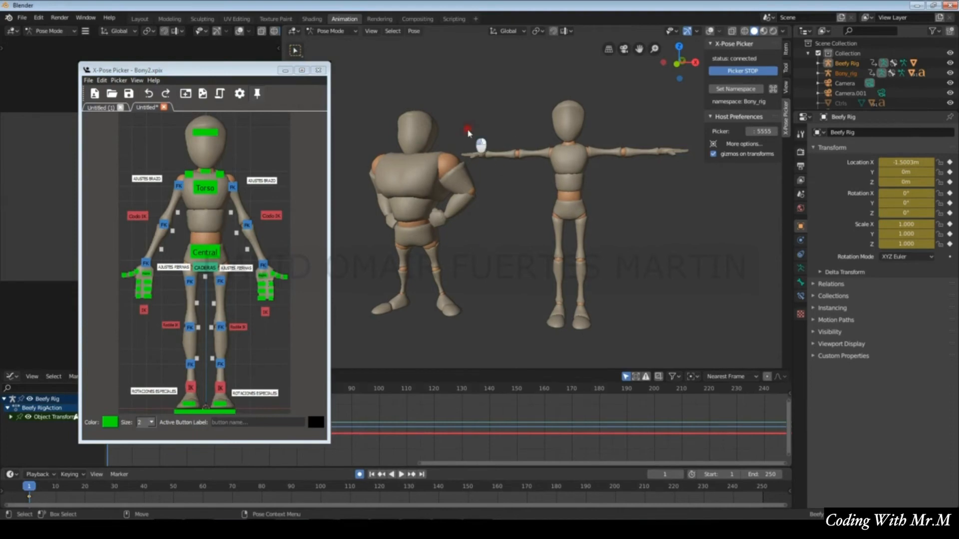
left_click(258, 96)
left_click(429, 103)
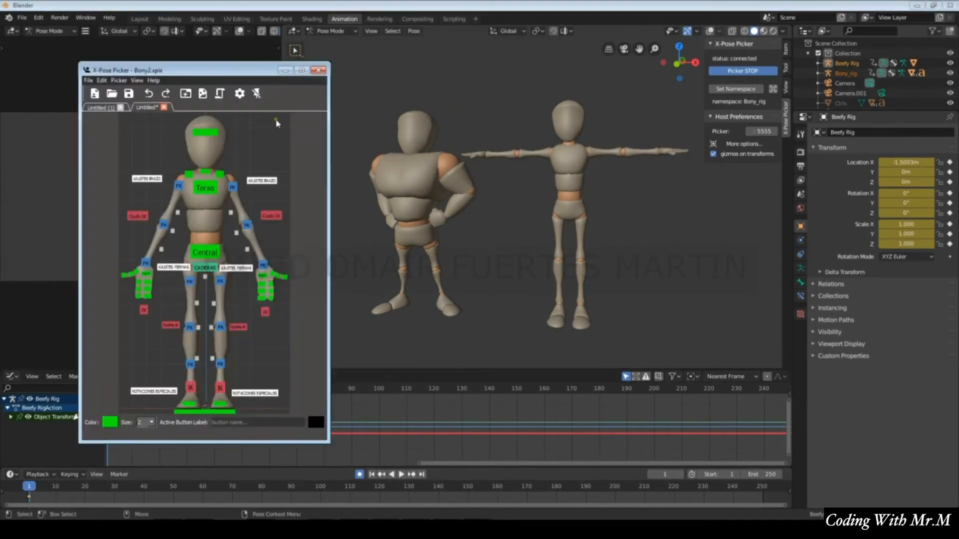
left_click(257, 94)
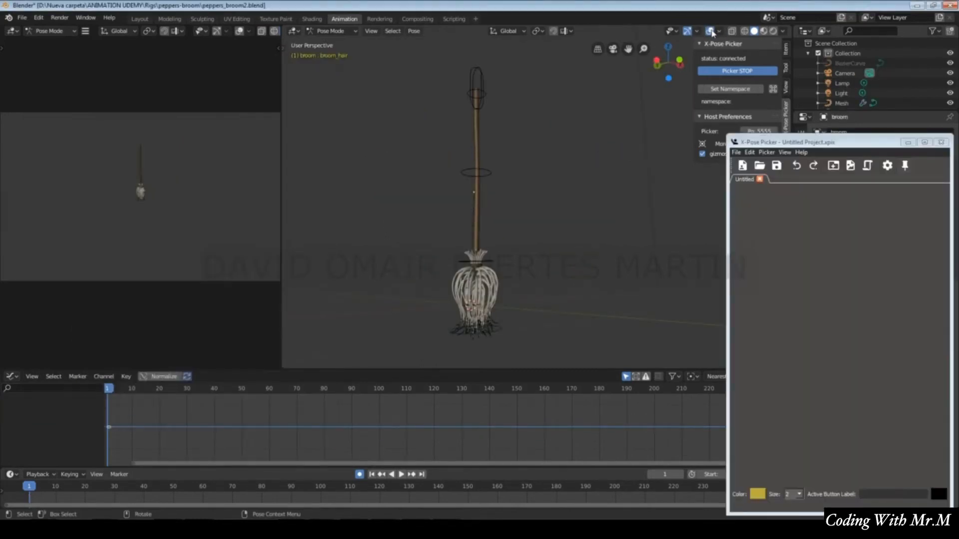
Hide the viewport overlays and copy a screen capture cropped around the broom
left_click(710, 31)
key("Print")
left_click_drag(434, 76, 518, 350)
key("ctrl+c")
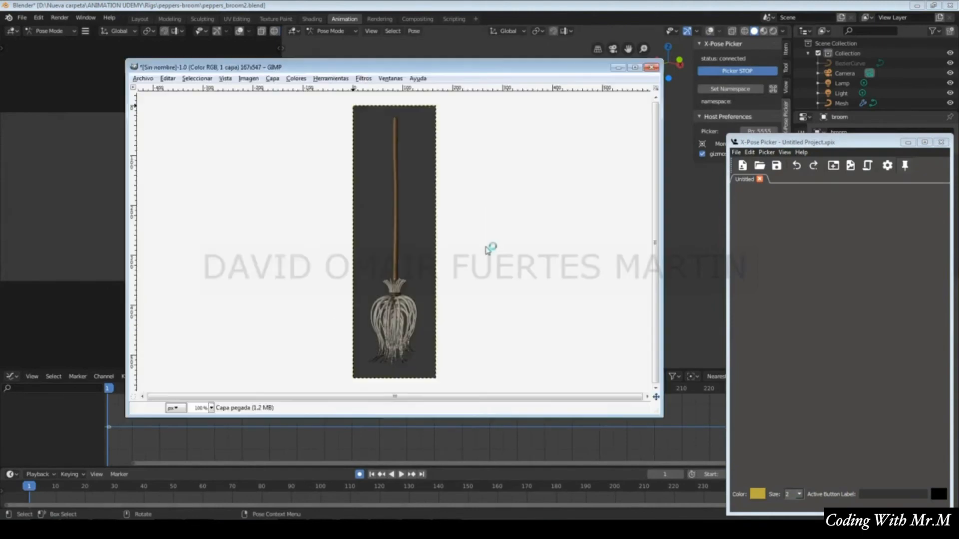
Export the pasted broom capture from GIMP as fregona.png and close GIMP
left_click(143, 79)
left_click(163, 213)
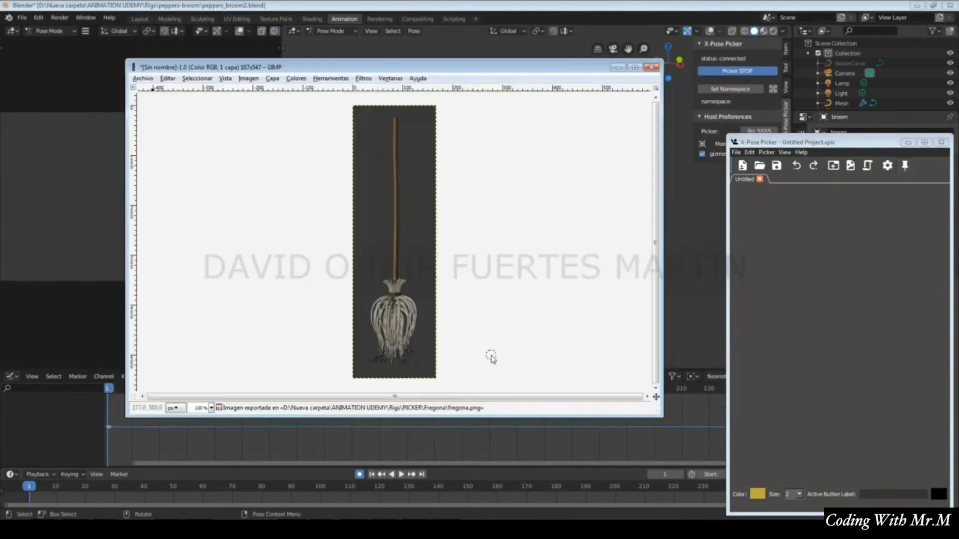
key("ctrl+w")
left_click(291, 418)
left_click(651, 68)
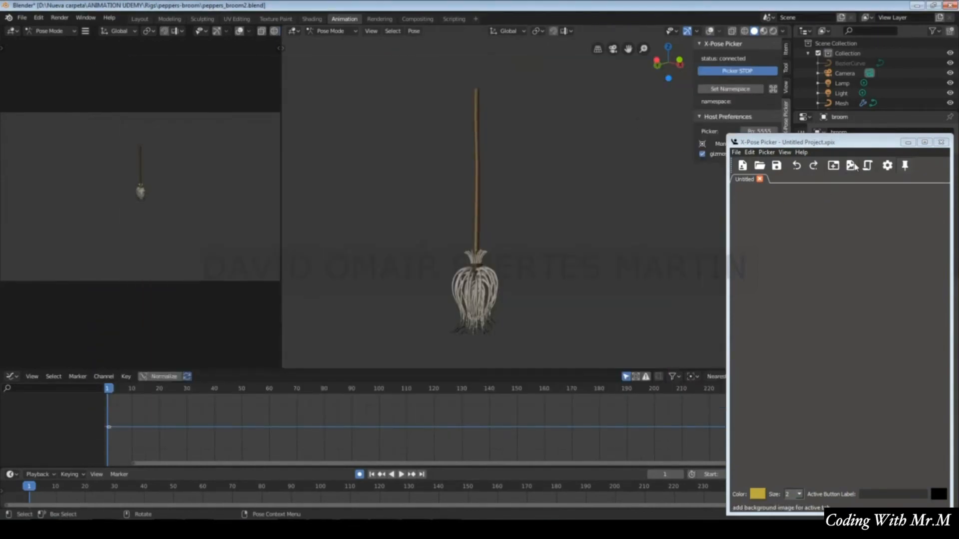
Add the exported broom image as the background of the empty picker tab
left_click(850, 166)
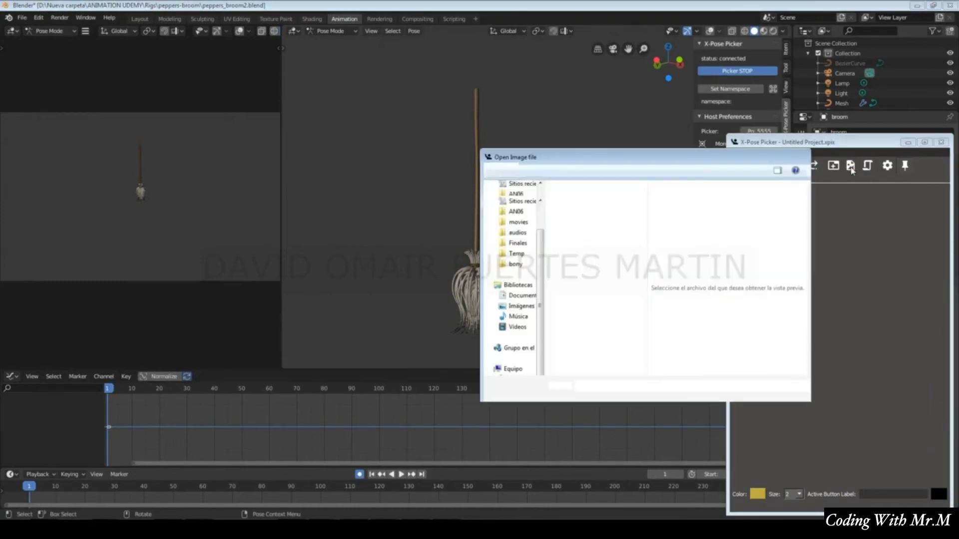
left_click(597, 242)
left_click(861, 400)
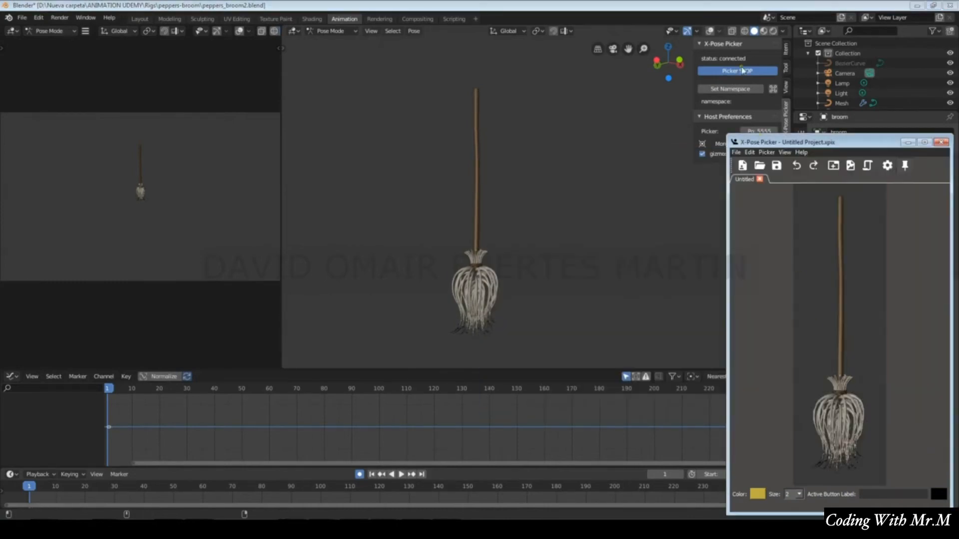
Show the viewport overlays again, select the broom_master control, and set the picker's namespace from it
left_click(709, 31)
left_click(487, 100)
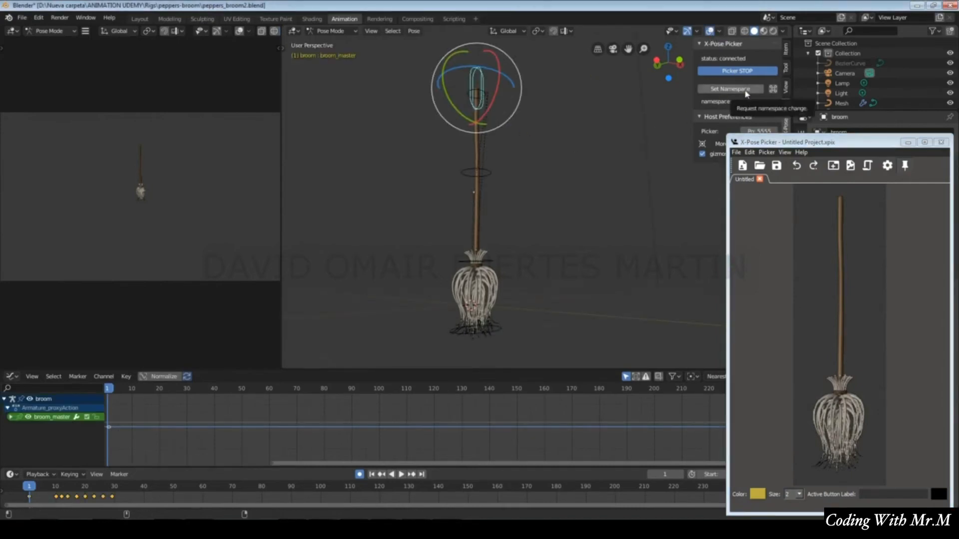
left_click(747, 93)
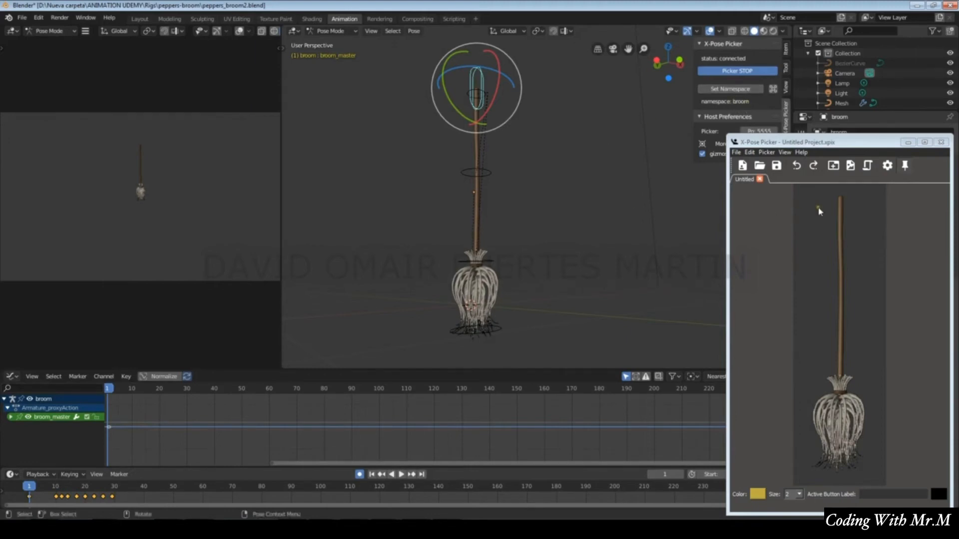
Add a picker button for broom_master at the handle's tip and one for the broom_top control just below it
right_click(843, 206)
left_click(870, 210)
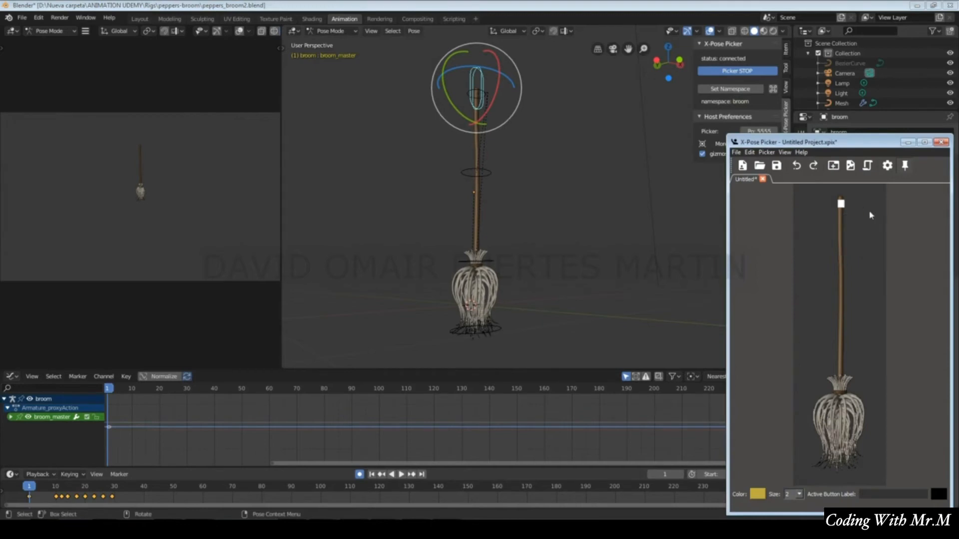
left_click(482, 105)
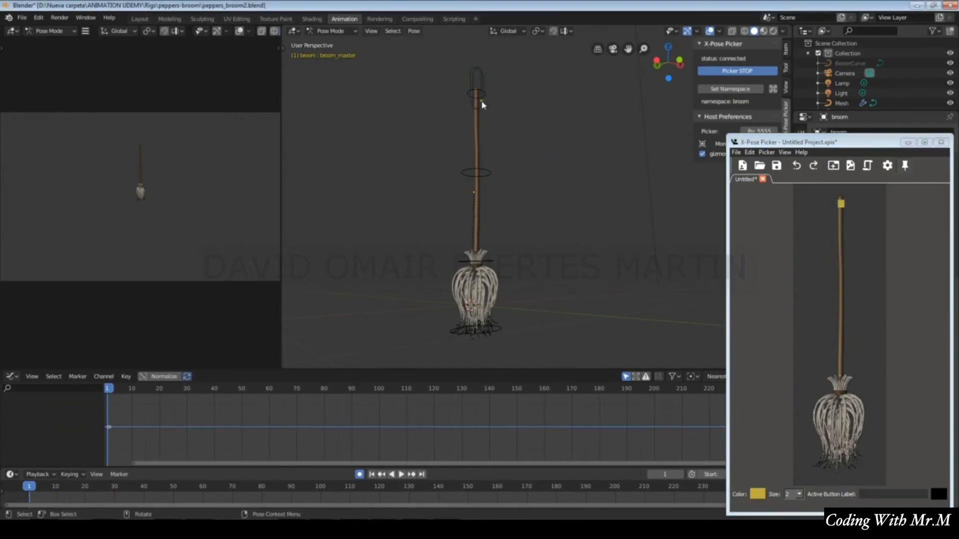
left_click(479, 95)
right_click(845, 220)
left_click(869, 224)
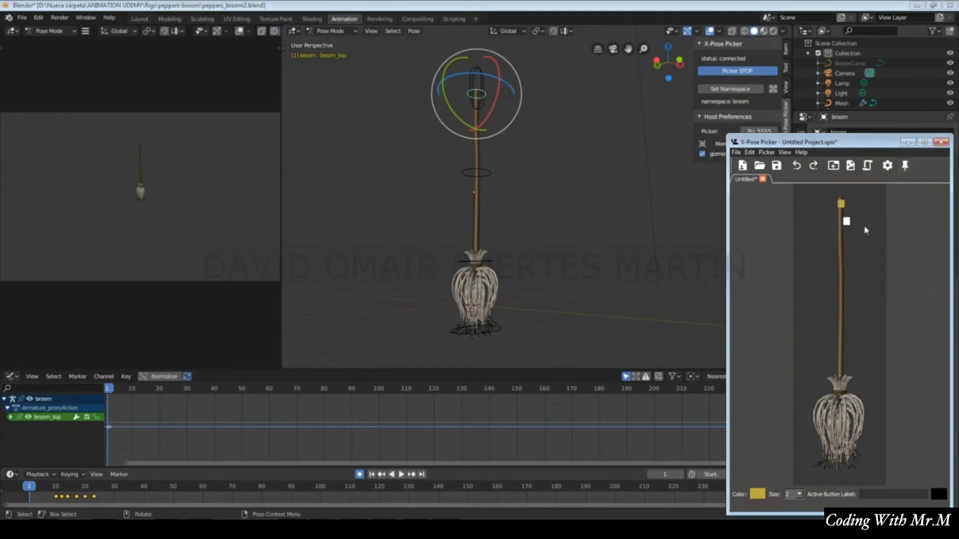
Add a picker button for the broom_mid control beside the handle's middle and one for broom_tip at the top of the bristles
left_click(497, 178)
right_click(840, 284)
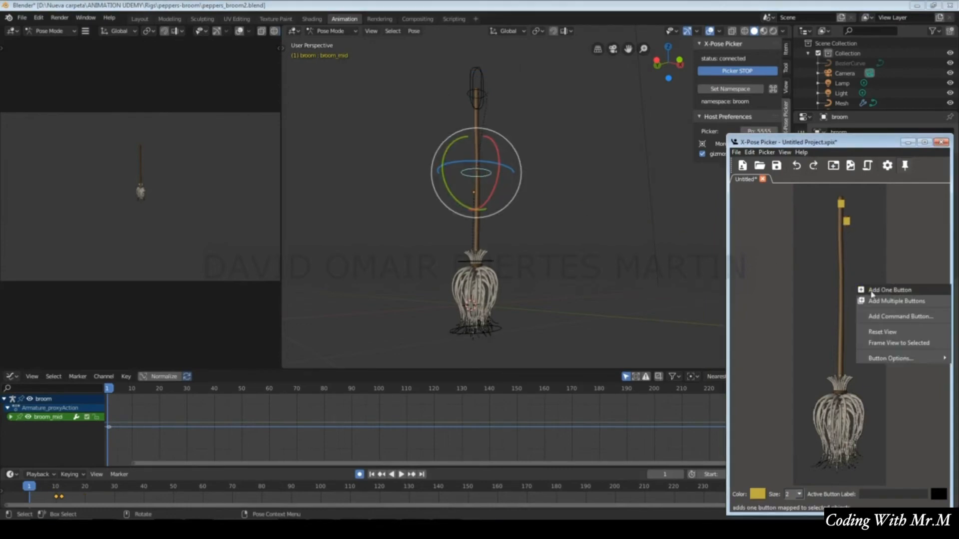
left_click(863, 289)
left_click(493, 261)
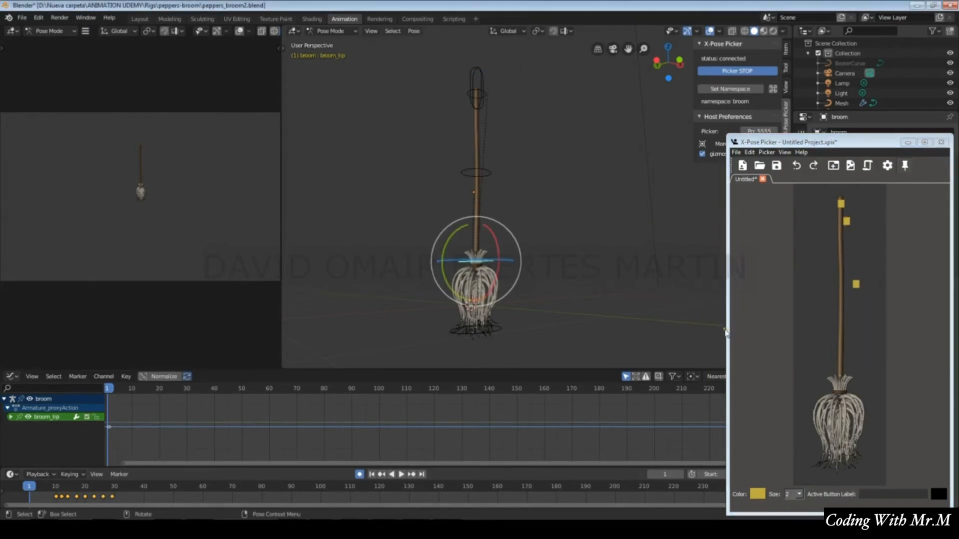
right_click(851, 376)
left_click(867, 388)
Add a green picker button of size 4 for the broom_hair control at the lower end of the bristles
left_click(489, 340)
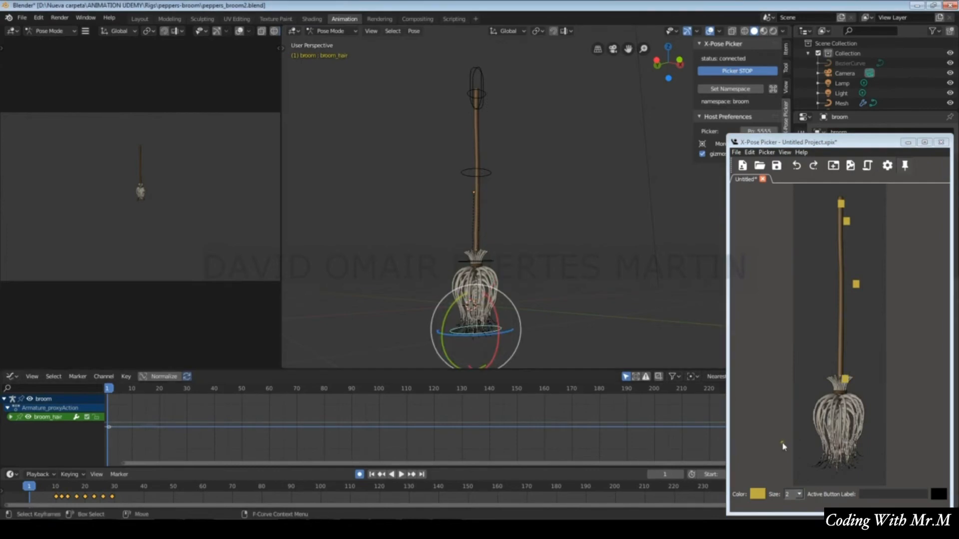
right_click(854, 457)
left_click(869, 467)
left_click(758, 495)
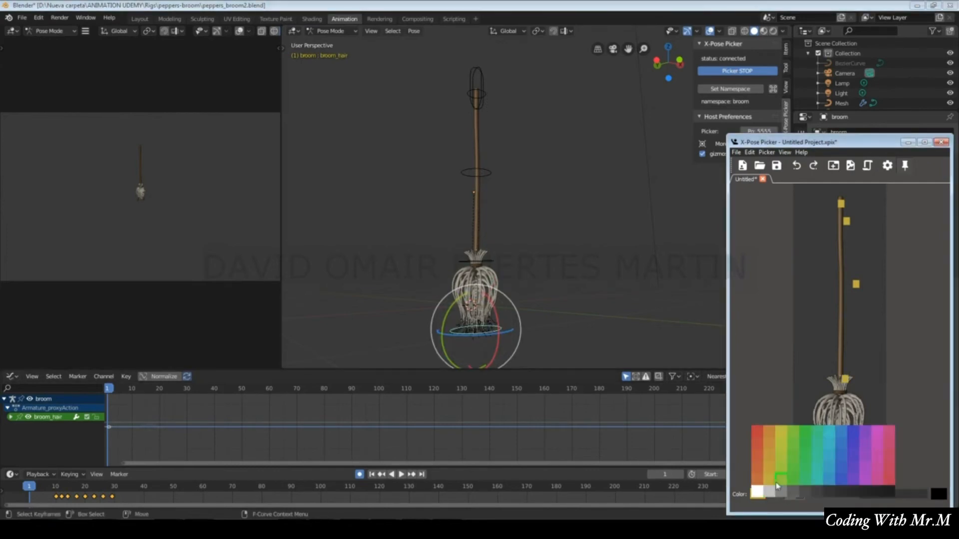
left_click(799, 481)
left_click(798, 495)
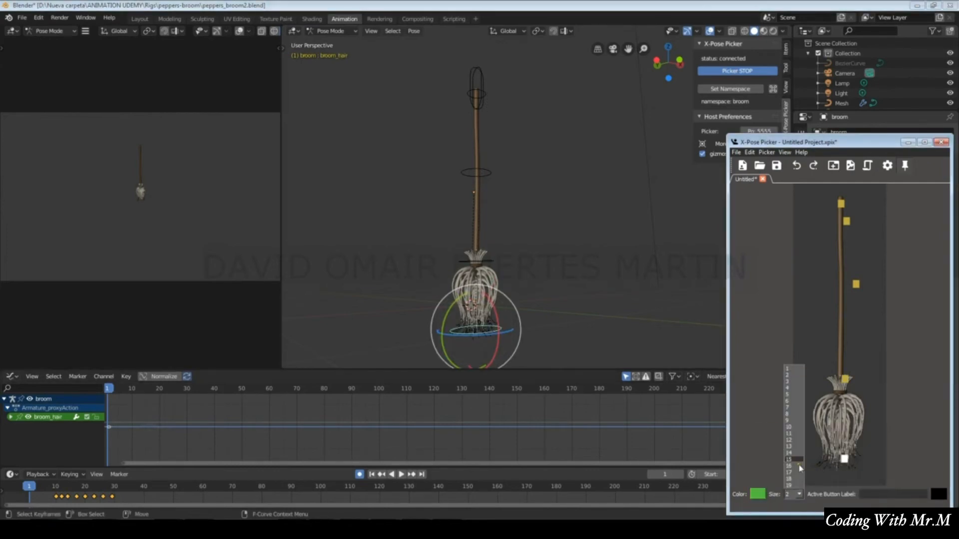
left_click(788, 388)
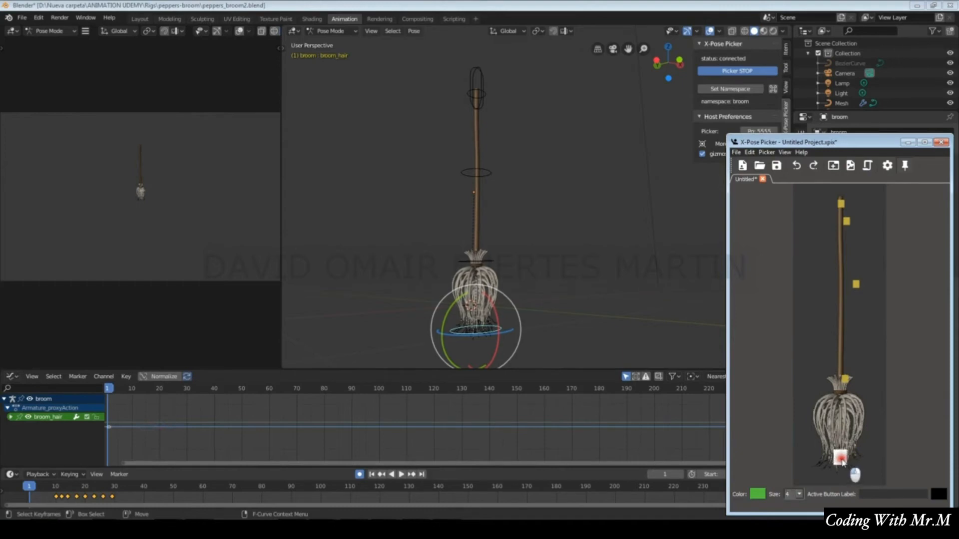
Recolour the broom_master picker button green and set its size to 5
left_click(841, 203)
left_click(759, 494)
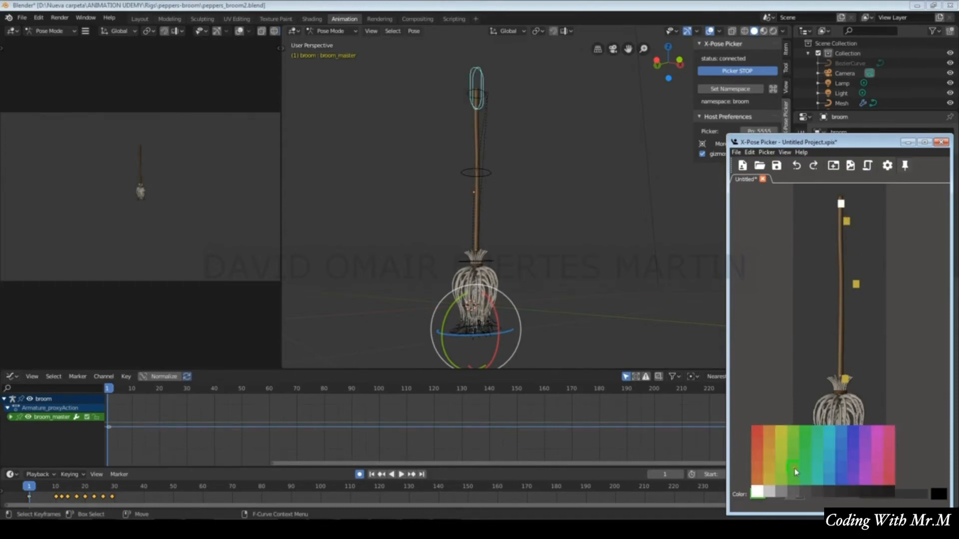
left_click(799, 477)
left_click(793, 494)
left_click(789, 395)
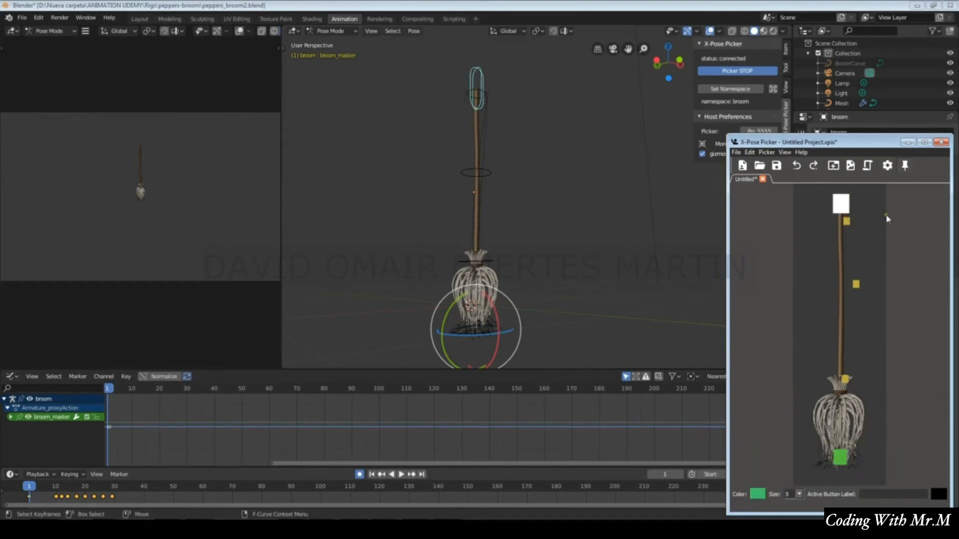
Reposition the broom_top, broom_mid and broom_tip buttons so they line up along the centre of the broom handle
left_click(842, 225)
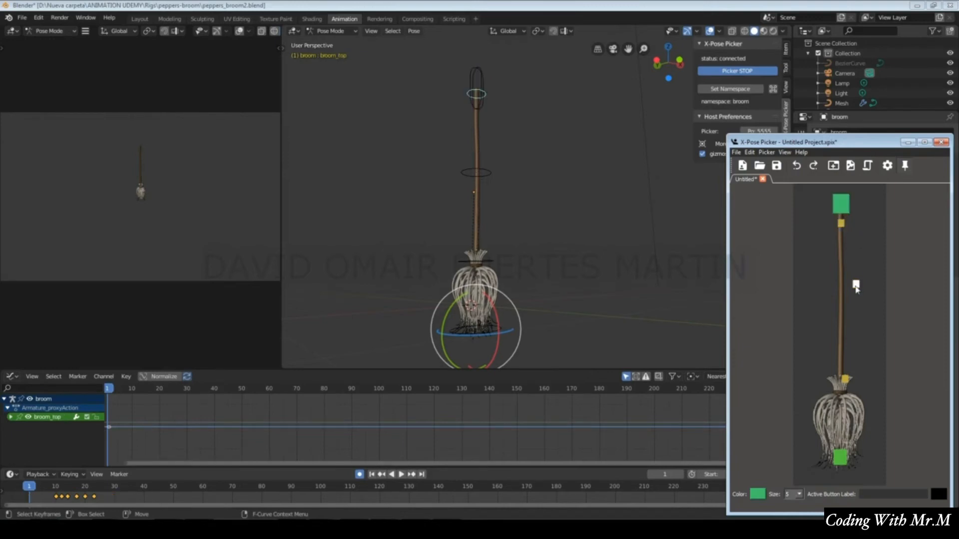
left_click_drag(856, 284, 841, 296)
left_click(843, 381)
Test the picker by selecting the broom_master, broom_mid, broom_tip and broom_hair controls through their buttons
left_click(841, 203)
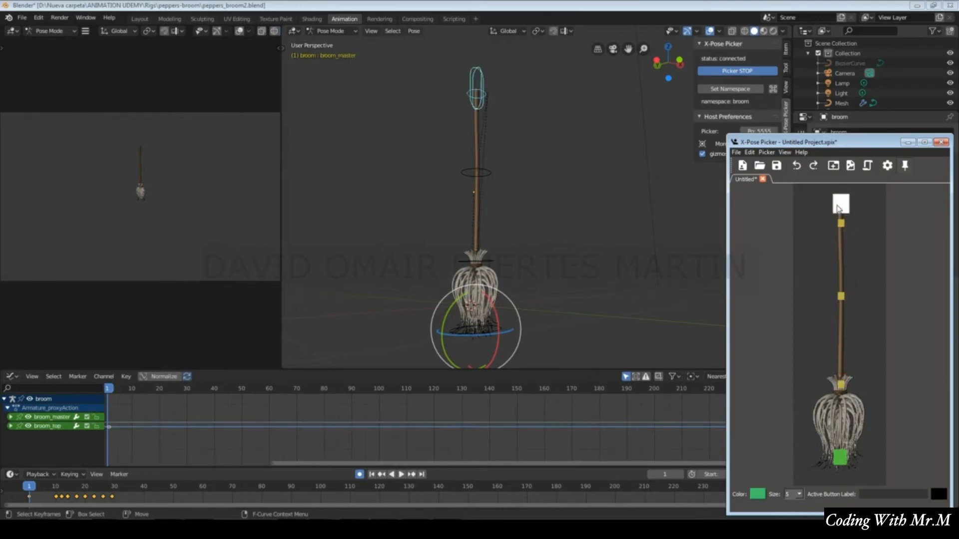
left_click(841, 297)
left_click(841, 384)
left_click(841, 457)
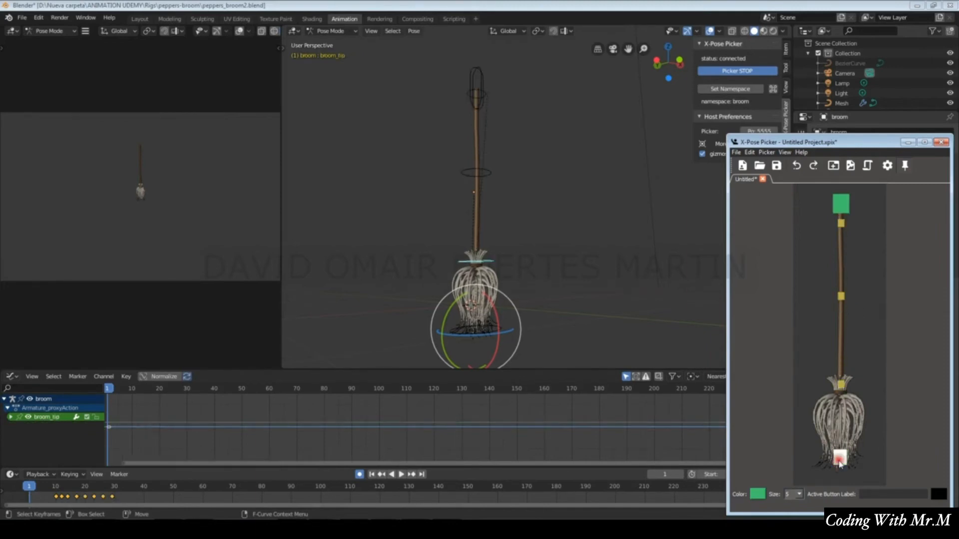
Try the label MOVER on the broom_master picker button and remove it again
left_click(839, 204)
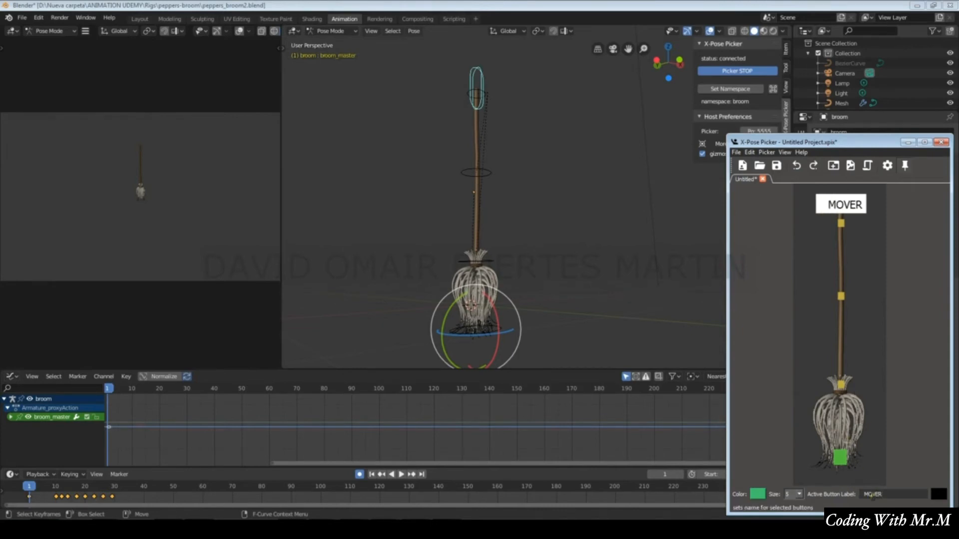
left_click(855, 497)
key("Return")
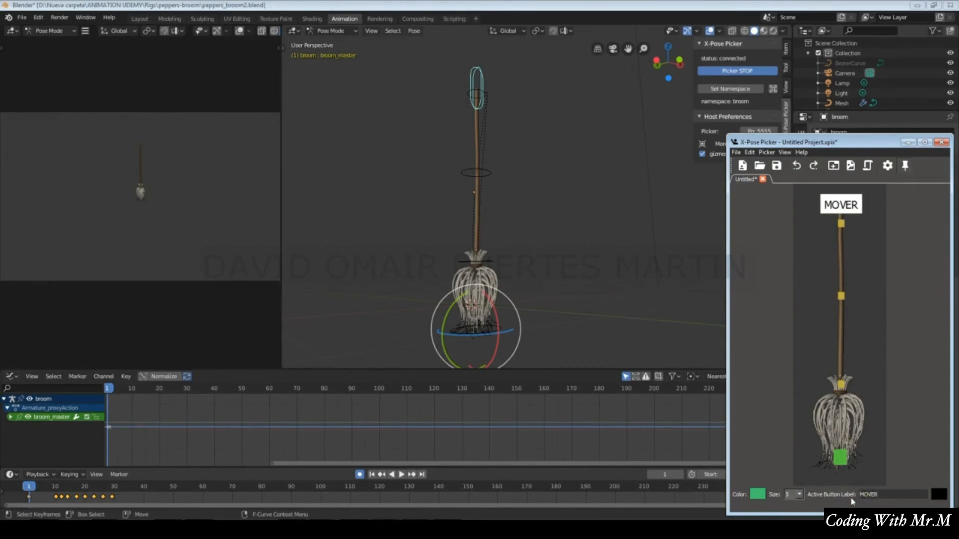
left_click(858, 308)
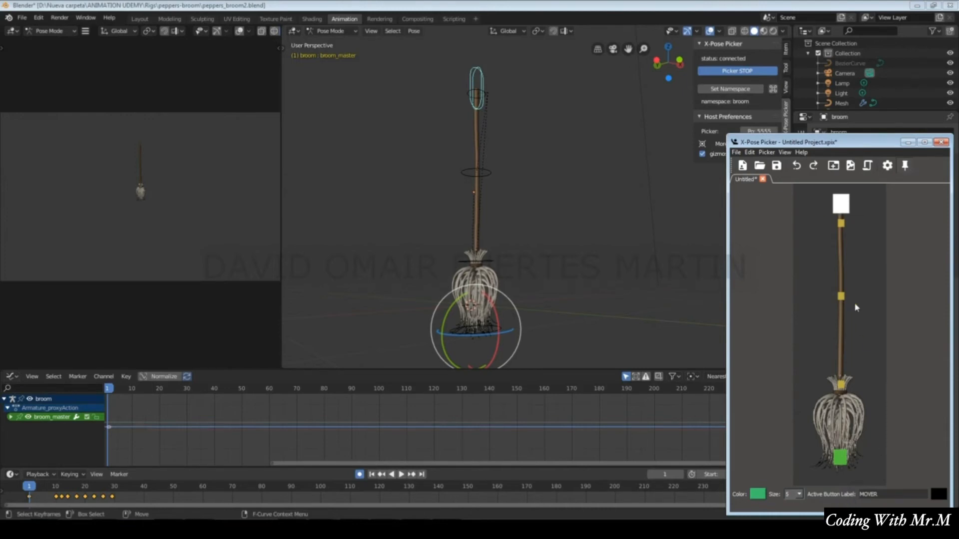
Save the picker project as fregona in the Fregona folder
left_click(840, 223)
left_click(842, 389)
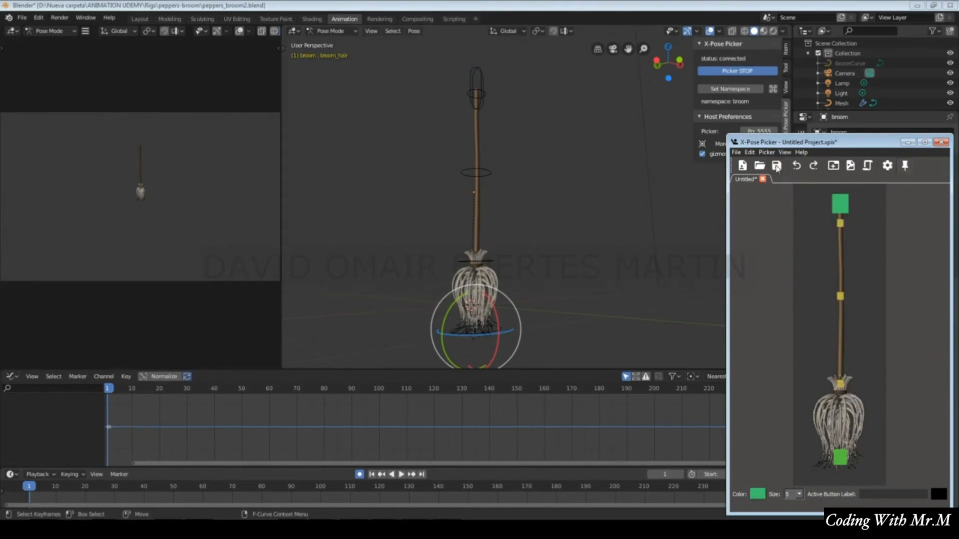
left_click(777, 165)
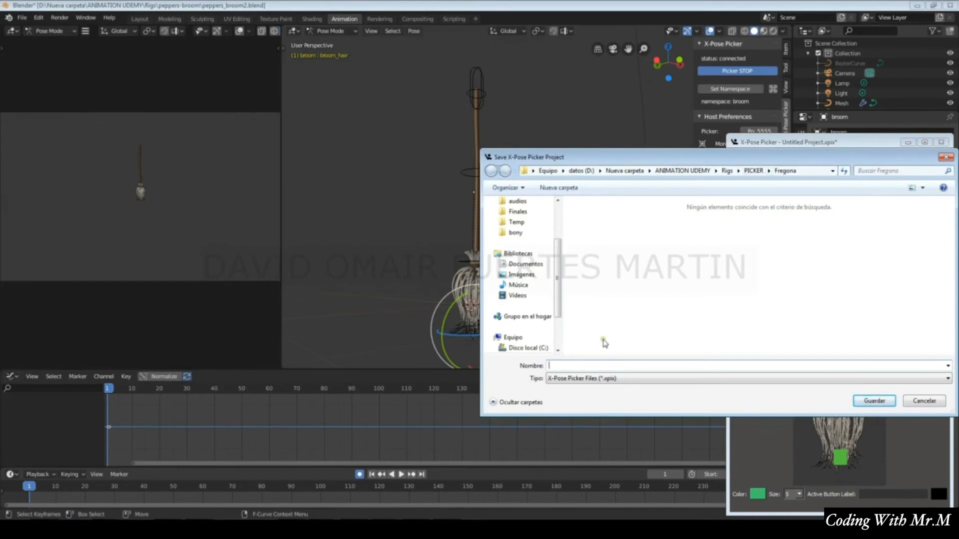
left_click(589, 365)
type("fregona")
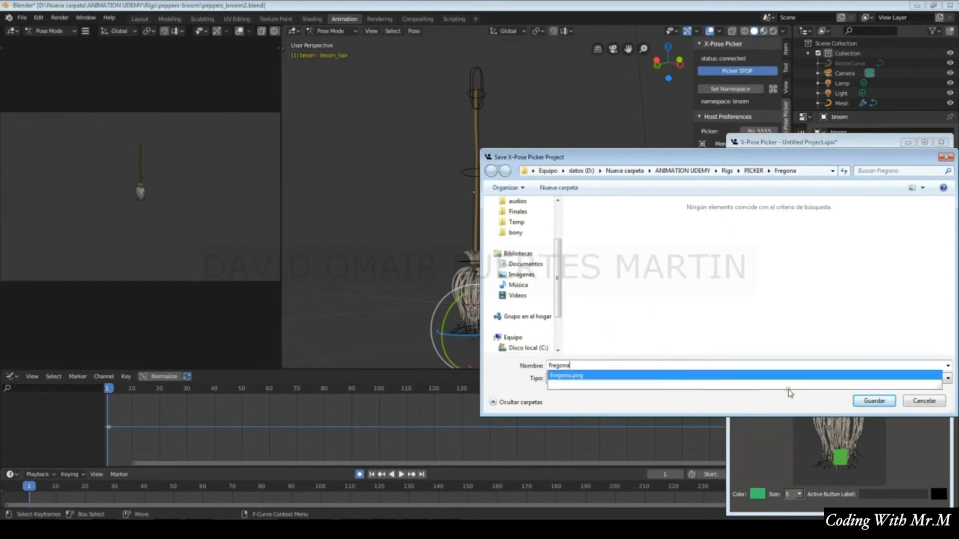
left_click(871, 400)
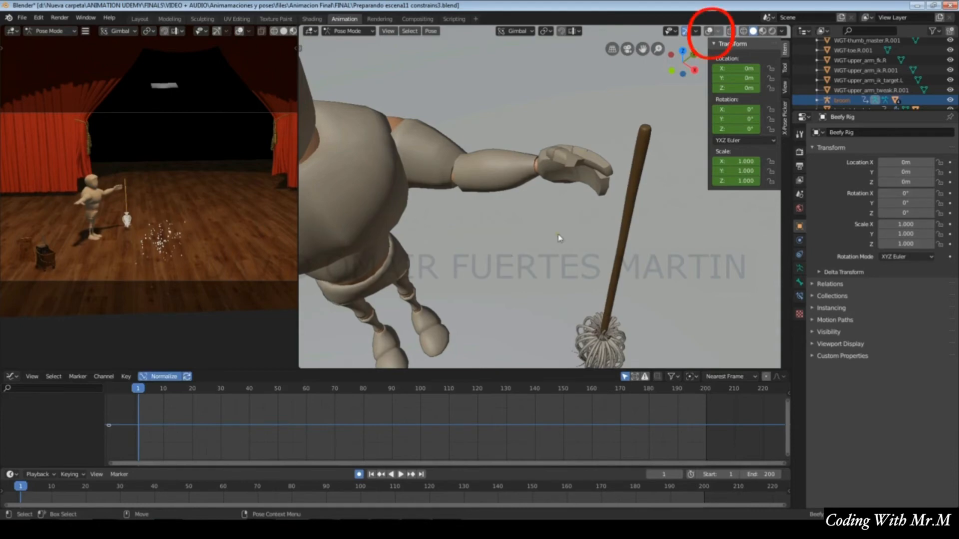
Show the viewport overlays, try rotating the character's upper_arm_fk.L control, and undo the rotation
left_click(709, 31)
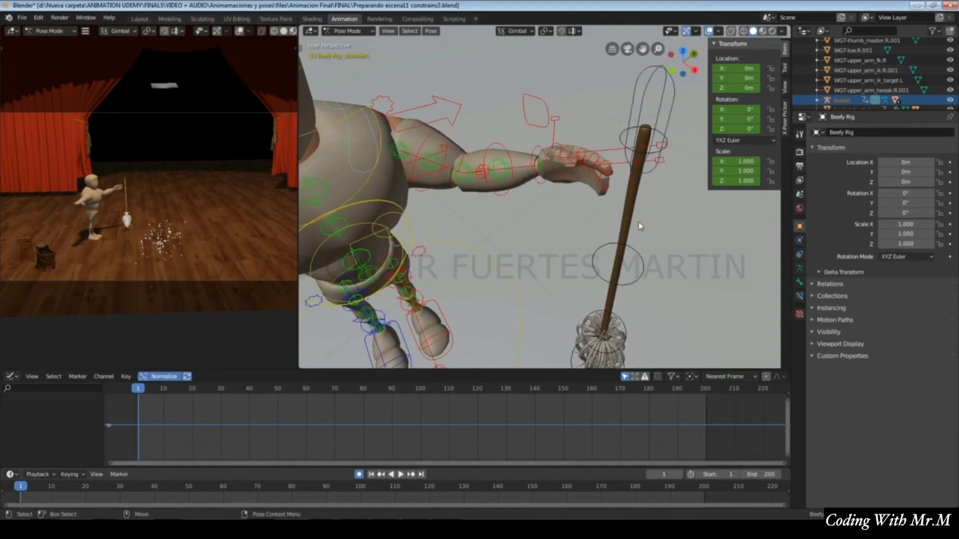
left_click(424, 136)
left_click_drag(424, 140, 553, 179)
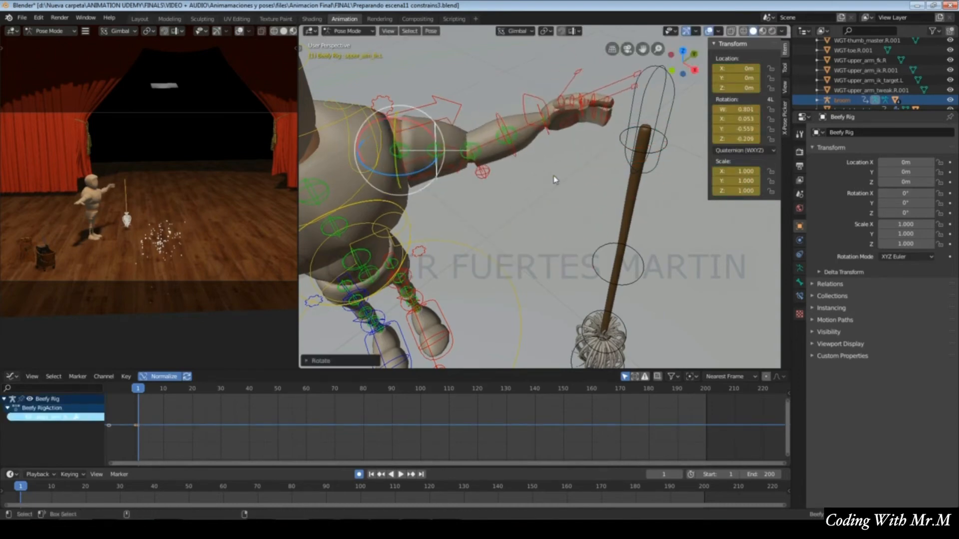
key("ctrl+z")
Move the broom_master control so that the broom handle sits in the character's left hand
left_click(658, 109)
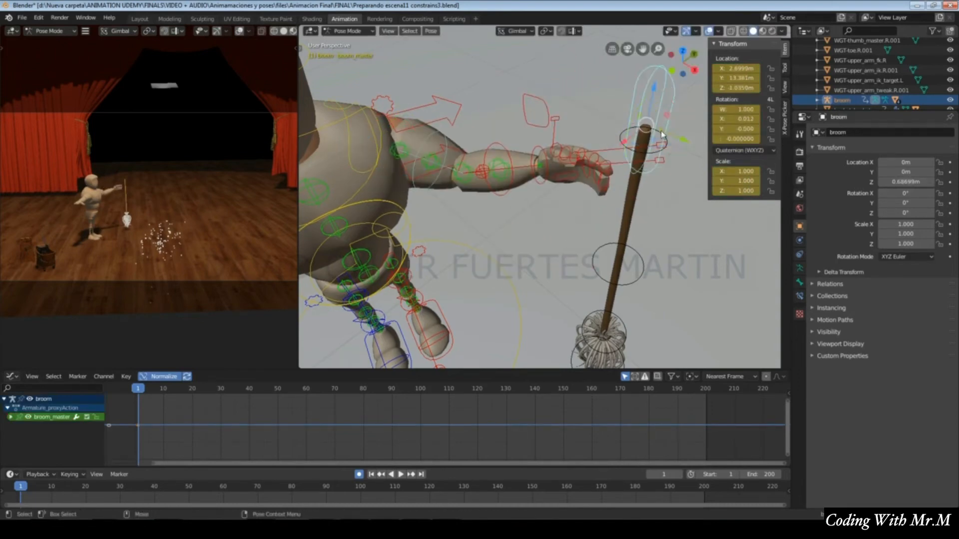
key("g")
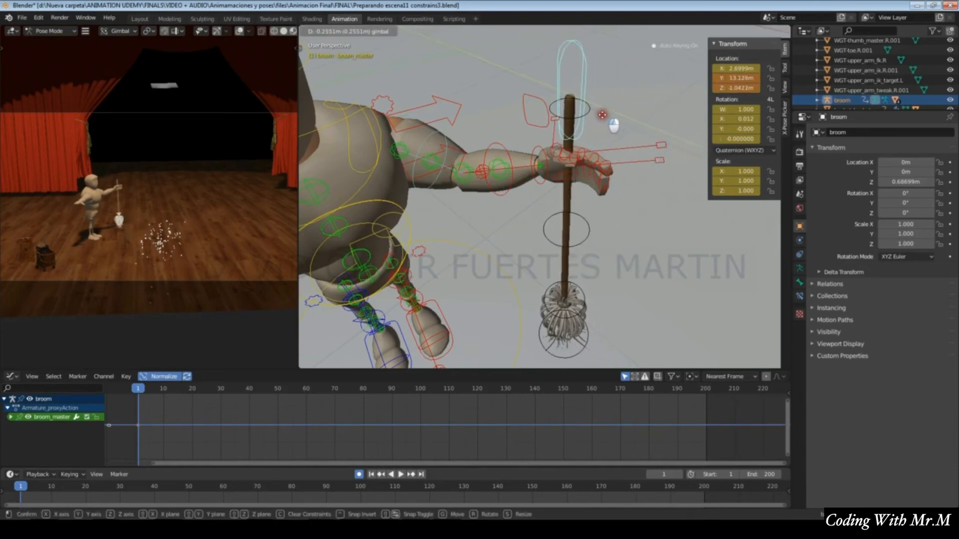
left_click(619, 126)
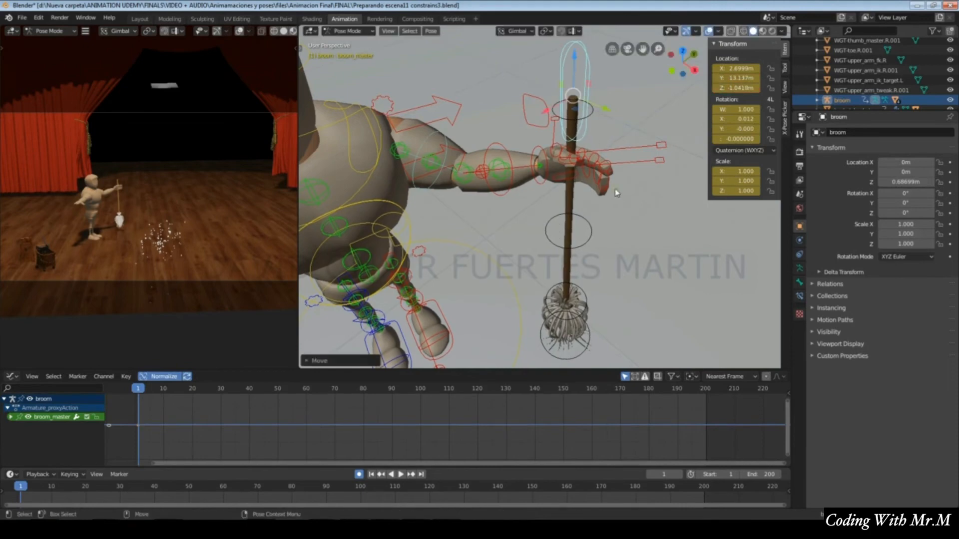
key("g")
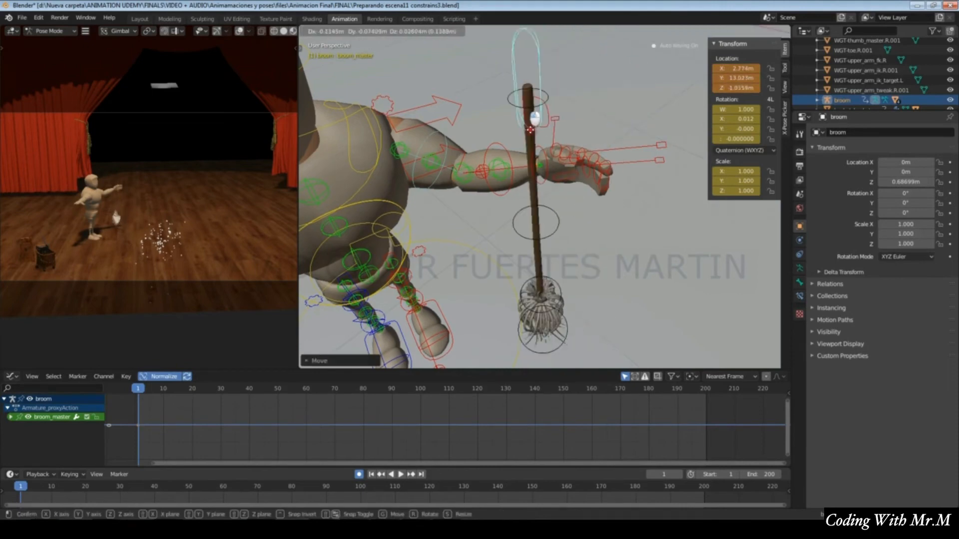
left_click(558, 98)
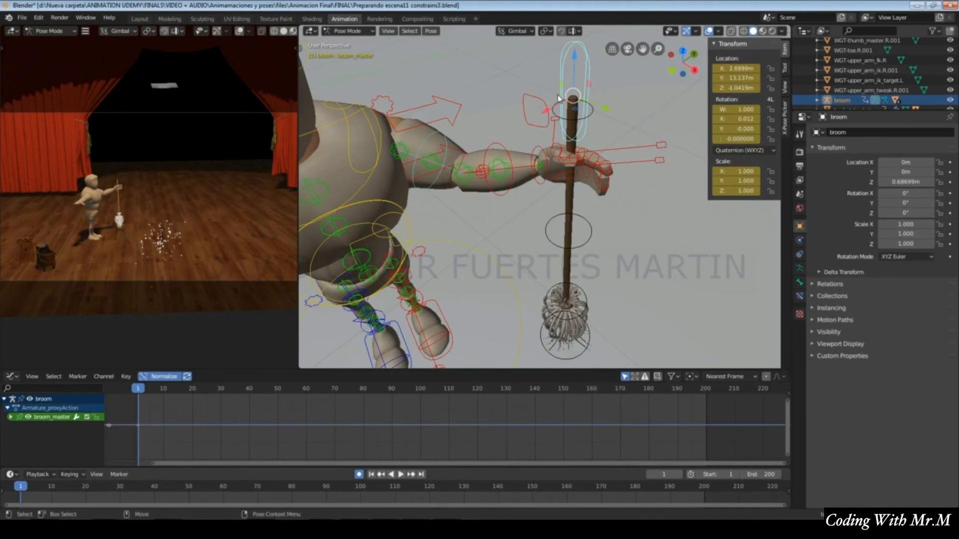
Add a Child Of bone constraint to broom_master with Beefy Rig as its target
left_click(801, 299)
left_click(936, 133)
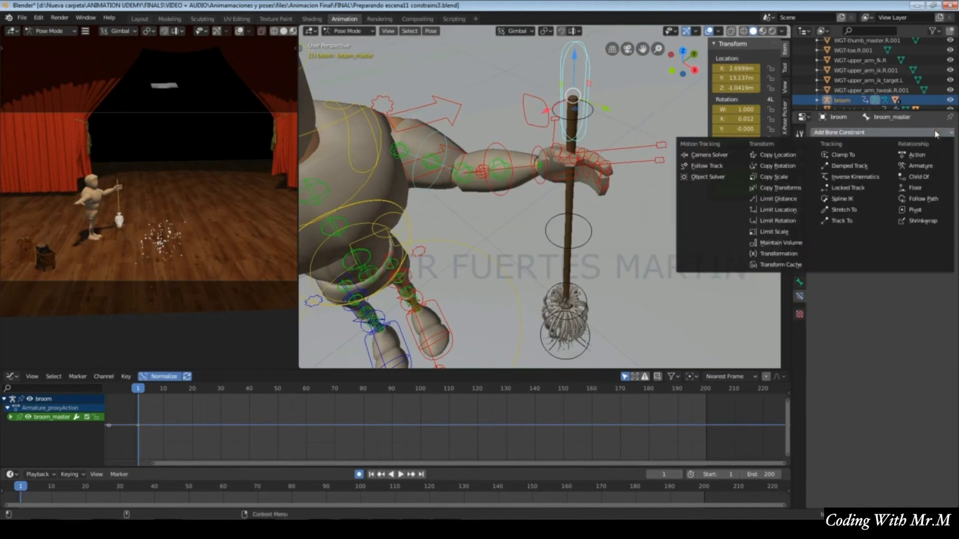
left_click(938, 179)
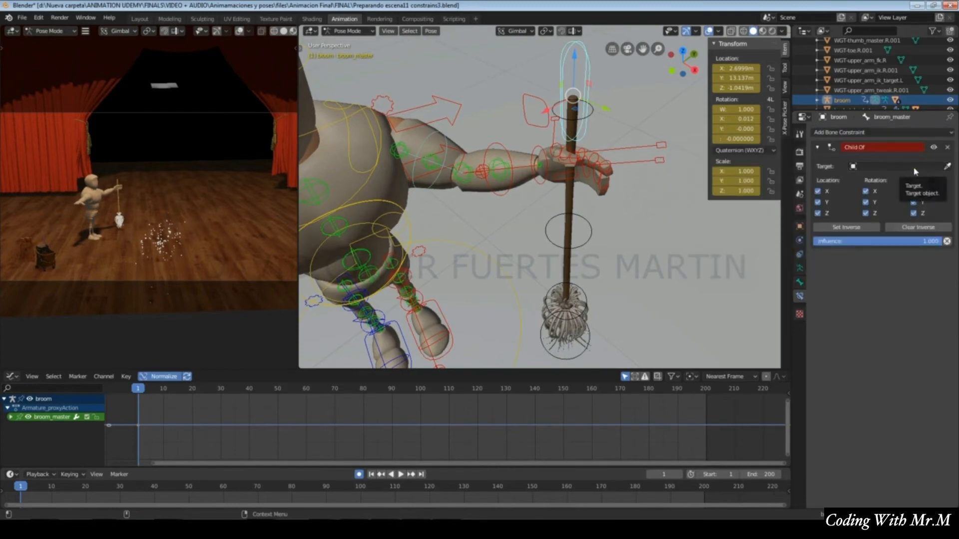
left_click(915, 171)
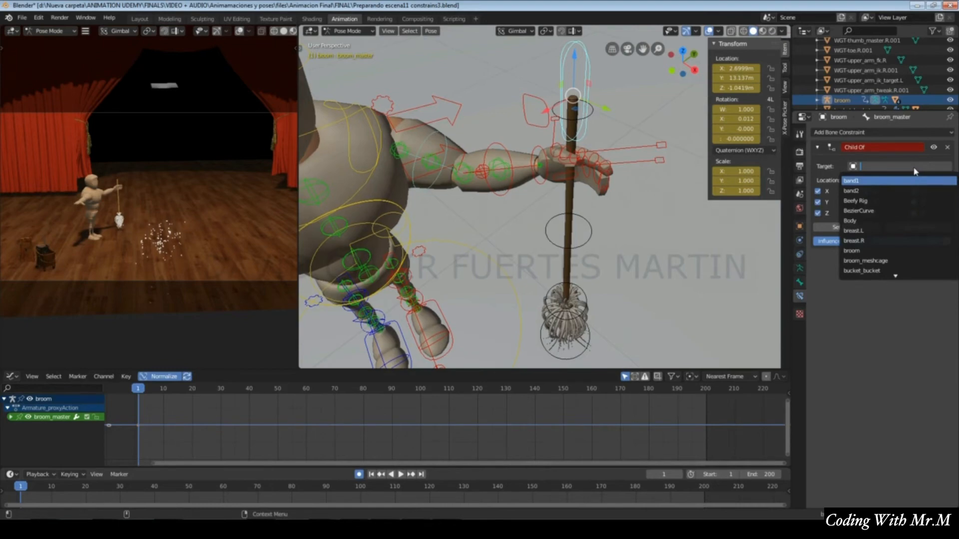
left_click(911, 200)
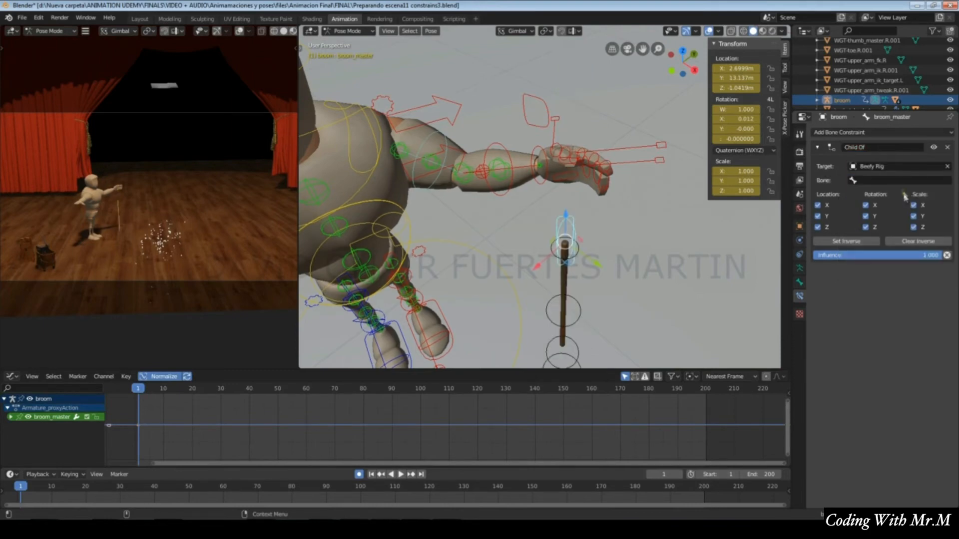
Set the Child Of constraint's bone to hand_fk.L and apply Set Inverse
left_click(903, 180)
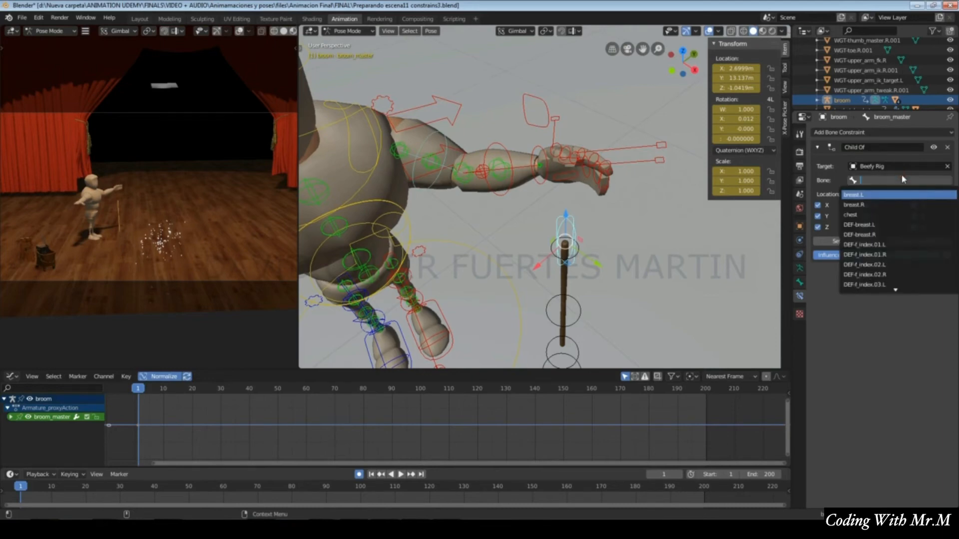
type("hand")
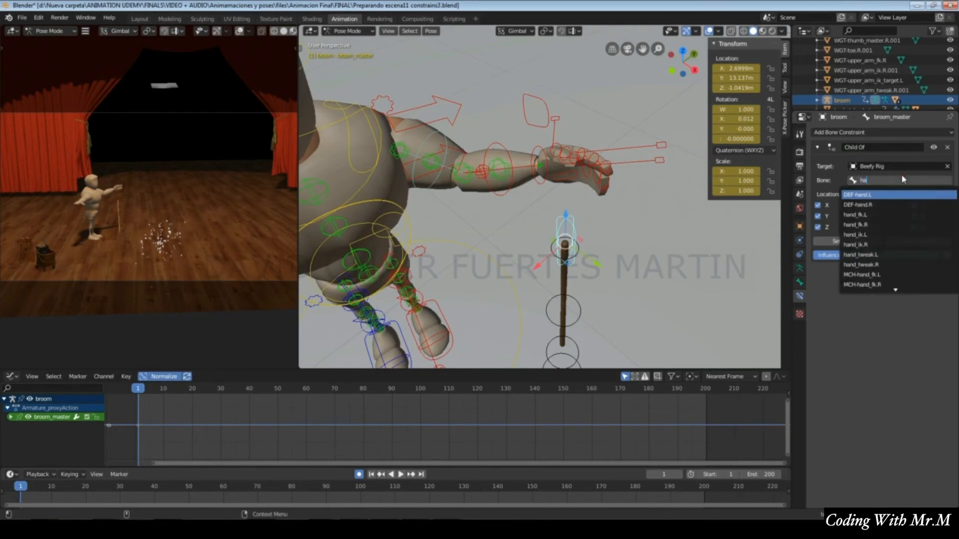
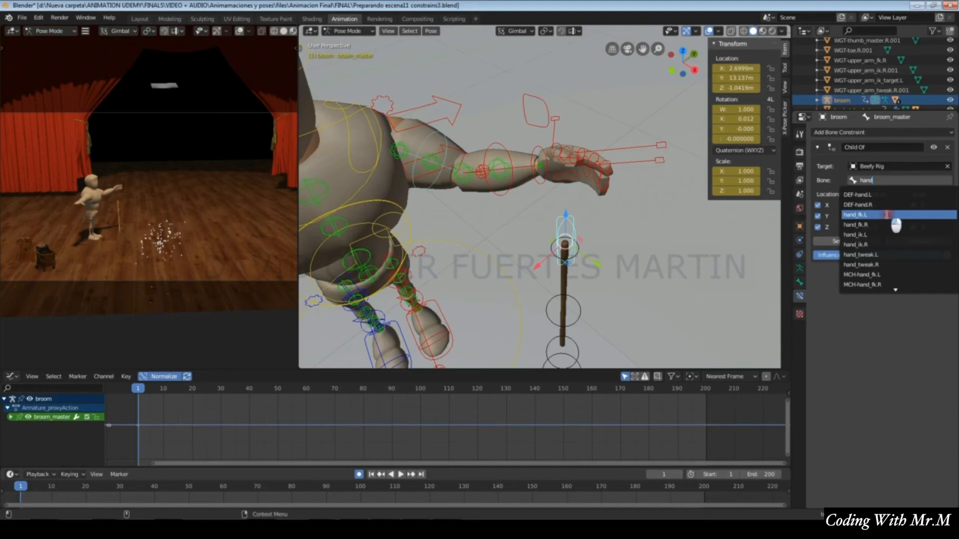
left_click(886, 215)
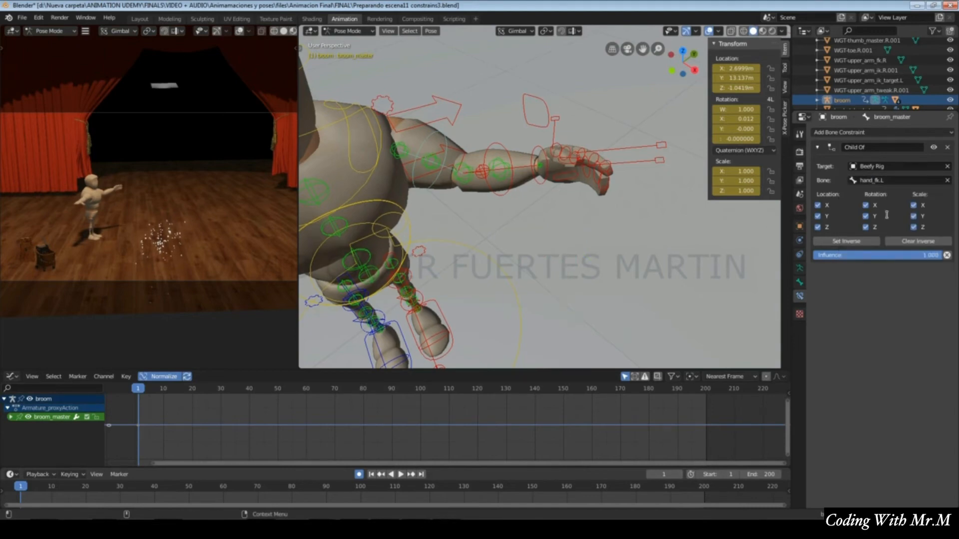
left_click(868, 244)
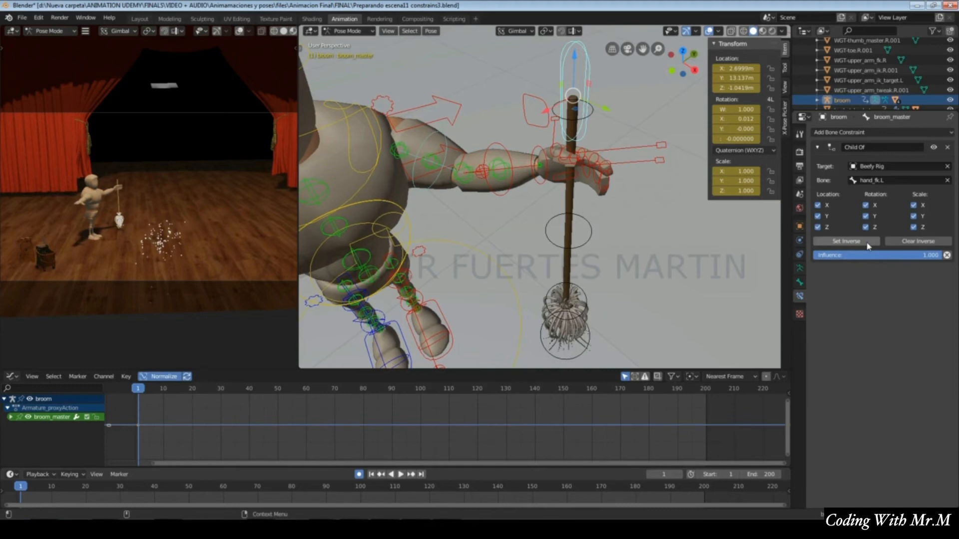
left_click(868, 245)
Rotate the character's upper_arm_fk.L and hand_fk.L controls to test the broom's Child Of constraint
left_click(483, 107)
left_click(438, 134)
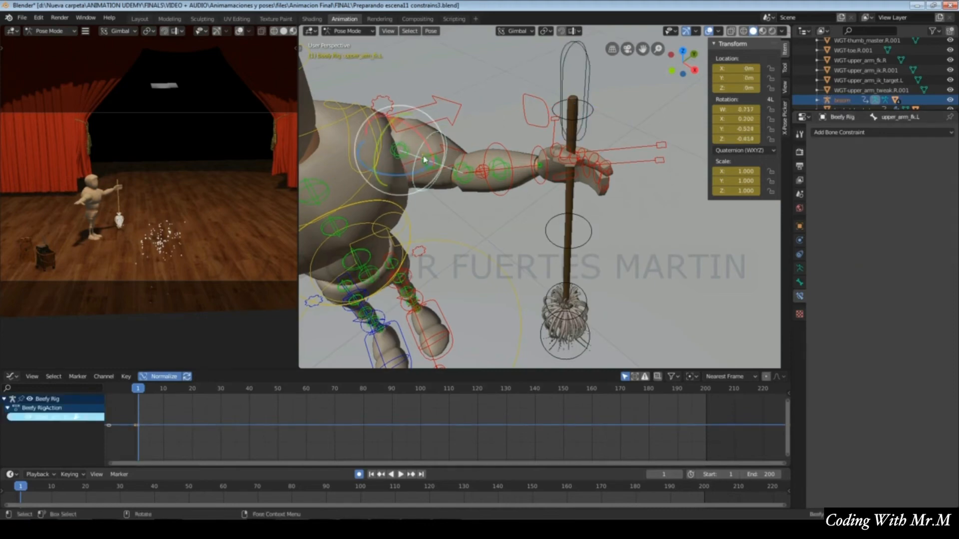
left_click_drag(424, 159, 444, 158)
left_click(555, 156)
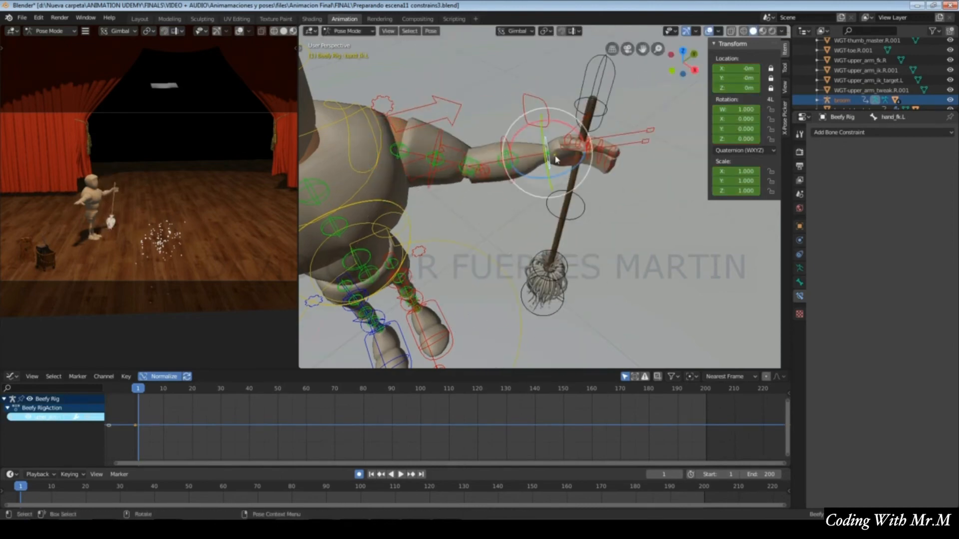
left_click_drag(556, 159, 580, 126)
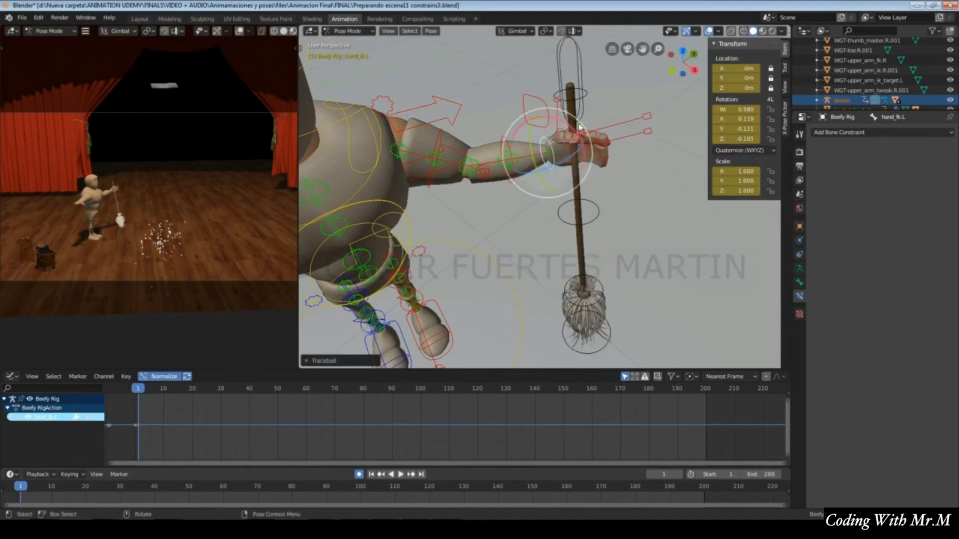
Move broom_master away from the hand, rotate the hand slightly, and shift broom_master along its own axis to test its independence
left_click(578, 97)
key("g")
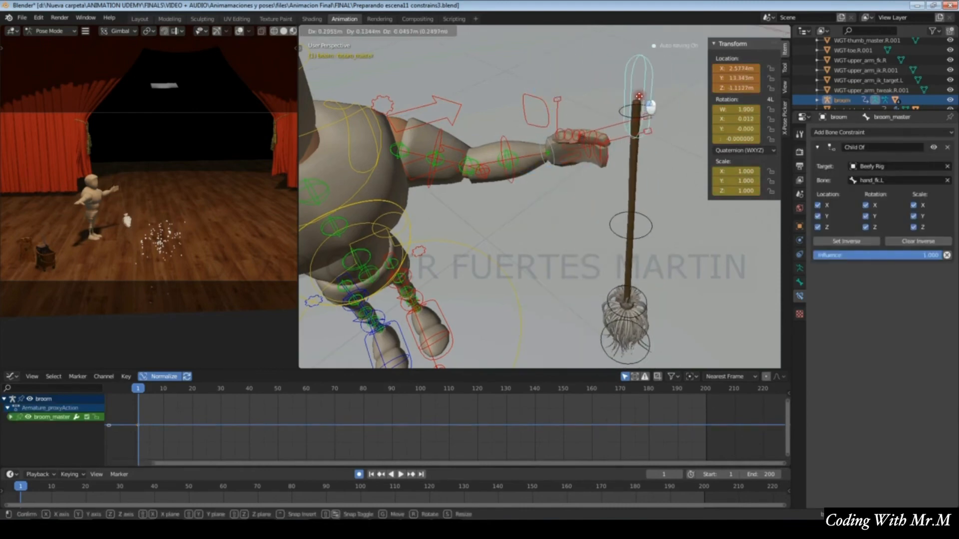
left_click(639, 97)
left_click(544, 164)
mouse_move(563, 157)
left_mouse_down()
mouse_move(541, 129)
mouse_move(562, 149)
left_mouse_up()
left_click(639, 107)
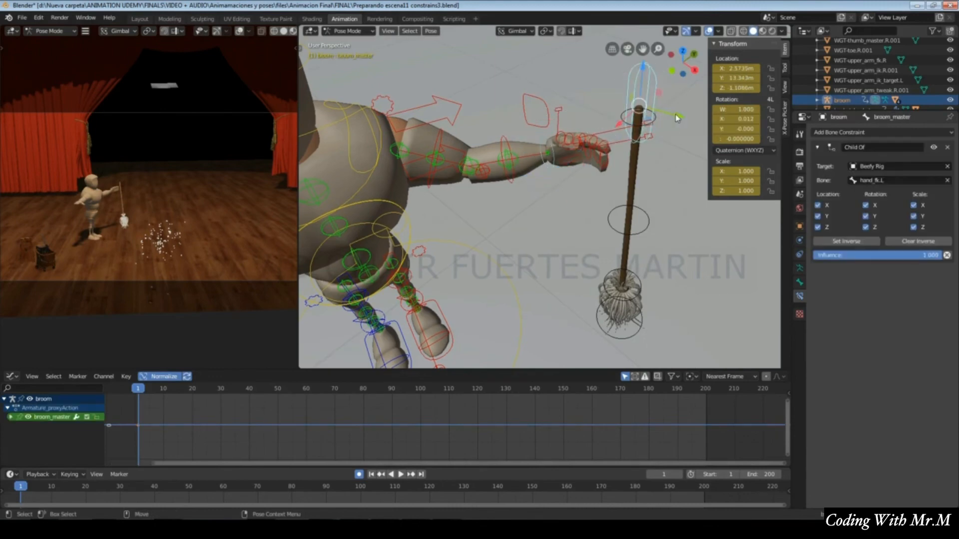
left_click_drag(675, 115, 546, 123)
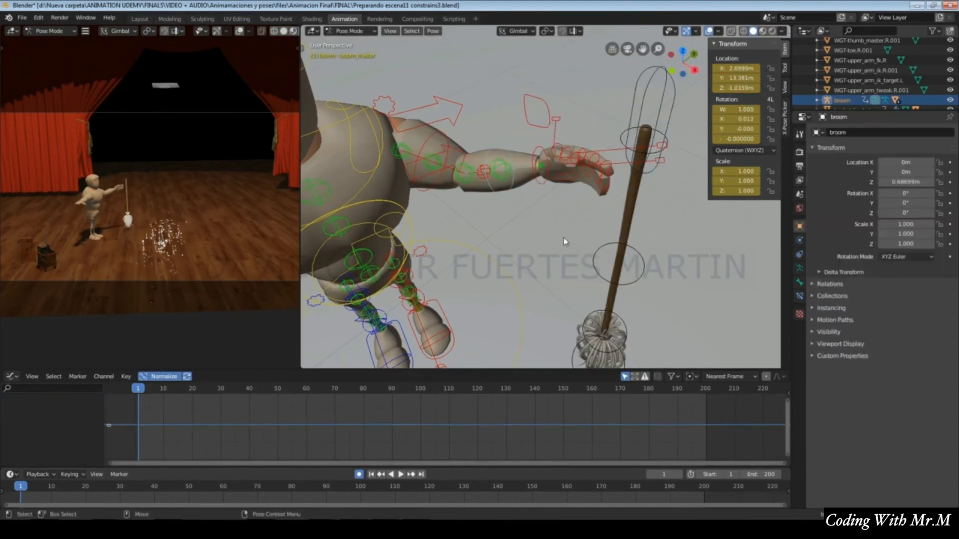
Set IK_FK on upper_arm_parent.L to 0.000, and position and rotate hand_ik.L next to the broom handle
left_click(390, 105)
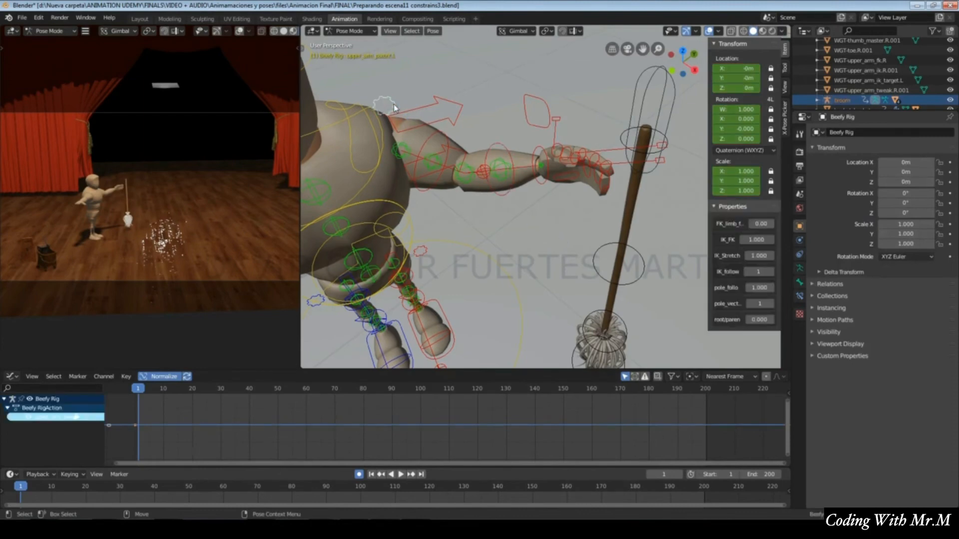
left_click_drag(761, 240, 660, 240)
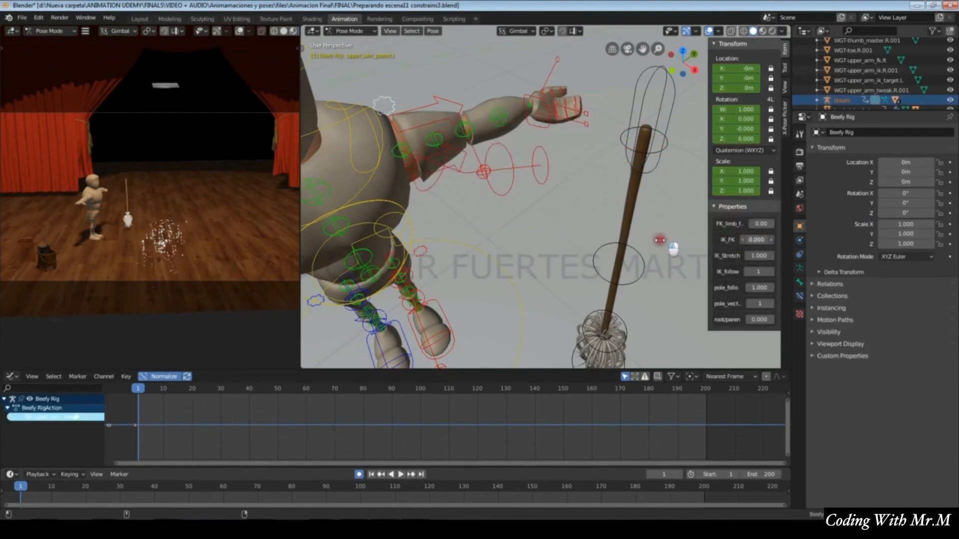
left_click(534, 126)
key("r")
key("r")
left_click(492, 132)
middle_click_drag(499, 131, 559, 175)
left_click_drag(639, 182, 562, 209)
middle_click_drag(562, 209, 537, 173)
left_click_drag(535, 200, 540, 181)
left_click_drag(549, 159, 574, 188)
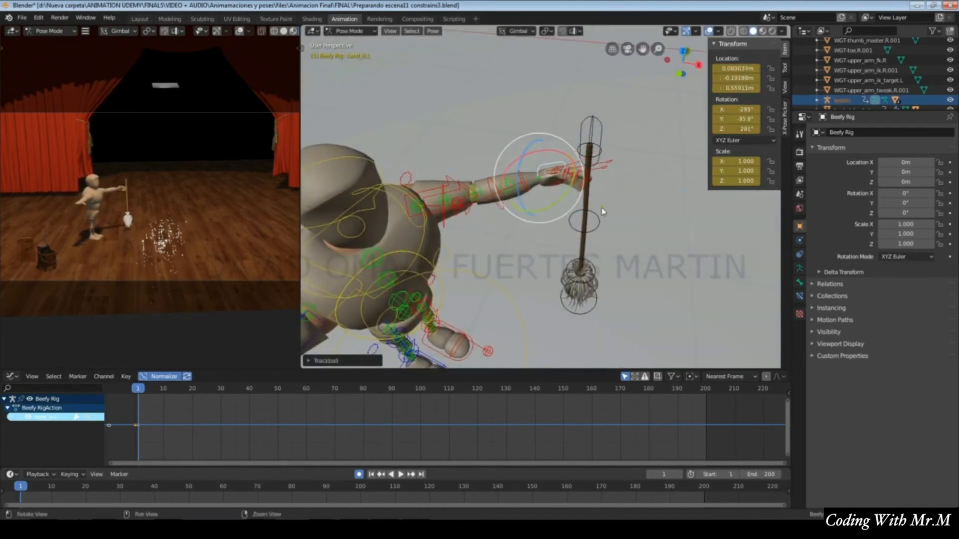
mouse_move(601, 212)
middle_mouse_down()
mouse_move(636, 233)
mouse_move(594, 224)
middle_mouse_up()
Move and rotate the broom_master control so that the handle sits inside the character's left hand
left_click(579, 154)
middle_click_drag(579, 157, 605, 150)
left_click_drag(604, 150, 632, 150)
middle_click_drag(631, 150, 519, 108)
mouse_move(500, 100)
left_mouse_down()
mouse_move(488, 98)
mouse_move(501, 99)
left_mouse_up()
left_click_drag(541, 72, 565, 82)
left_click_drag(554, 109, 581, 114)
mouse_move(581, 118)
middle_mouse_down()
mouse_move(626, 215)
mouse_move(608, 222)
mouse_move(571, 115)
middle_mouse_up()
left_click_drag(572, 112, 559, 103)
key("w")
left_click_drag(520, 131, 512, 140)
left_click_drag(512, 139, 618, 221, "alt")
scroll(618, 224, "down", 1)
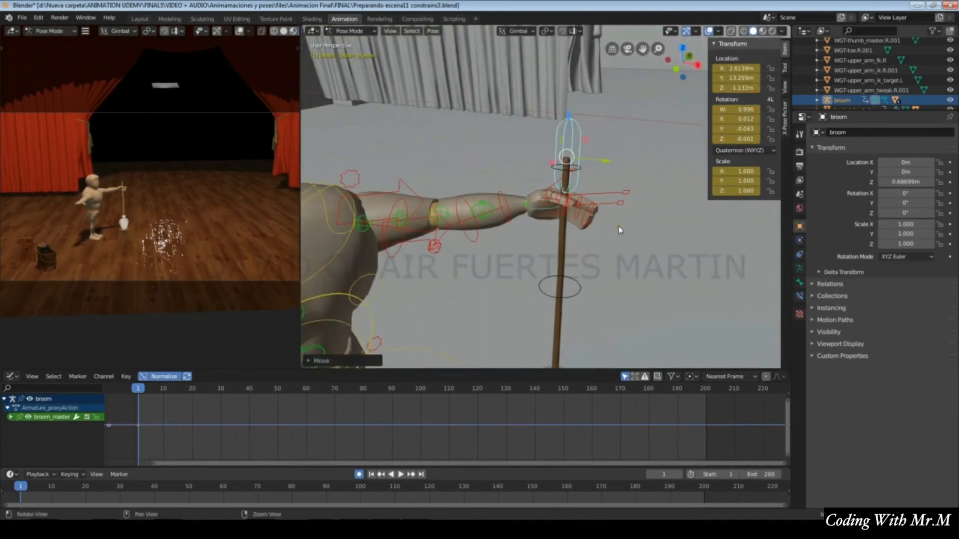
Add a Child Of bone constraint to hand_ik.L with broom as its target
middle_click_drag(618, 226, 639, 242)
left_click(640, 241)
left_click(575, 205)
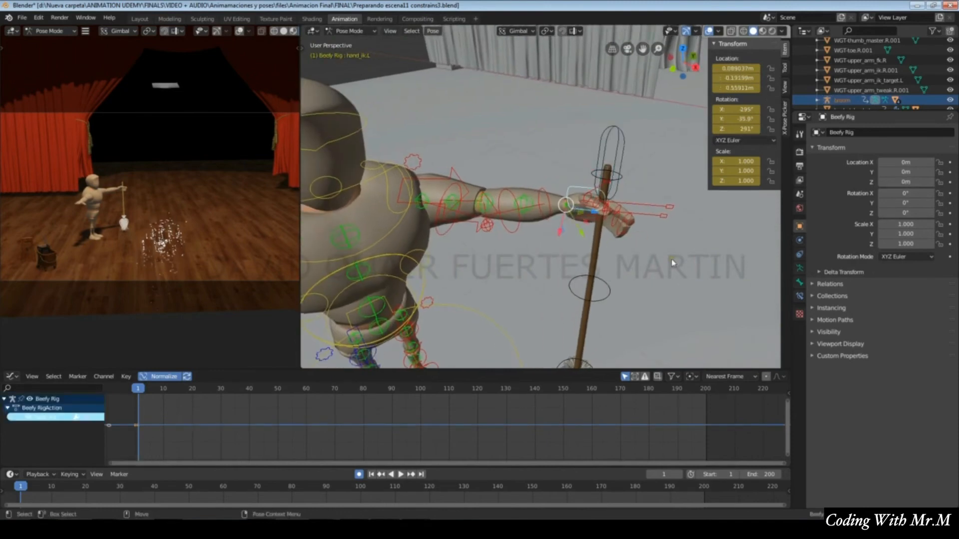
left_click(800, 297)
left_click(859, 133)
left_click(919, 177)
left_click(912, 169)
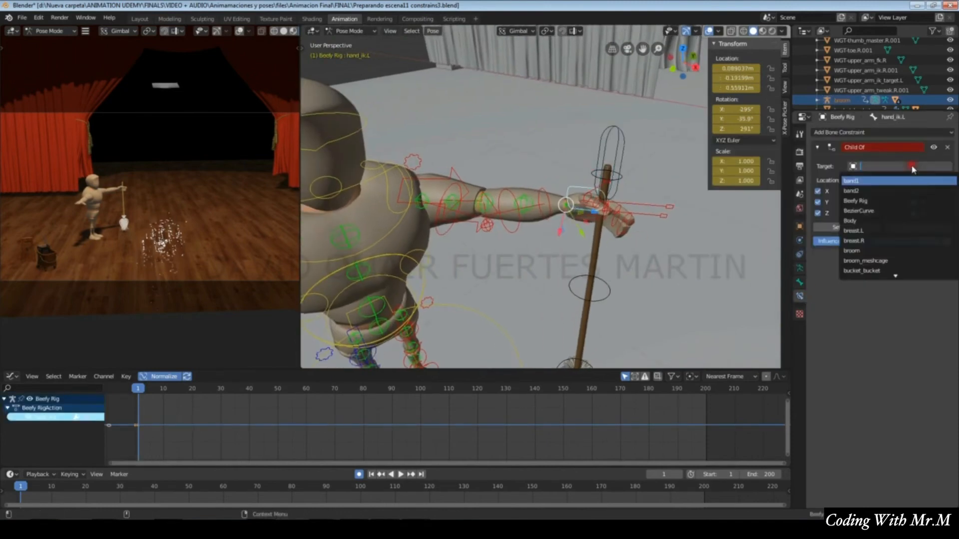
left_click(870, 251)
Set the hand constraint's bone to broom_master and apply Set Inverse
left_click(876, 180)
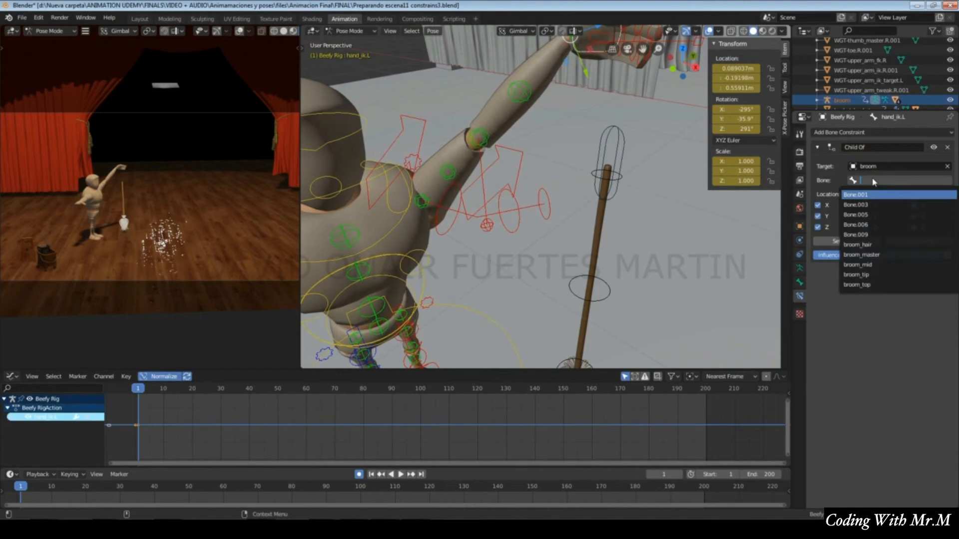
left_click(880, 252)
left_click(847, 241)
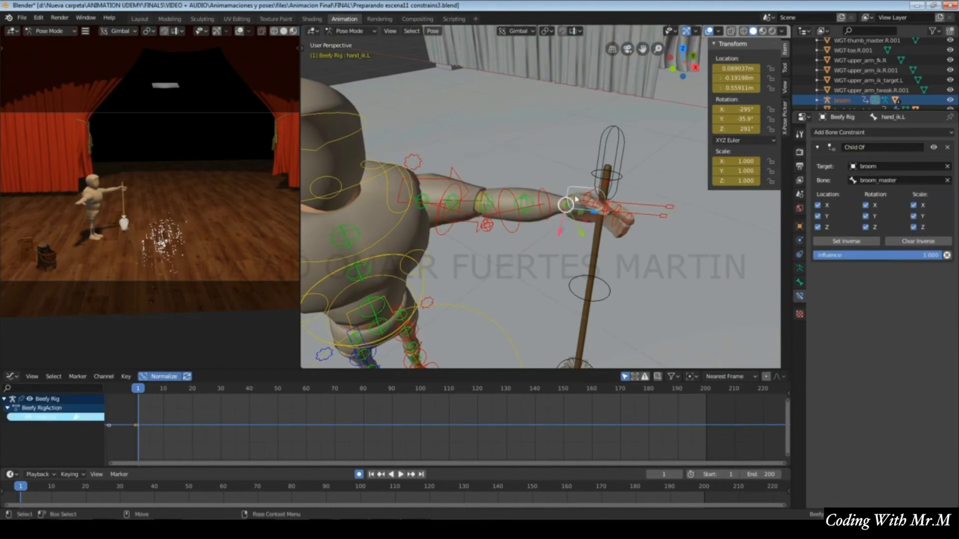
Move and rotate broom_master to test that it drives the character's left hand
key("g")
left_click_drag(551, 161, 602, 160)
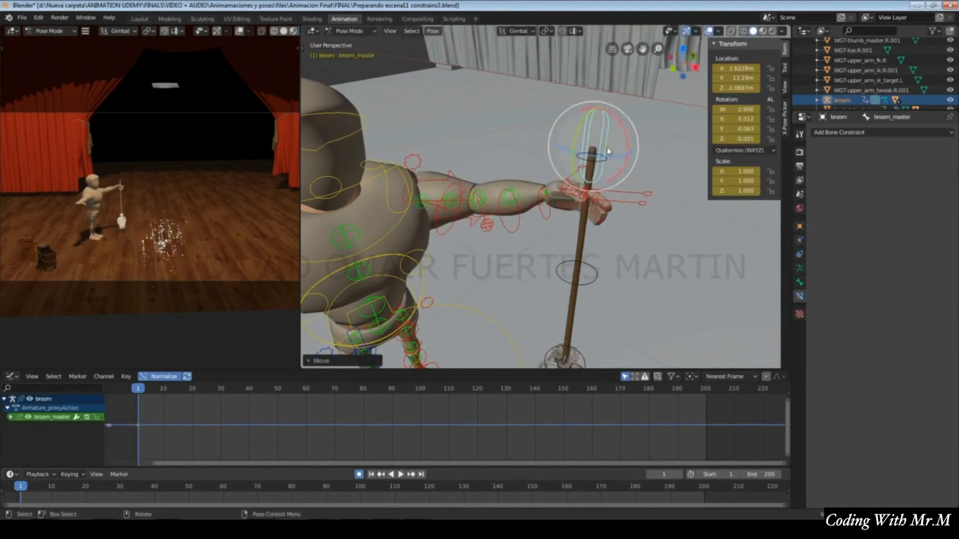
left_click_drag(615, 121, 548, 194)
Adjust hand_ik.L's position along the broom handle and move broom_master upward
left_click(549, 198)
key("g")
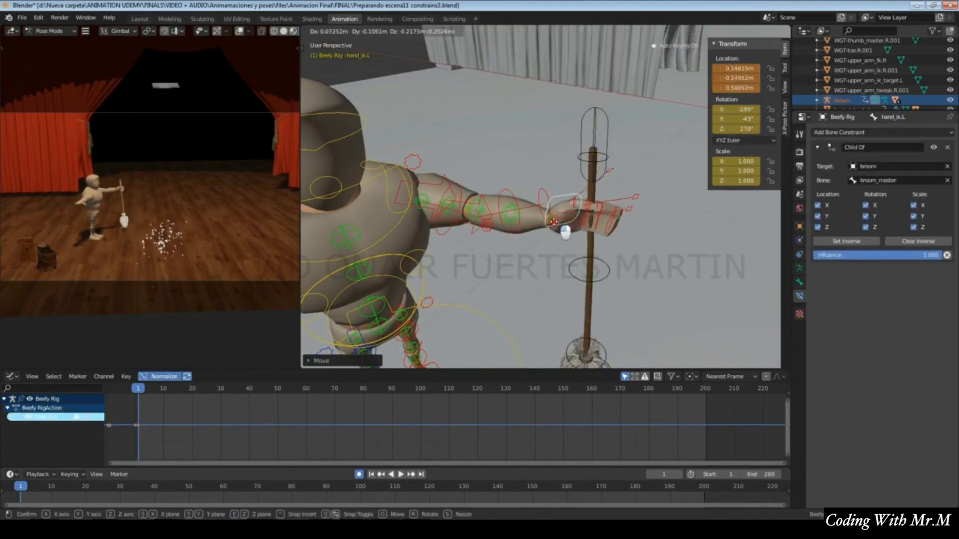
key("Escape")
left_click(606, 122)
key("g")
left_click(621, 82)
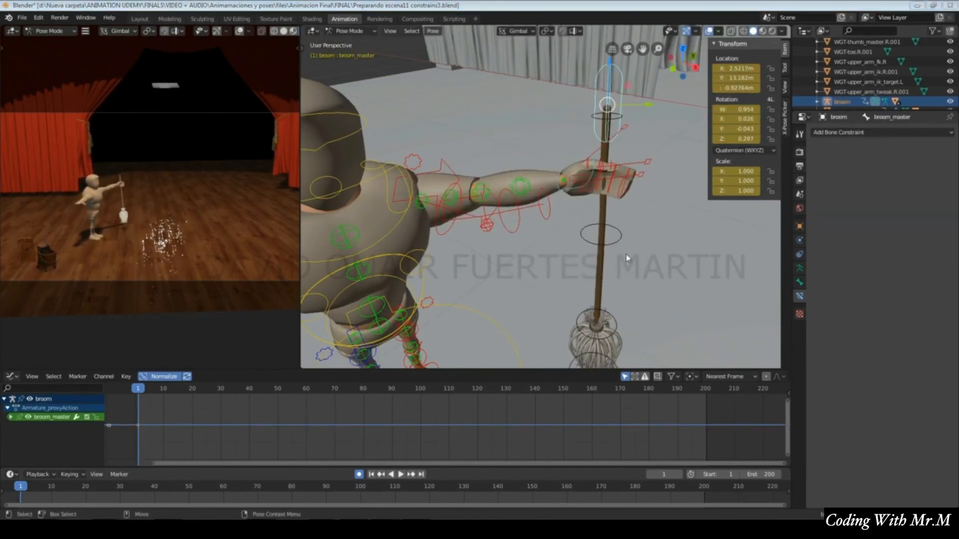
Try deleting hand_ik.L's Child Of constraint and moving the hand away from the broom, and undo these changes
left_click(564, 195)
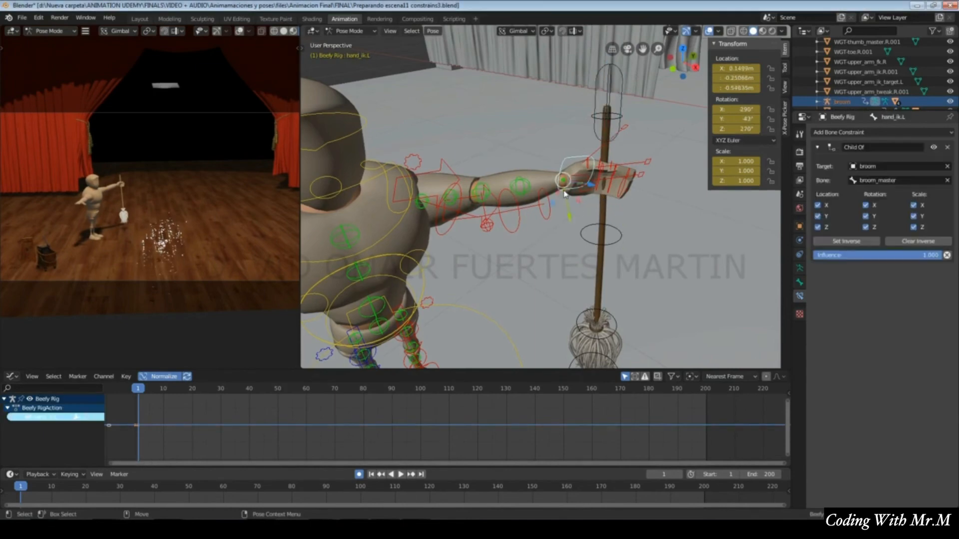
left_click(949, 148)
key("g")
left_click(504, 137)
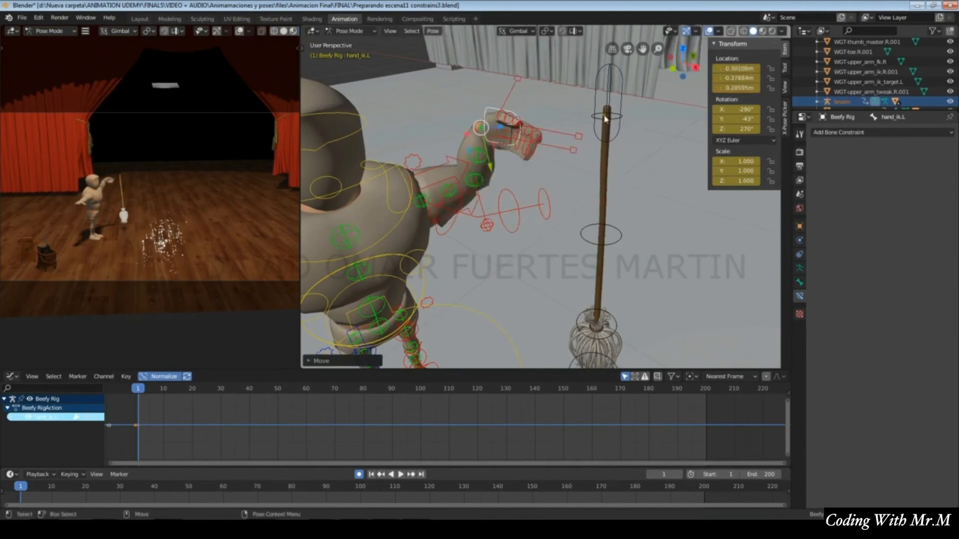
left_click(606, 119)
key("g")
key("Escape")
key("ctrl+z")
key("ctrl+z")
key("ctrl+z")
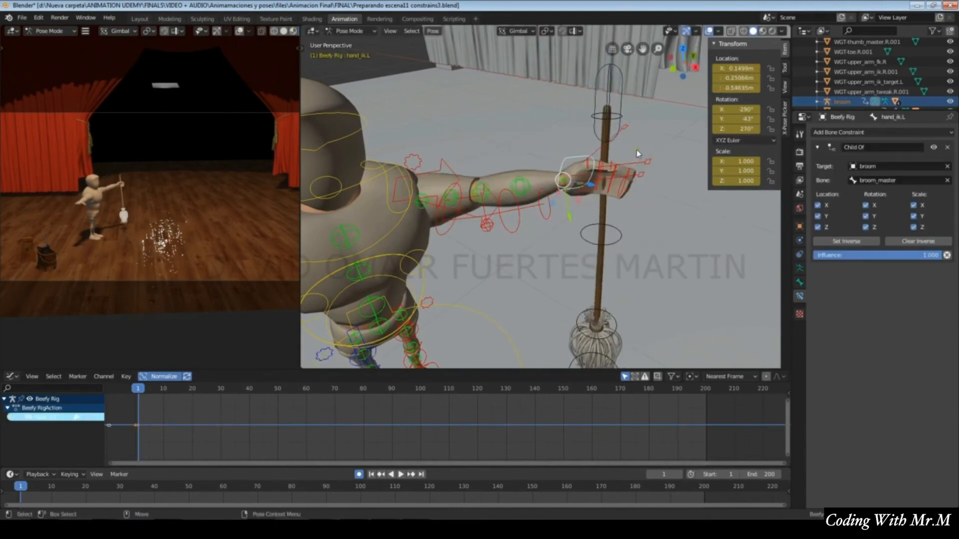
Disable the Child Of constraint on hand_ik.L, and move broom_master and the left hand separately
left_click(933, 148)
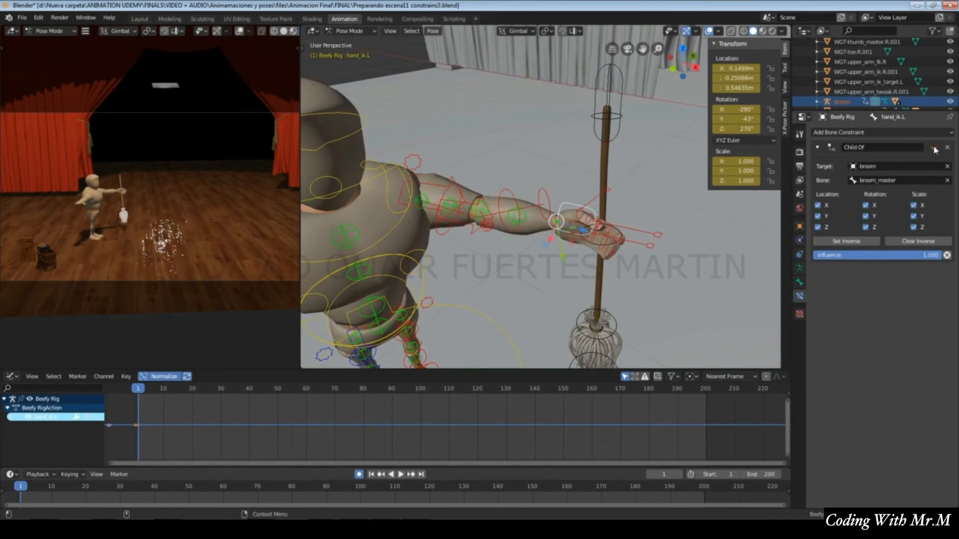
left_click(618, 110)
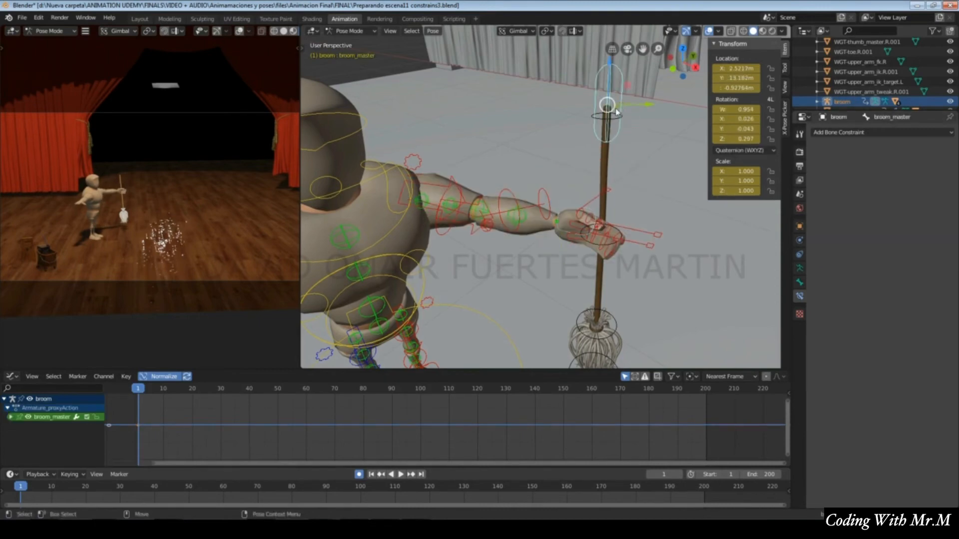
key("g")
left_click(638, 87)
left_click(570, 205)
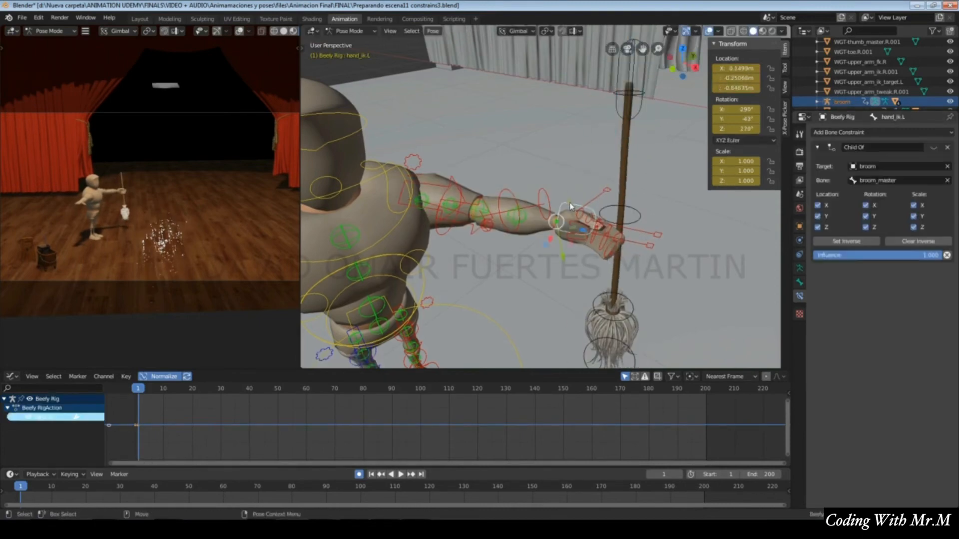
key("g")
left_click(545, 133)
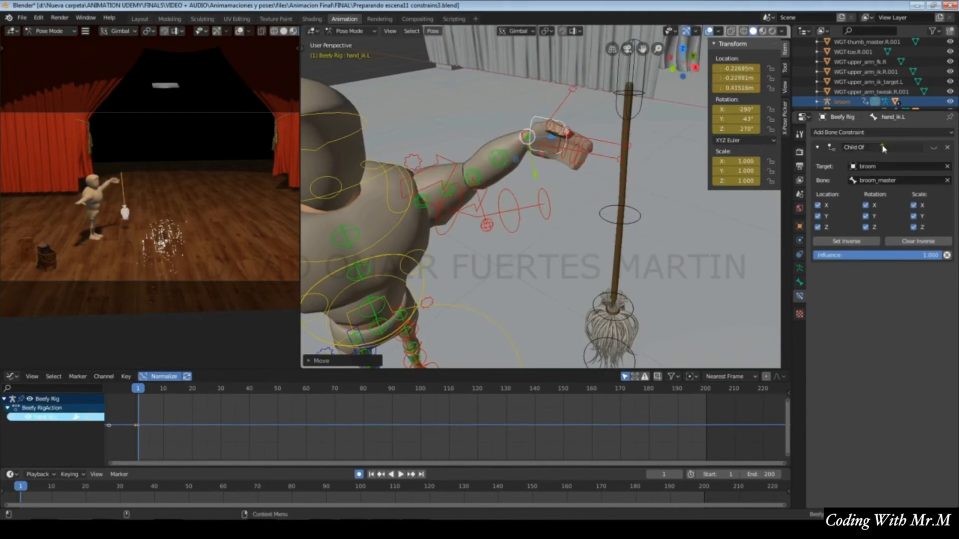
Re-enable hand_ik.L's Child Of constraint, place the hand back on the broom handle, and move broom_master
left_click(933, 148)
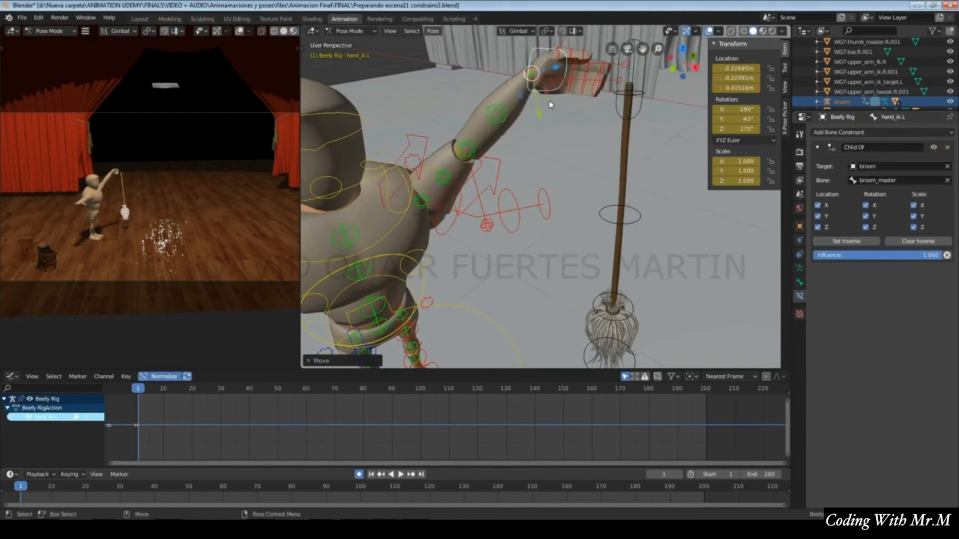
key("g")
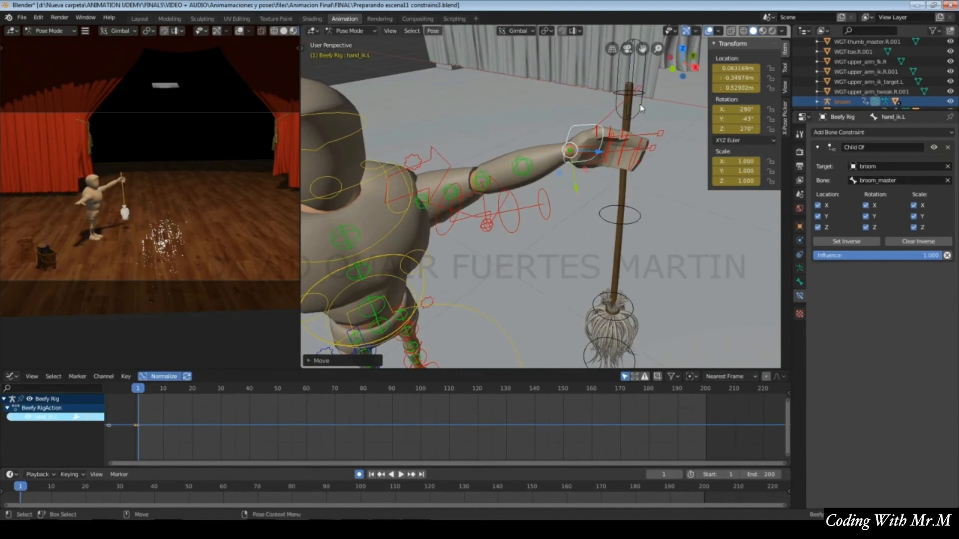
left_click(637, 107)
left_click_drag(630, 81, 664, 171)
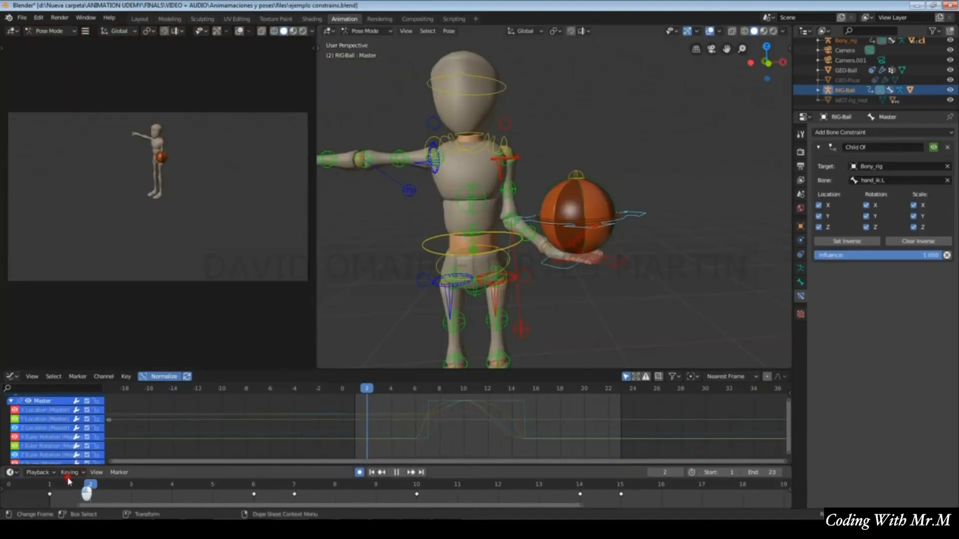
Examine the ball-in-hand animation in ejemplo constrains.blend by scrubbing the timeline and stepping through its keyframes
left_click_drag(70, 484, 295, 497)
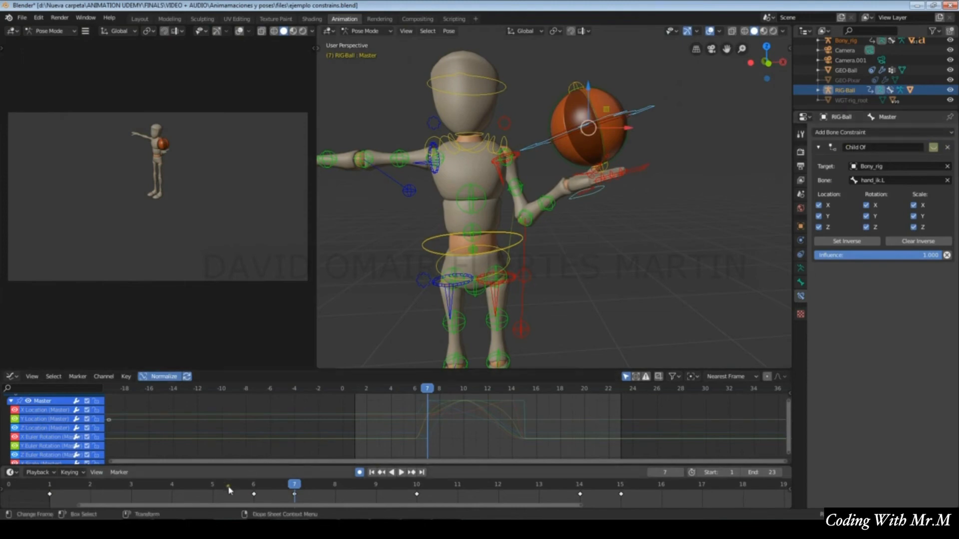
left_click_drag(297, 494, 619, 501)
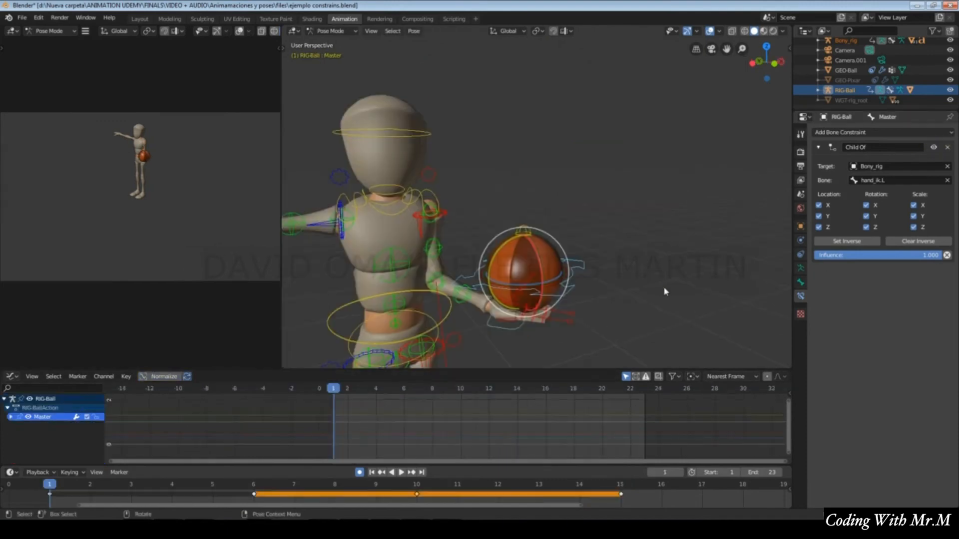
key("Up")
key("Down")
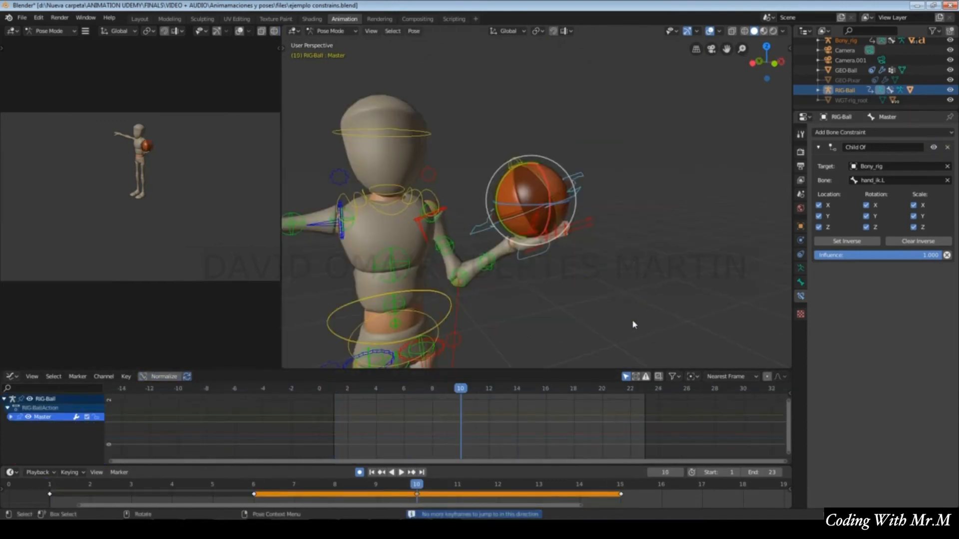
key("Down")
key("Down")
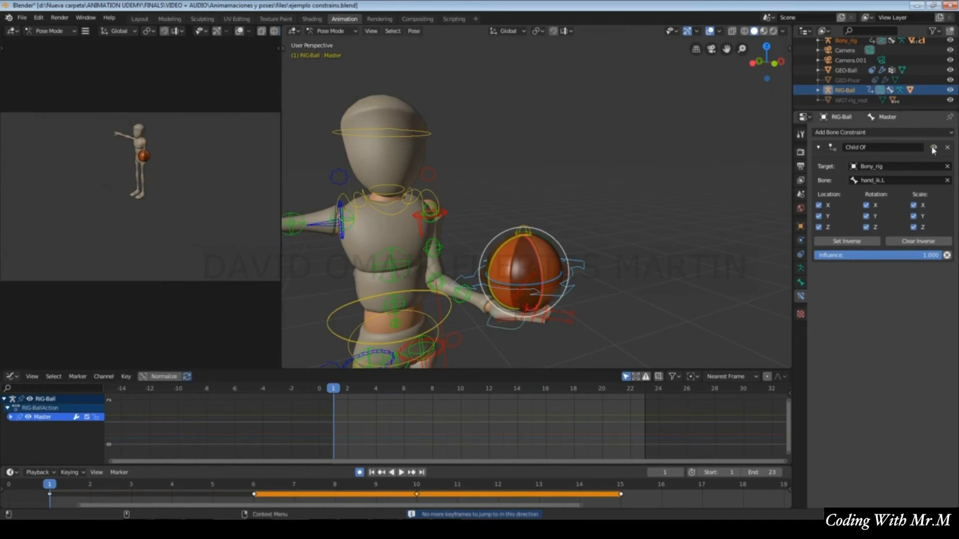
Keyframe the ball's Child Of constraint as enabled at frame 1 and disabled at frame 7
key("i")
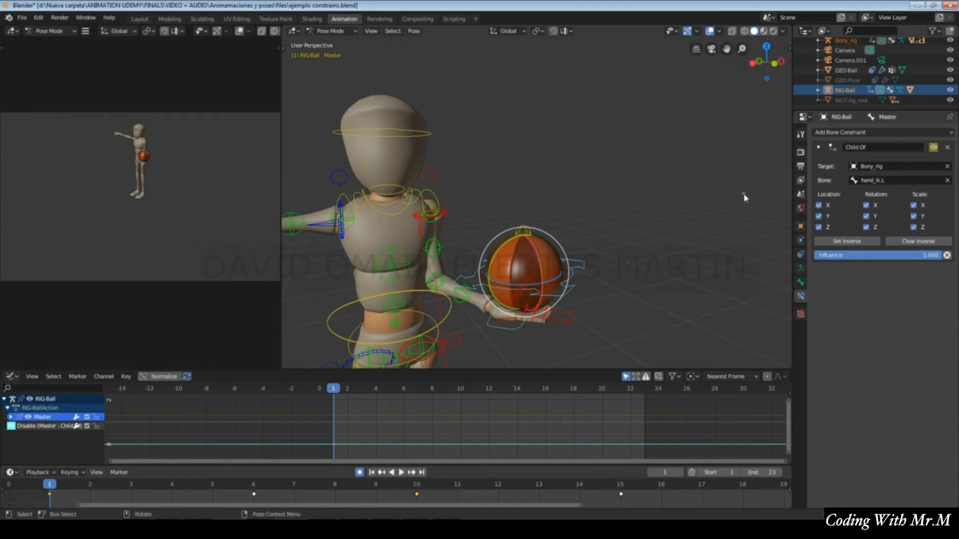
left_click_drag(47, 490, 284, 479)
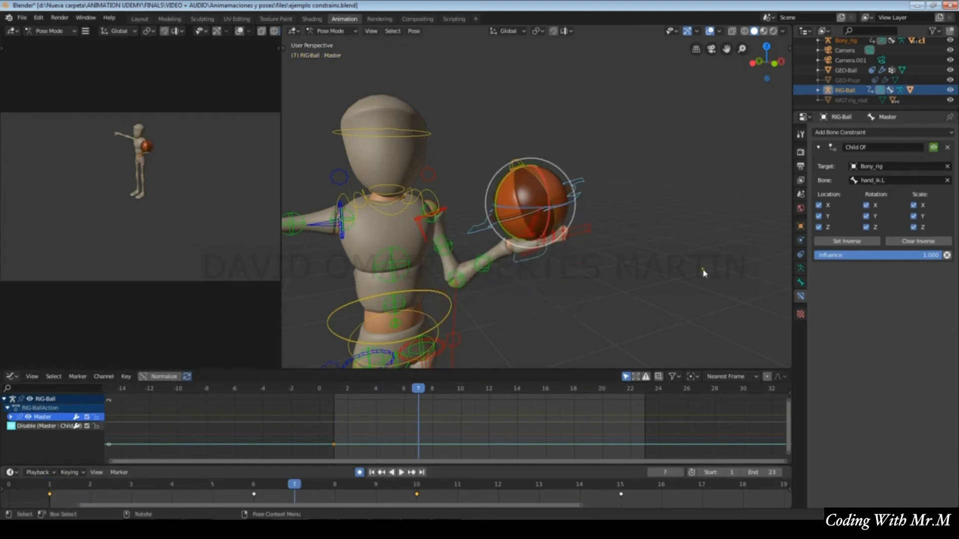
left_click(933, 149)
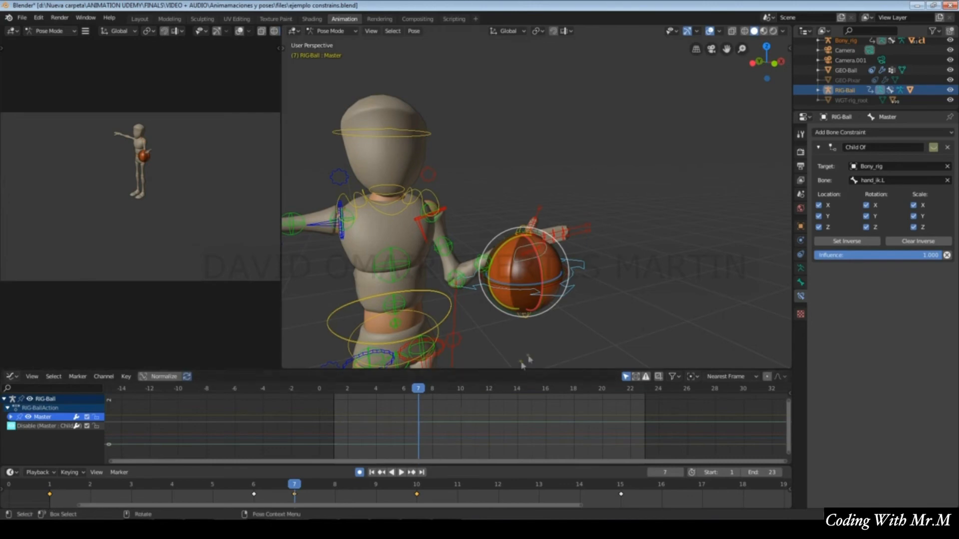
Move the ball's Master control up onto the character's left hand at frame 7
key("w")
left_click_drag(534, 291, 533, 220)
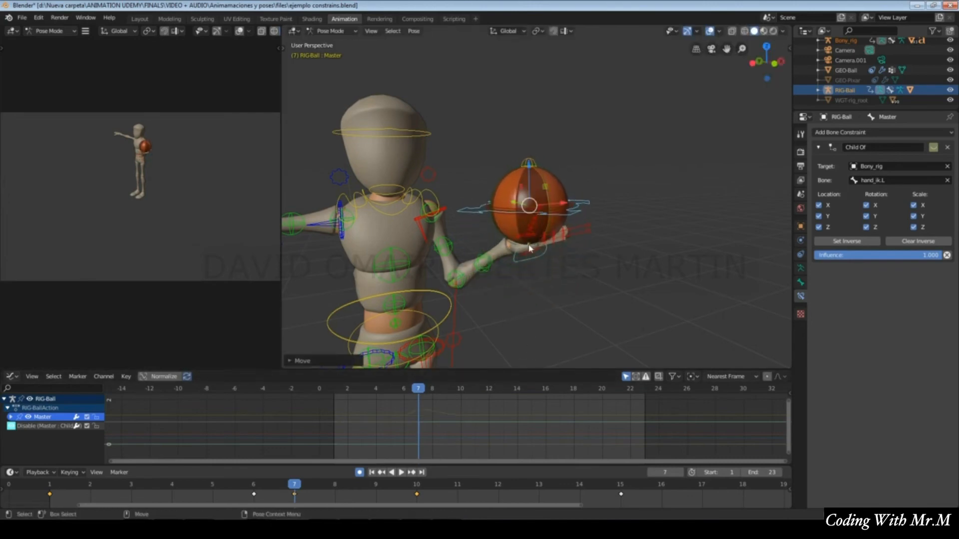
Select the Disable curve of the ball's Child Of constraint and nudge its frame 7 keyframe
mouse_move(562, 288)
middle_mouse_down()
mouse_move(475, 284)
mouse_move(569, 275)
middle_mouse_up()
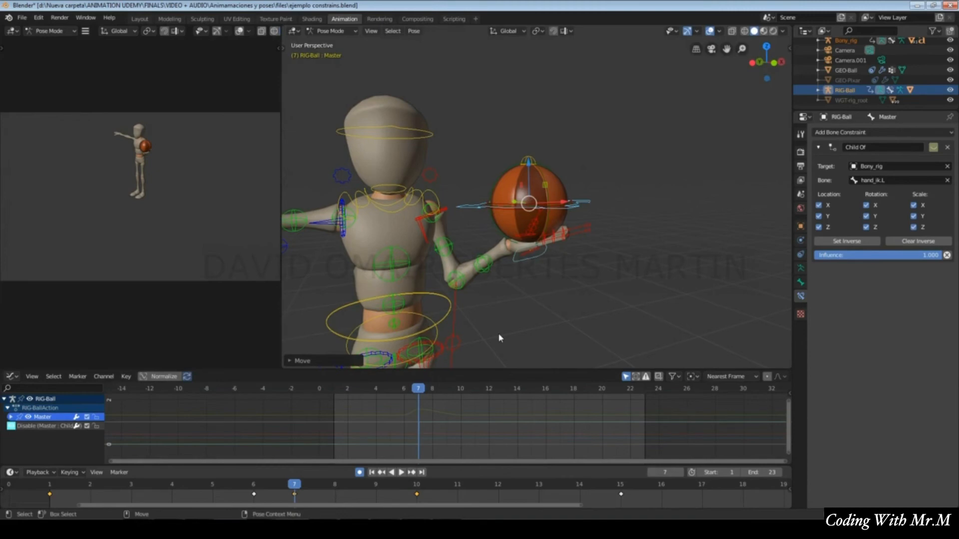
left_click(32, 427)
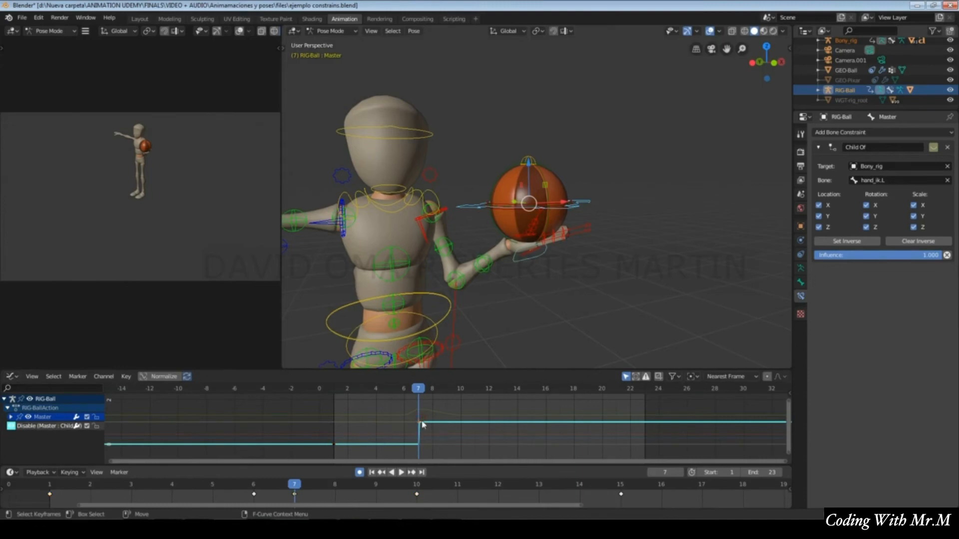
key("g")
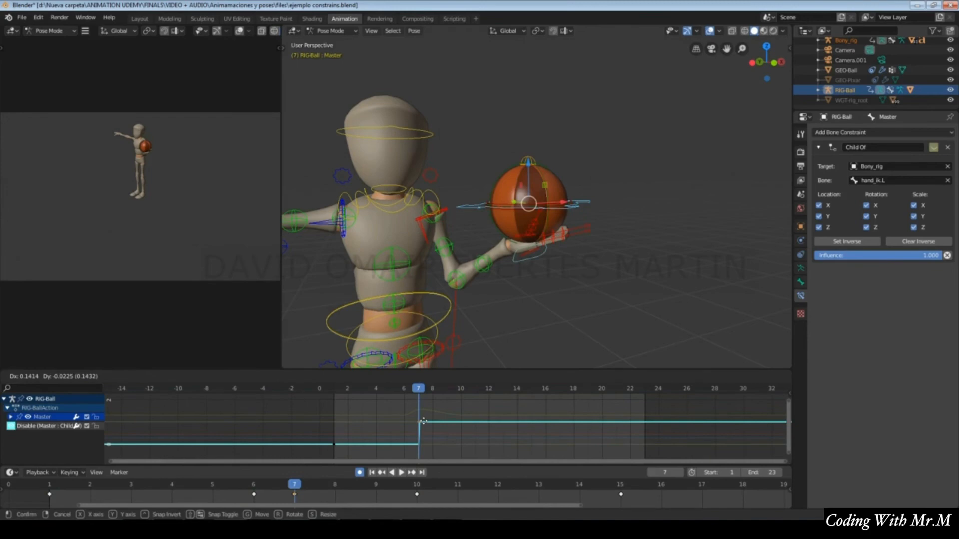
left_click(423, 421)
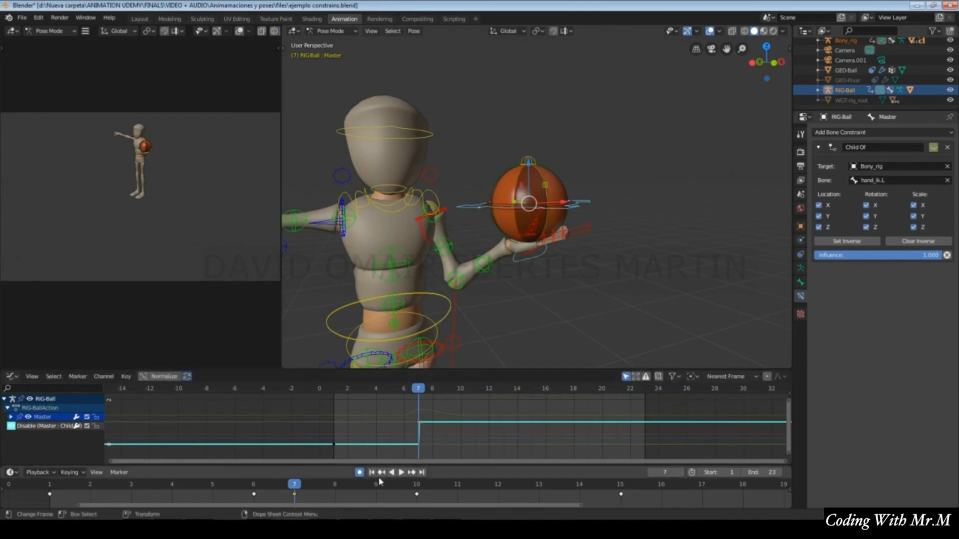
At frame 10, raise the ball's Master control about 0.67 m along Z above the hand
left_click(301, 489)
left_click_drag(301, 489, 418, 492)
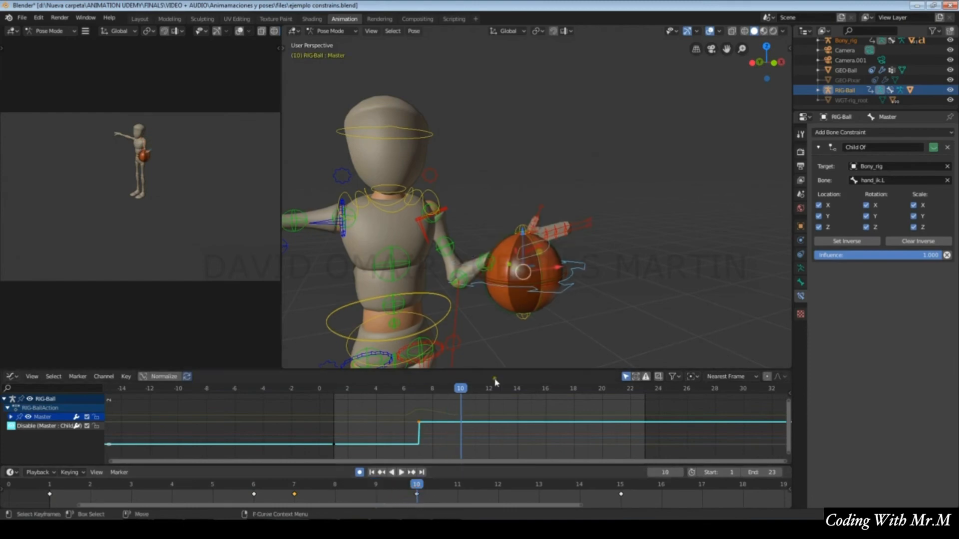
key("g")
key("z")
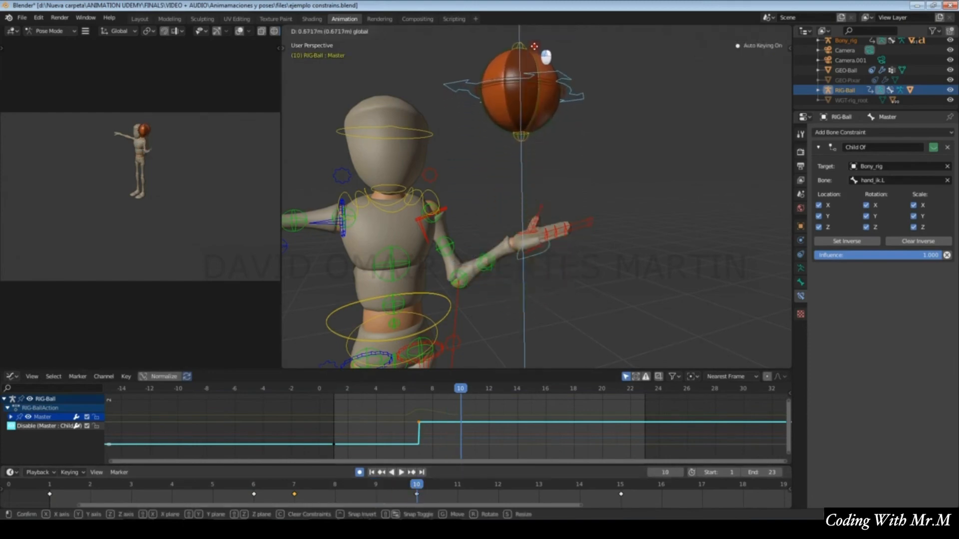
left_click(544, 70)
Go to frame 15 and re-enable the ball's Child Of constraint there
left_click(295, 485)
left_click_drag(296, 486, 618, 489)
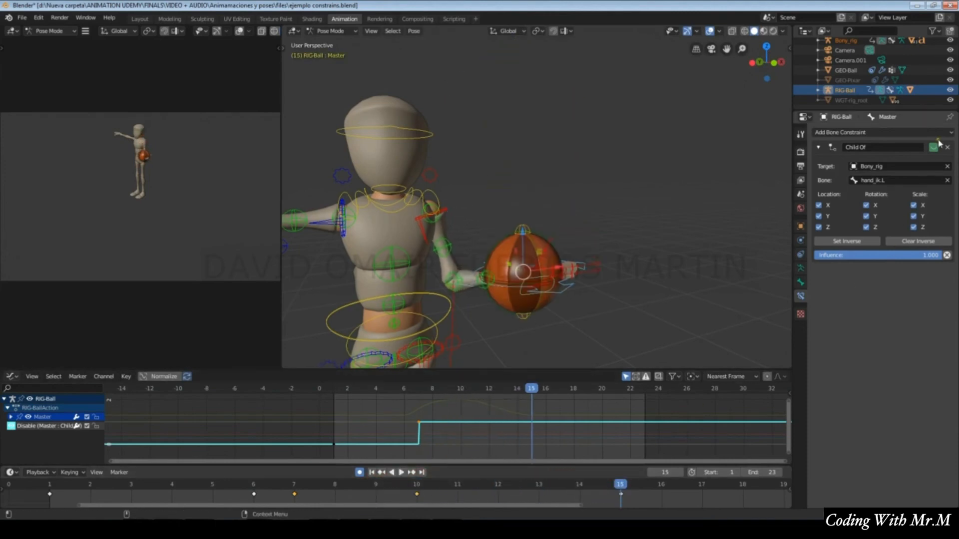
left_click(935, 147)
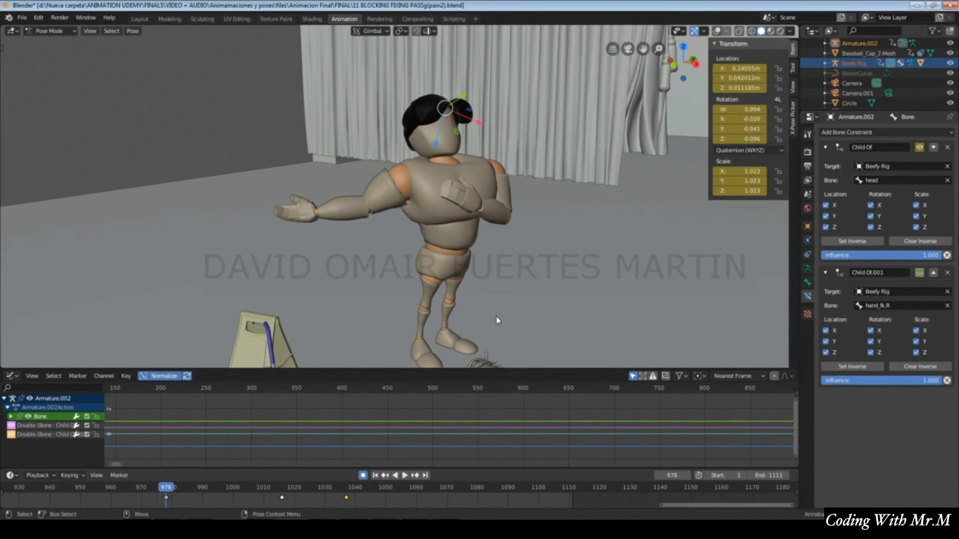
Examine how the cap's head and hand_fk.R Child Of constraints switch between keyframes 978, 1016 and 1037
key("Up")
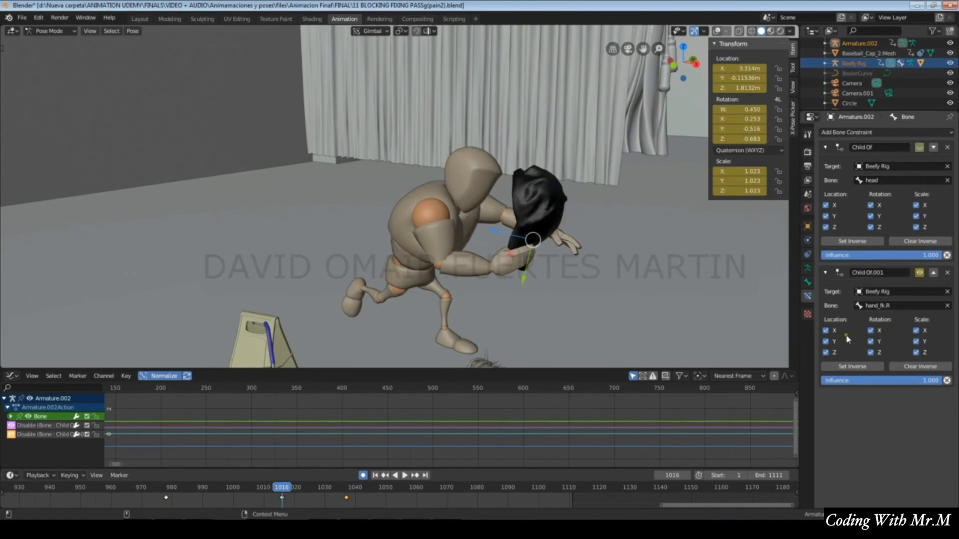
key("Down")
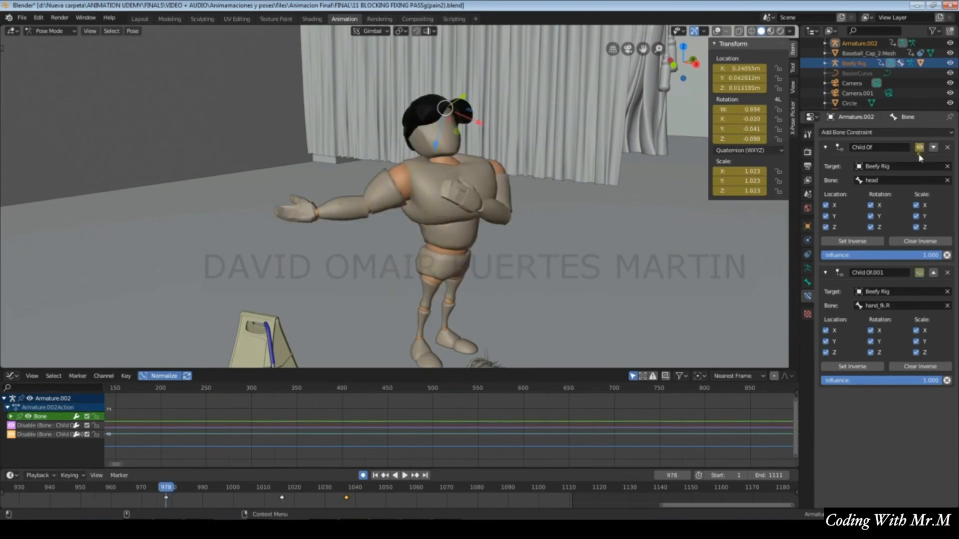
key("Up")
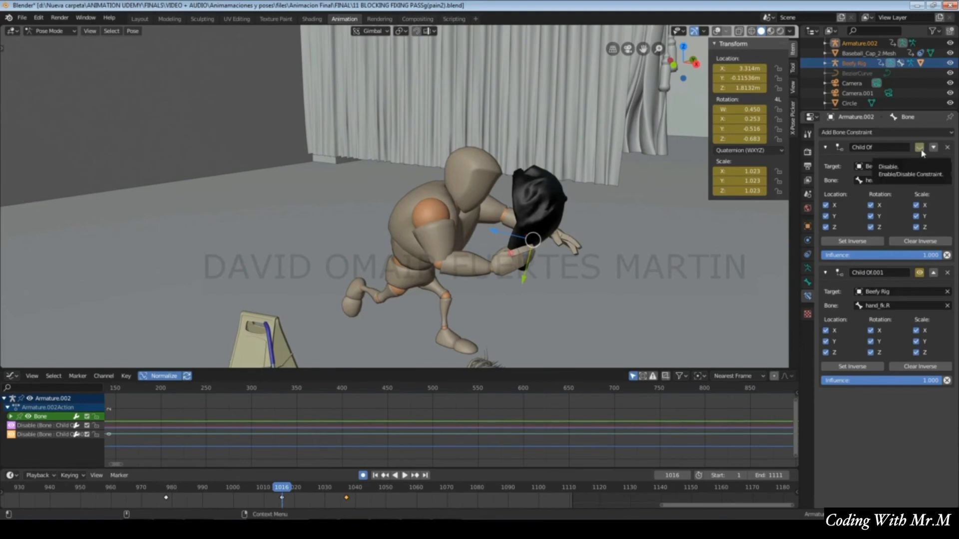
key("Up")
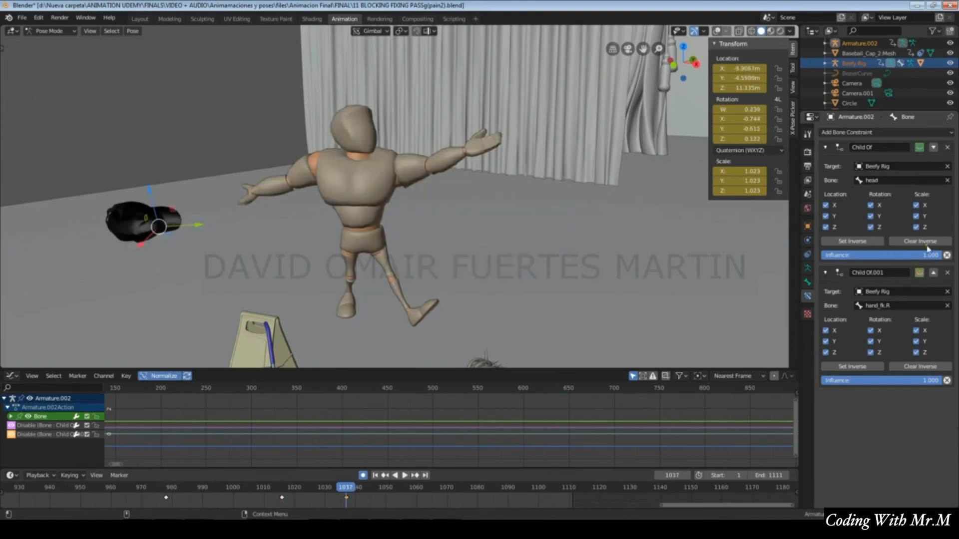
key("Down")
key("Down")
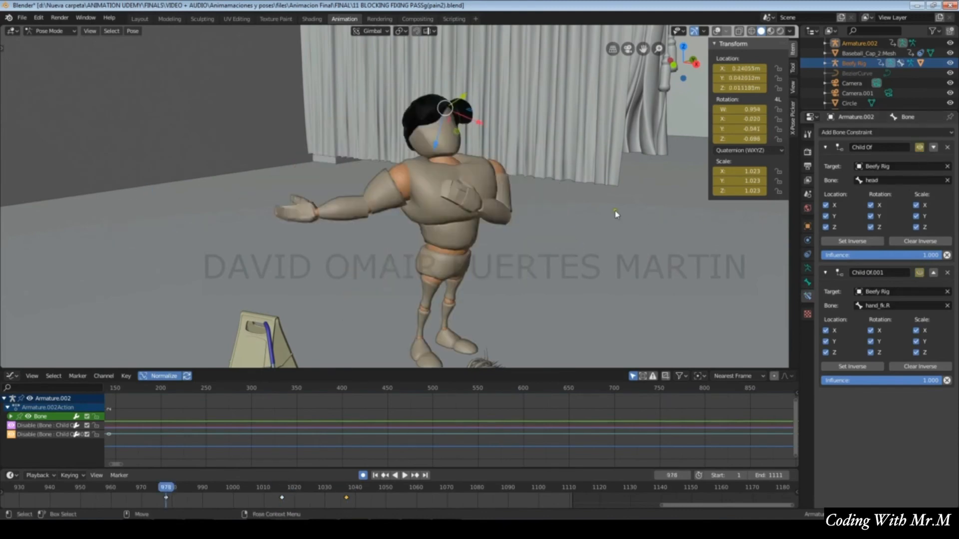
key("Up")
key("Down")
key("Up")
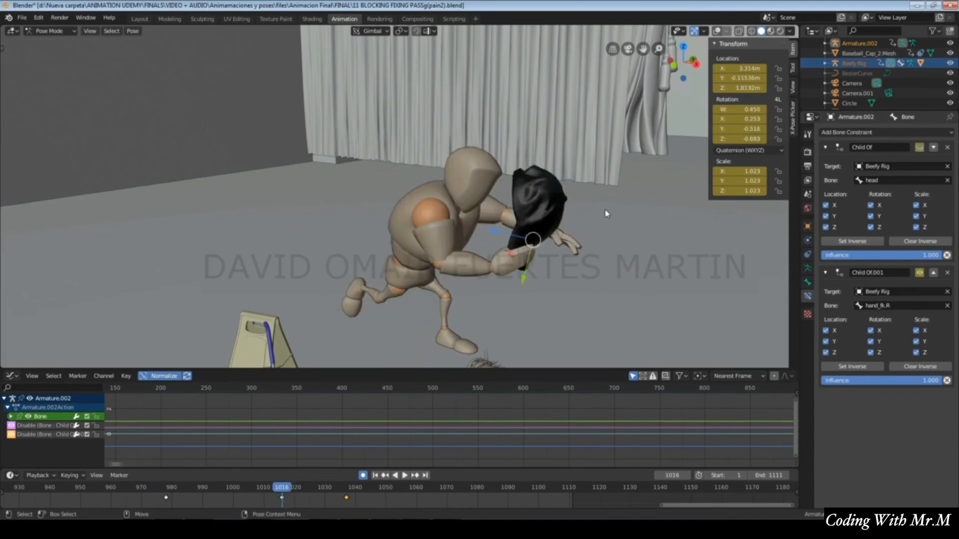
key("Up")
key("Down")
key("Down")
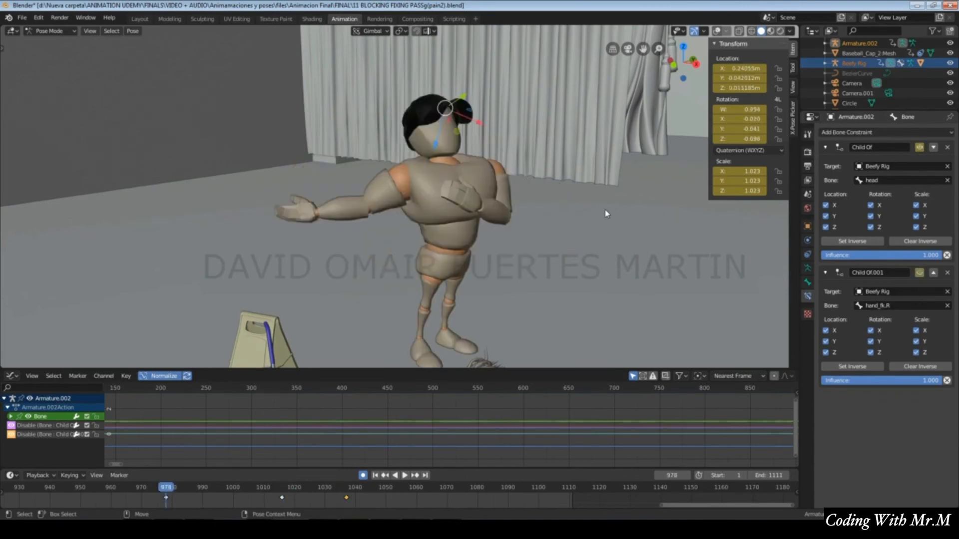
key("Up")
key("Up")
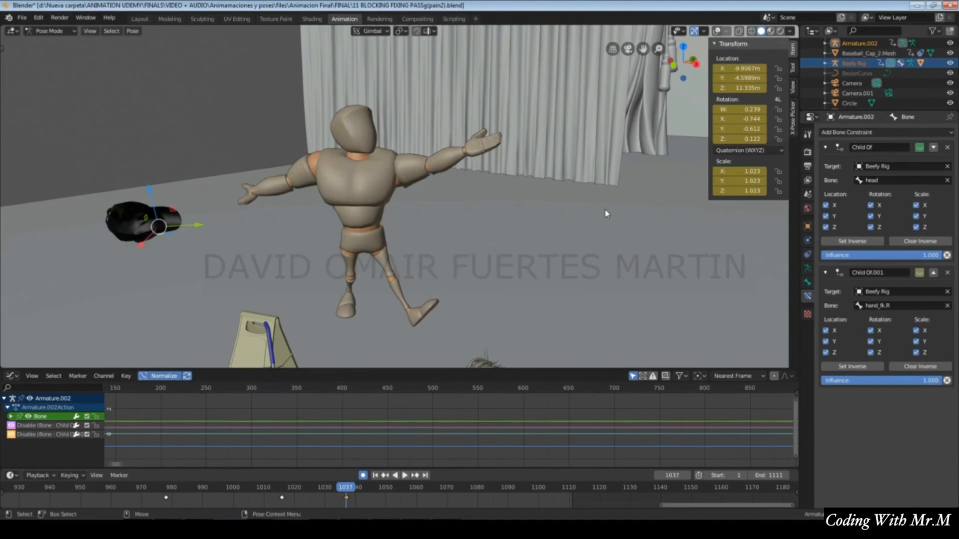
key("Down")
Toggle the cap's head and hand_fk.R Child Of constraints at frame 1016, and the hand_fk.R one at frame 978
left_click(920, 148)
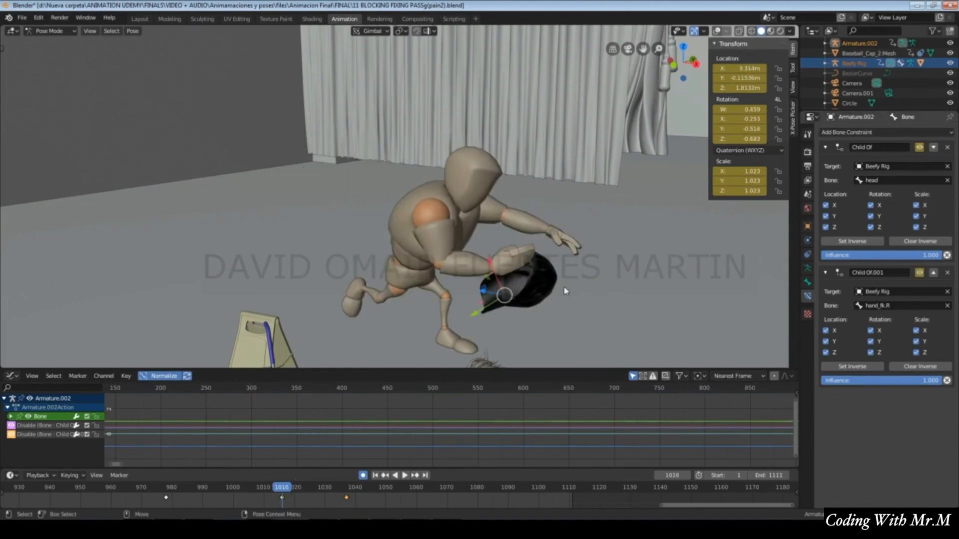
left_click(920, 273)
key("Down")
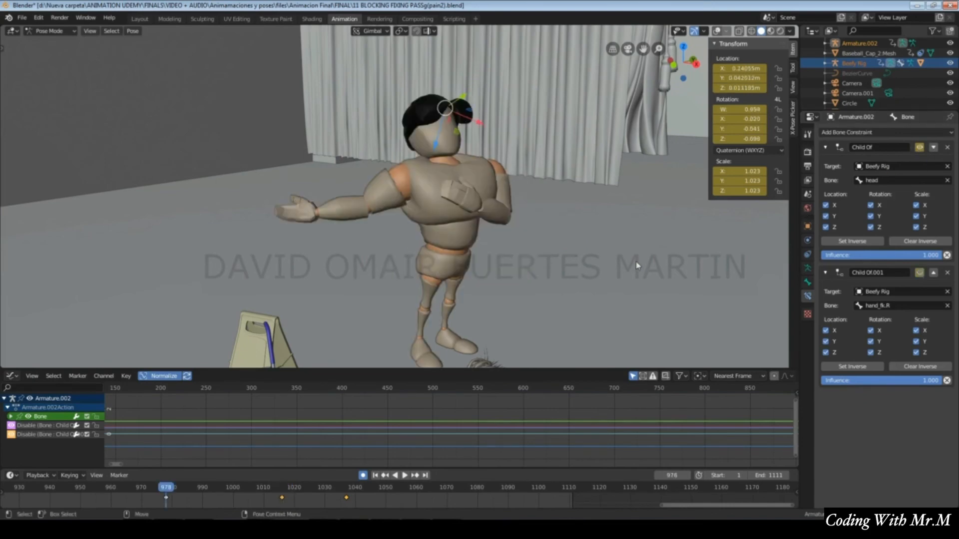
left_click(919, 272)
left_click(919, 273)
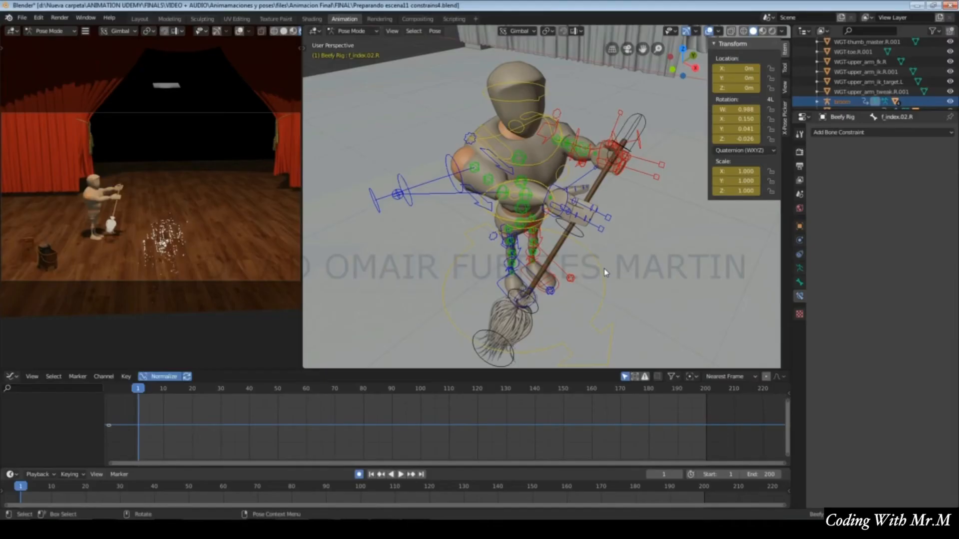
Try moving the hand_ik.R and hand_ik.L controls relative to the broom handle
left_click(560, 193)
key("g")
left_click(565, 194)
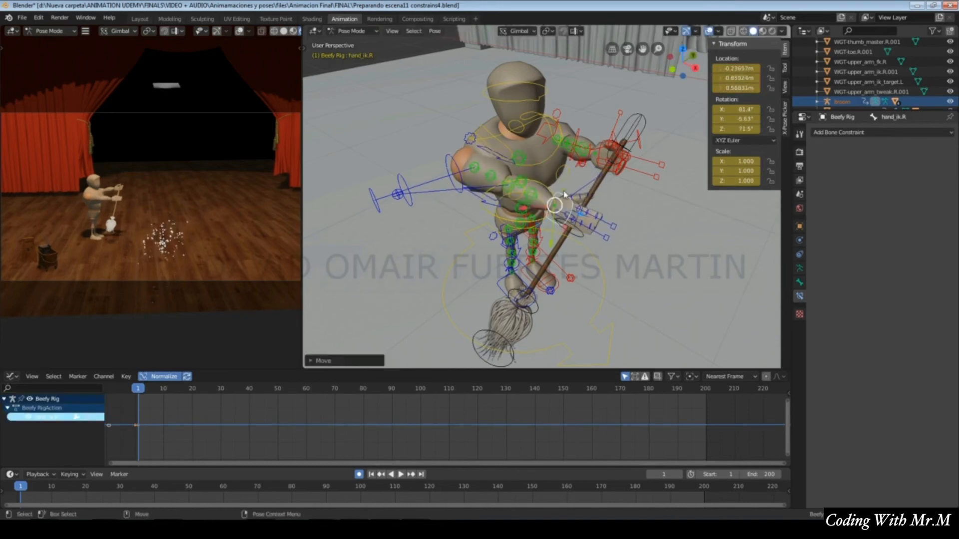
left_click(598, 168)
key("g")
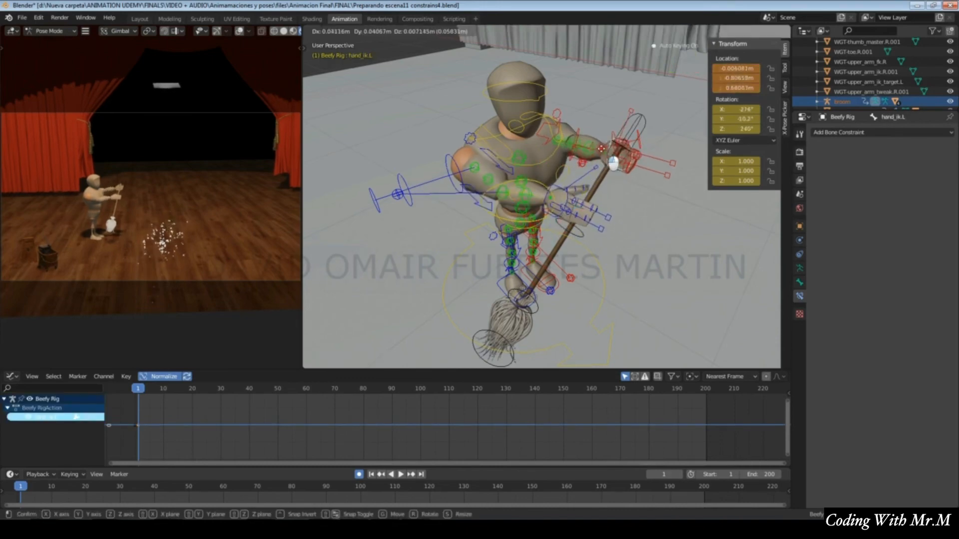
left_click(615, 152)
Switch to Object Mode and add a new single-bone armature to the scene
left_click(367, 32)
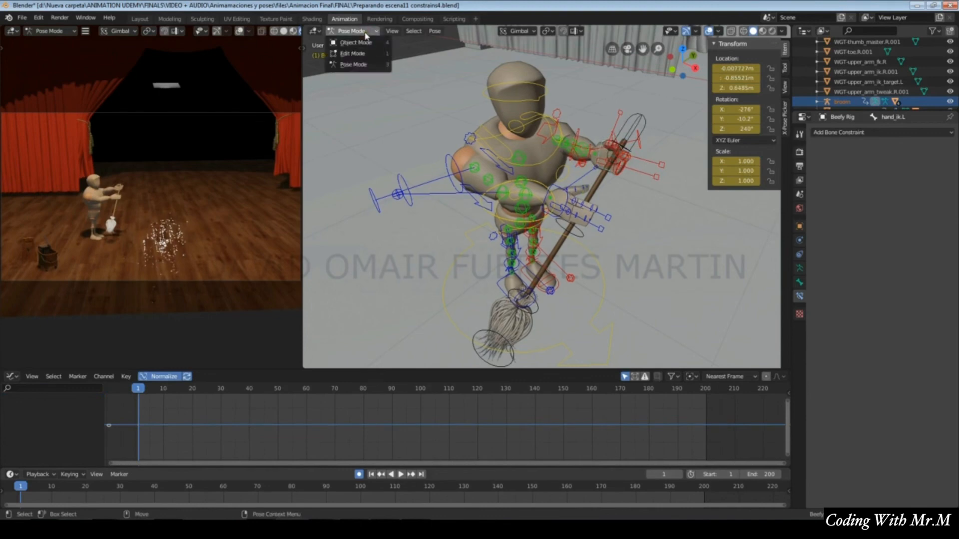
left_click(374, 43)
left_click(409, 92)
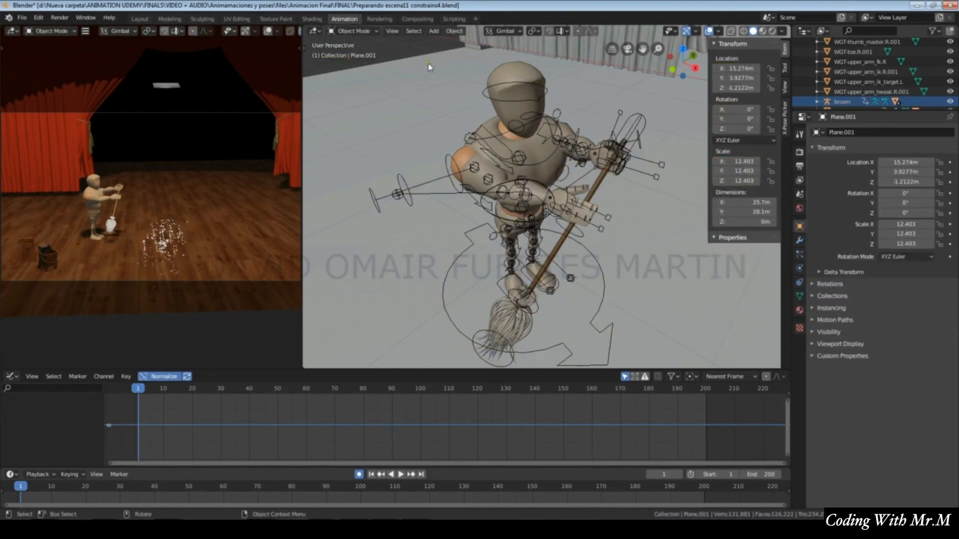
left_click(434, 31)
left_click(478, 108)
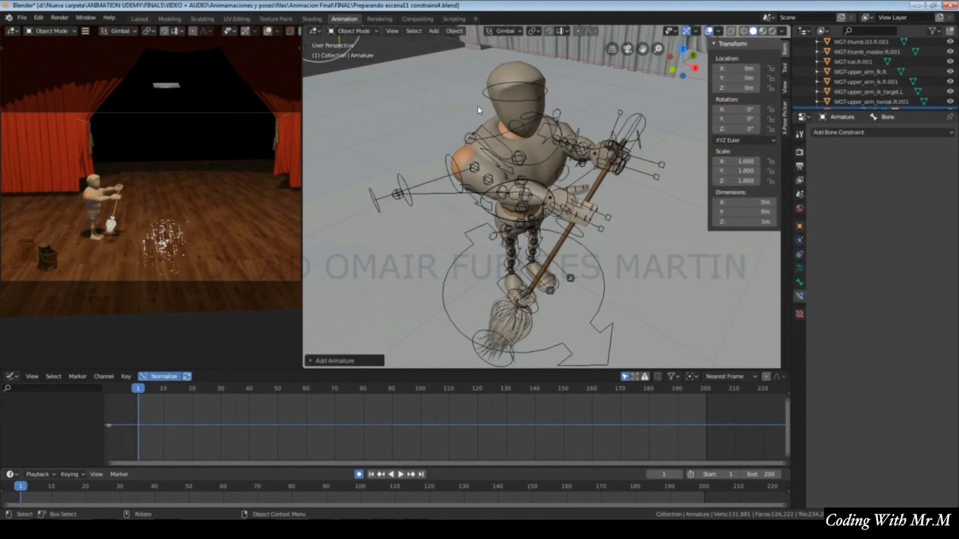
key("KP_Divide")
middle_click_drag(563, 238, 581, 220)
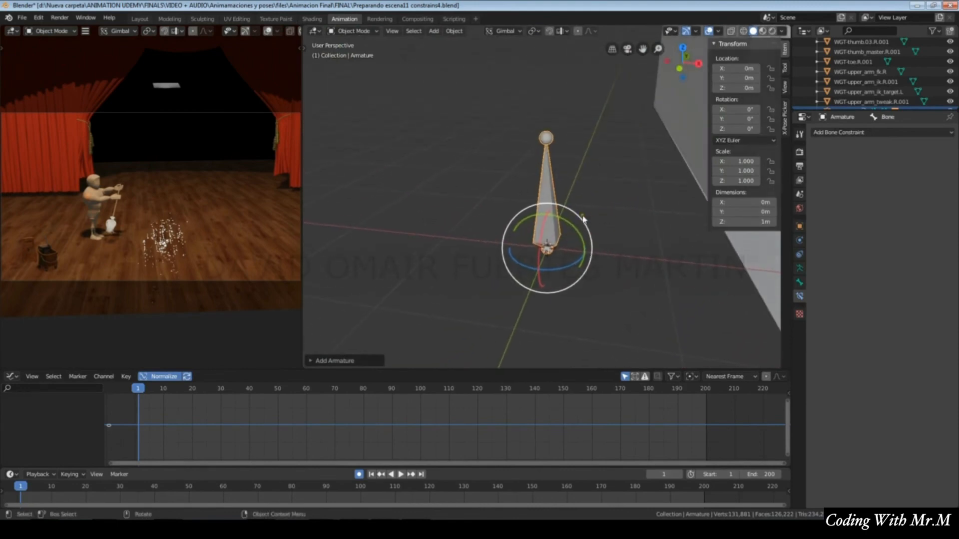
Rotate the new armature freehand to about -3.4° in X, -3.9° in Y and 31.9° in Z
key("r")
left_click_drag(579, 199, 580, 204)
mouse_move(556, 235)
left_mouse_down()
mouse_move(537, 281)
mouse_move(549, 227)
left_mouse_up()
middle_click_drag(574, 272, 661, 275)
left_click_drag(560, 225, 594, 234)
scroll(571, 271, "down", 4)
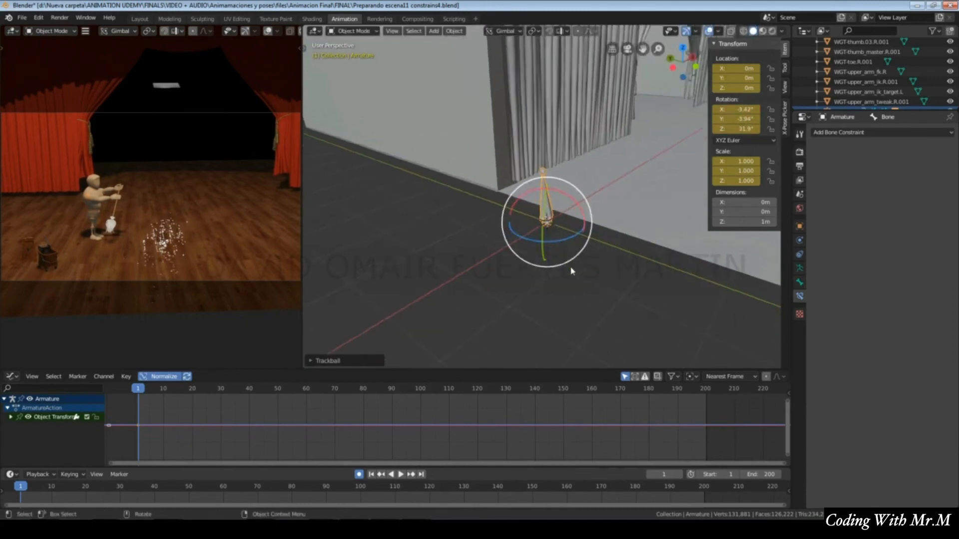
Move the armature onto the stage beside the character, at about X 13.18 m, Y -3.53 m, Z 0.05 m
left_click_drag(571, 272, 537, 300, "alt")
scroll(576, 229, "down", 5)
key("w")
left_click_drag(547, 201, 698, 225)
left_click_drag(692, 226, 575, 245, "alt")
left_click_drag(623, 329, 586, 315)
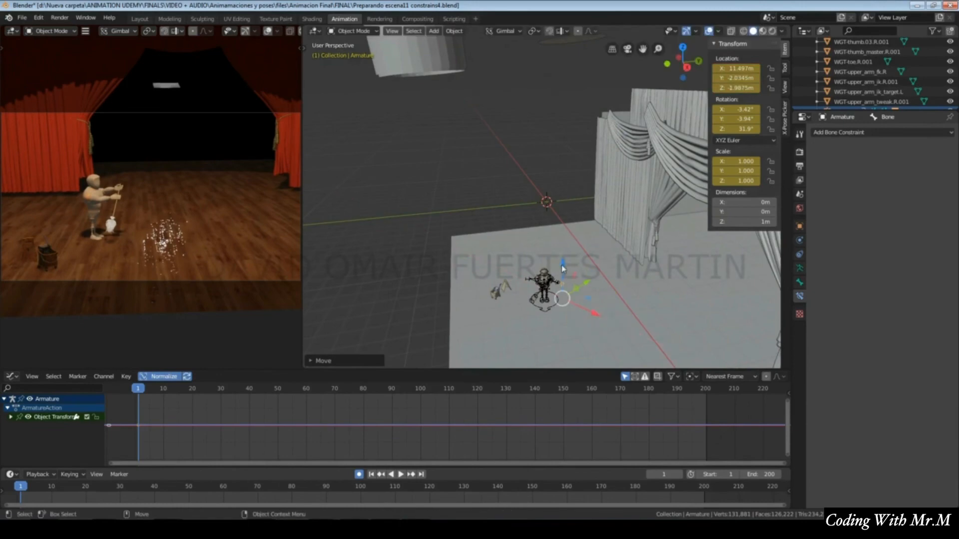
left_click_drag(562, 266, 521, 253)
key("KP_Decimal")
left_click_drag(532, 256, 452, 256, "alt")
left_click_drag(561, 217, 560, 178)
Scale the armature to about 0.389 and rotate it toward the broom handle's direction
key("s")
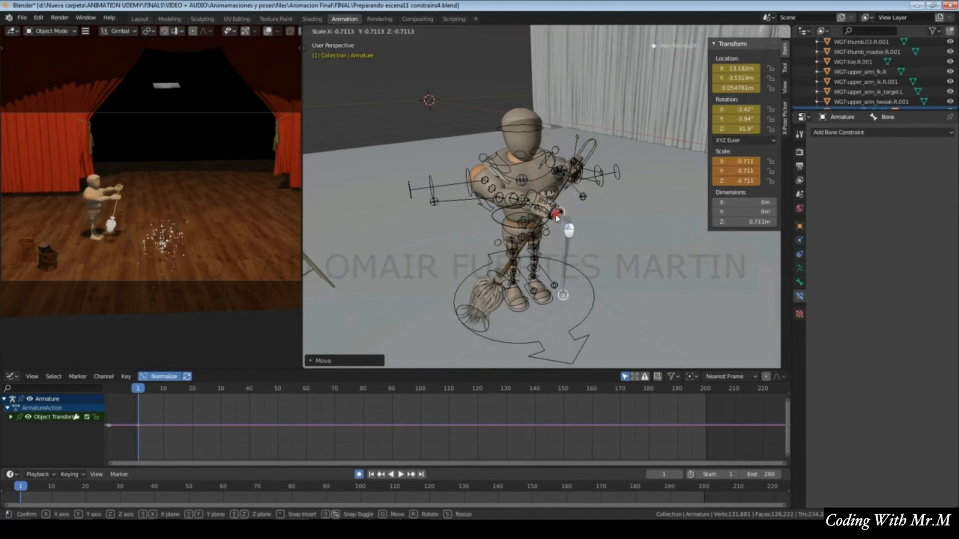
left_click(583, 233)
left_click_drag(569, 210, 563, 327)
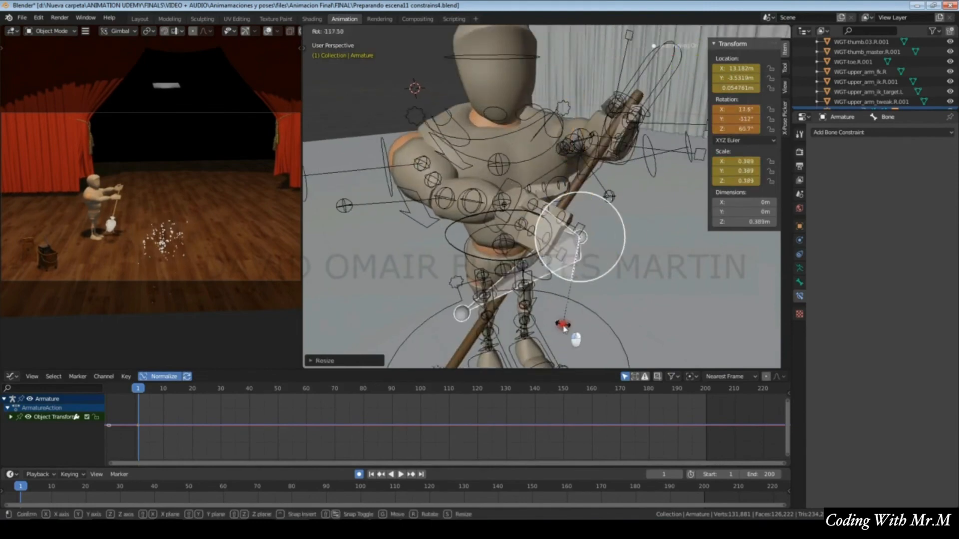
left_click_drag(585, 188, 586, 185)
Position and rotate the armature so its bone lies along the broom handle between the character's hands
middle_click_drag(586, 182, 477, 242)
left_click_drag(606, 257, 601, 253)
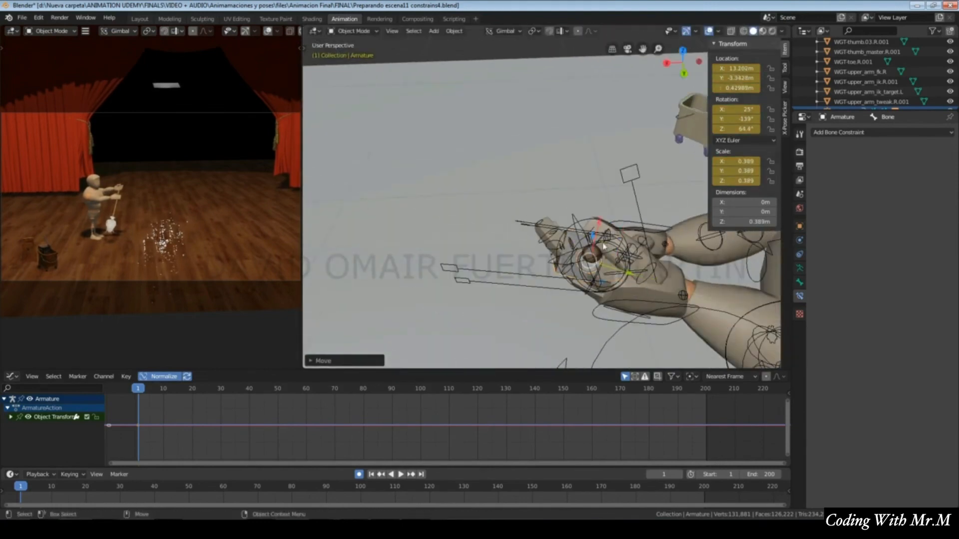
left_click_drag(601, 220, 603, 212)
middle_click_drag(603, 212, 562, 152)
left_click_drag(557, 89, 556, 100)
middle_click_drag(556, 101, 601, 123)
left_click_drag(601, 124, 606, 131)
middle_click_drag(605, 131, 542, 95)
left_click_drag(542, 95, 544, 99)
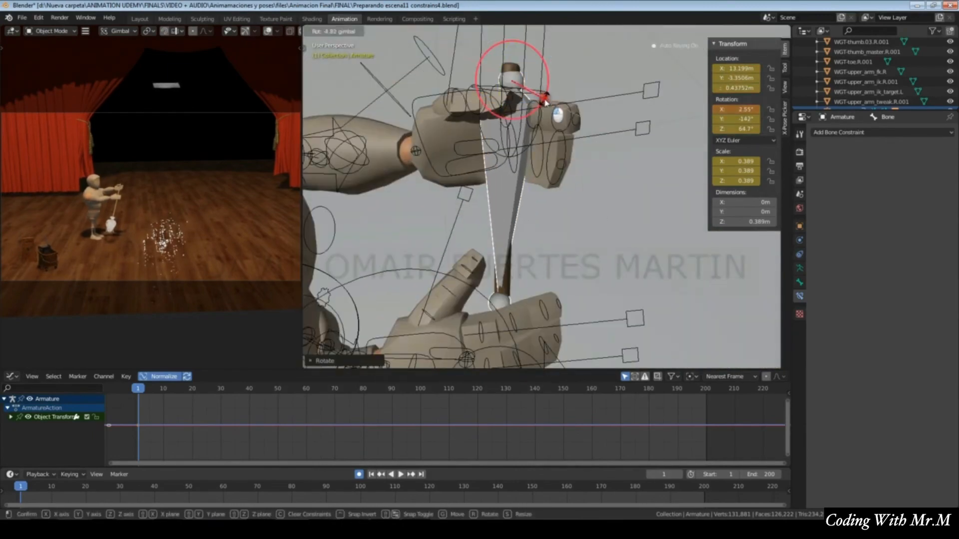
Fine-tune the bone's placement on the broom handle, undoing one adjustment and redoing it
middle_click_drag(545, 103, 456, 212)
left_click_drag(605, 176, 608, 175)
middle_click_drag(609, 174, 589, 185)
key("ctrl+z")
left_click_drag(593, 177, 596, 177)
middle_click_drag(596, 179, 586, 215)
Select the new armature together with the broom and Beefy Rig armatures, and enter Pose Mode
left_click(586, 215)
left_click(550, 196)
left_click(571, 147, "shift")
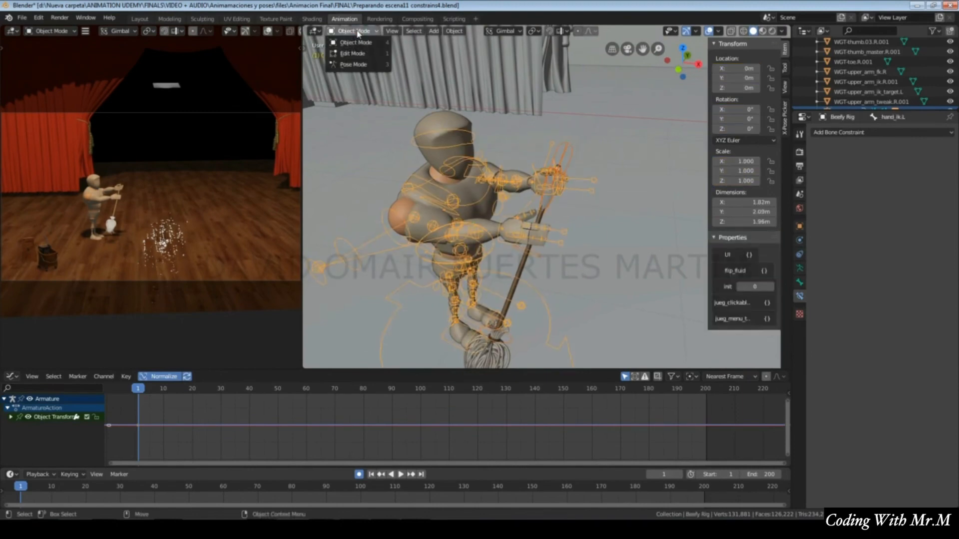
left_click(371, 65)
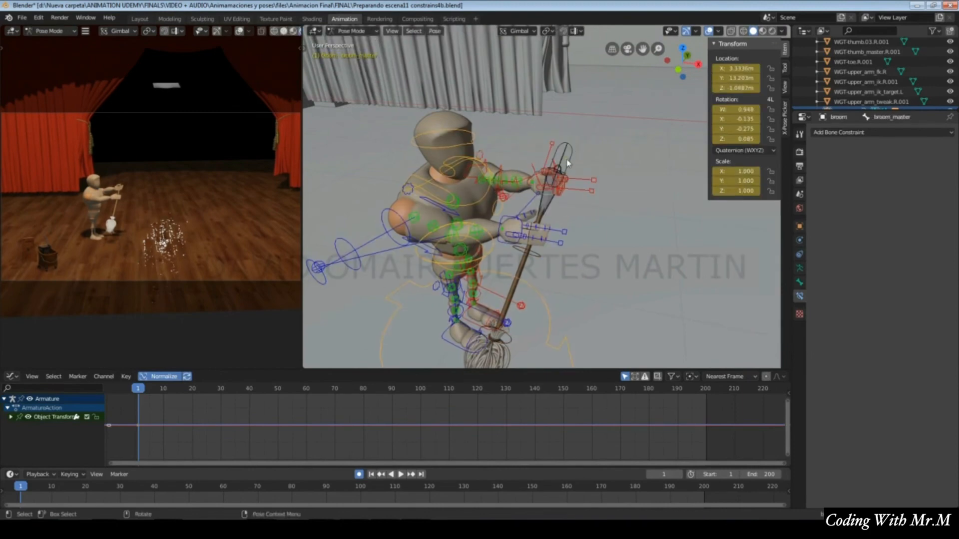
Try moving and rotating broom_master away from the character's hands, and undo both transforms
key("g")
left_click(605, 134)
key("r")
left_click(597, 118)
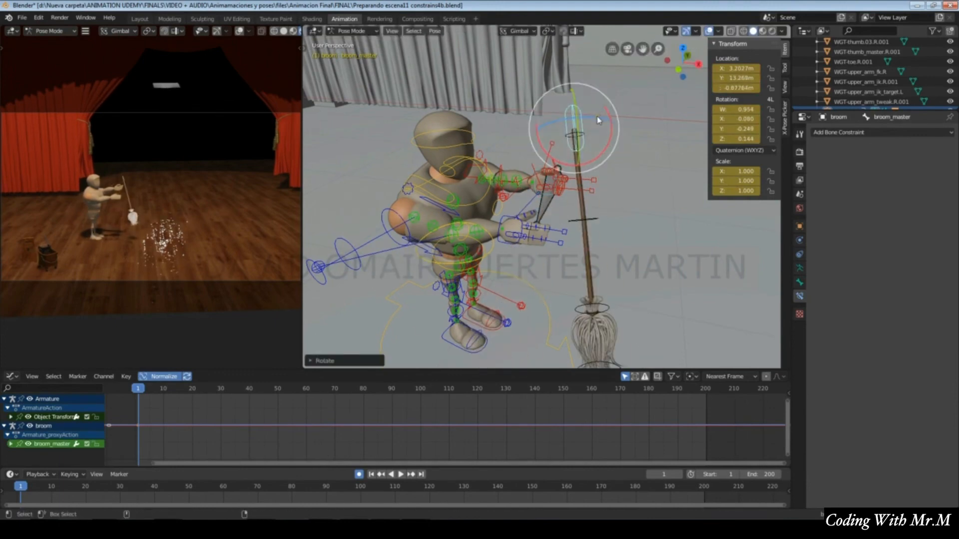
key("ctrl+z")
key("ctrl+z")
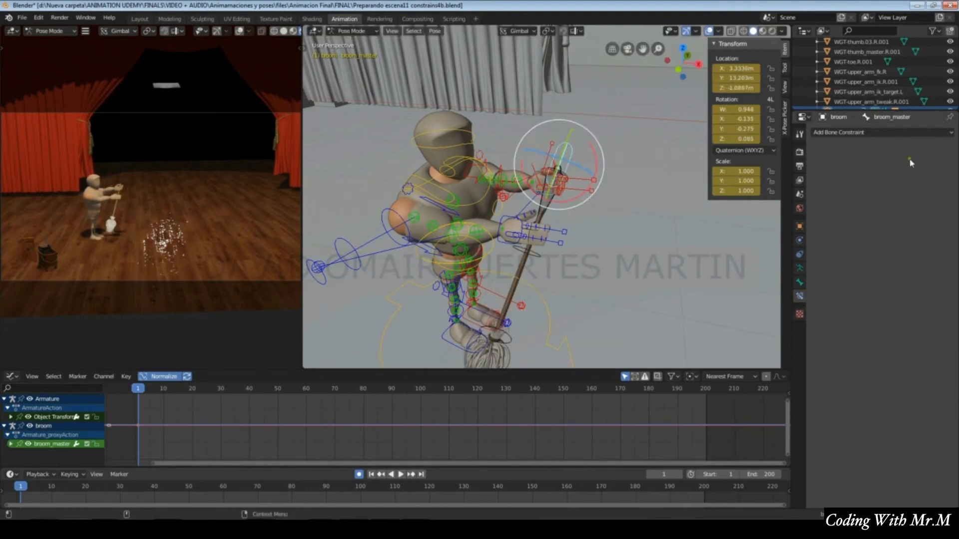
Add a Child Of constraint to broom_master targeting the Armature's bone named Bone, and set its inverse
left_click(930, 132)
left_click(916, 177)
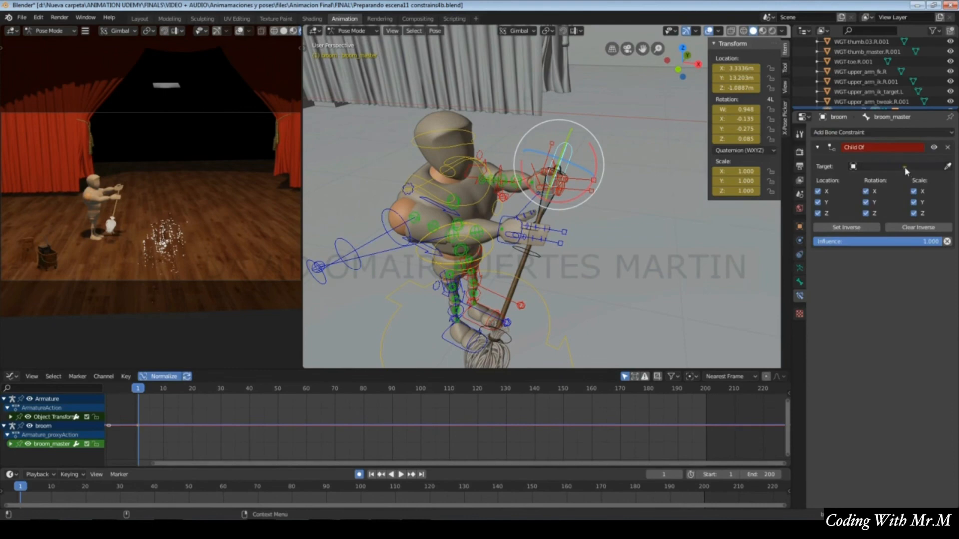
left_click(906, 166)
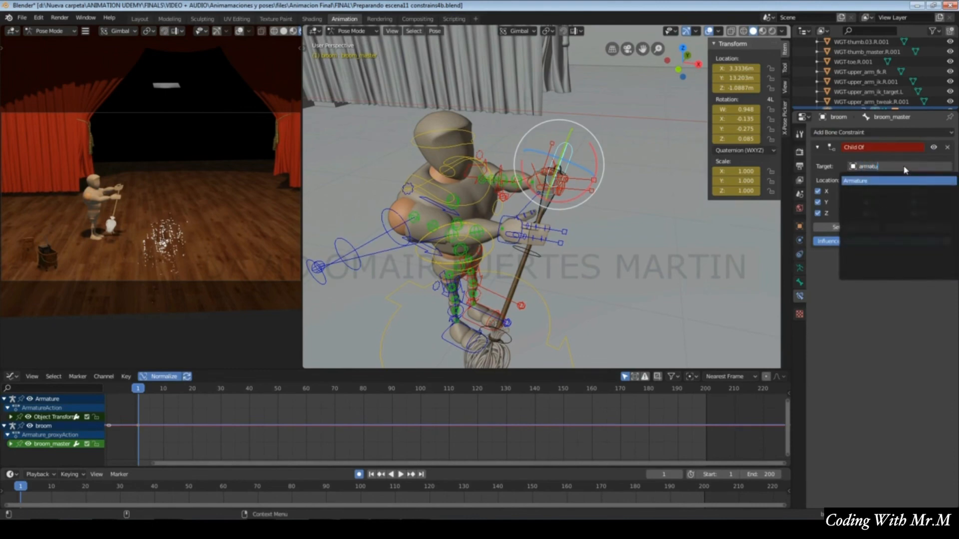
left_click(903, 331)
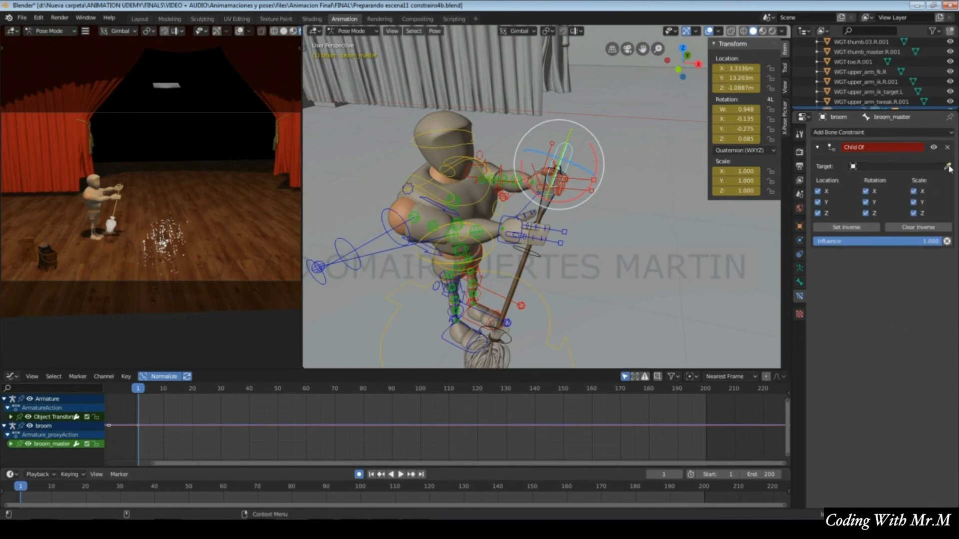
left_click(546, 206)
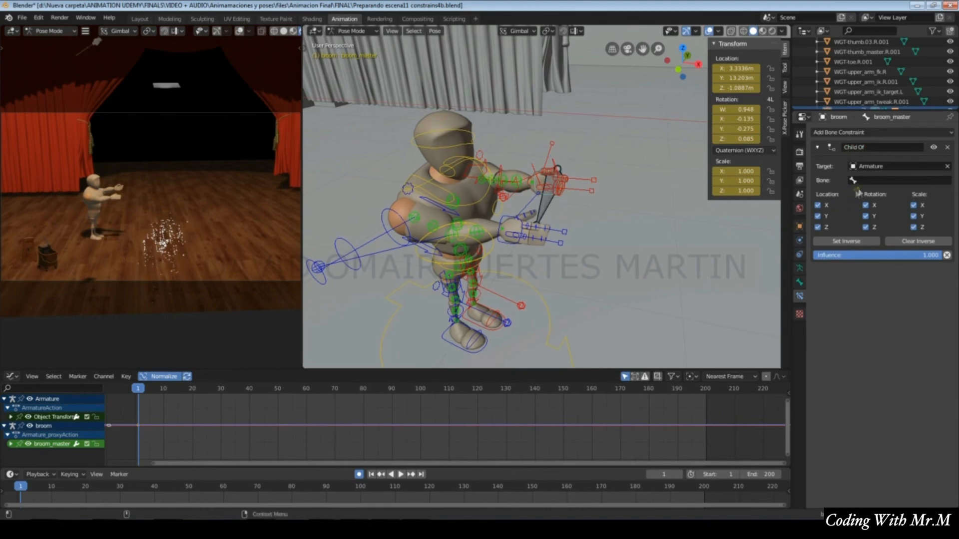
left_click(874, 183)
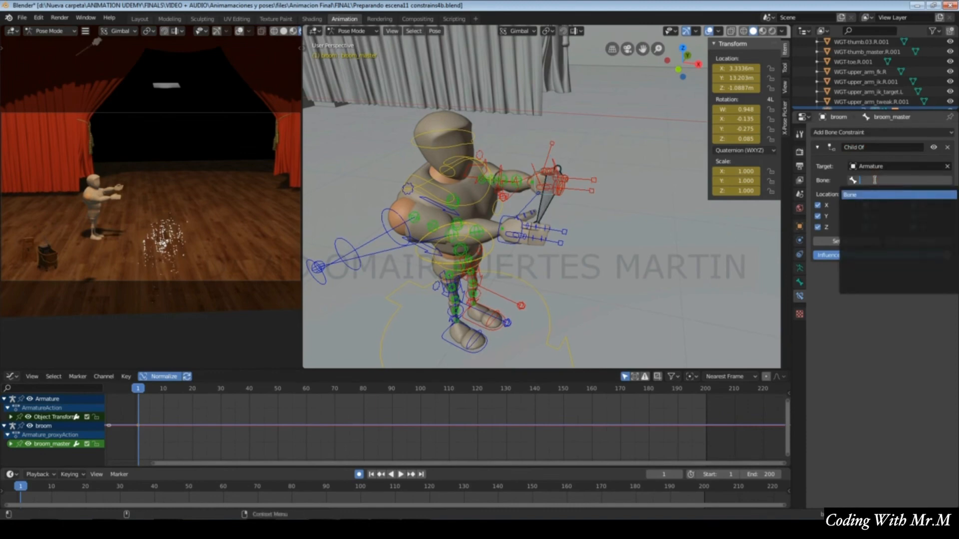
left_click(851, 195)
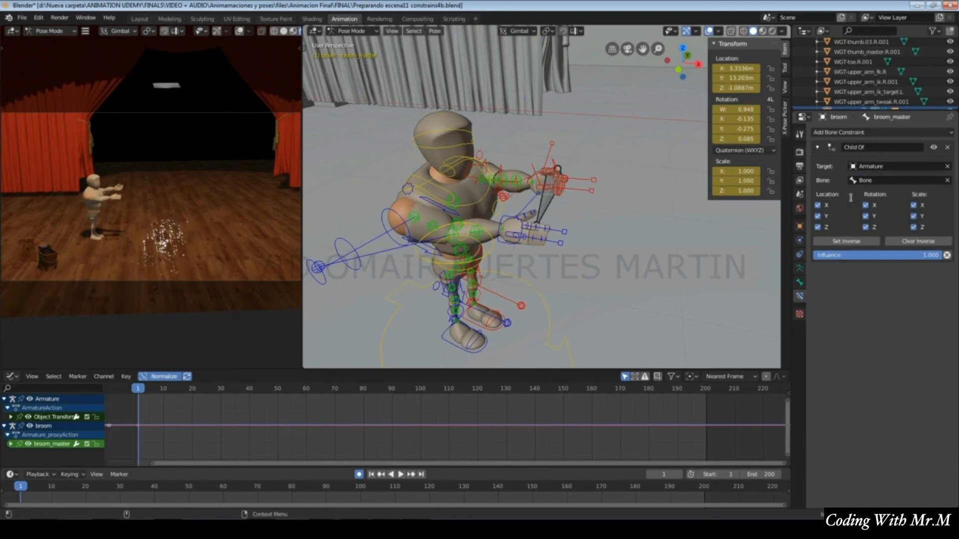
left_click(851, 242)
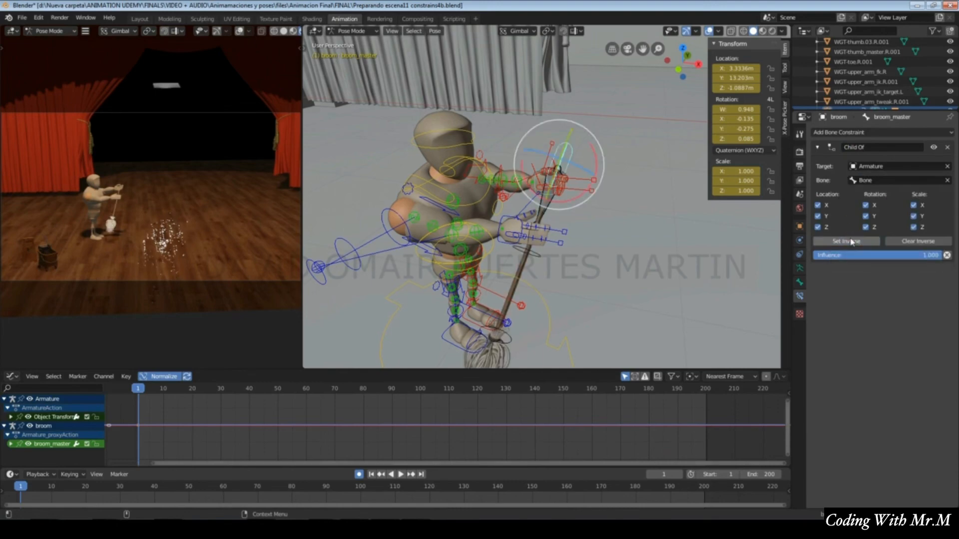
Give hand_ik.L a Child Of constraint targeting Armature and its bone Bone, and set the inverse
left_click(663, 223)
left_click(535, 187)
left_click(910, 134)
left_click(917, 178)
left_click(916, 168)
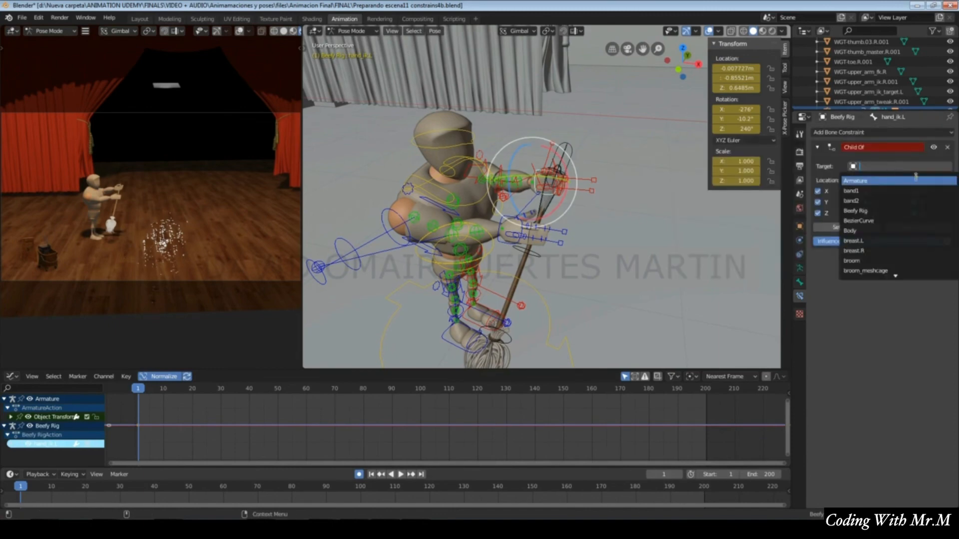
left_click(915, 181)
left_click(886, 180)
left_click(869, 194)
left_click(852, 242)
Give hand_ik.R a Child Of constraint targeting Armature and its bone Bone, and set the inverse
left_click(512, 241)
left_click(912, 133)
left_click(919, 178)
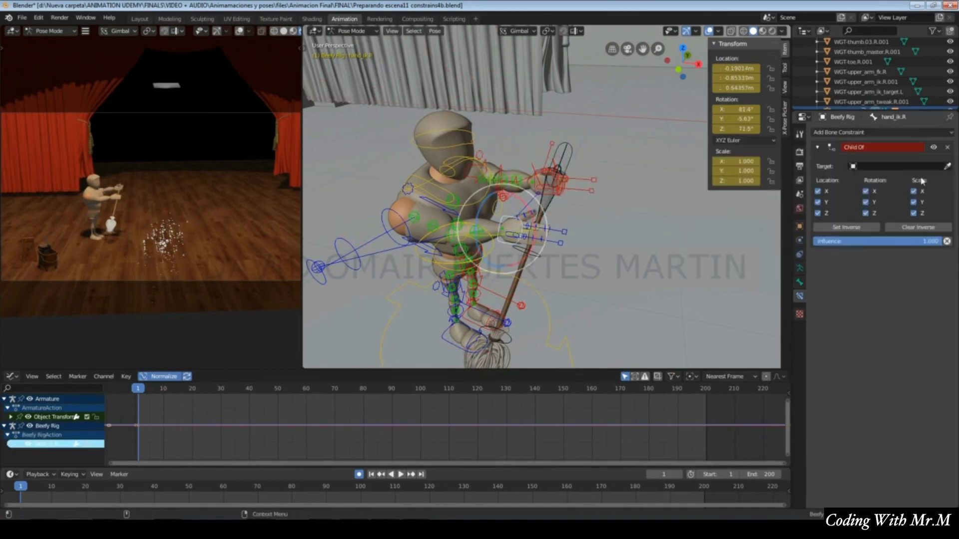
left_click(909, 167)
left_click(887, 179)
left_click(884, 181)
left_click(869, 194)
left_click(847, 241)
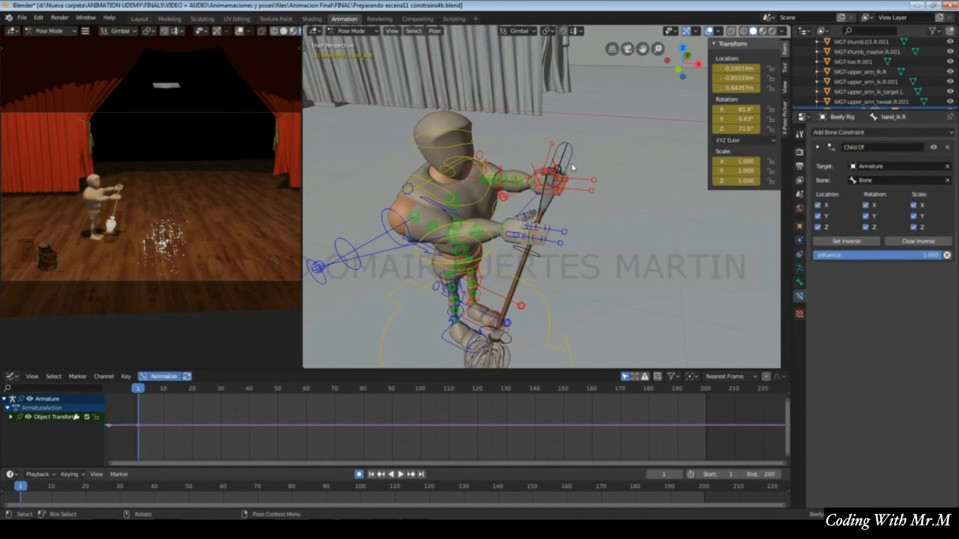
Try moving broom_master and each hand's IK control independently of one another
left_click(571, 159)
key("g")
left_click(619, 128)
left_click(504, 241)
key("g")
left_click(543, 260)
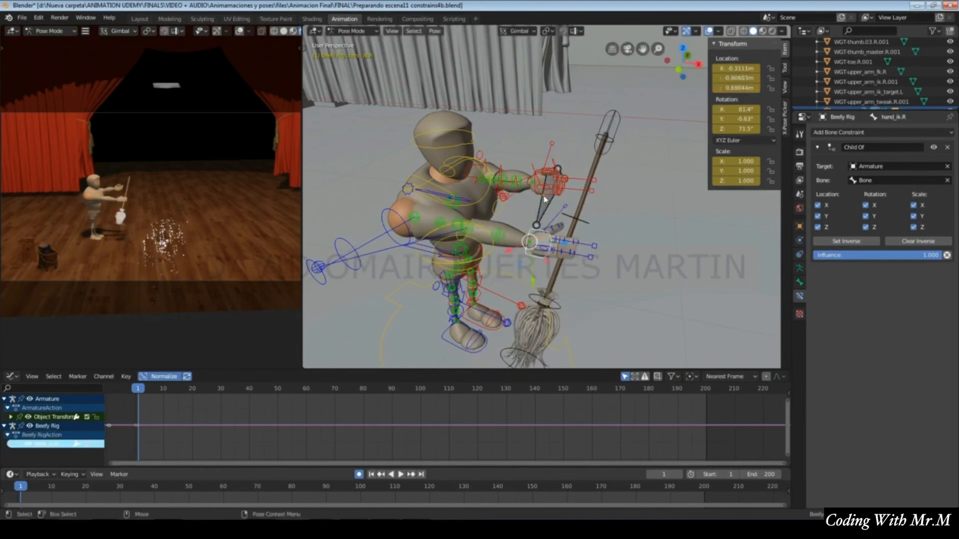
left_click(544, 198)
key("g")
left_click(565, 164)
Move and rotate the control armature's bone to carry the broom and both hands together
left_click(557, 182)
key("g")
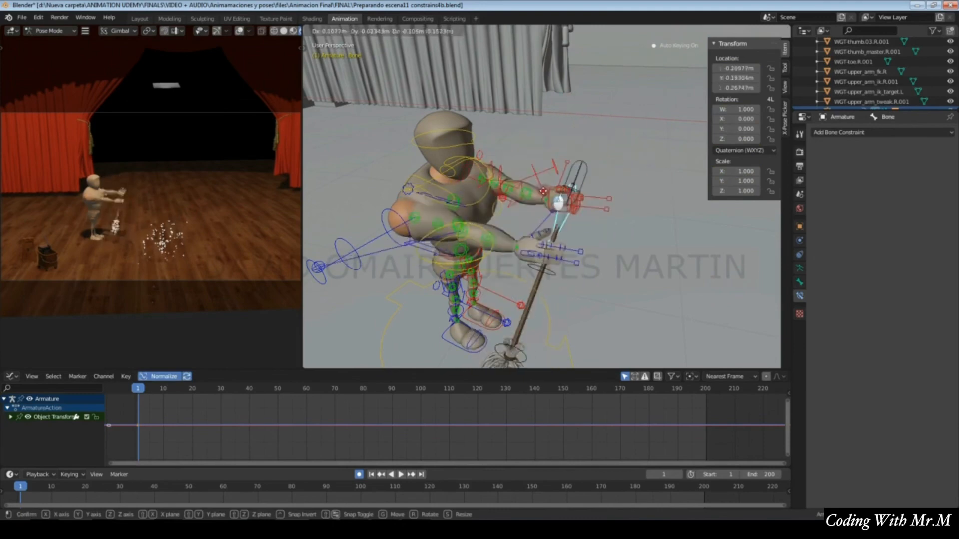
left_click(533, 197)
key("r")
key("r")
left_click(515, 223)
key("r")
key("r")
left_click(576, 152)
key("r")
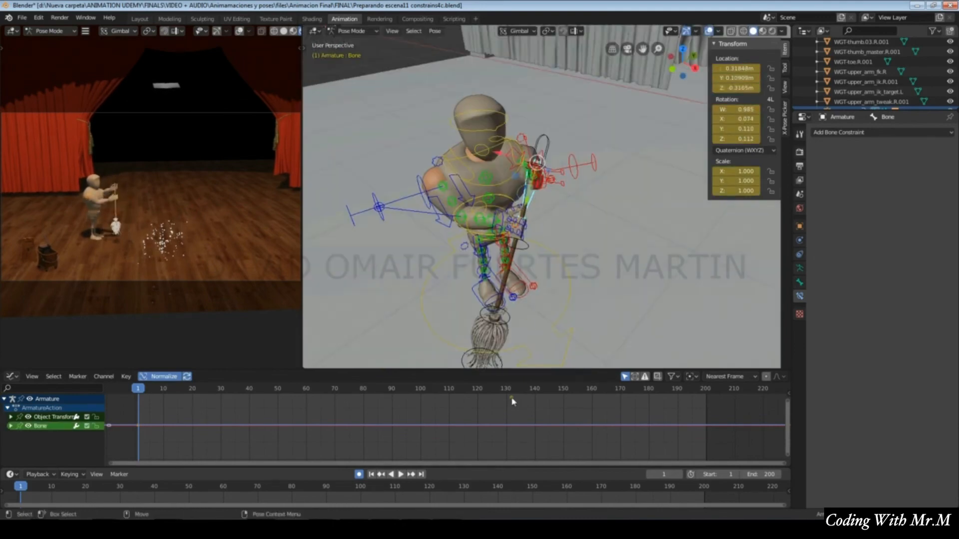
Switch to X-Pose Picker, add a button for the control bone on the empty page, and undo a small test move
left_click(400, 528)
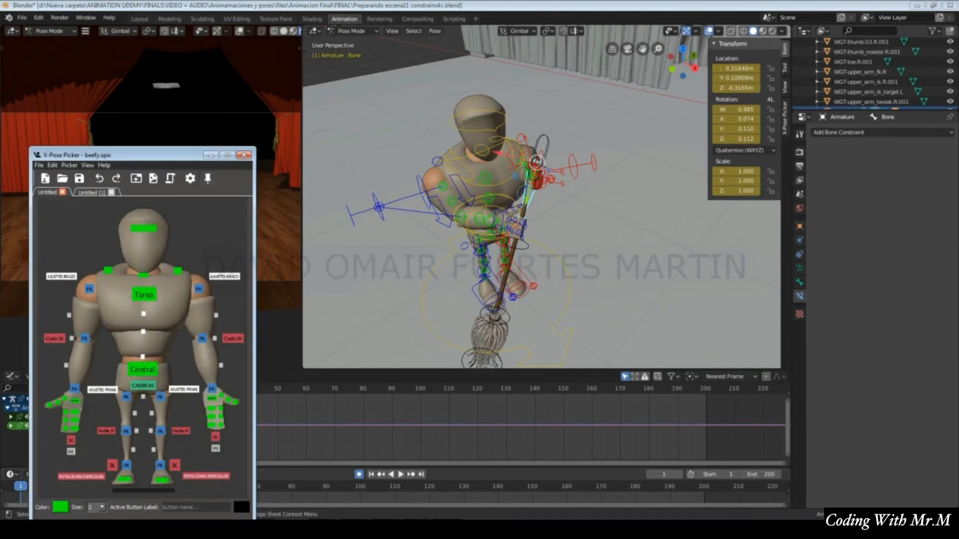
left_click(144, 193)
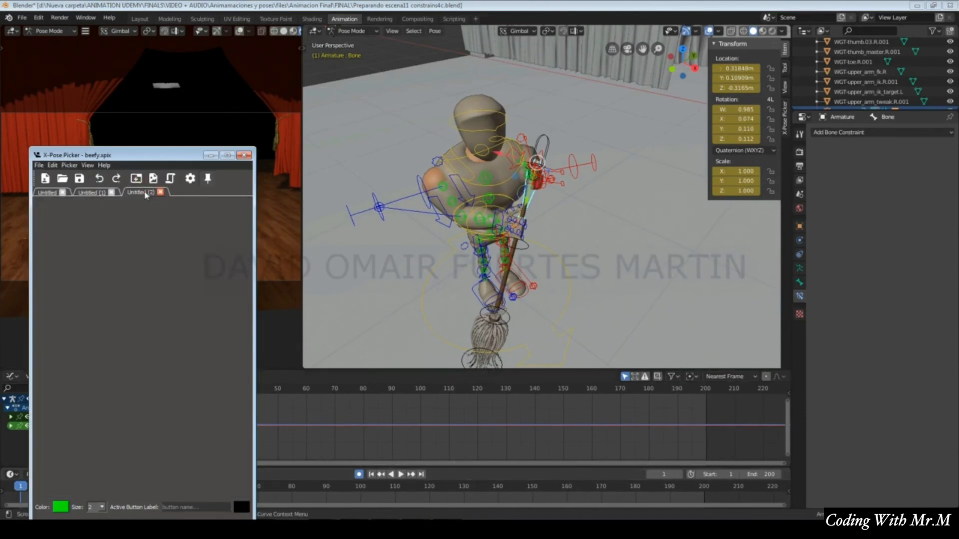
left_click(785, 119)
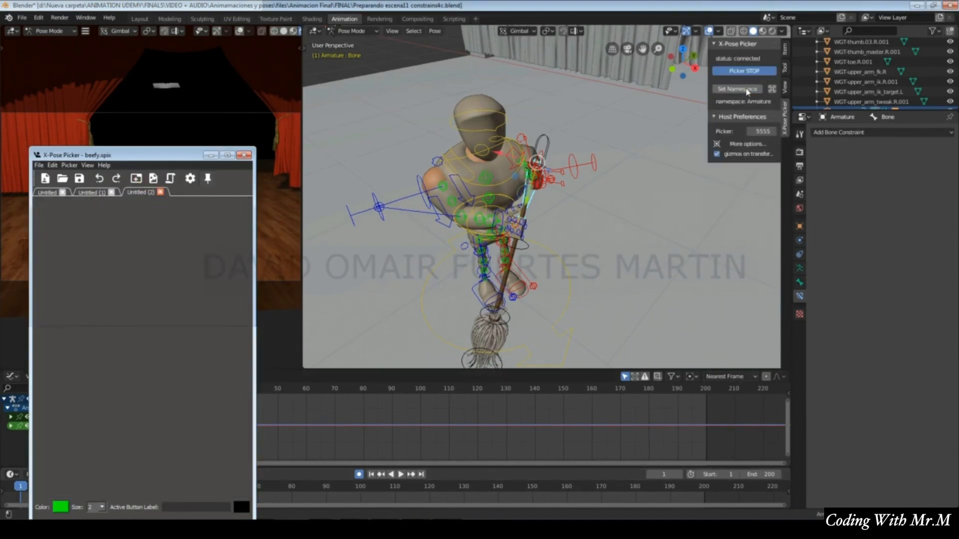
right_click(132, 336)
left_click(146, 343)
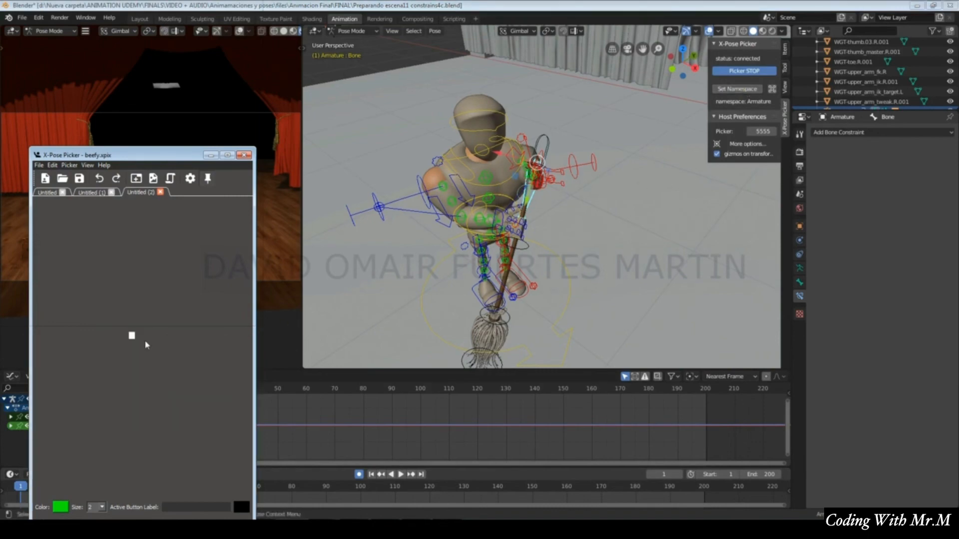
left_click_drag(537, 162, 532, 158)
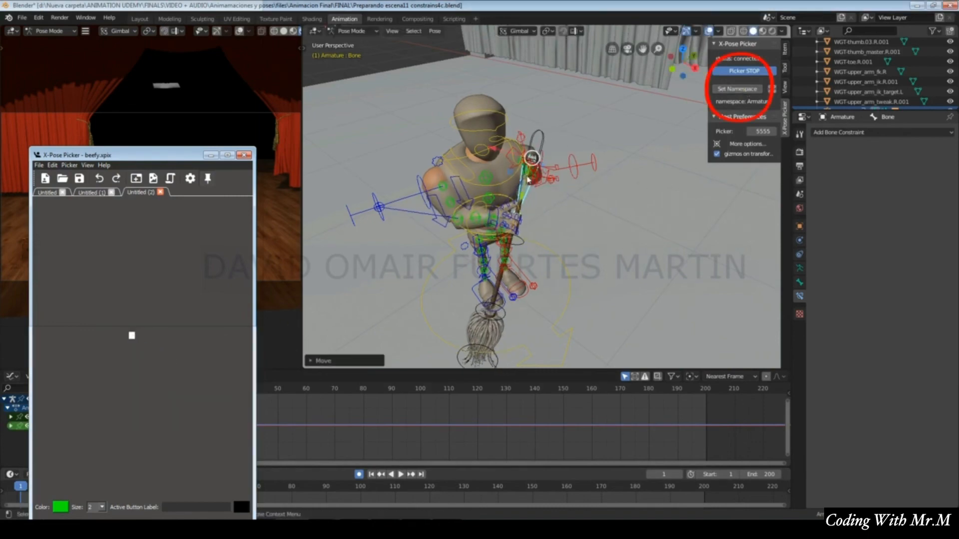
key("ctrl+z")
Make the new picker button red at size 10, reposition it on the page, and save the picker file
left_click(55, 511)
left_click(114, 496)
left_click(101, 507)
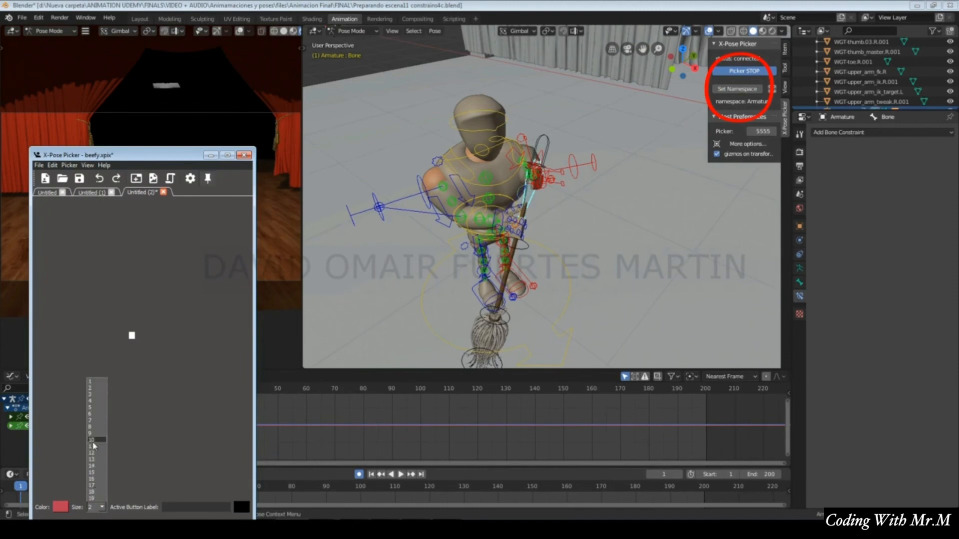
left_click(96, 443)
left_click_drag(130, 340, 143, 329)
left_click(80, 178)
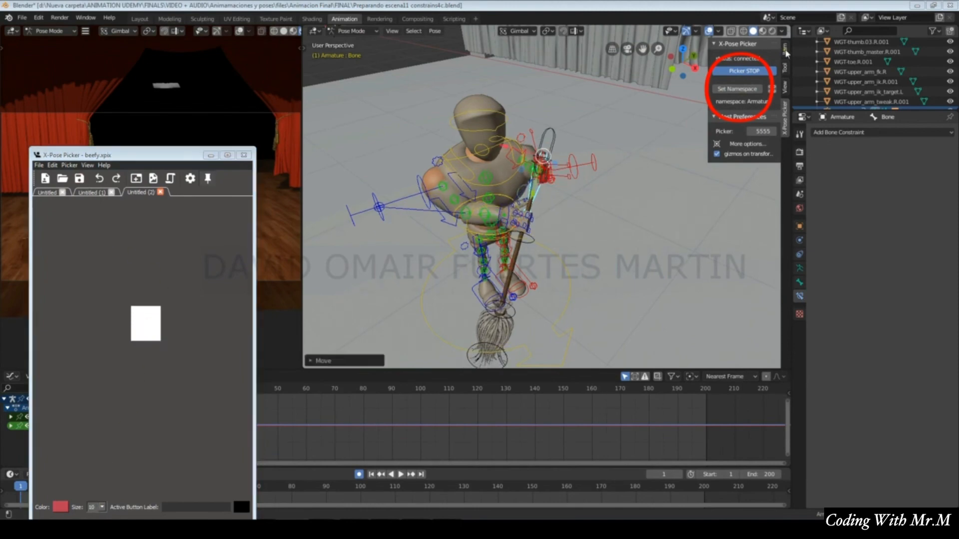
Show the transform values, hide the viewport overlays, and try out the left hand's IK control from the character's picker page
left_click(786, 51)
left_click(710, 33)
middle_click_drag(564, 258, 175, 293)
left_click(175, 295)
left_click(56, 193)
left_click(215, 436)
key("e")
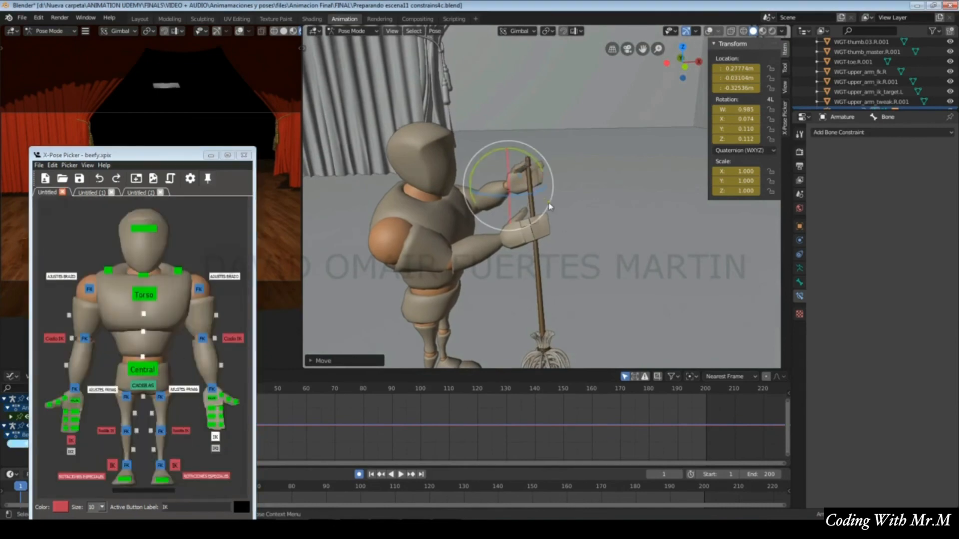
left_click_drag(501, 178, 520, 214)
key("w")
Select the broom's top control from the broom picker page, move it away from the hands, and undo the move
left_click(90, 193)
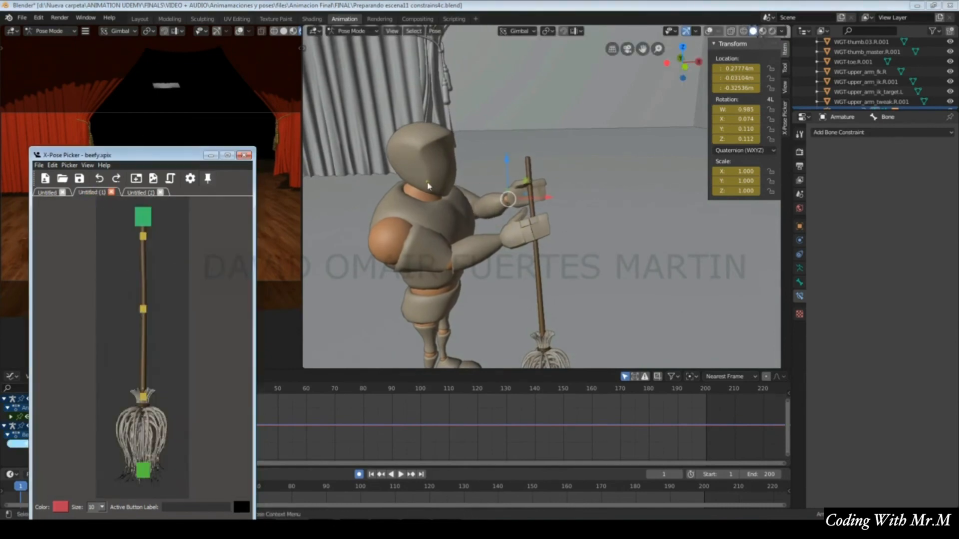
left_click(154, 219)
left_click_drag(524, 167, 546, 149)
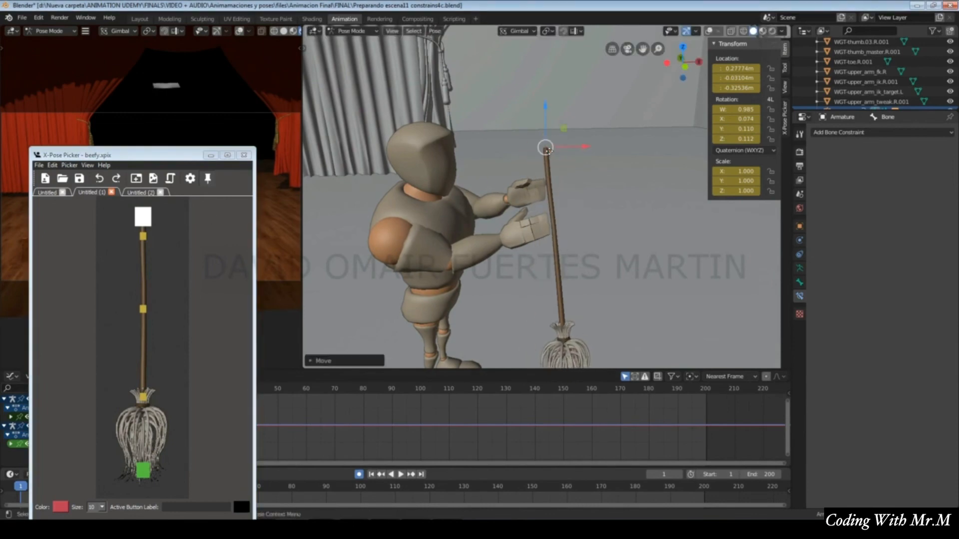
key("ctrl+z")
Select the control bone with its new picker button, then move and start rotating the broom and hands together
left_click(139, 193)
left_click(148, 328)
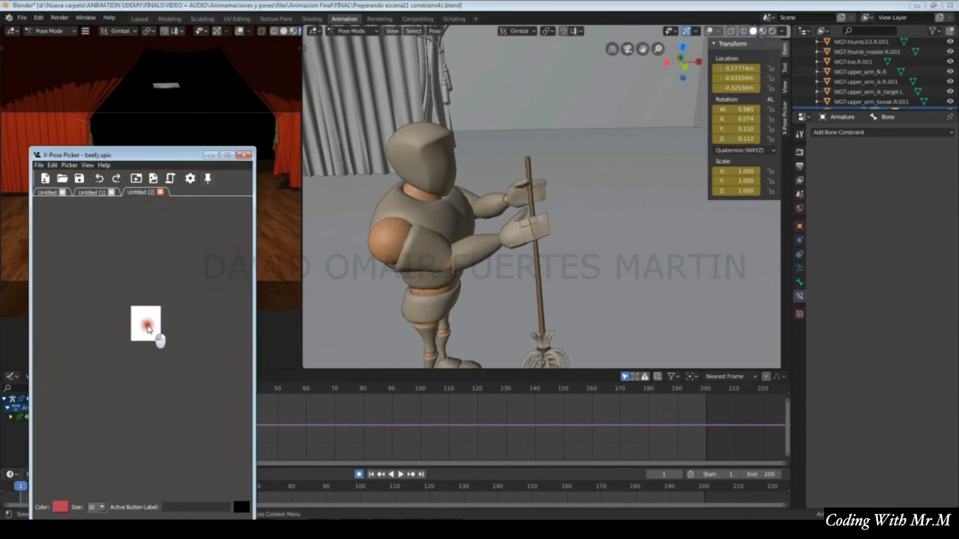
mouse_move(524, 163)
left_mouse_down()
mouse_move(548, 171)
mouse_move(570, 154)
mouse_move(509, 157)
mouse_move(523, 159)
left_mouse_up()
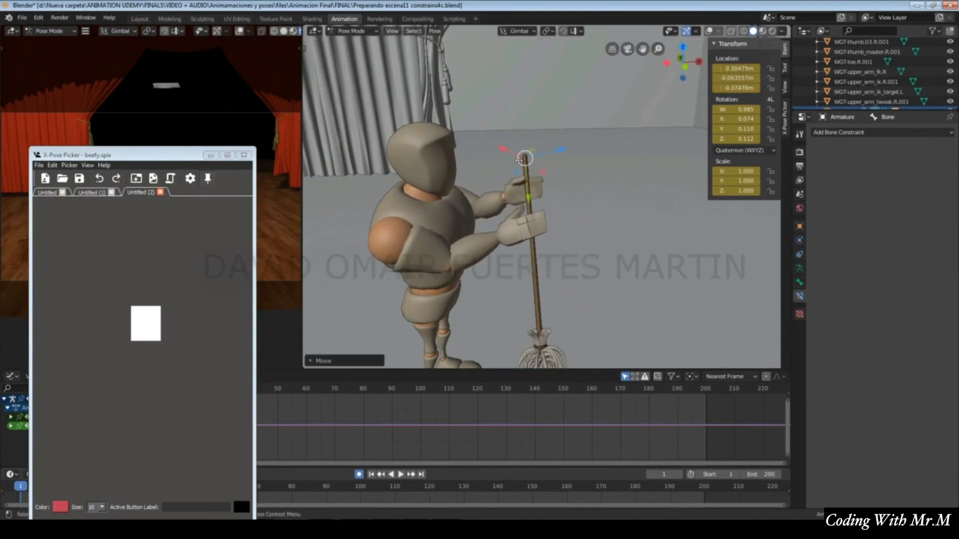
middle_click_drag(607, 209, 555, 216)
key("r")
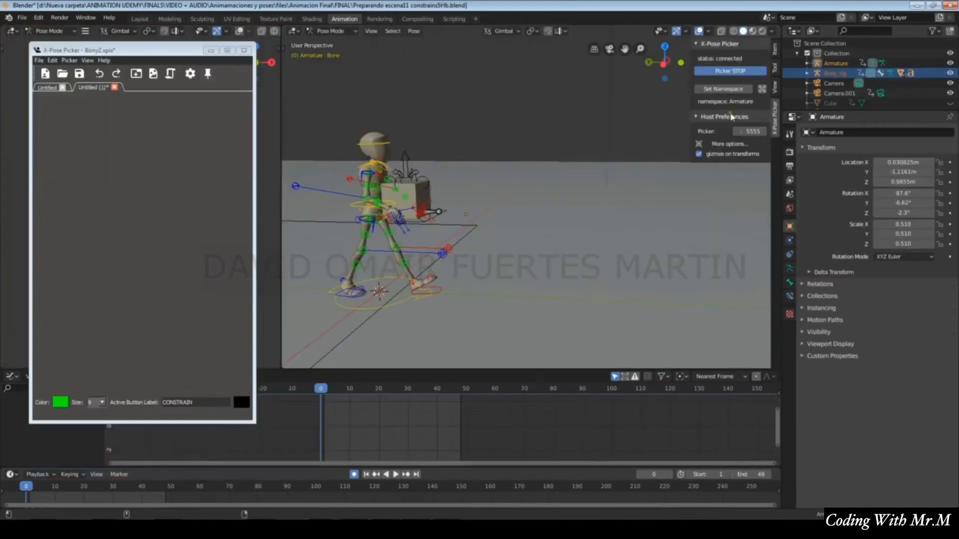
Add a picker button labelled CONSTRAIN for the box's control bone, reposition it, hide the overlays, and select the bone with it
right_click(106, 204)
left_click(142, 212)
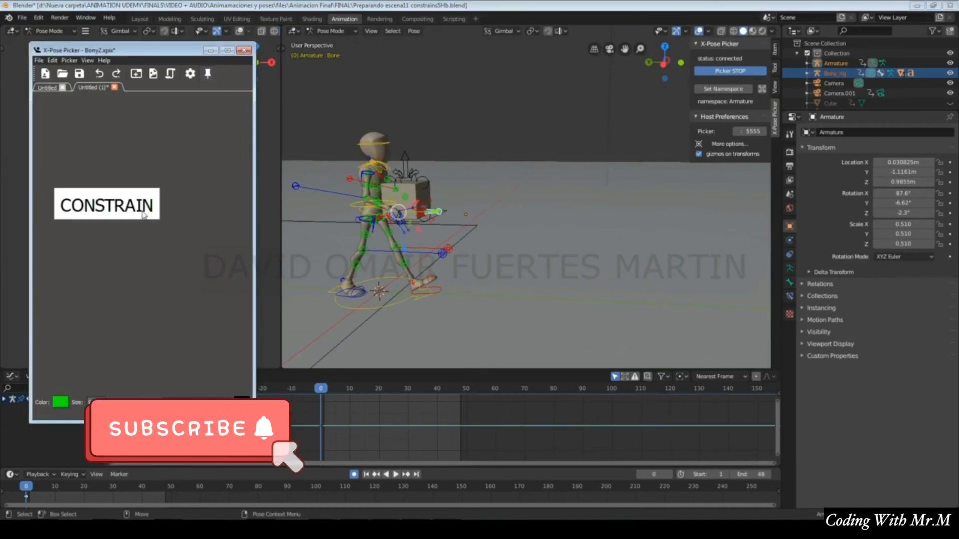
left_click_drag(142, 210, 182, 232)
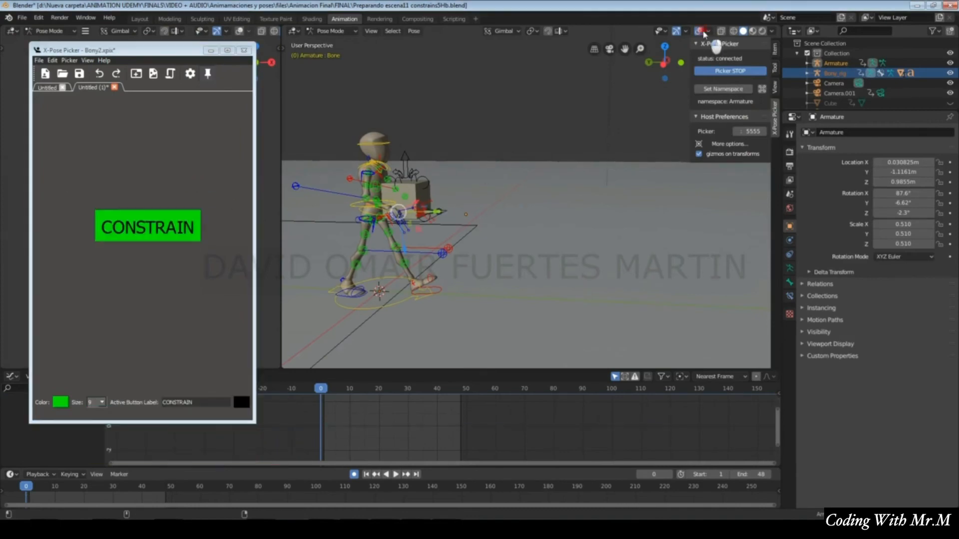
left_click(176, 231)
Try advancing the walk frame by frame and moving the control bone forward by hand to keep up with the character
mouse_move(28, 487)
left_mouse_down()
mouse_move(104, 489)
mouse_move(27, 501)
left_mouse_up()
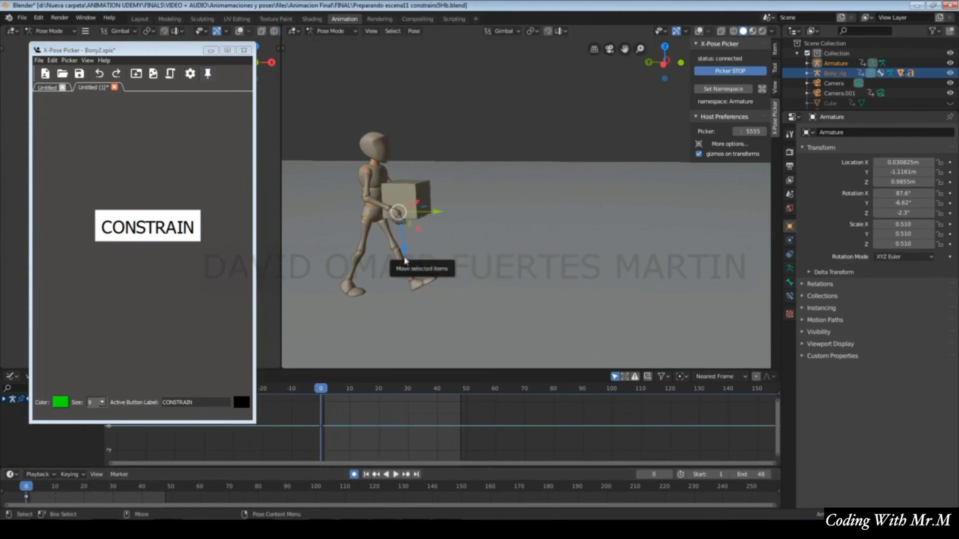
key("Right")
key("Right")
left_click_drag(435, 214, 527, 215)
key("Right")
key("Right")
key("Right")
key("Right")
key("Right")
key("Right")
key("Right")
key("Right")
key("Right")
key("Right")
key("Right")
key("Right")
key("Right")
key("Right")
key("Right")
key("Right")
left_click_drag(528, 214, 551, 214)
key("Right")
key("Right")
key("Right")
left_click_drag(552, 214, 561, 215)
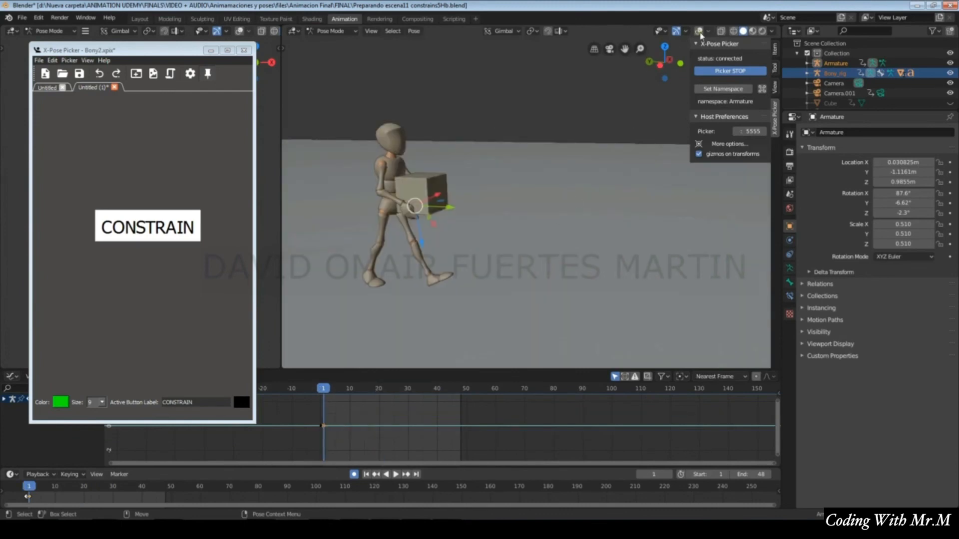
Show the overlays, add a Child Of constraint to the control bone targeting Bony_rig's torso bone, and set the inverse
left_click(700, 32)
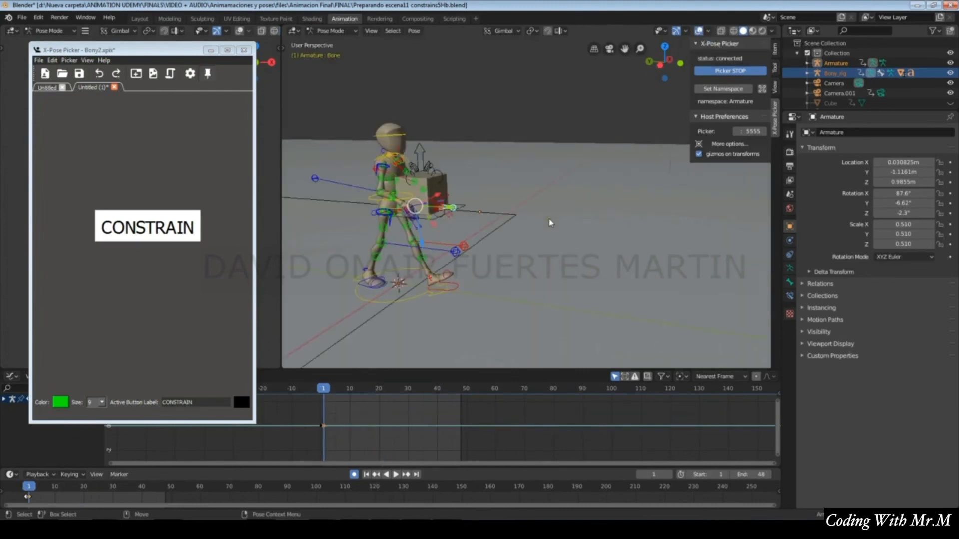
left_click(789, 297)
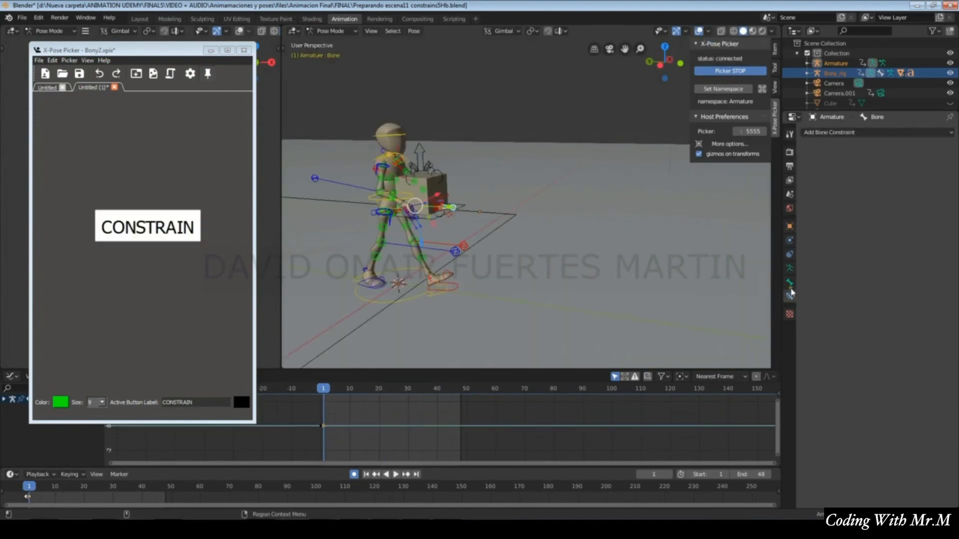
left_click(916, 133)
left_click(922, 177)
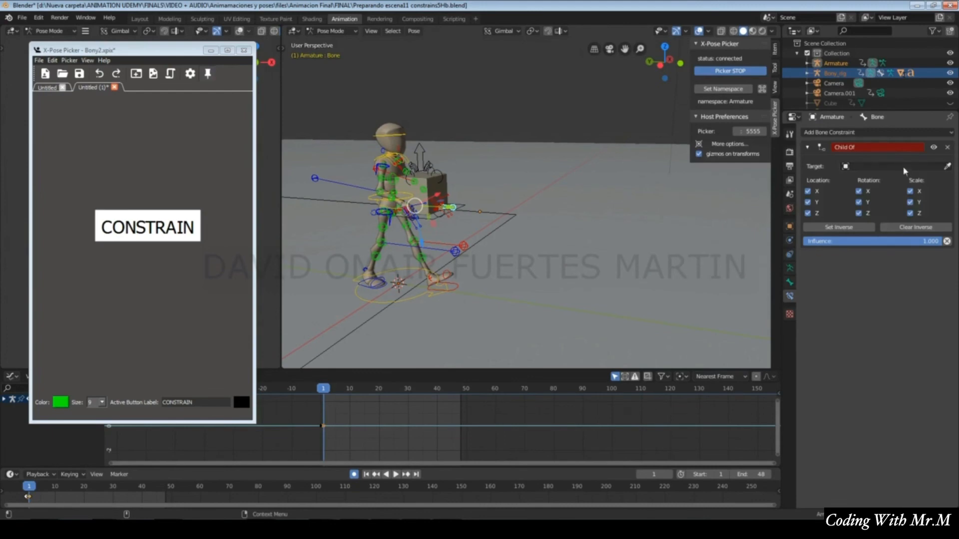
left_click(904, 167)
left_click(889, 201)
left_click(890, 180)
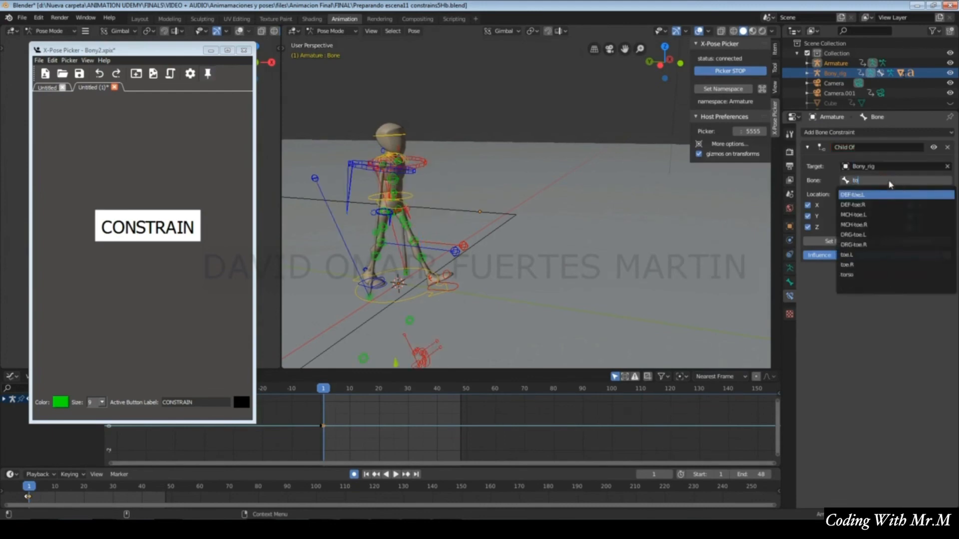
left_click(885, 195)
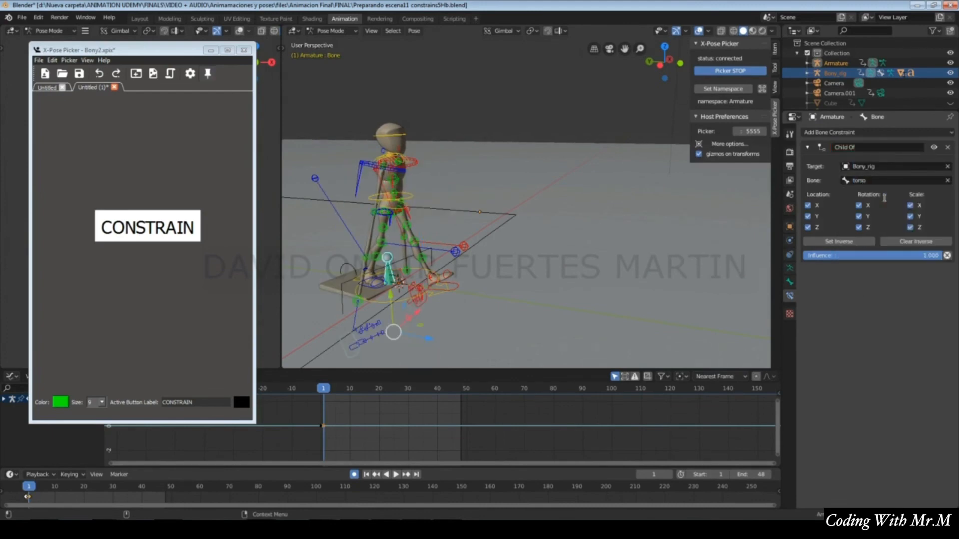
left_click(864, 243)
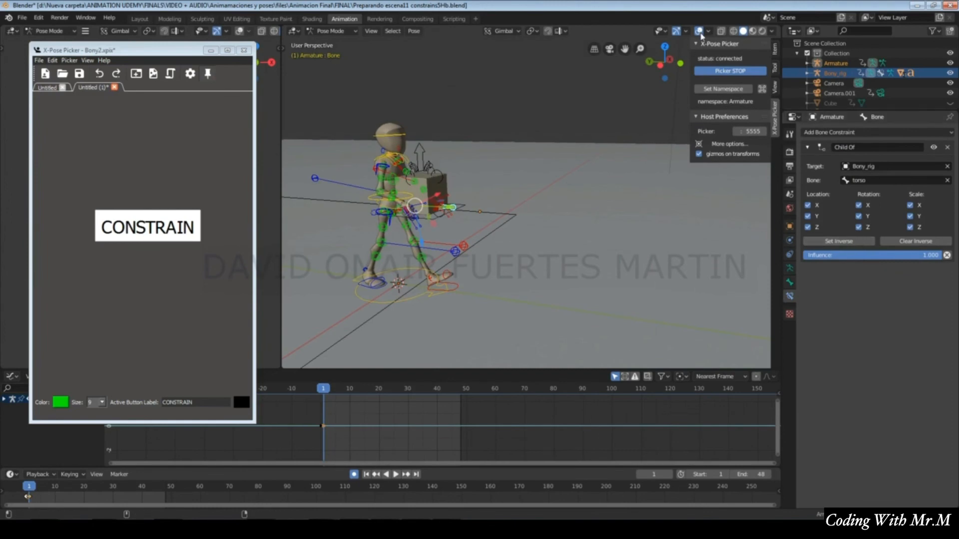
Hide the overlays, play the walk animation, and minimize the X-Pose Picker window to check that the box follows
left_click(701, 31)
key("space")
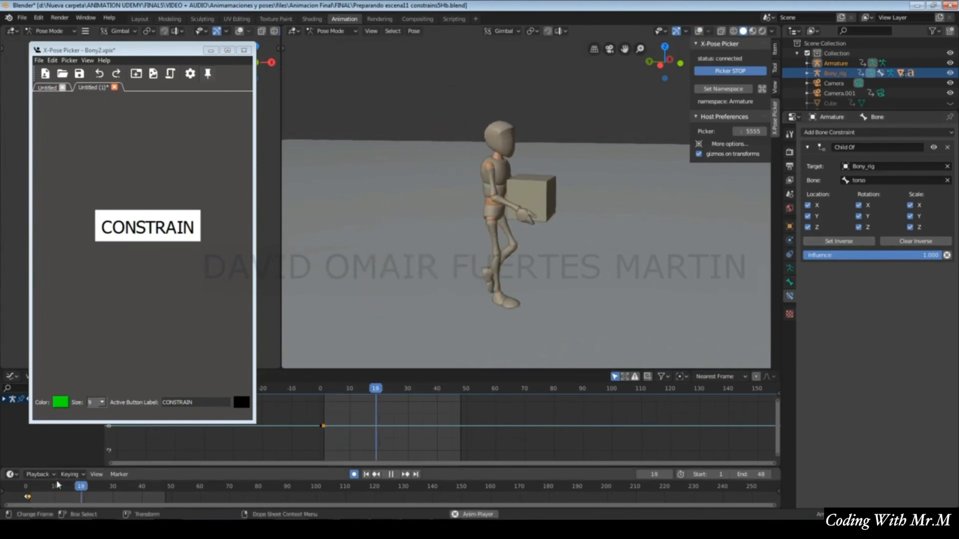
left_click(212, 51)
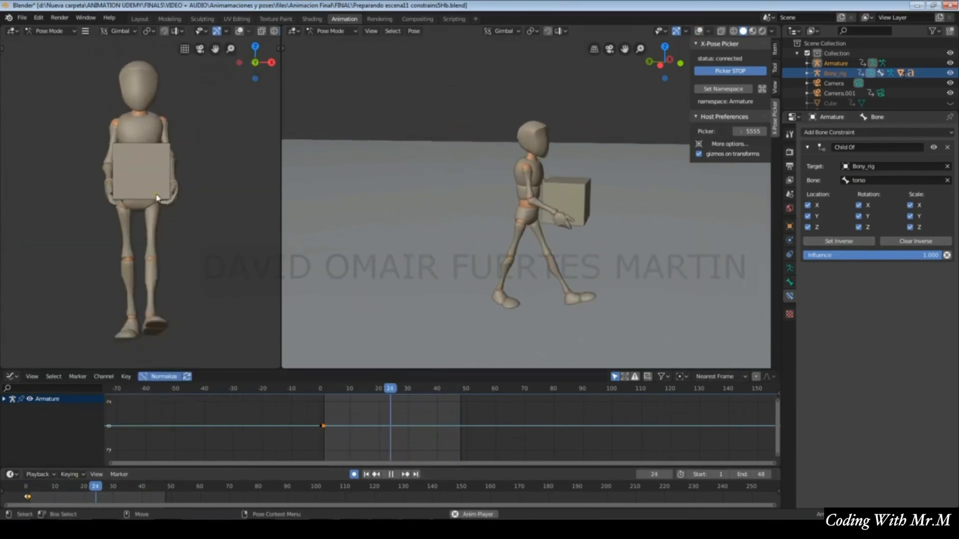